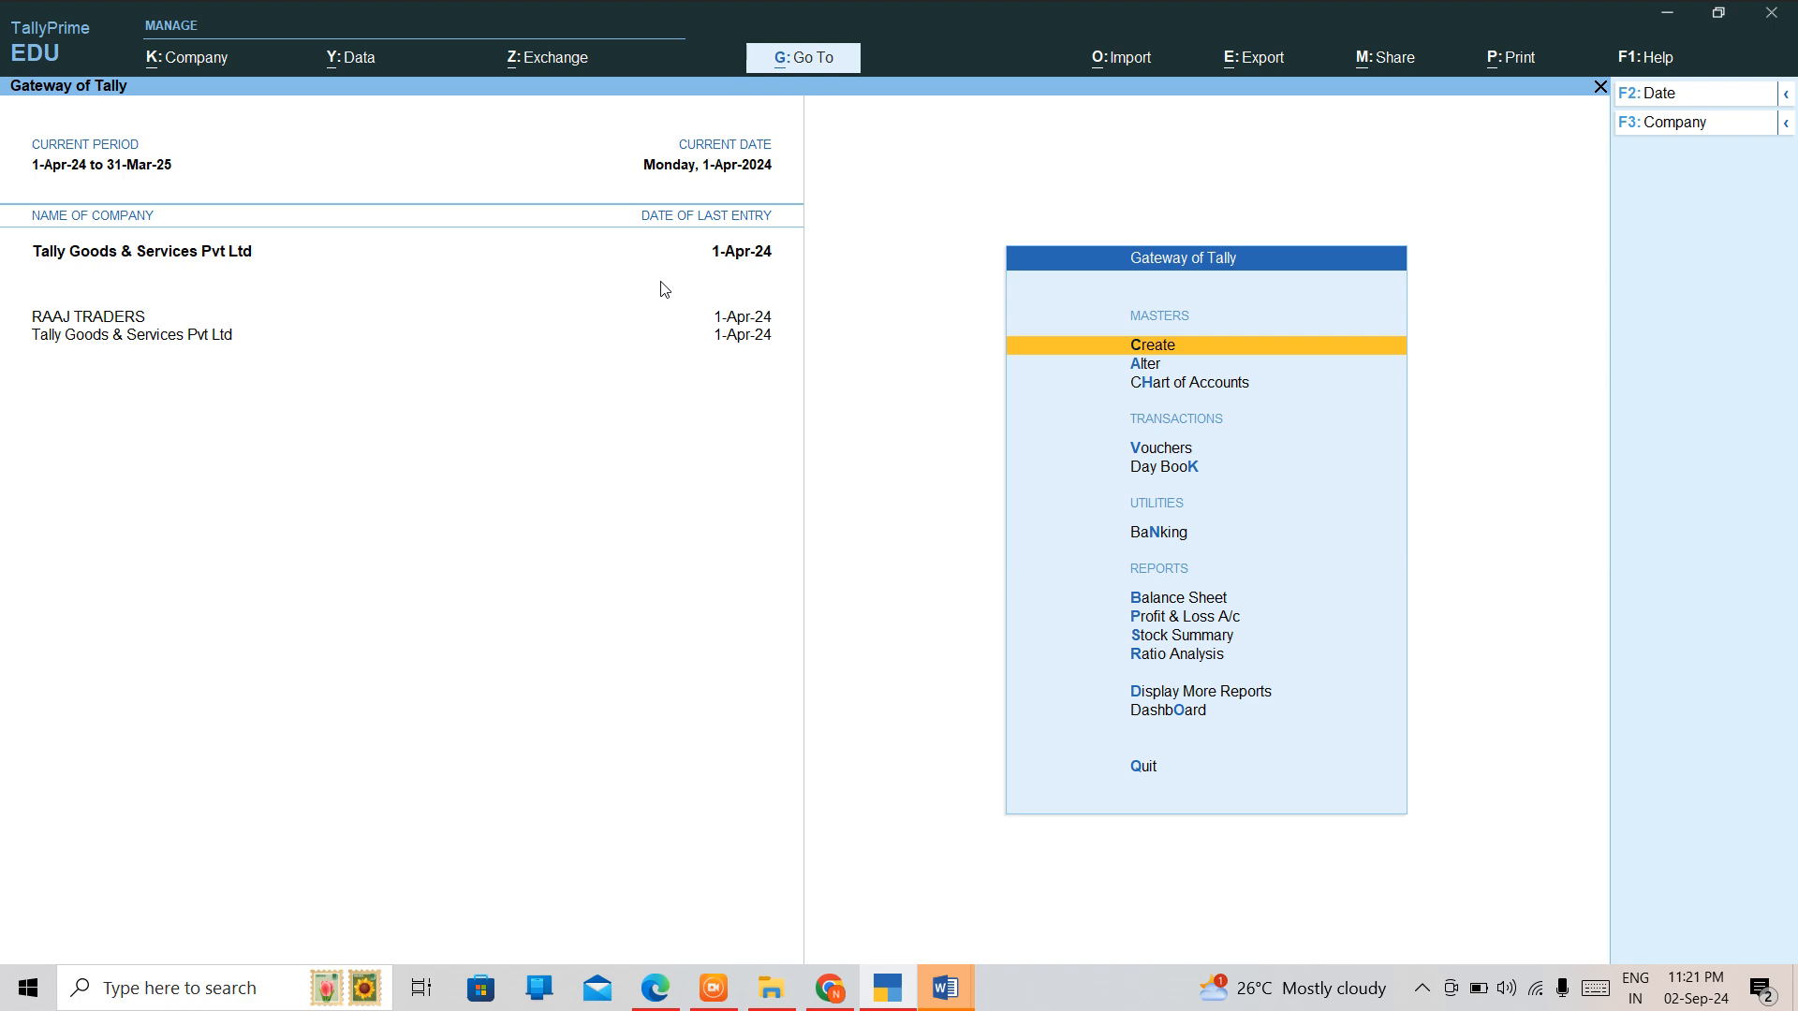
Open the master creation list and examine the accounting and inventory masters, including Price levels and both Price List types.
key("Return")
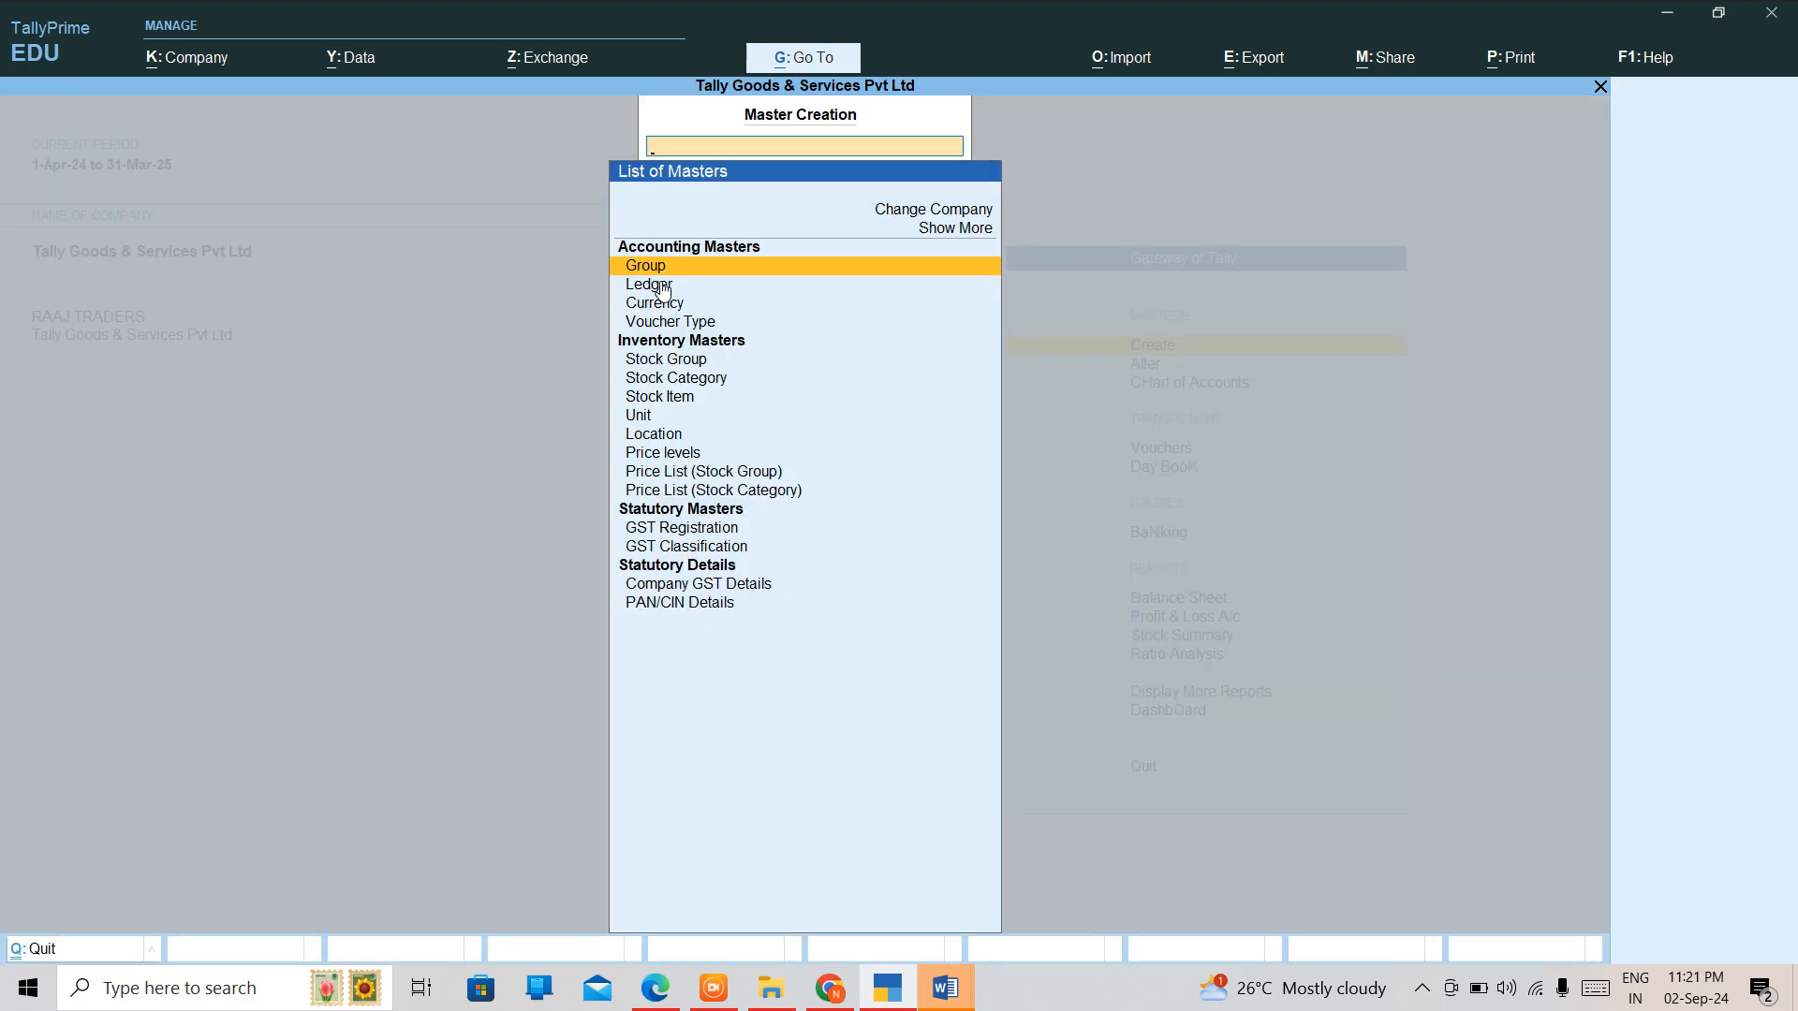
key("Down")
key("Down")
key("Down")
key("Down")
key("Down")
key("Down")
key("Down")
key("Down")
key("Down")
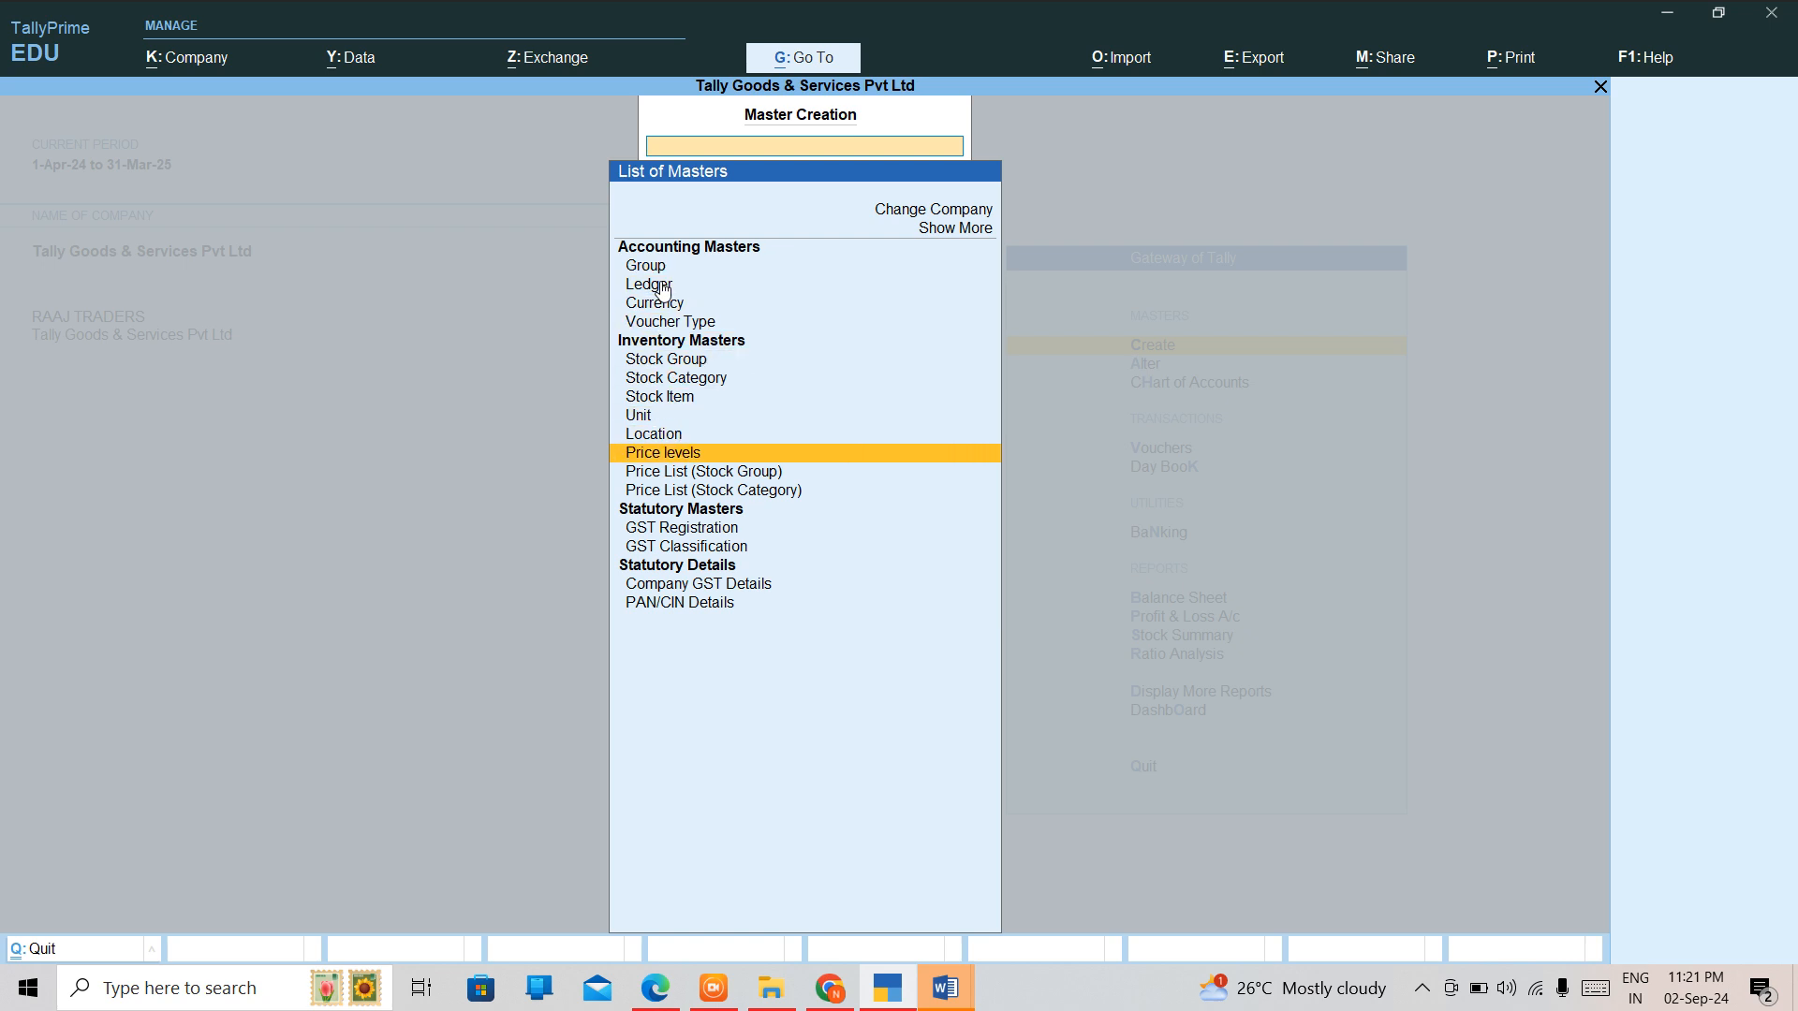
key("Down")
key("Down")
key("Down")
key("Down")
key("Down")
key("Down")
key("Down")
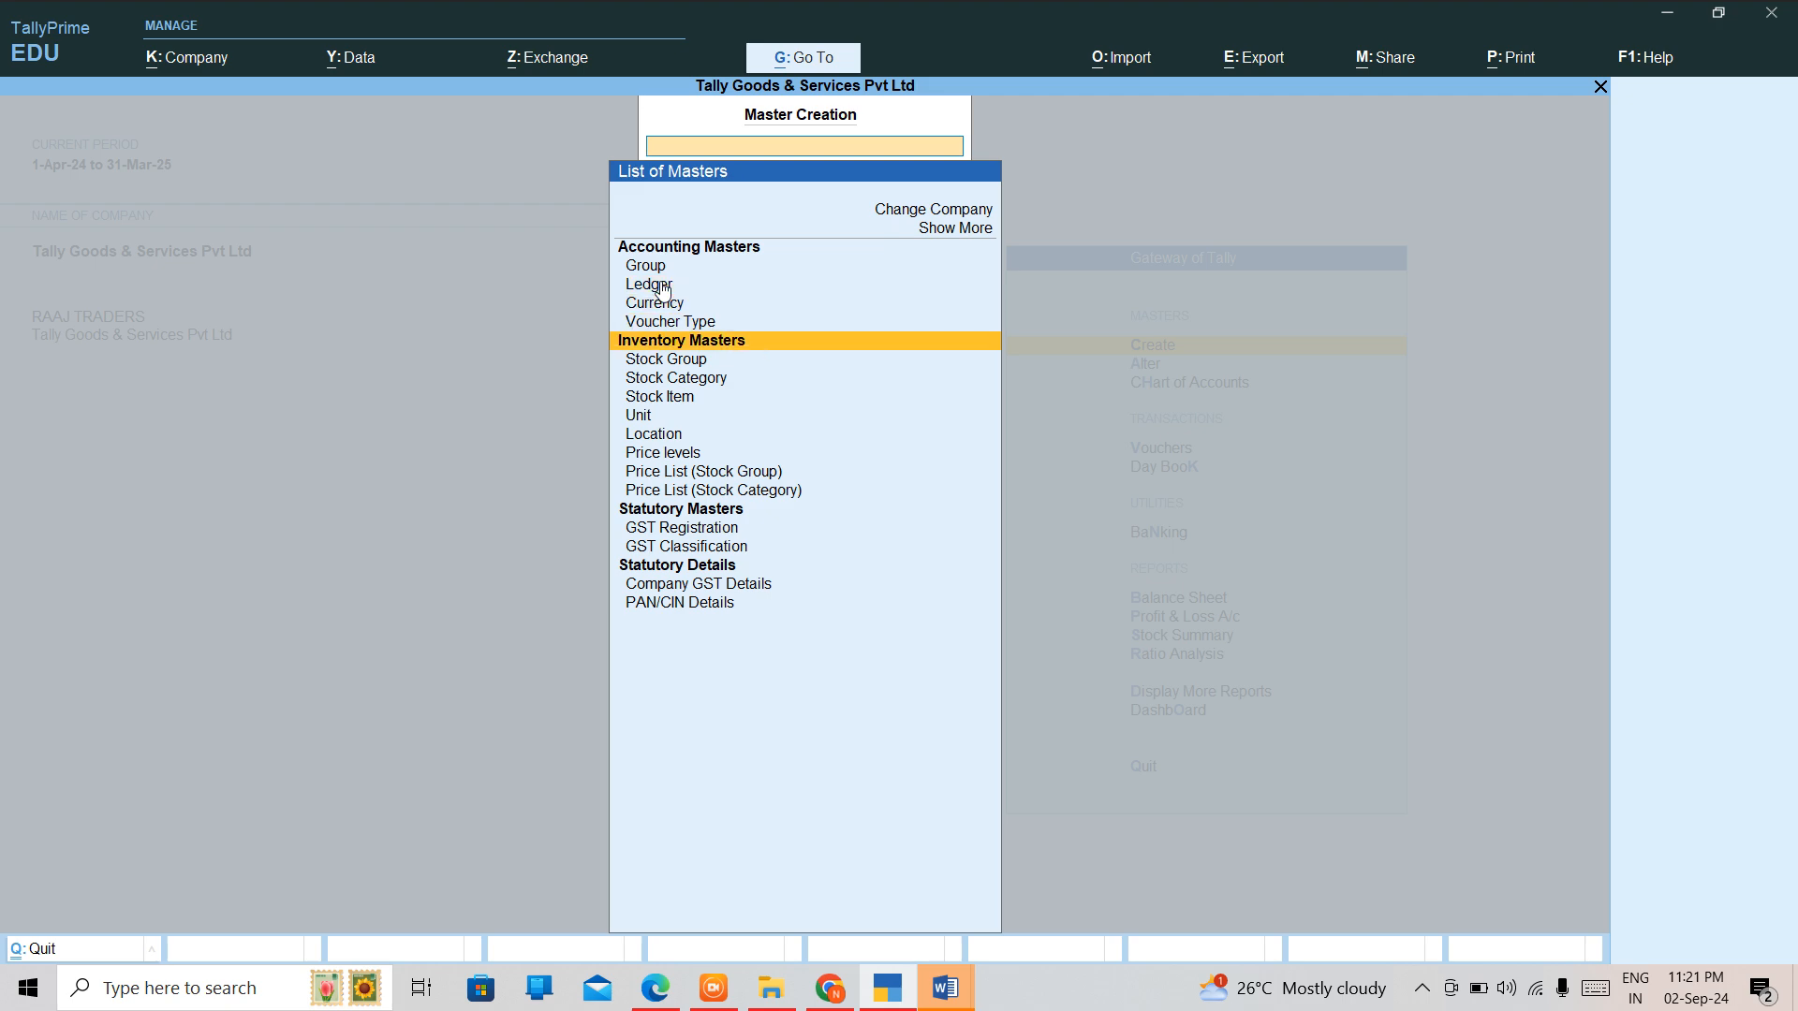
key("Down")
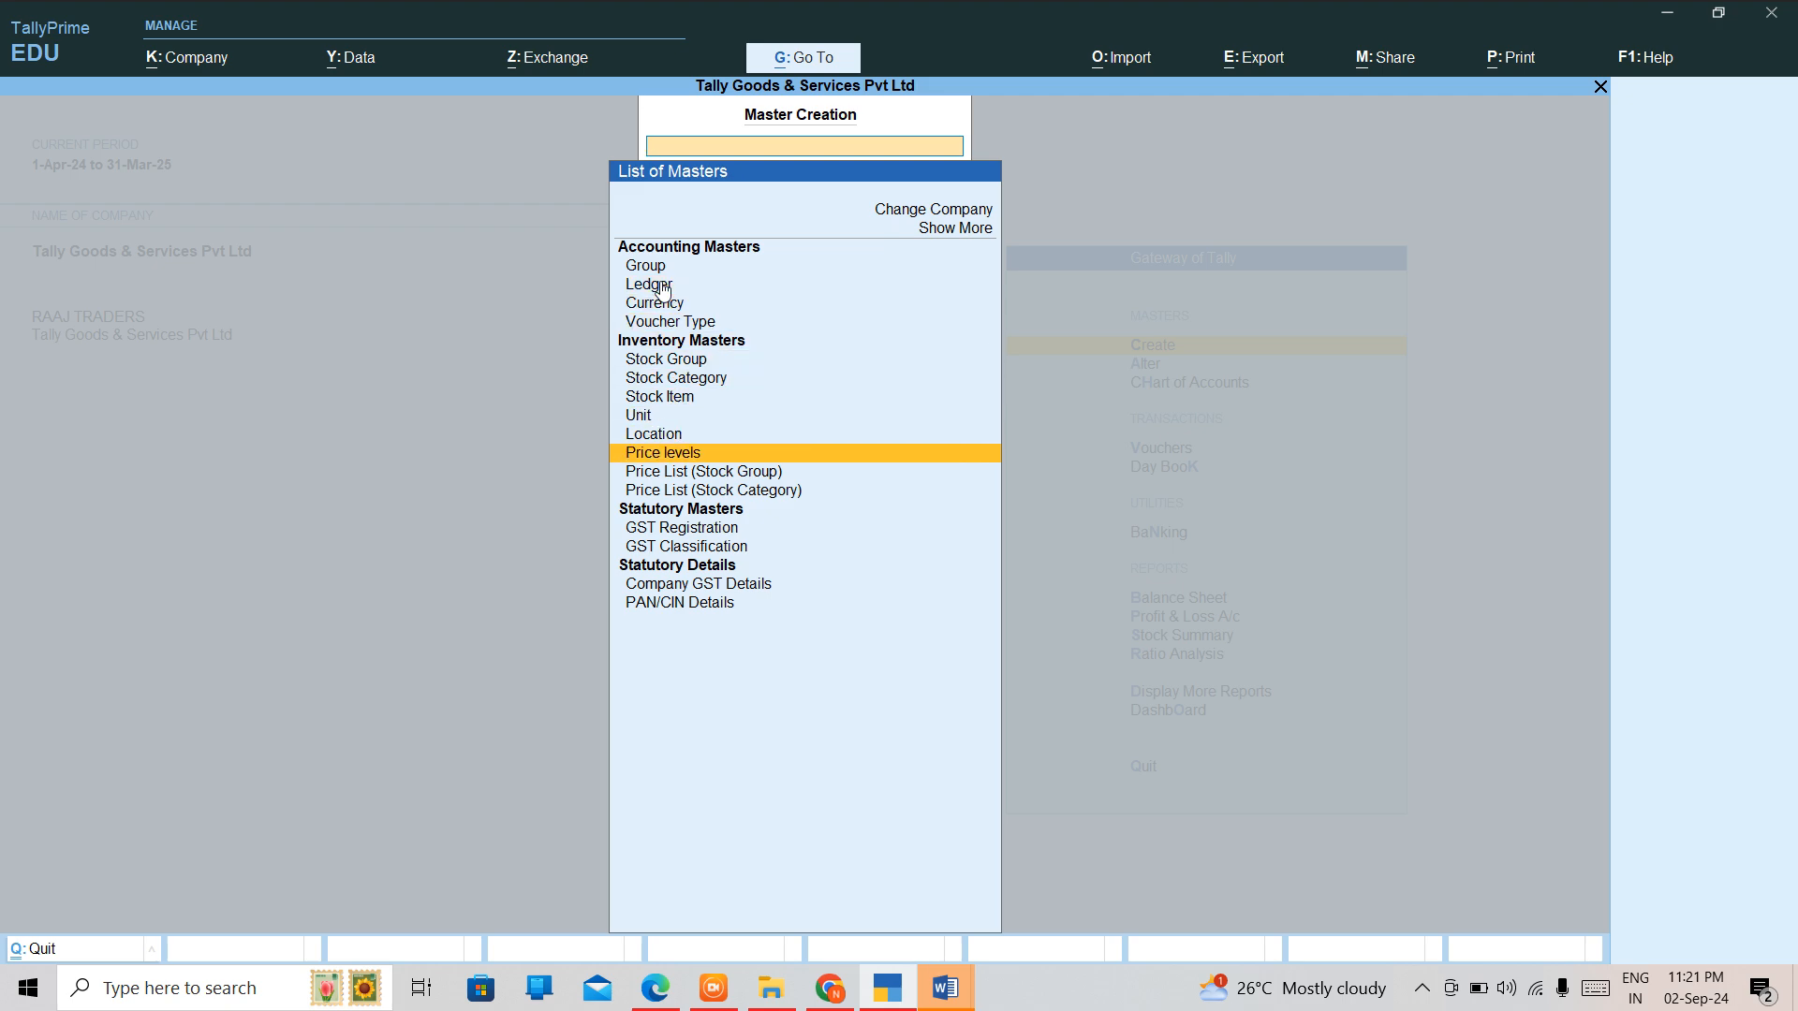
key("Down")
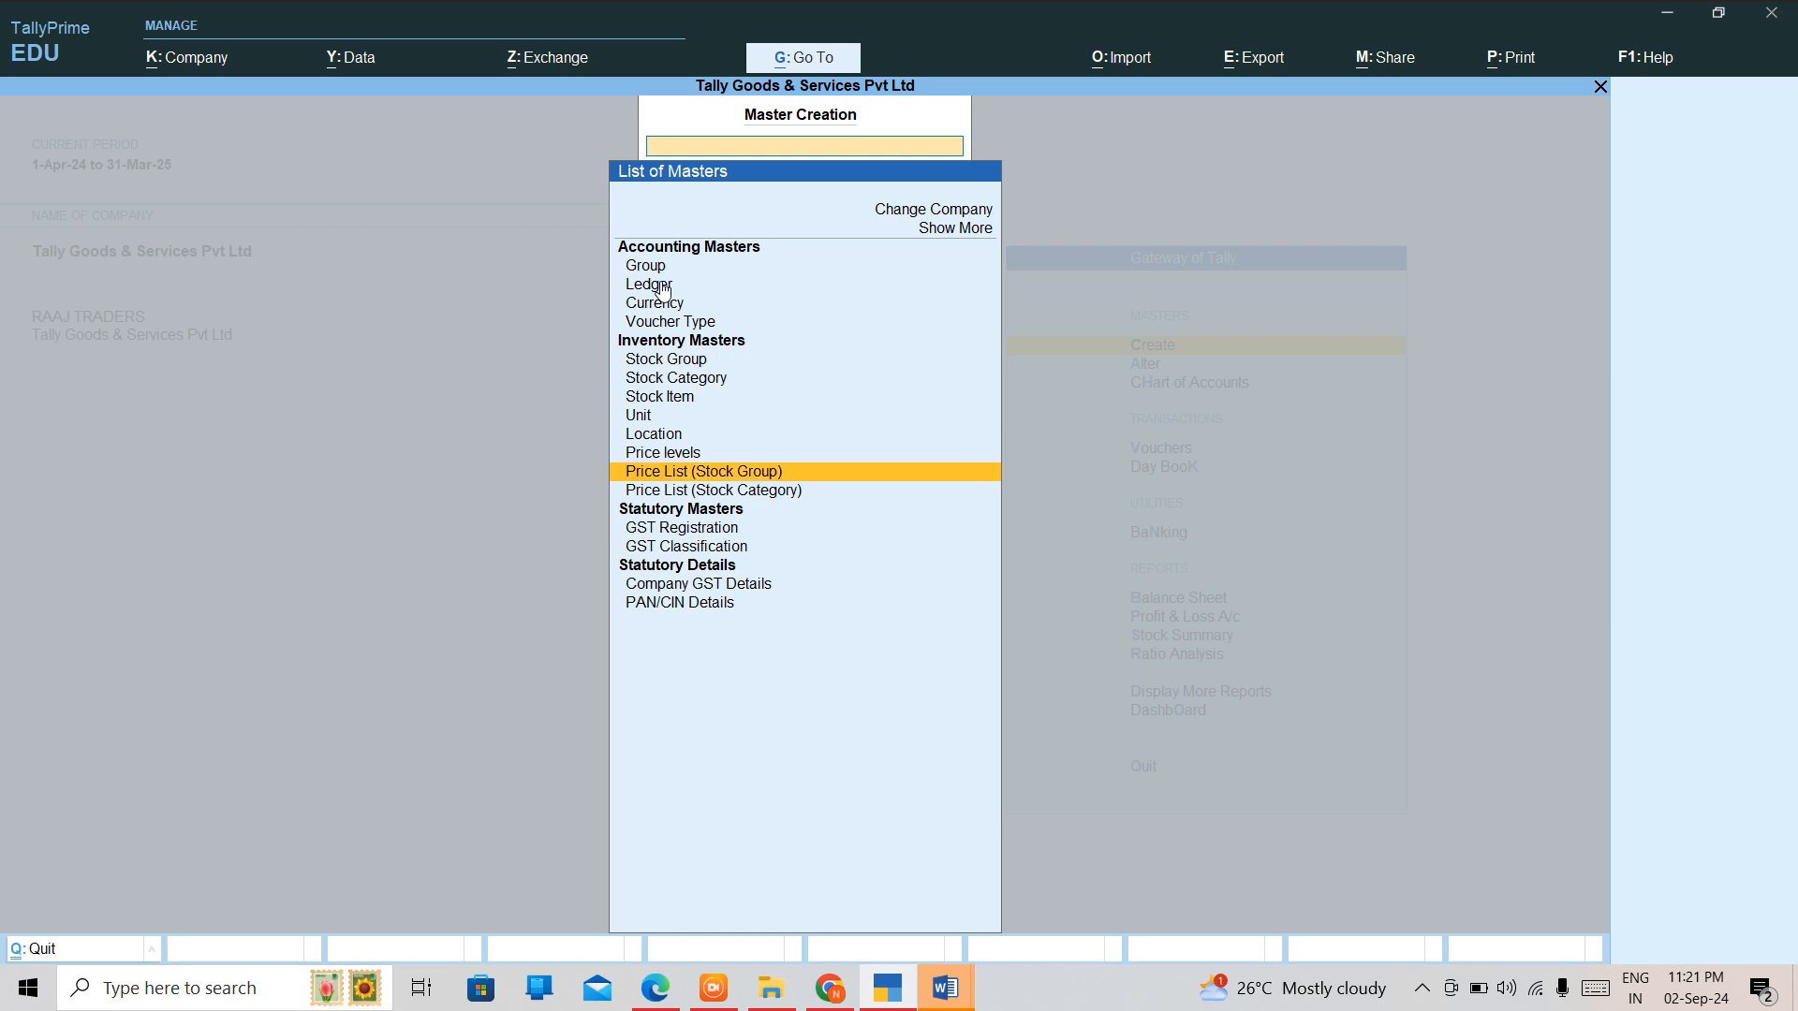
key("Down")
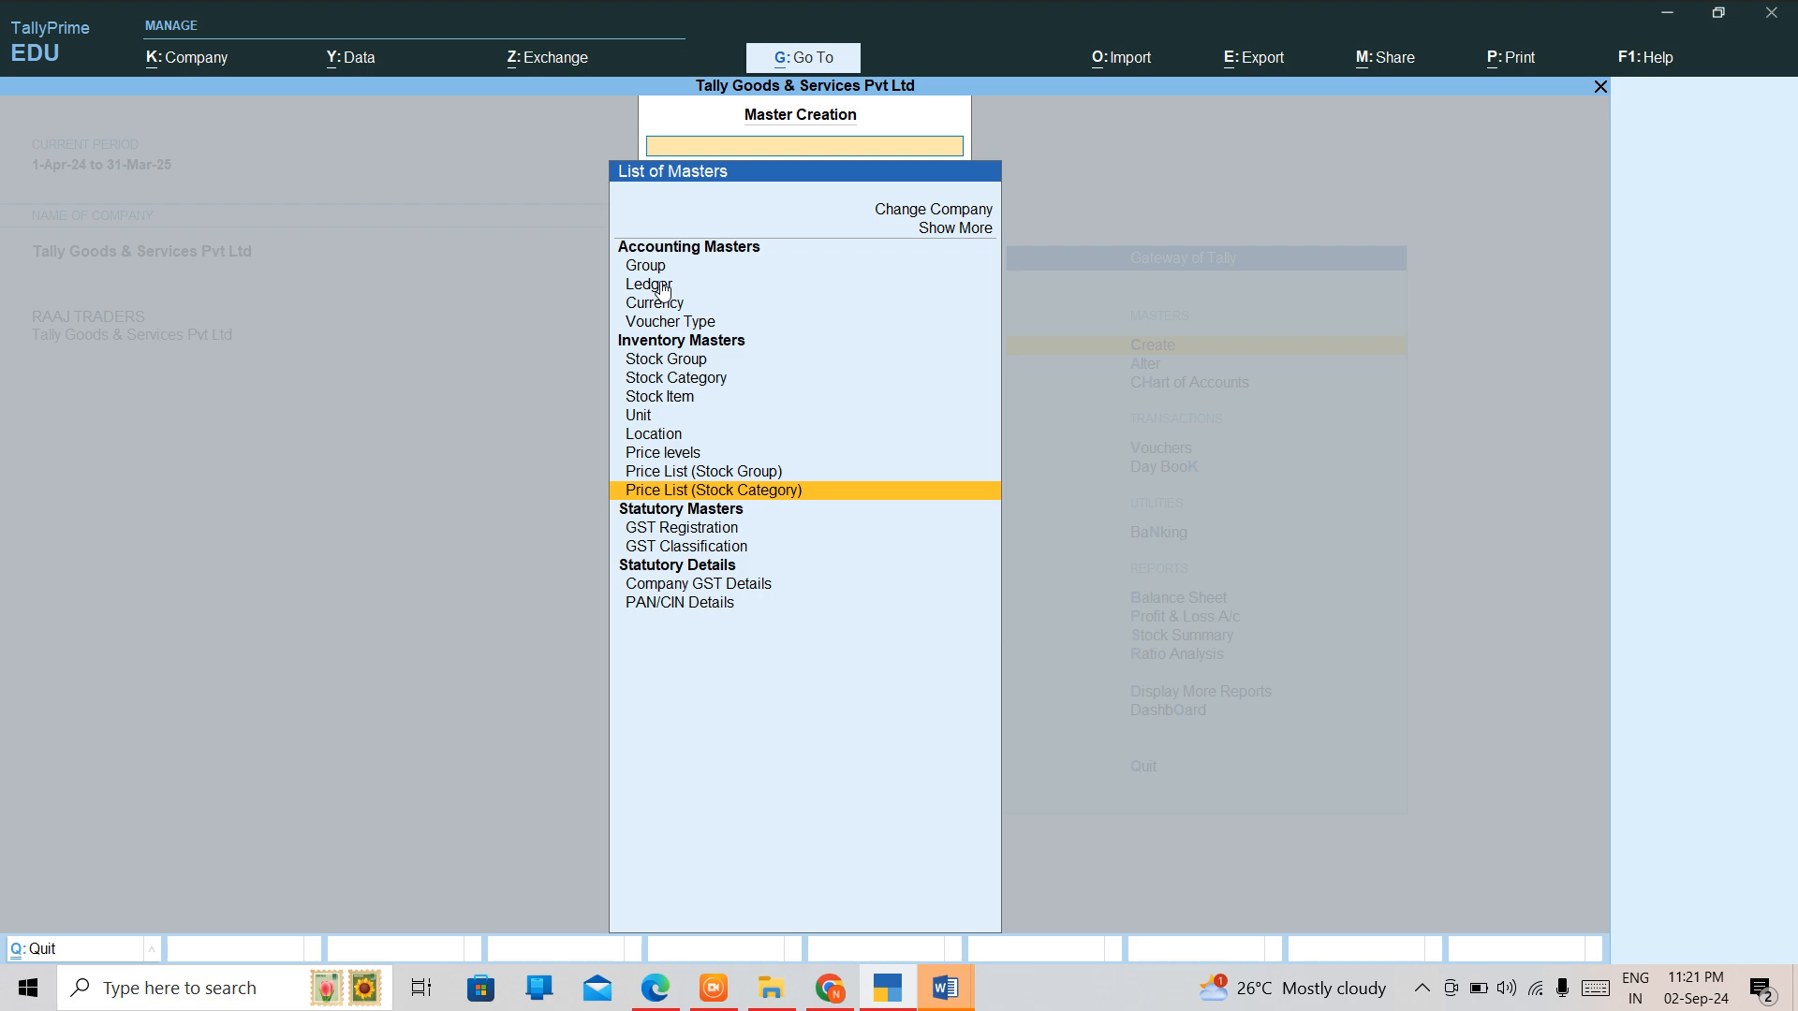
key("Up")
key("Up")
key("Up")
key("Down")
key("Down")
key("Up")
key("Up")
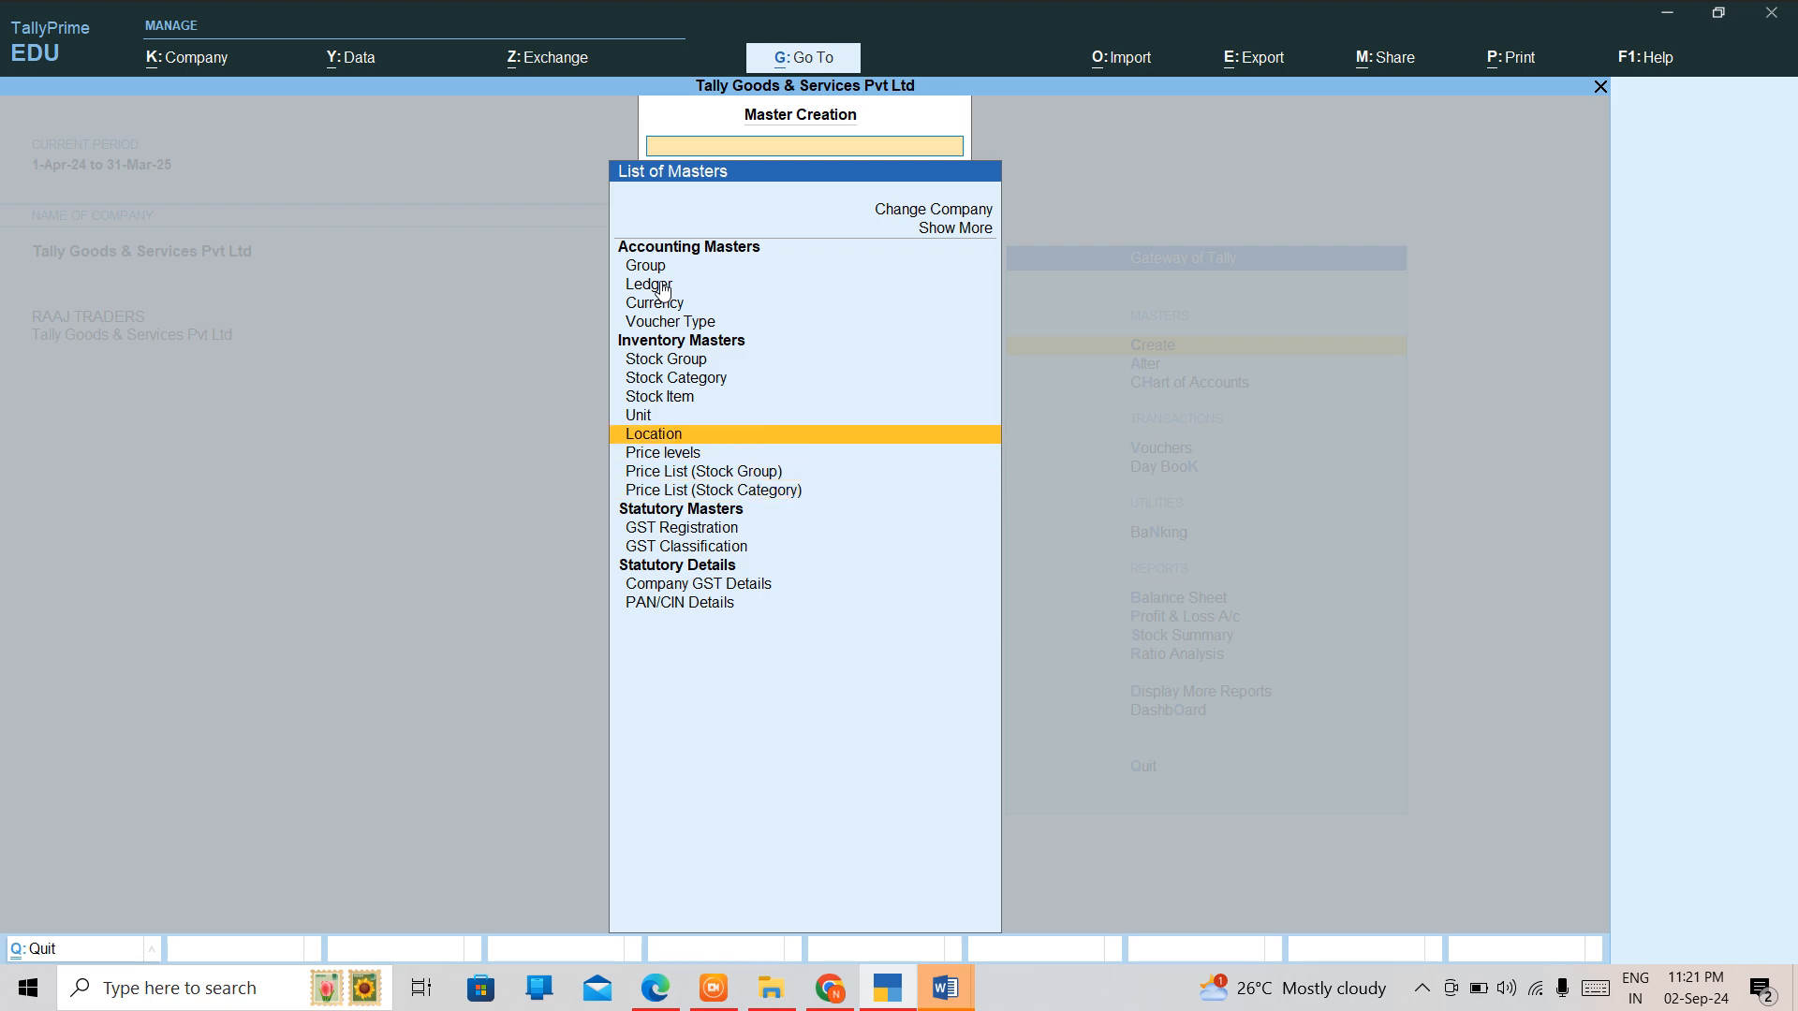
Expand the list of masters to show more master types.
key("Up")
key("Up")
key("Up")
key("Up")
key("Up")
key("Up")
key("Up")
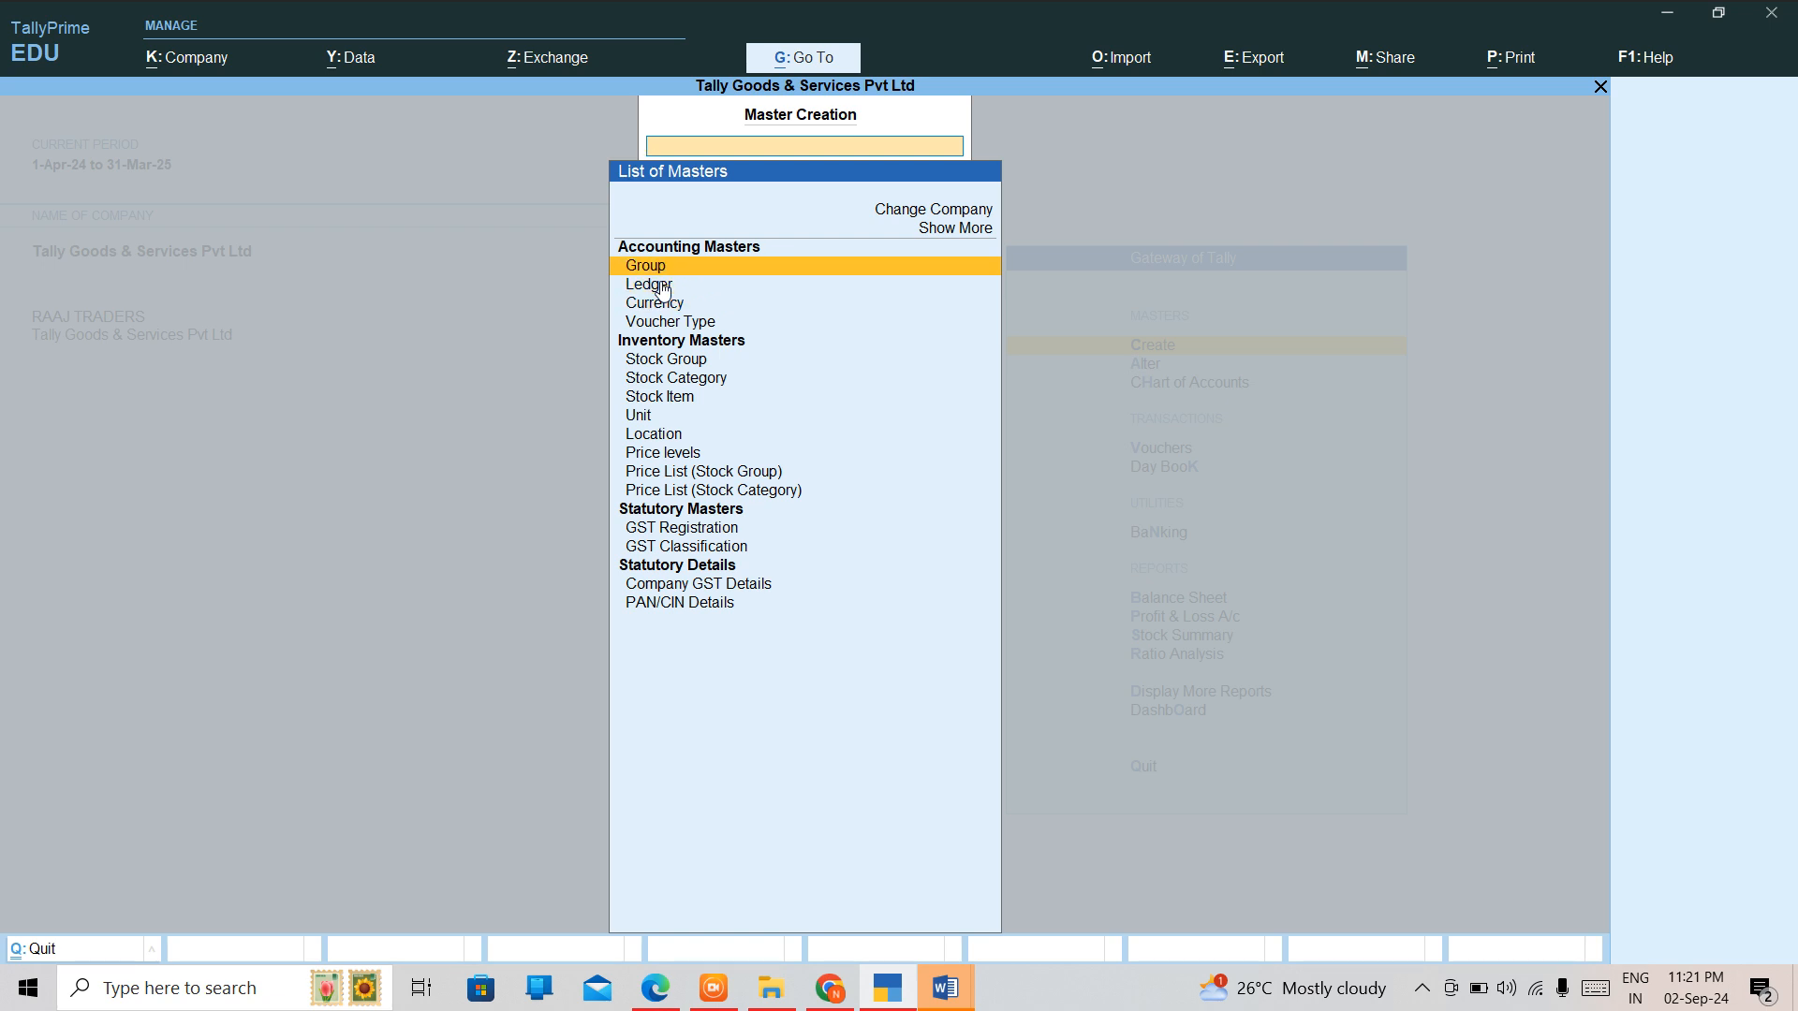
key("Up")
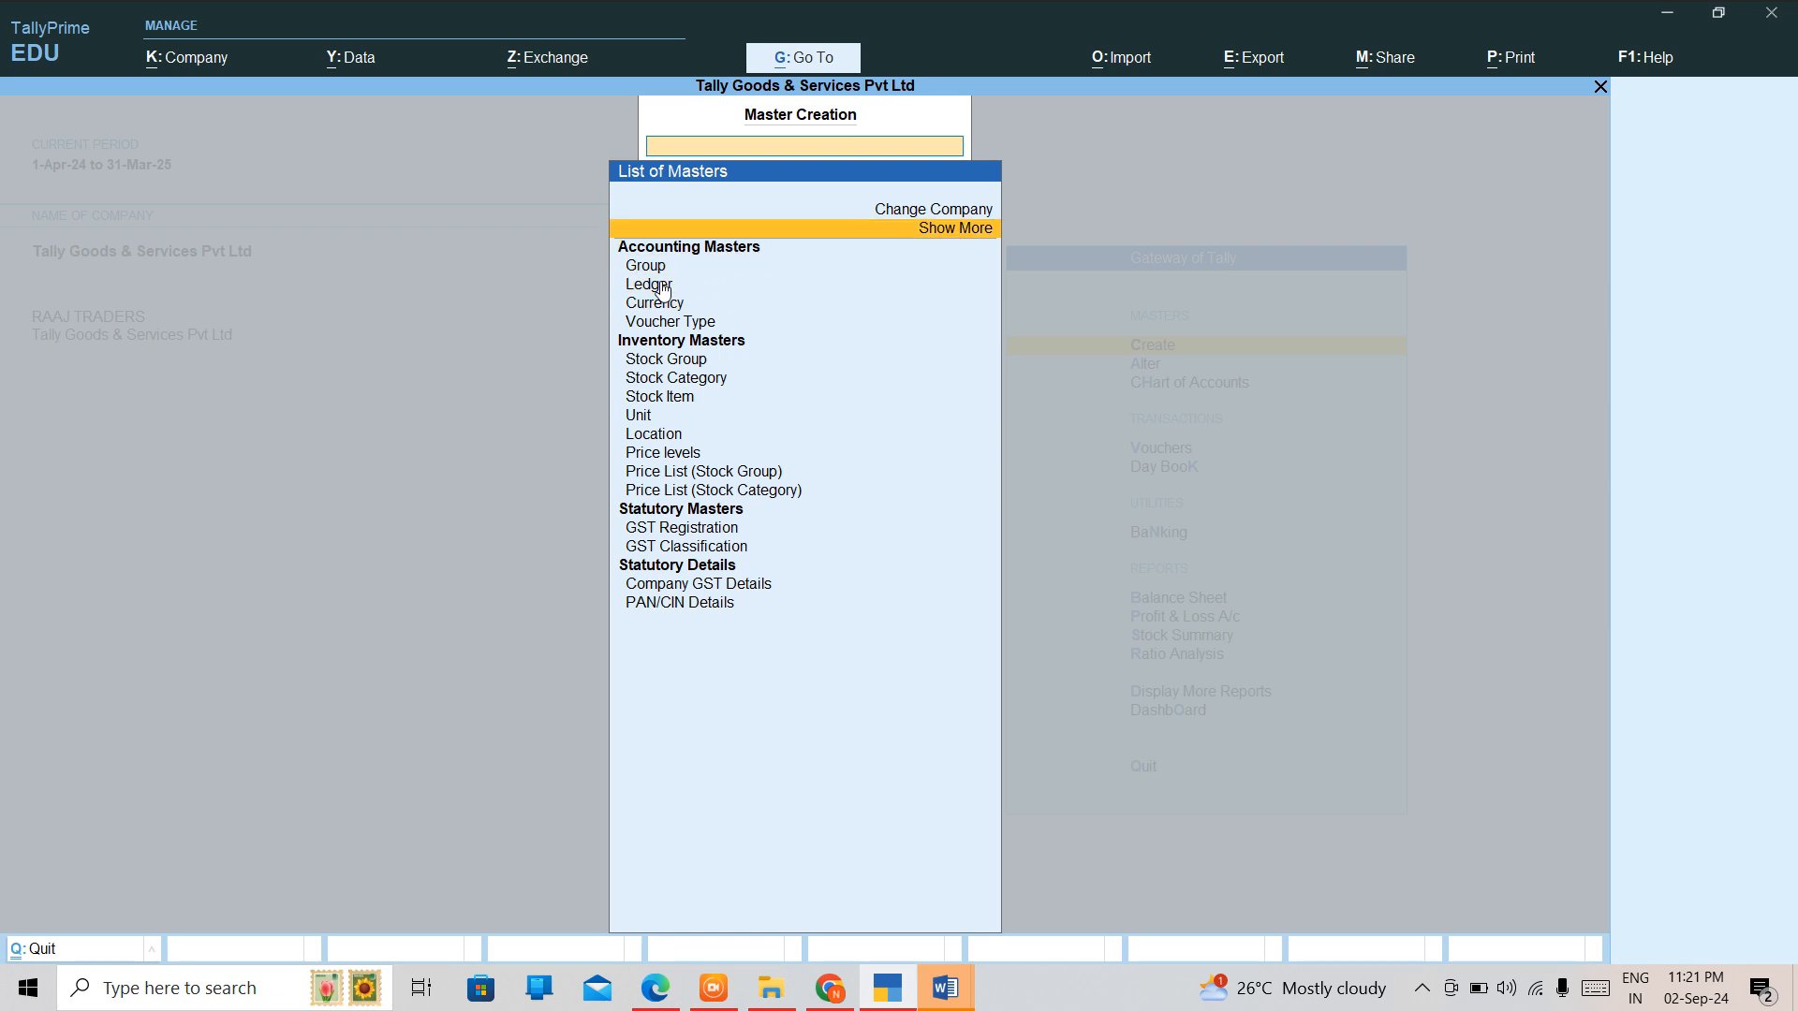
key("Return")
Examine the expanded list of masters from Budget, Scenario and Credit Limits through to the stock category price list.
key("Down")
key("Down")
key("Down")
key("Down")
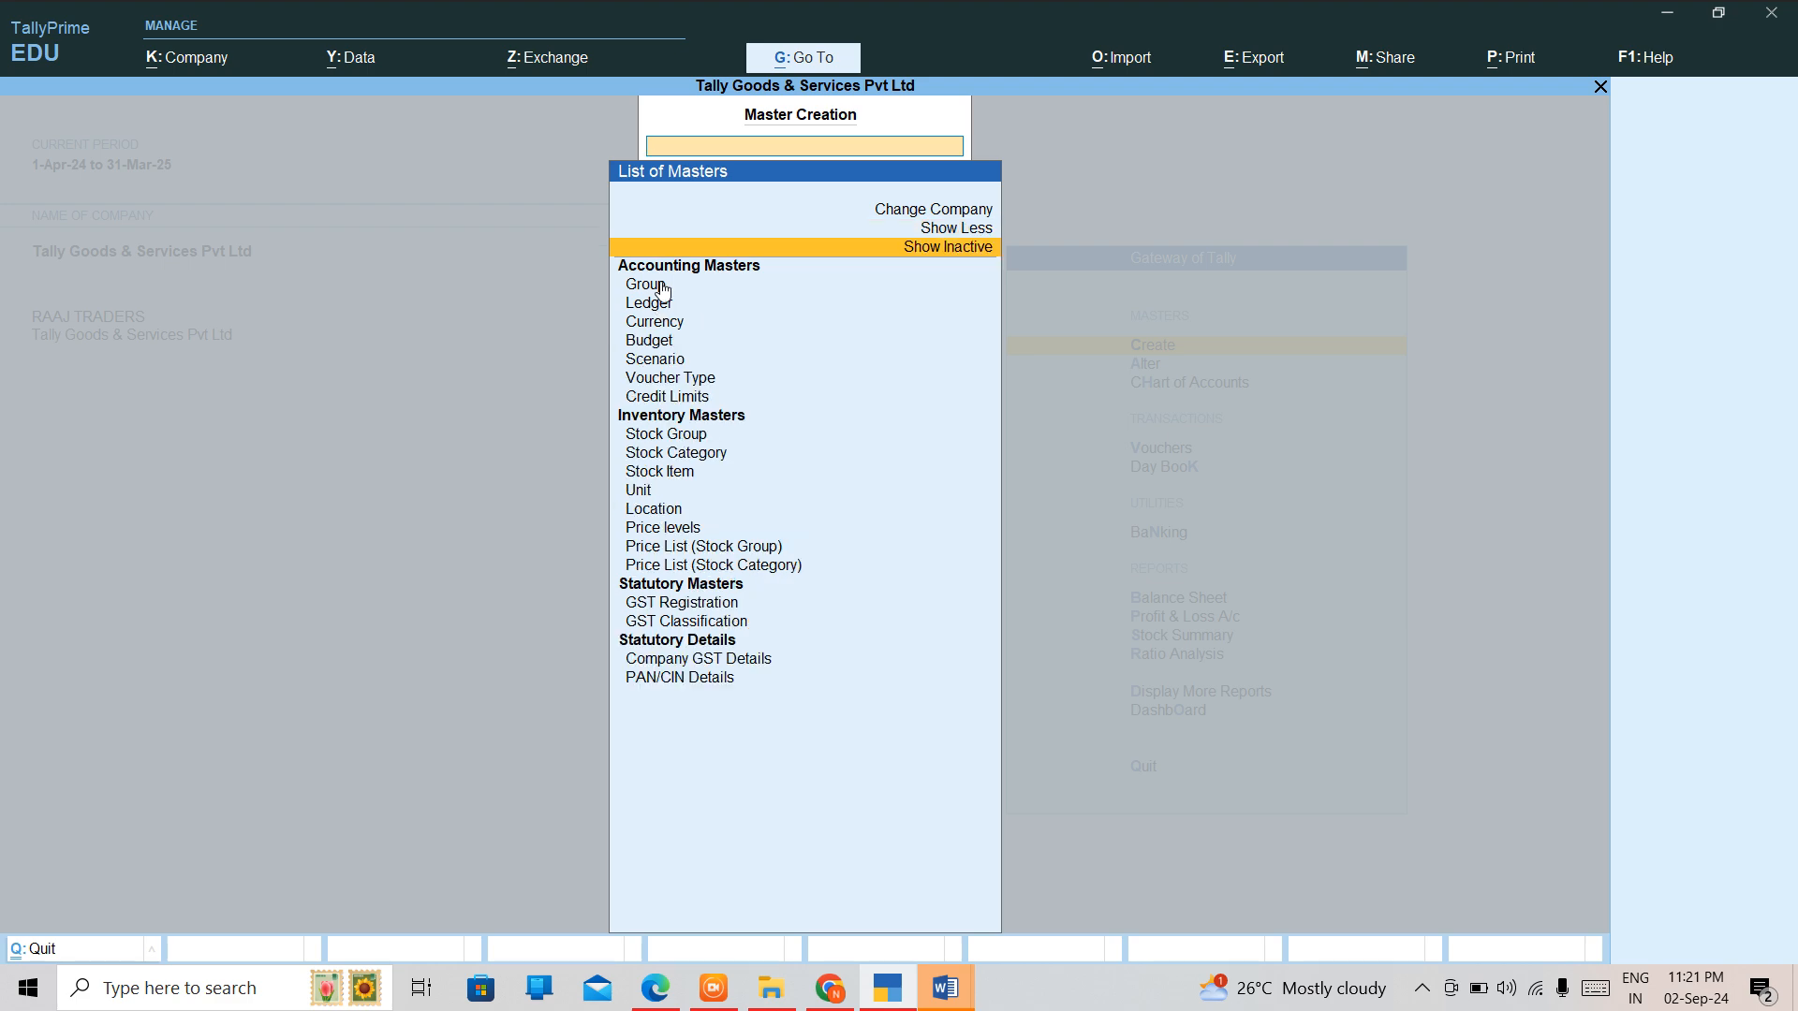
key("Down")
key("Down")
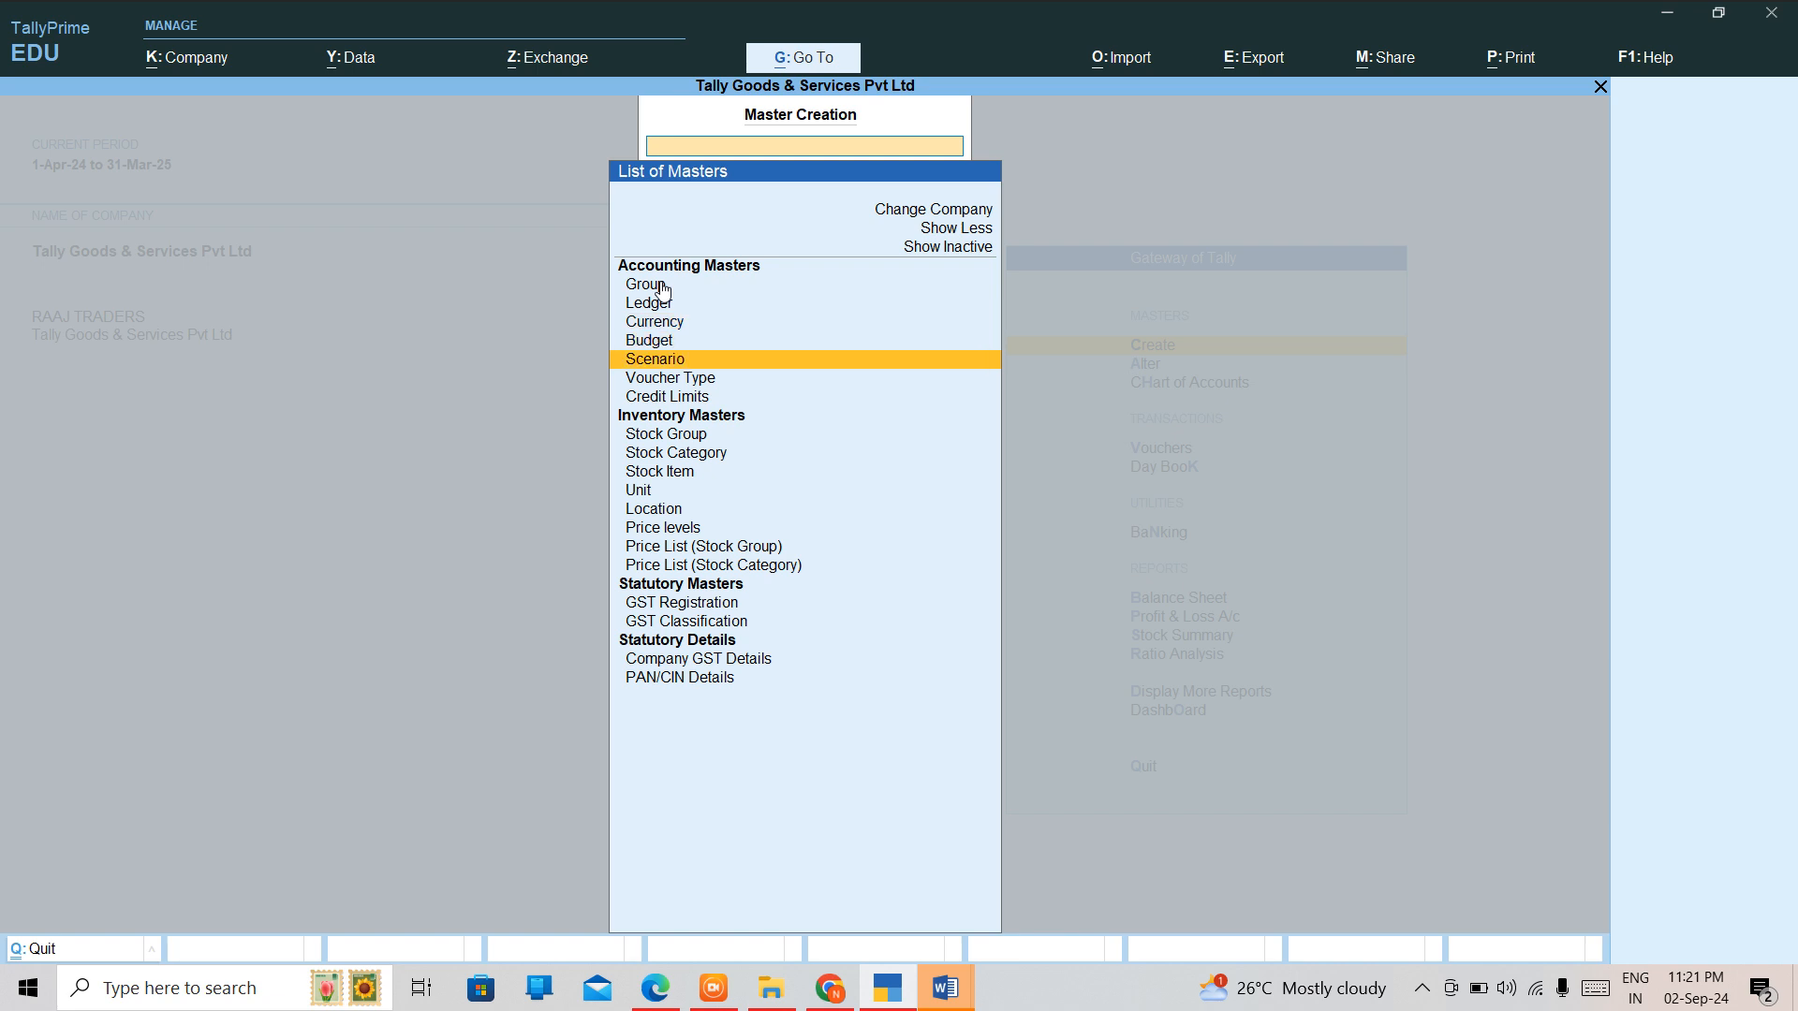
key("Down")
key("Down")
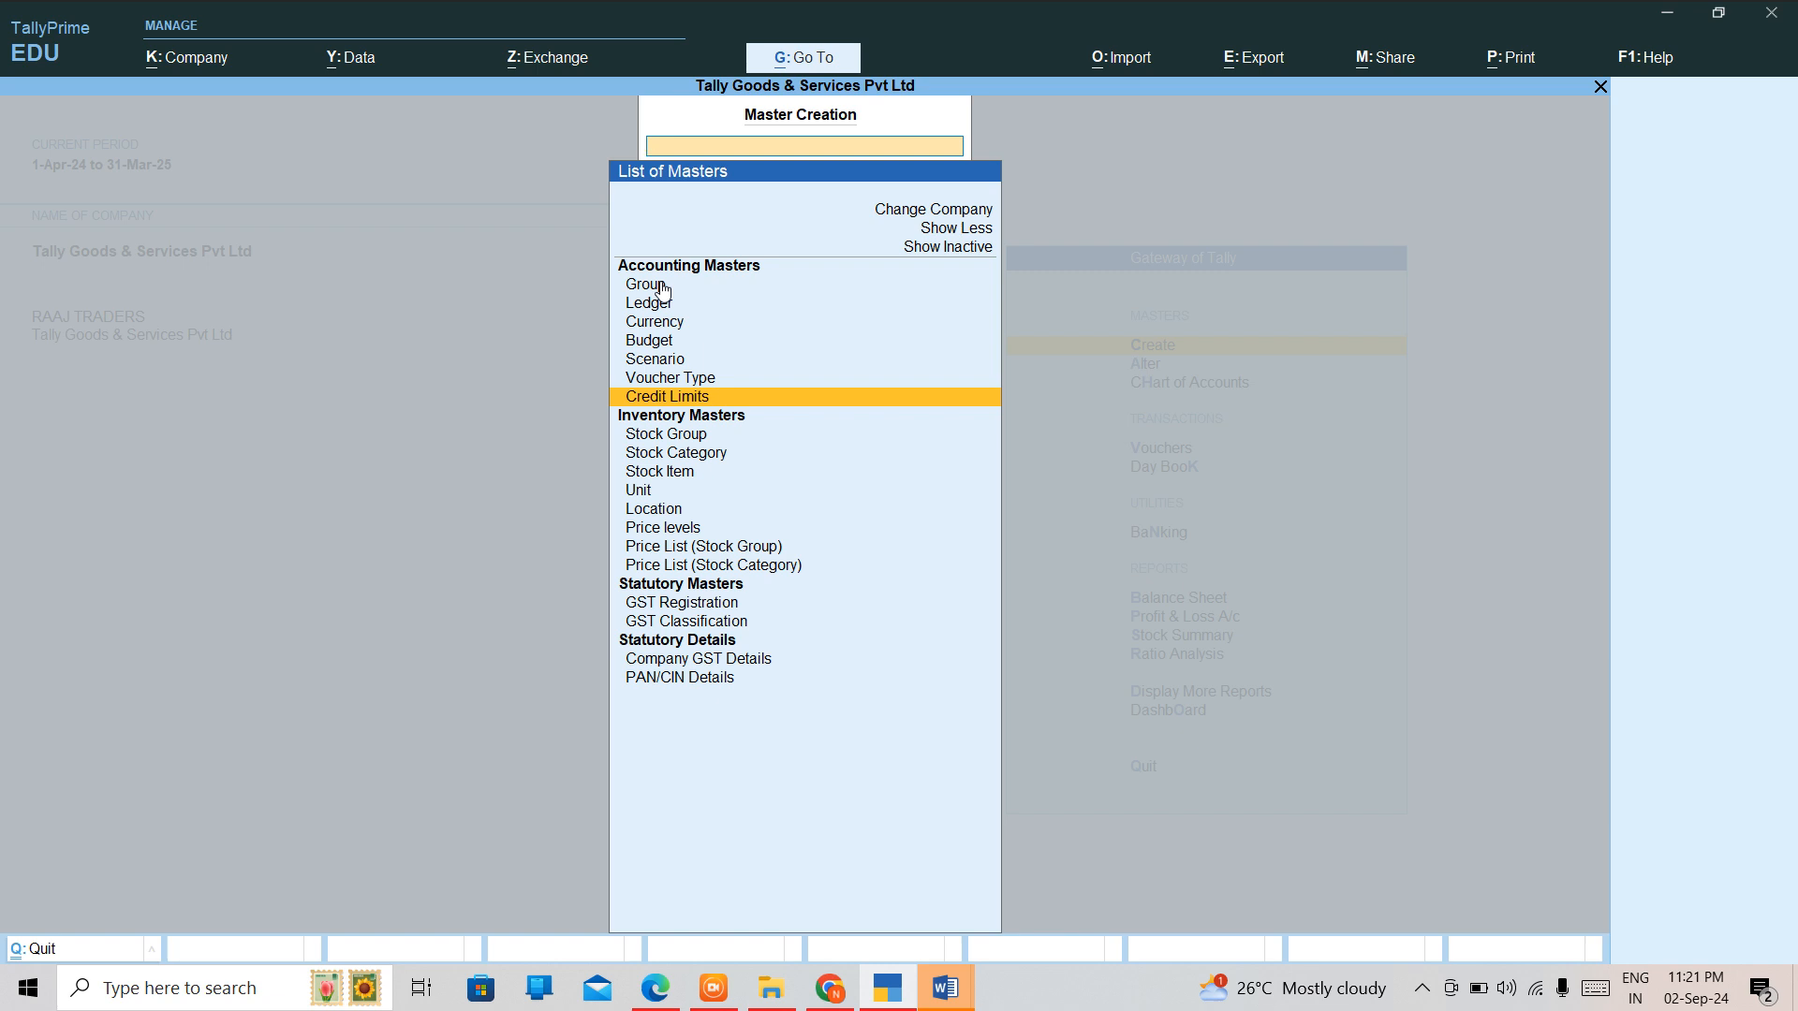
key("Down")
key("Down")
key("Down")
key("Down")
key("Down")
key("Down")
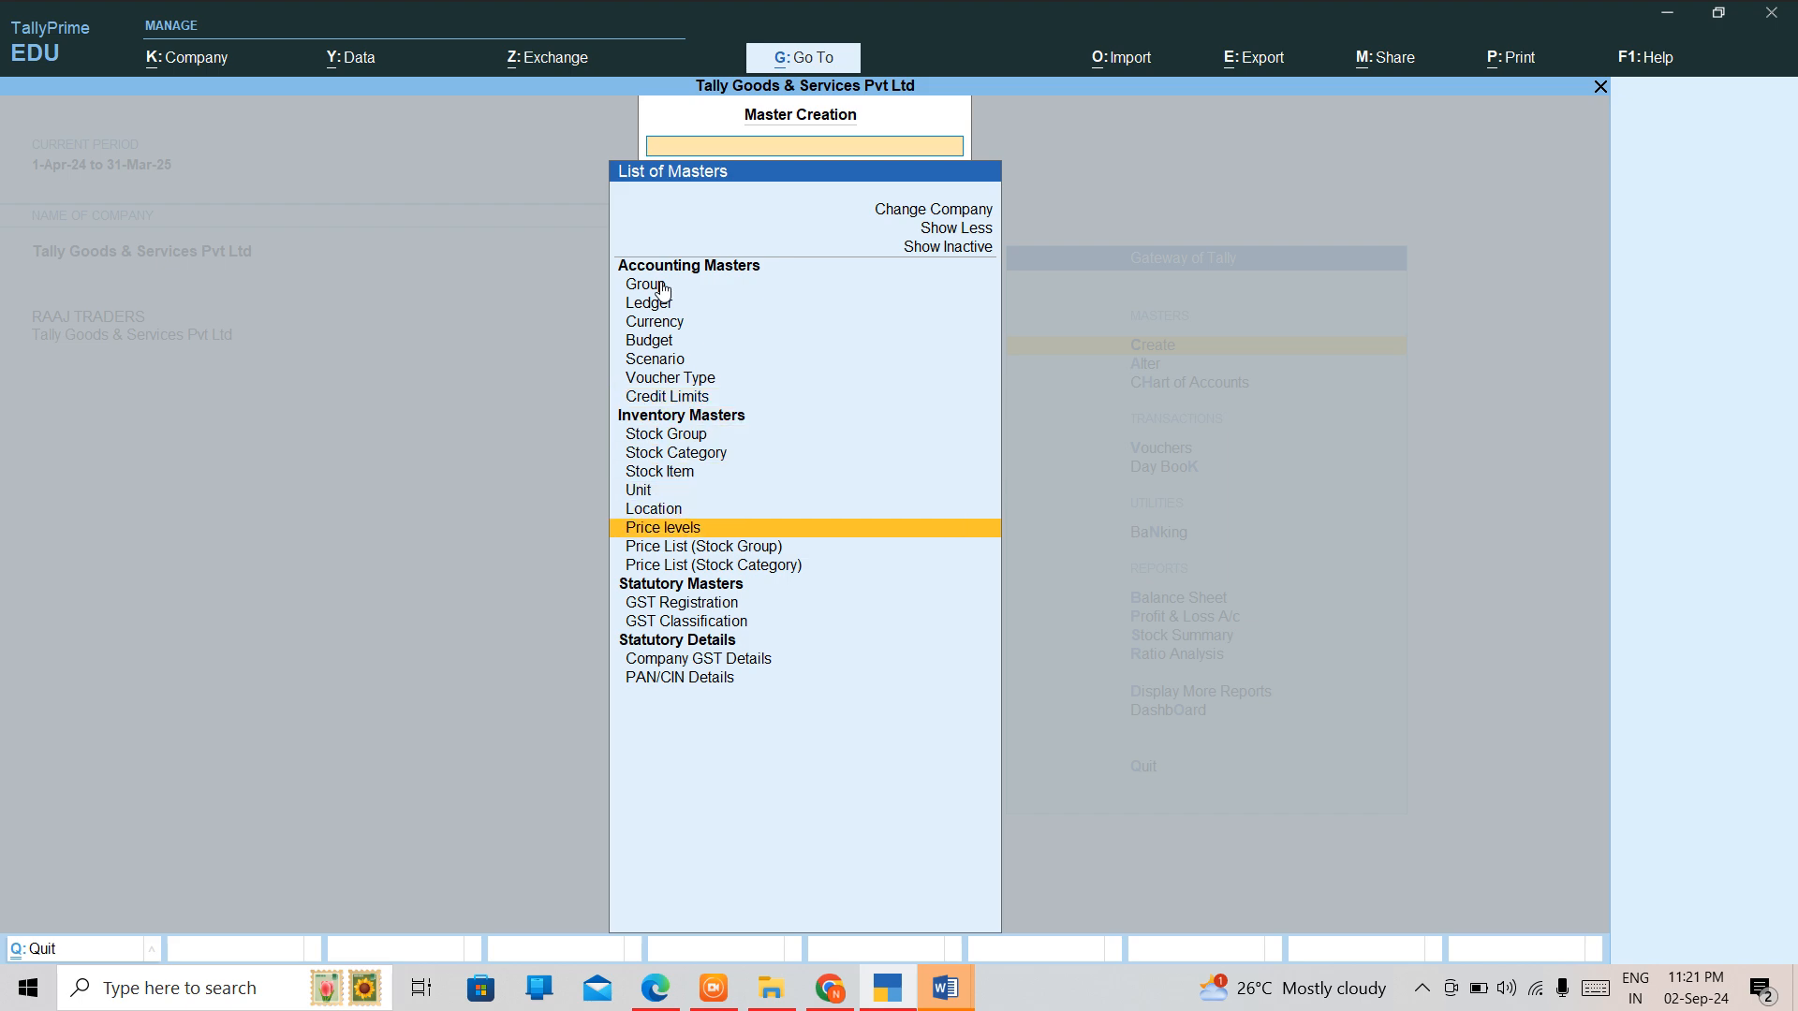
key("Down")
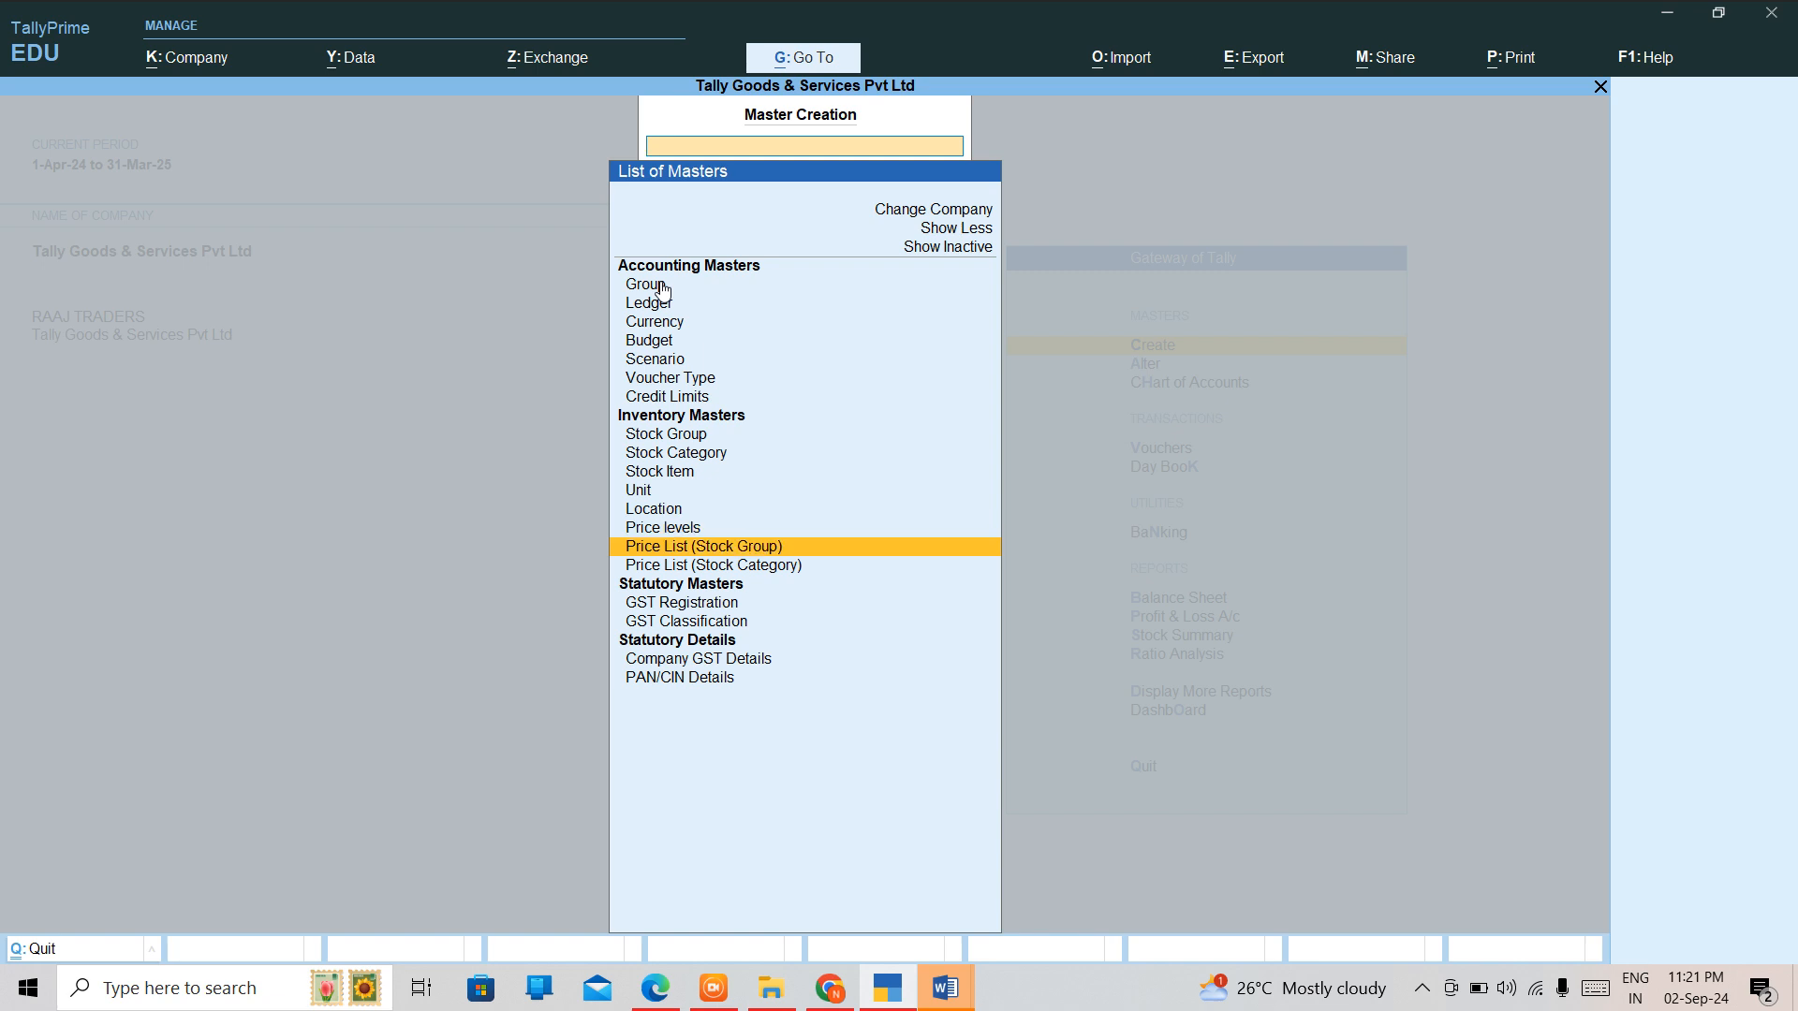
key("Down")
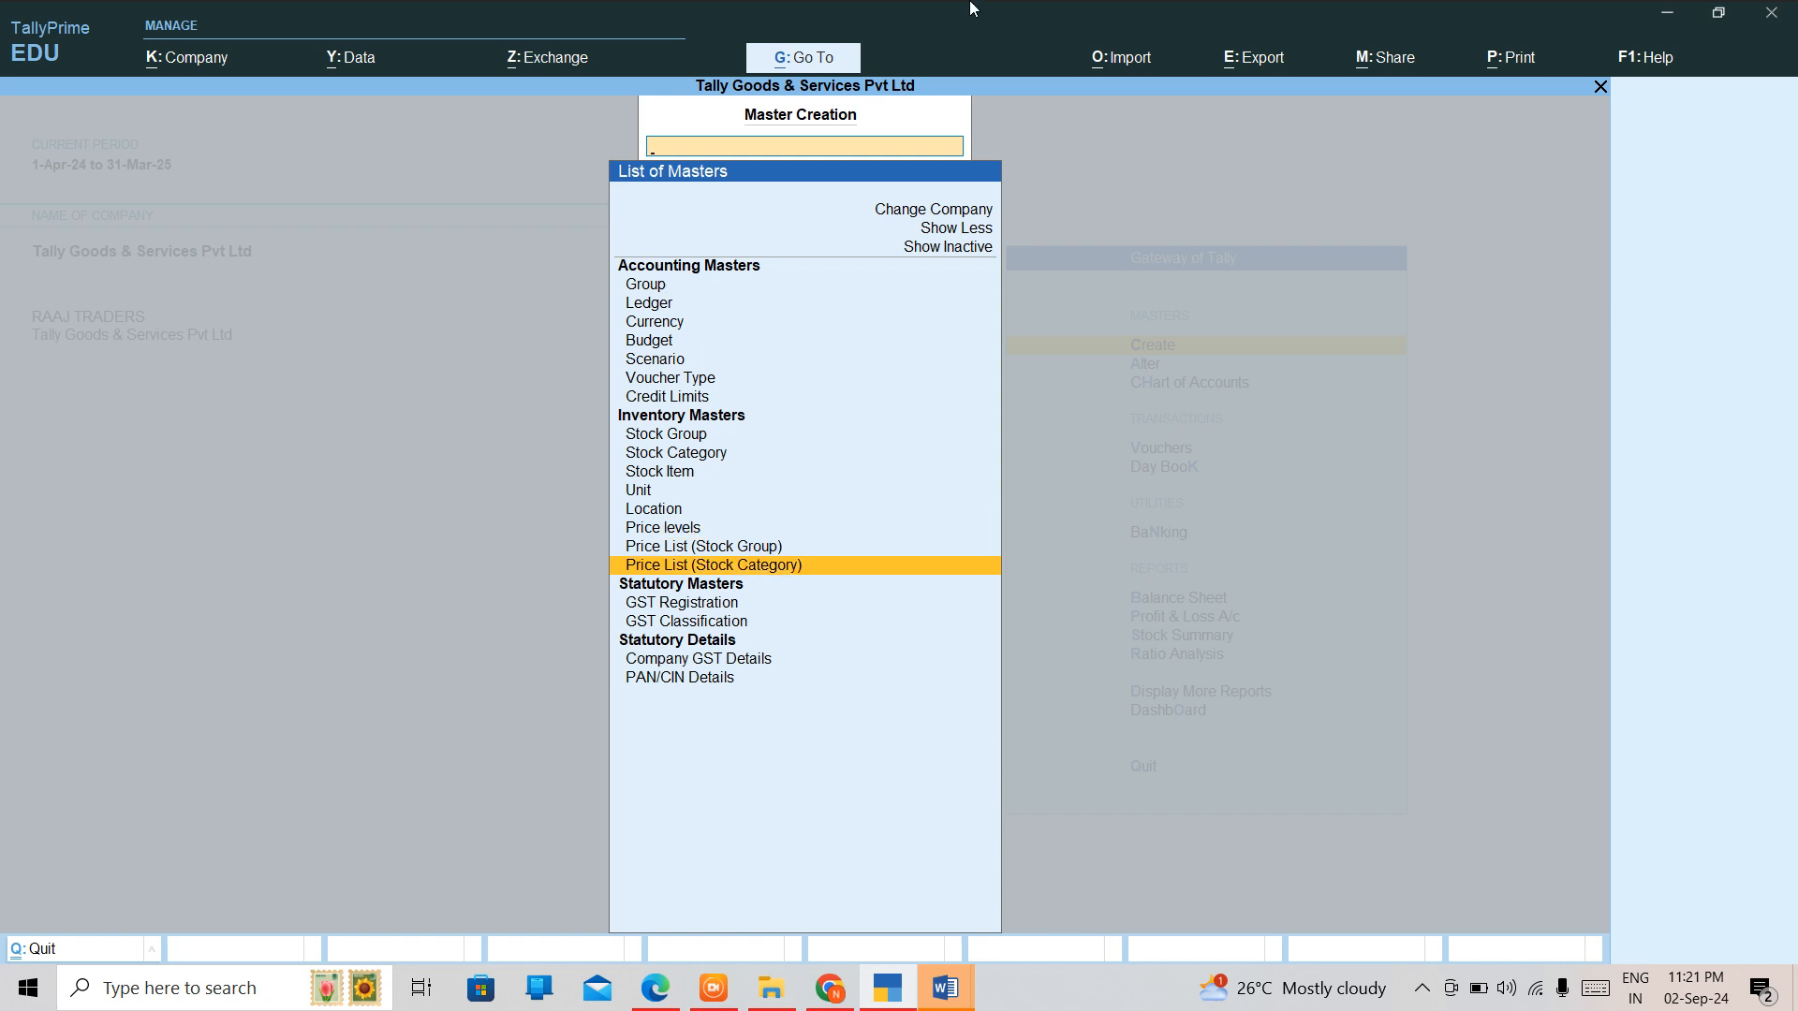
Show the inactive masters in the list of masters.
key("Up")
key("Up")
key("Up")
key("Up")
key("Up")
key("Up")
key("Up")
key("Up")
key("Up")
key("Up")
key("Up")
key("Up")
key("Up")
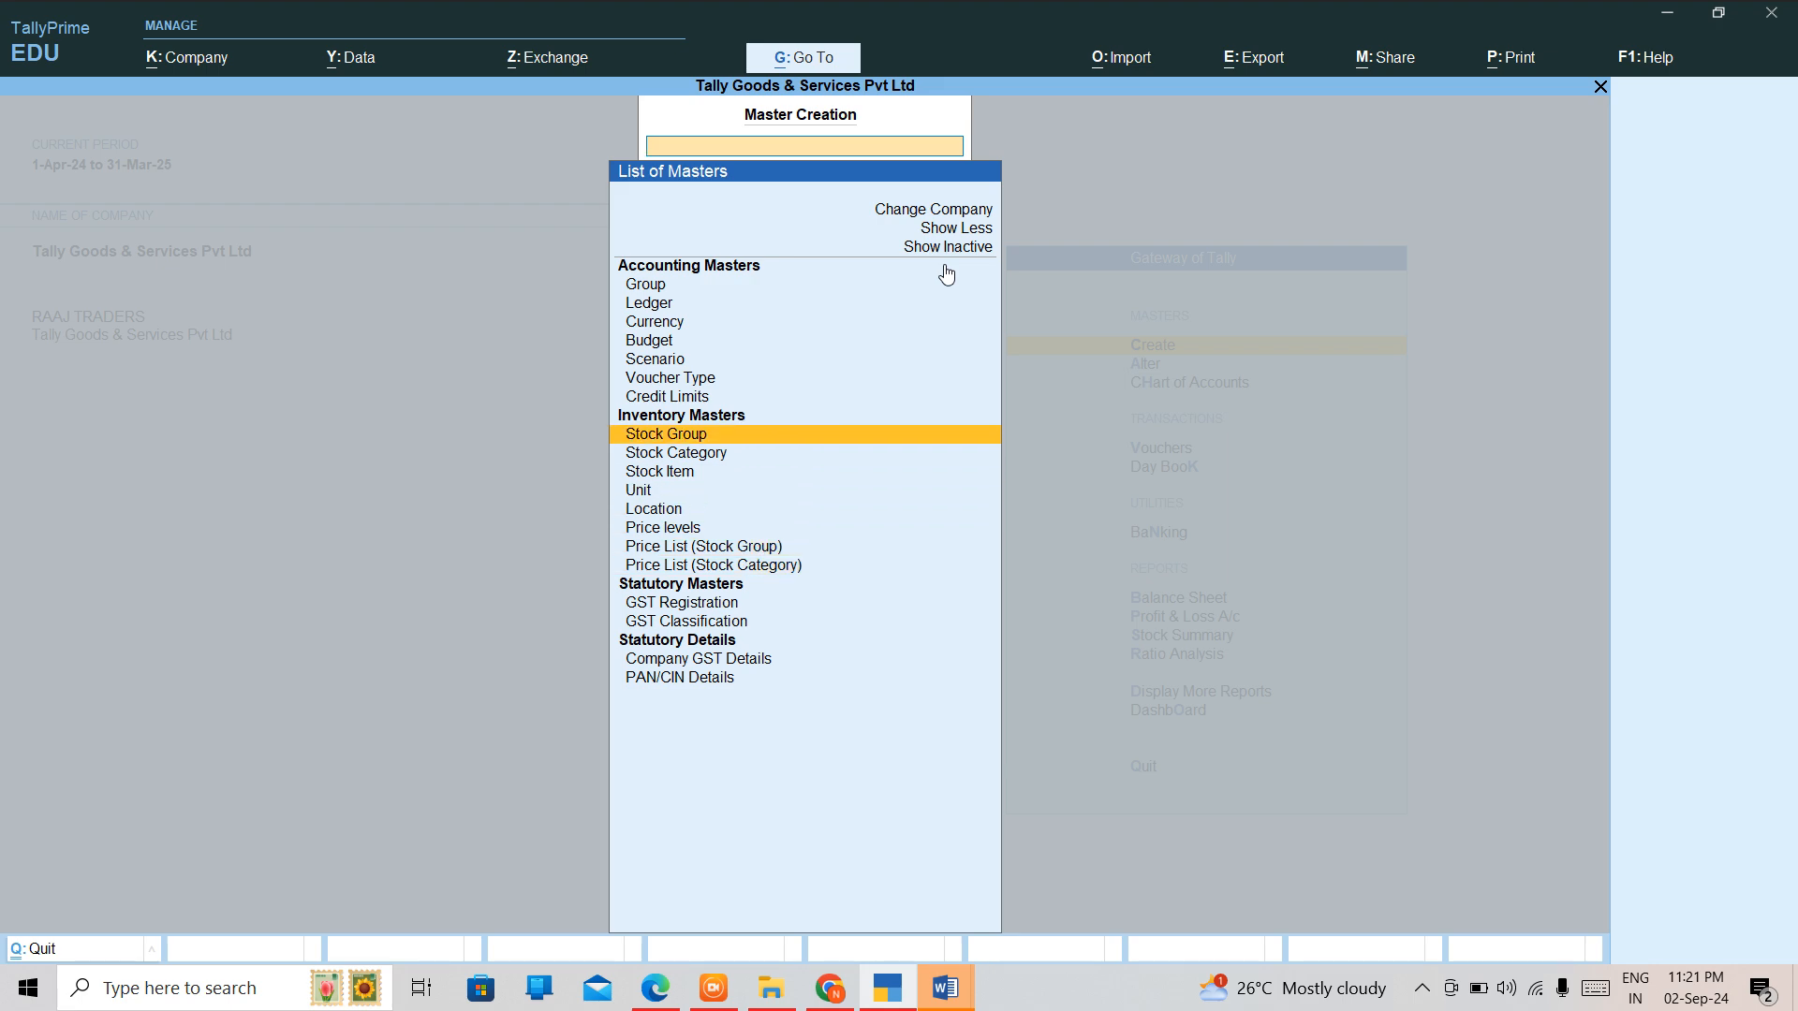
key("Up")
key("Up")
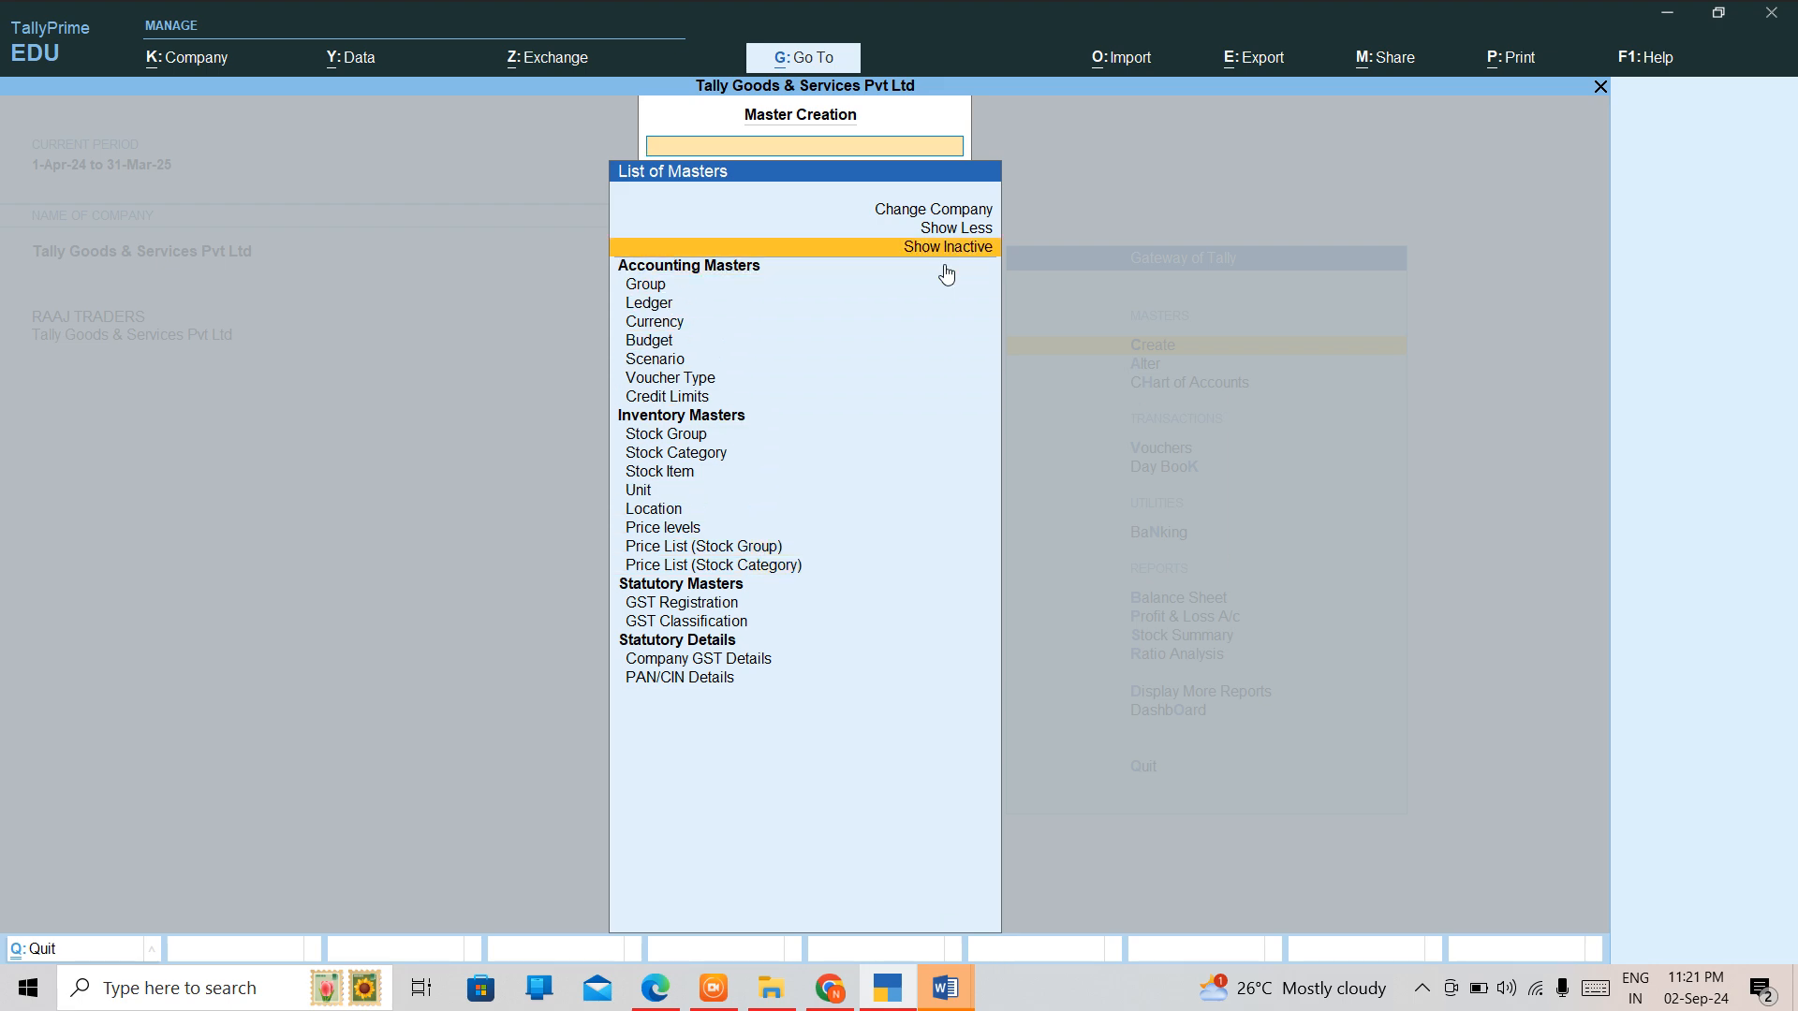
key("Return")
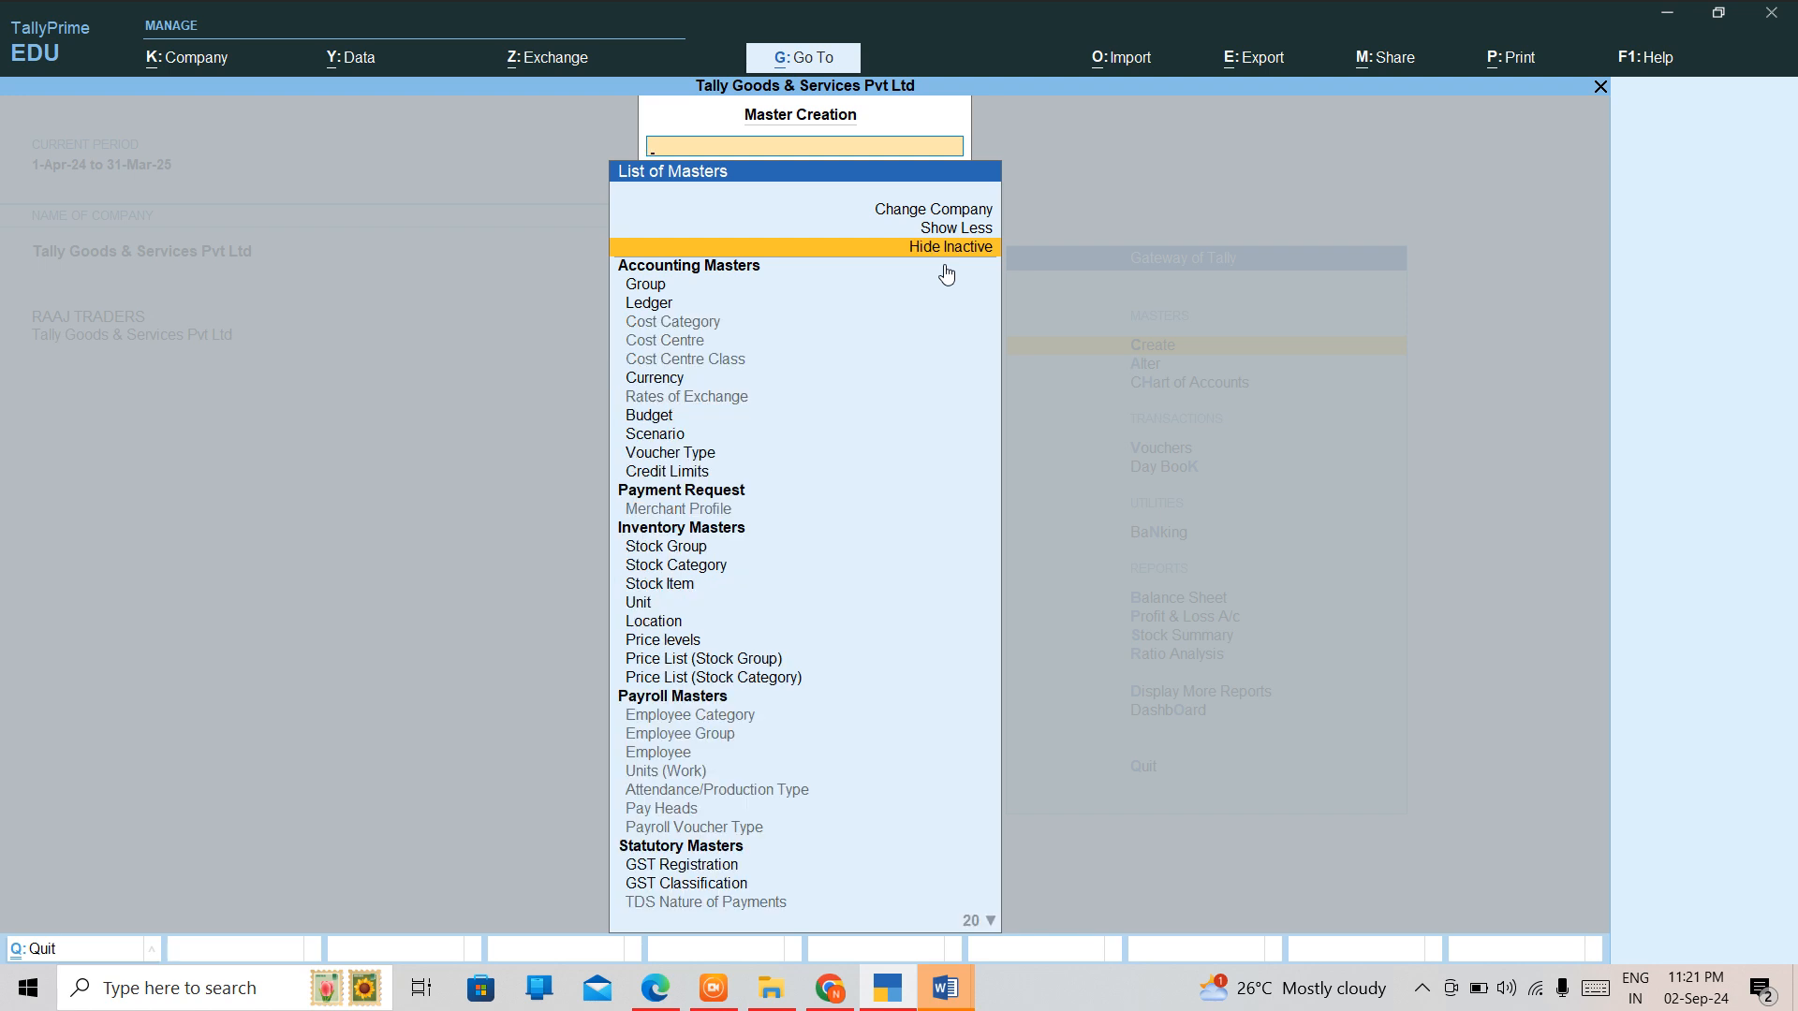
Examine the active and inactive accounting, payment request and inventory masters down to Price levels.
key("Down")
key("Down")
key("Down")
key("Down")
key("Down")
key("Down")
key("Down")
key("Down")
key("Down")
key("Down")
key("Down")
key("Down")
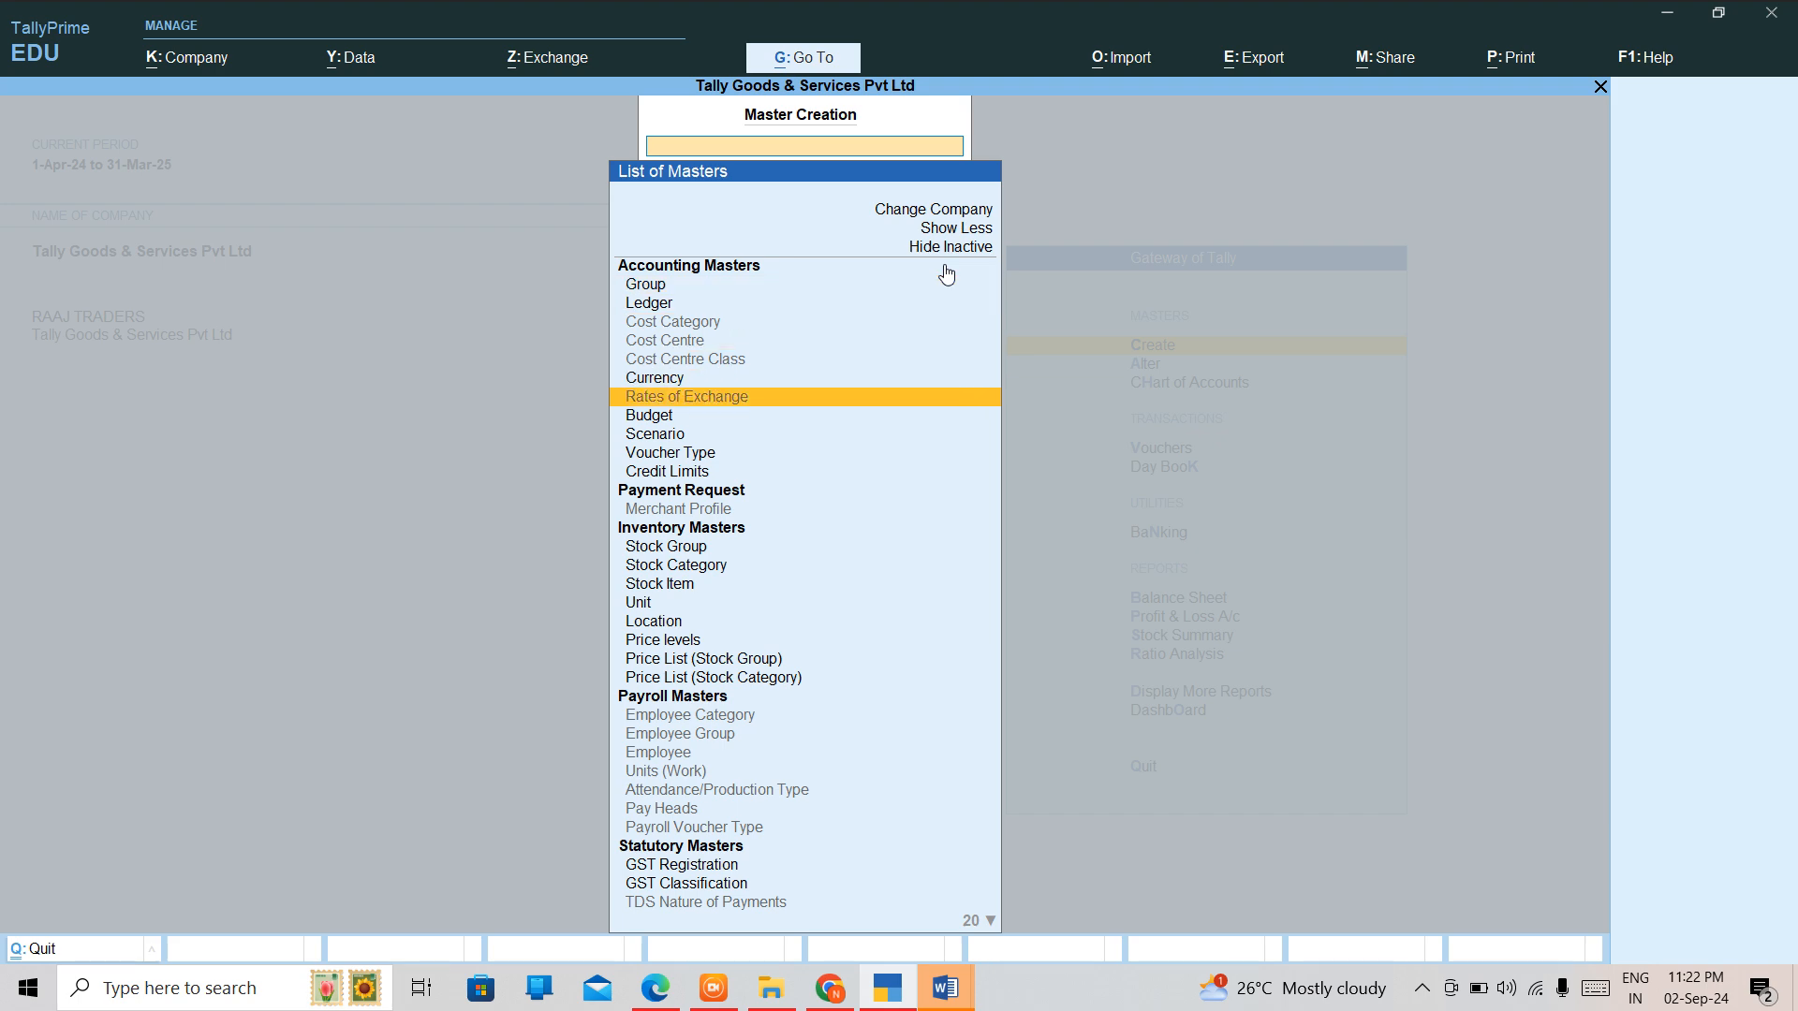
key("Down")
key("Down")
key("Down")
key("Down")
key("Down")
key("Down")
key("Down")
key("Down")
key("Down")
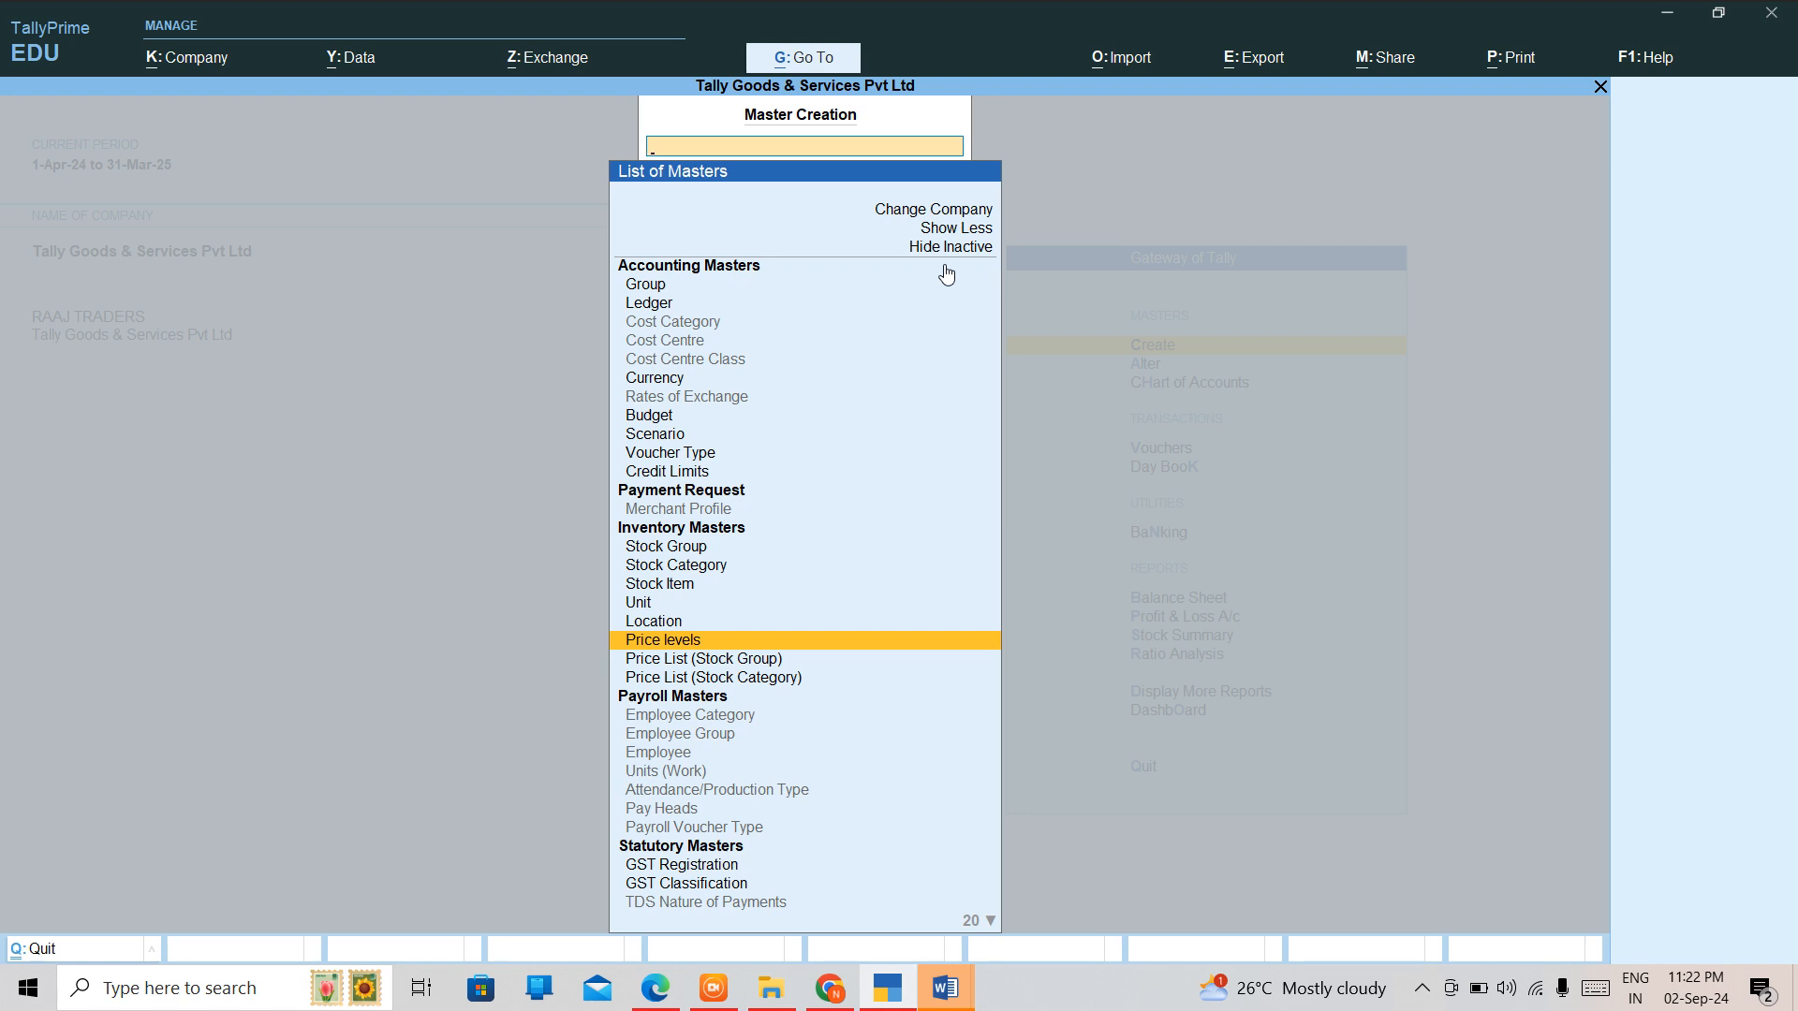
Enable the Payroll feature through the Employee Category master, and leave its creation form without creating a category.
key("Down")
key("Down")
key("Down")
key("Down")
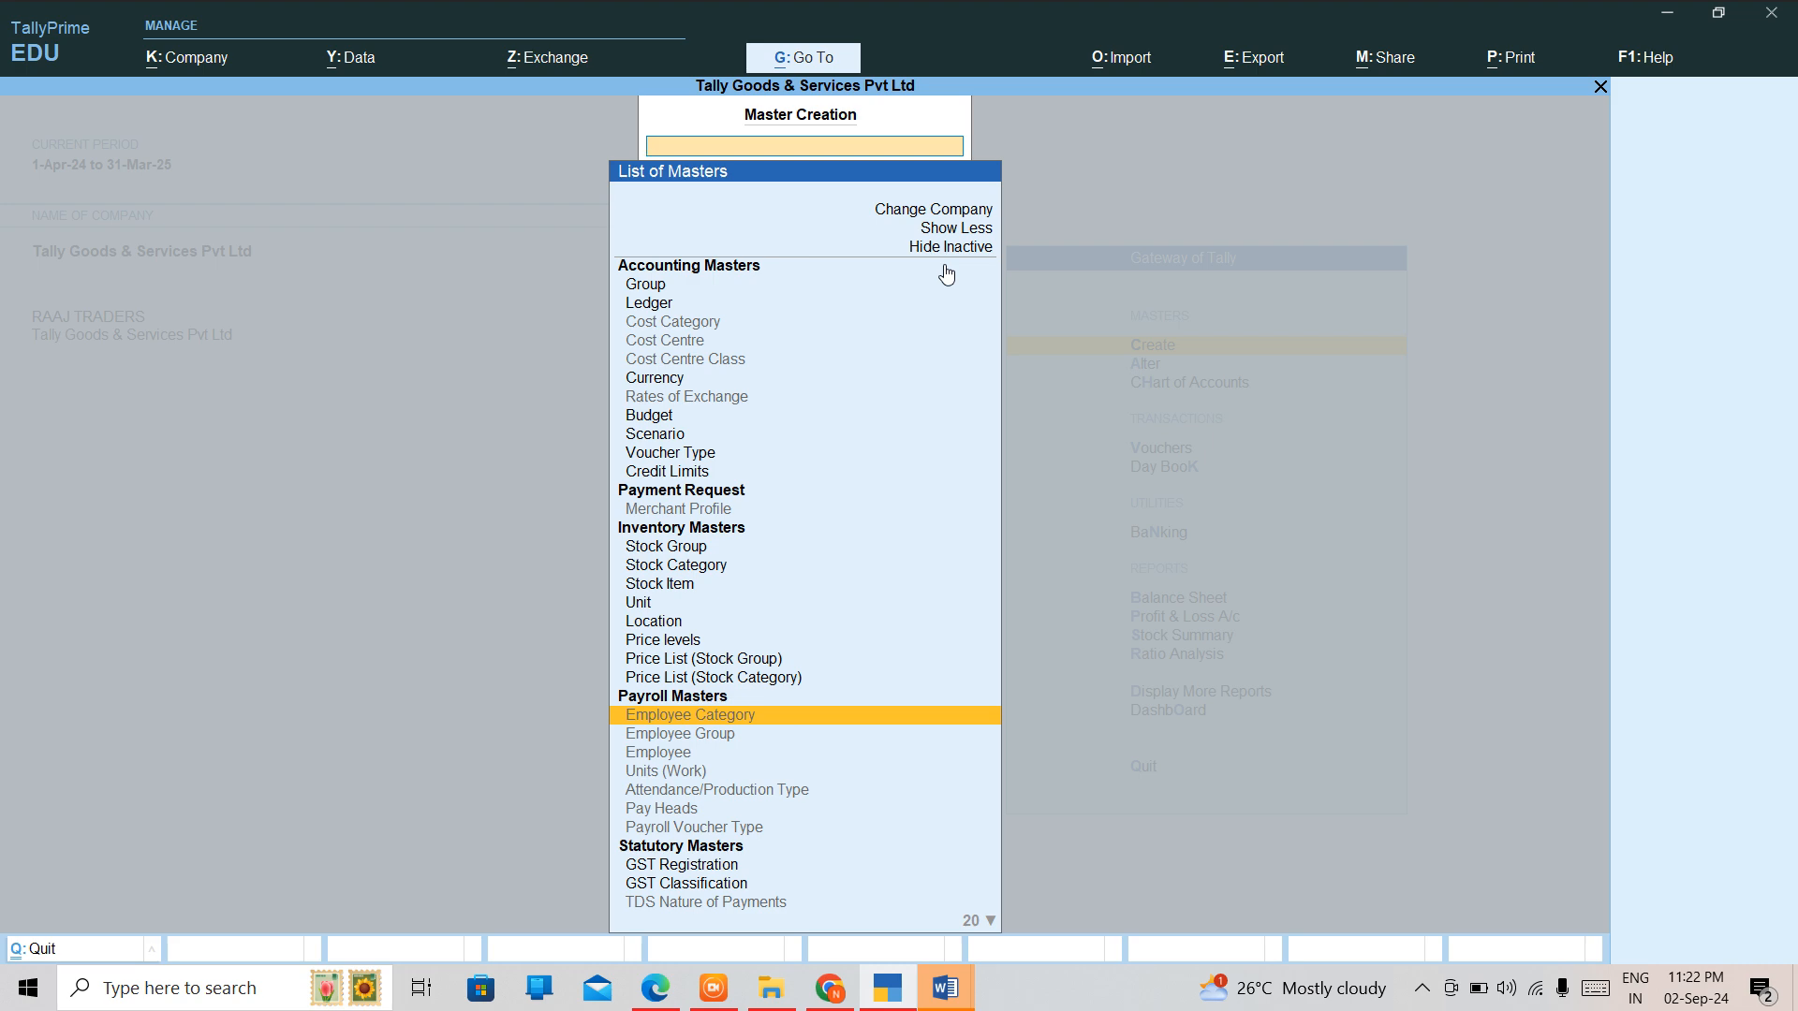
key("Down")
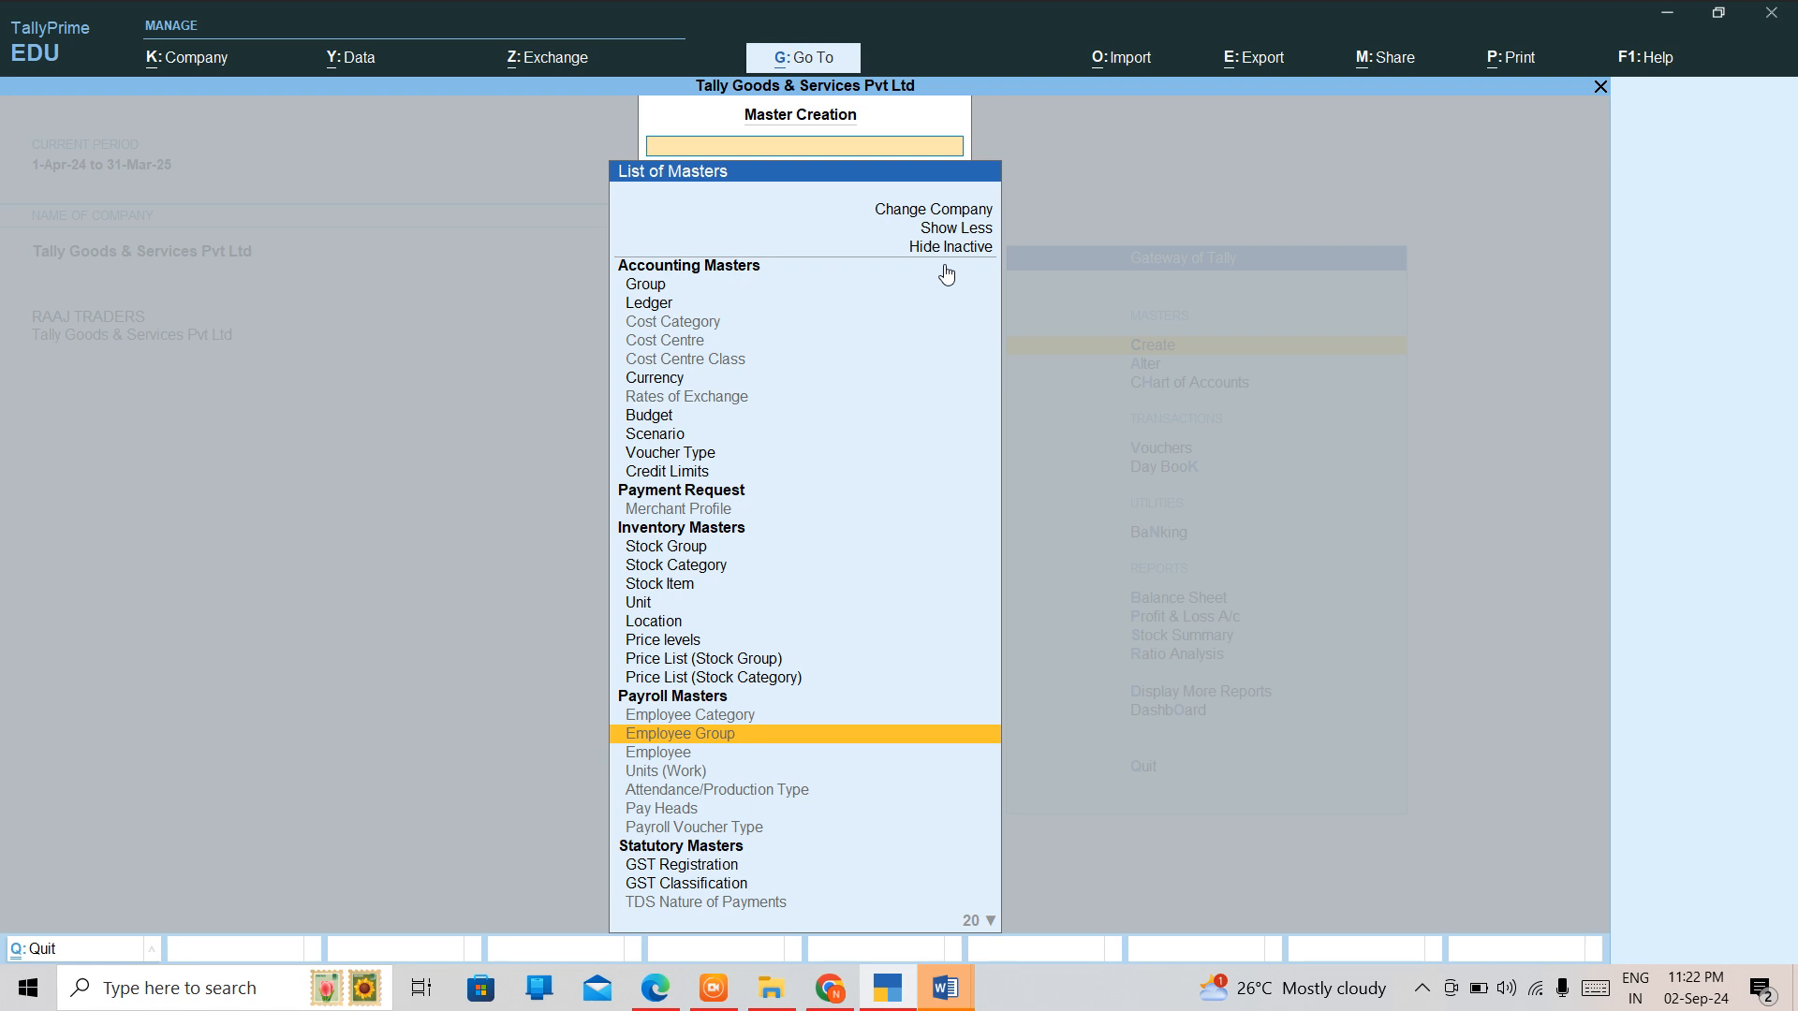
key("Up")
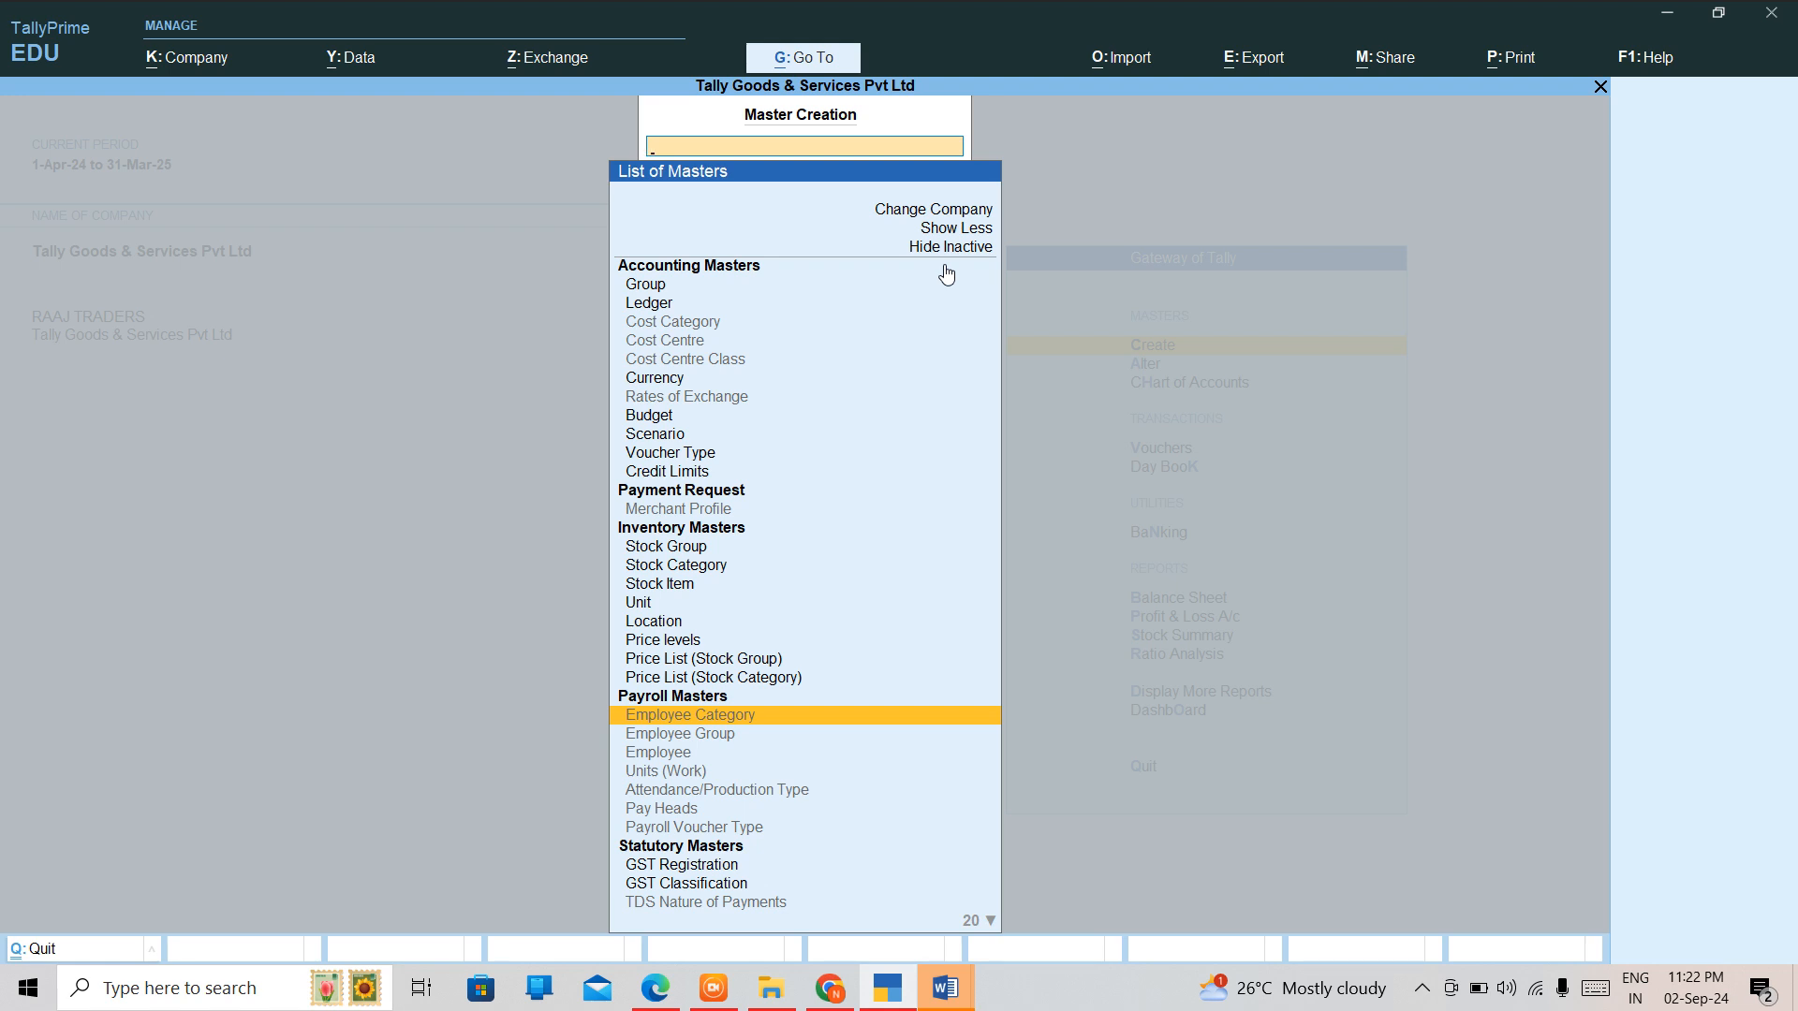
key("Return")
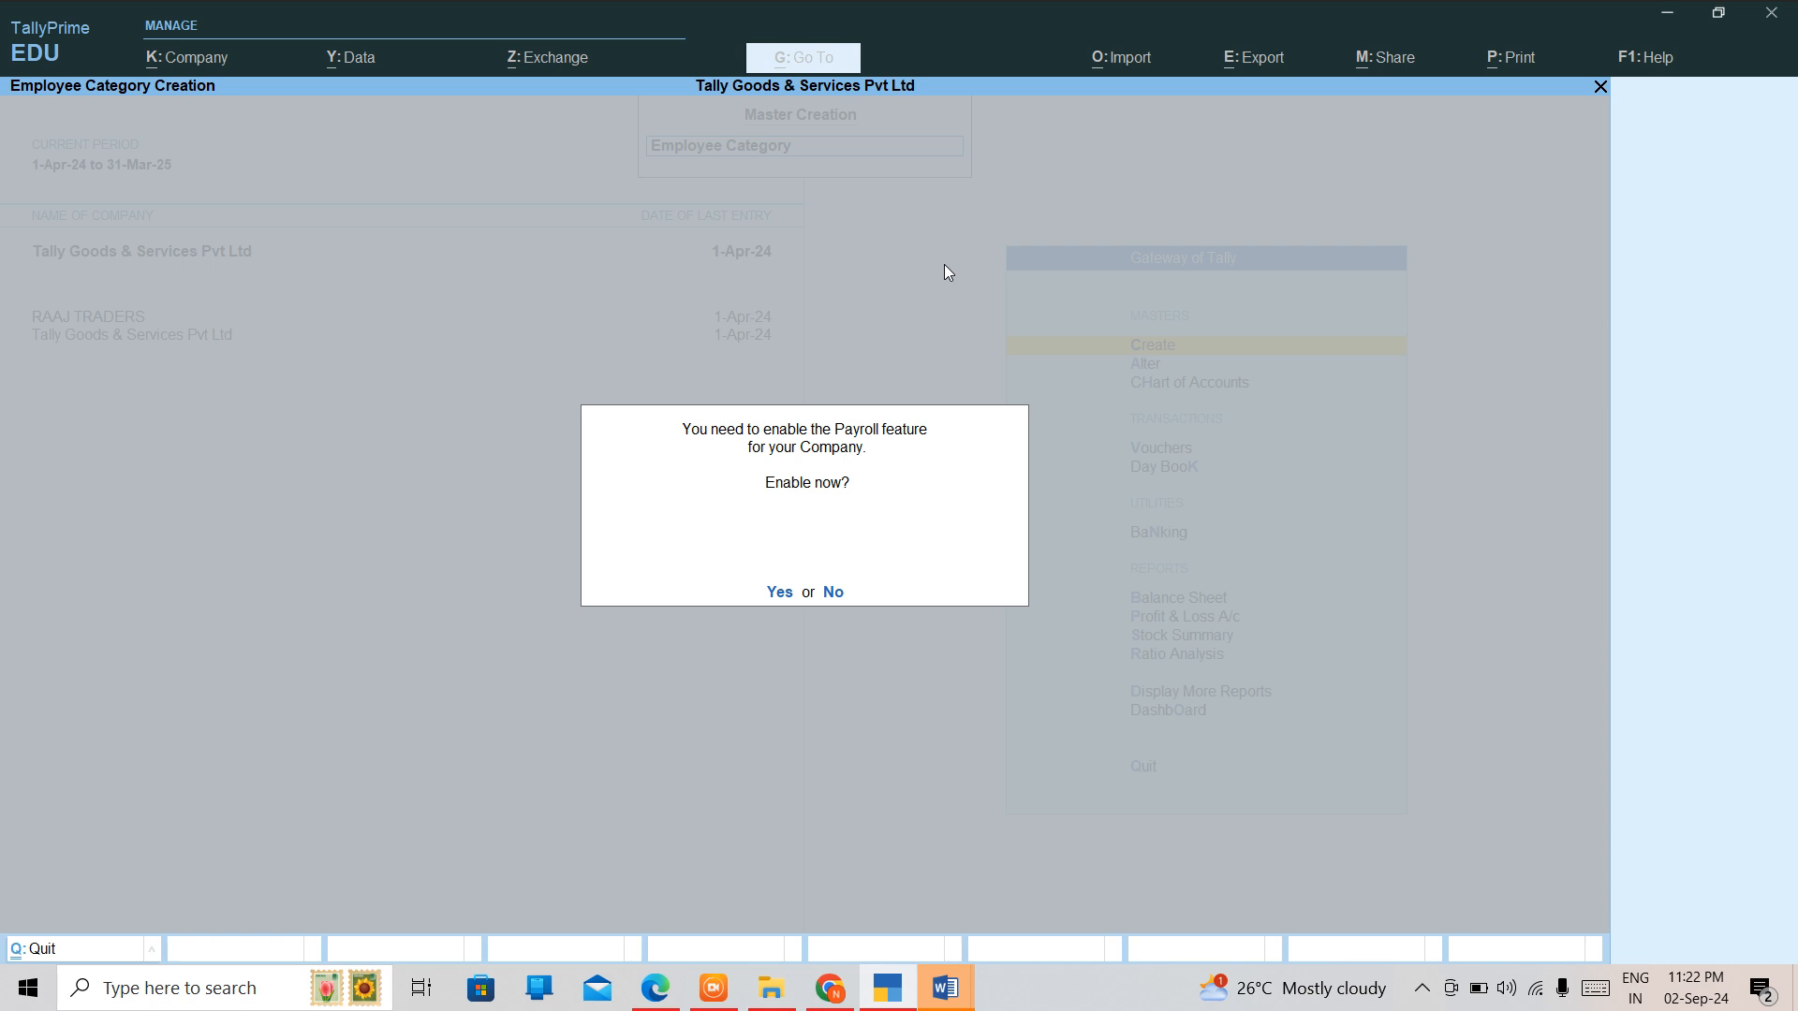
key("y")
key("Escape")
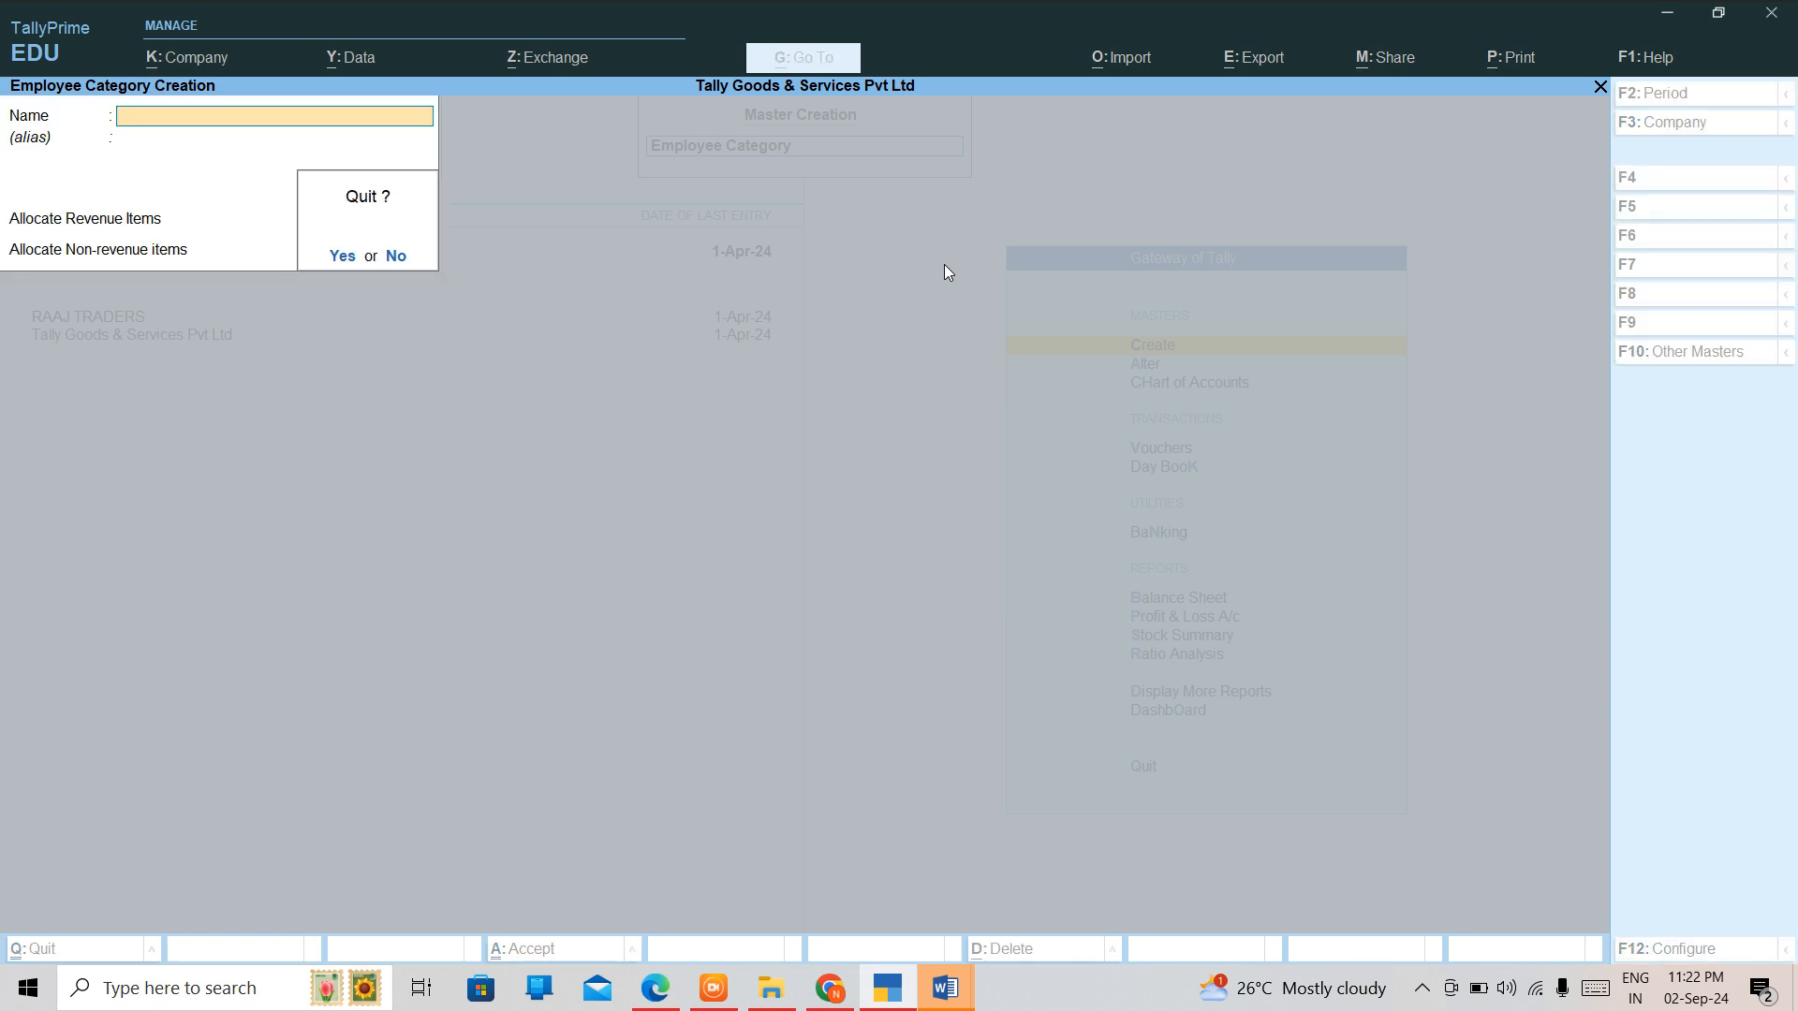
key("y")
key("Escape")
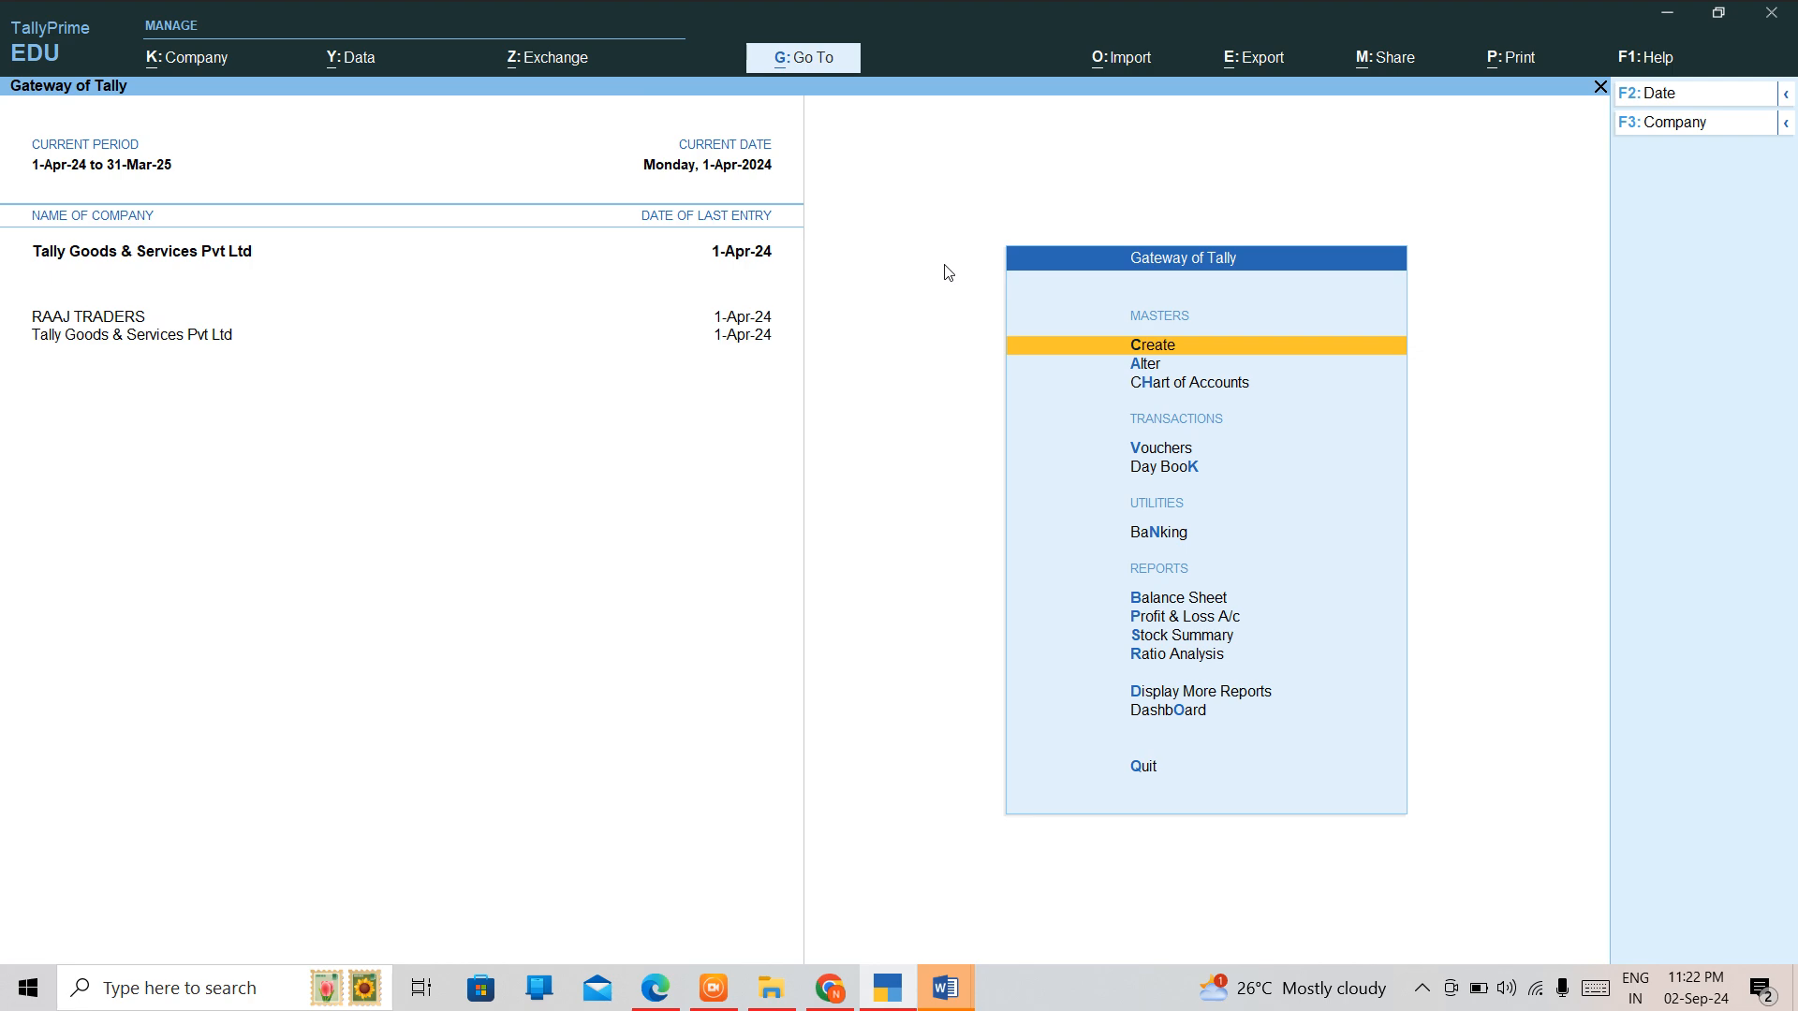
Reopen the list of masters, examine the Price levels and Price List entries for stock group and category, and close the list.
key("Return")
key("Down")
key("Down")
key("Down")
key("Down")
key("Down")
key("Down")
key("Down")
key("Down")
key("Down")
key("Down")
key("Down")
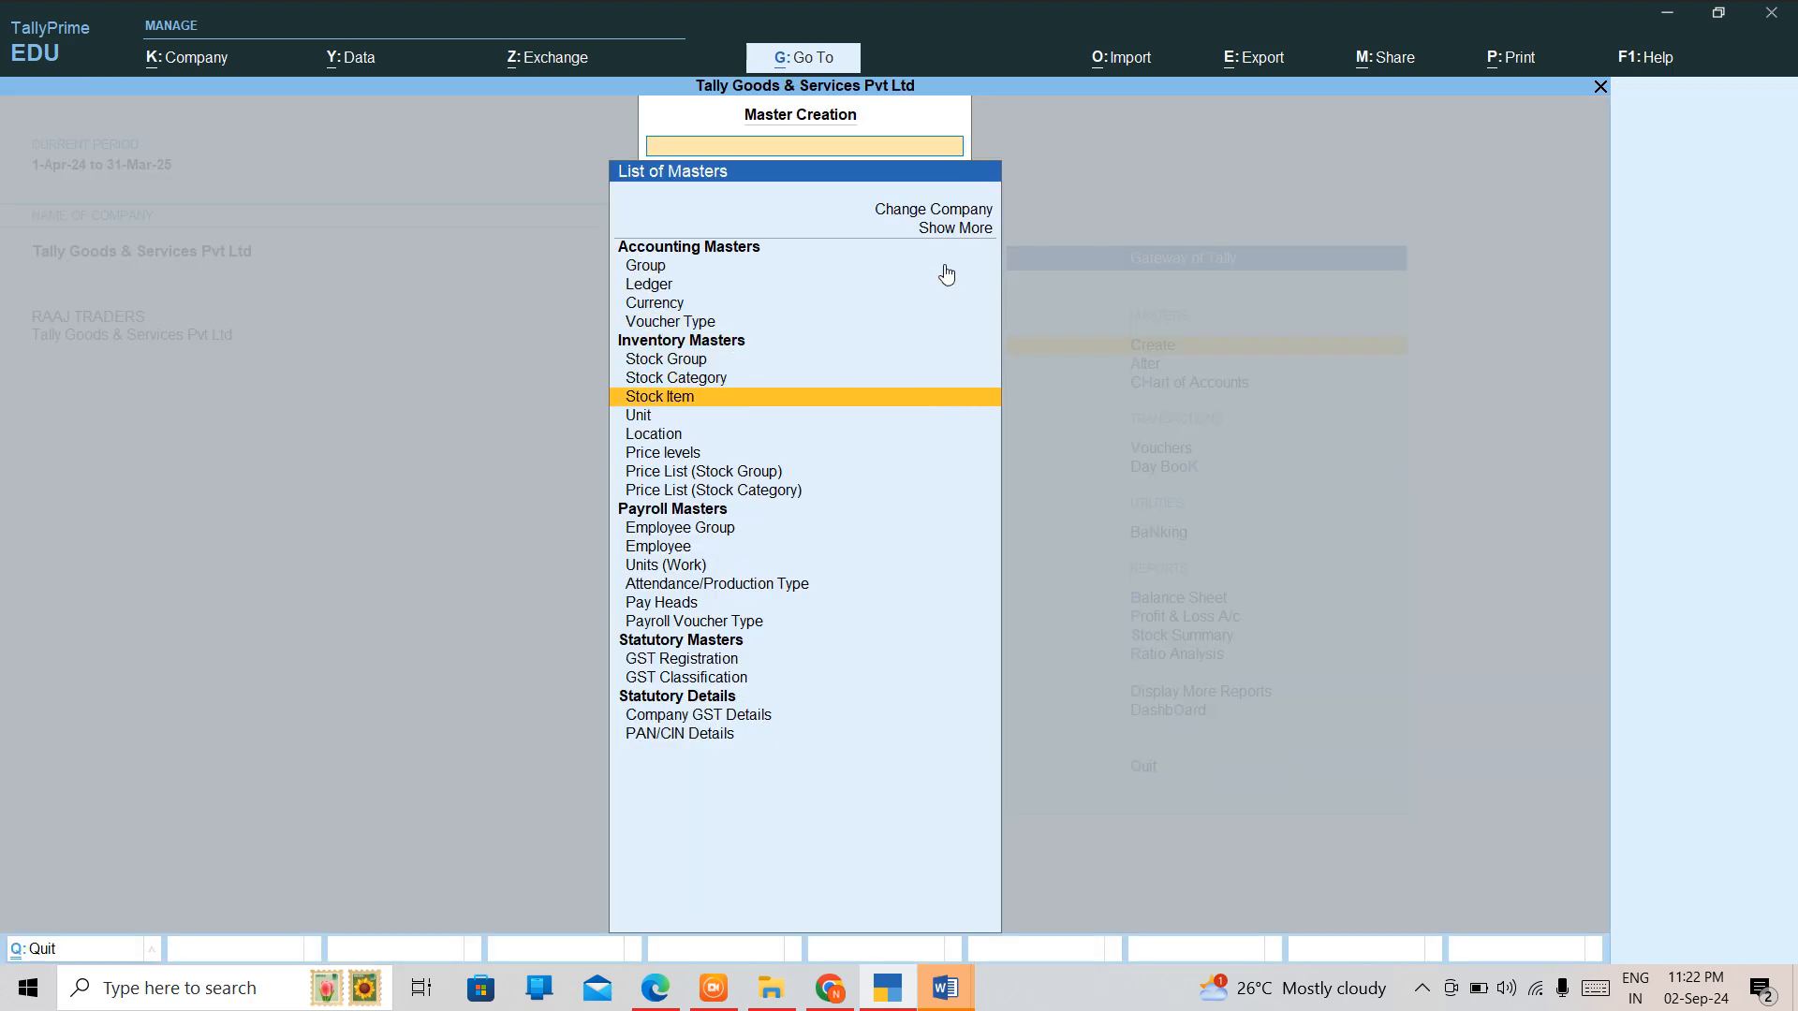
key("Up")
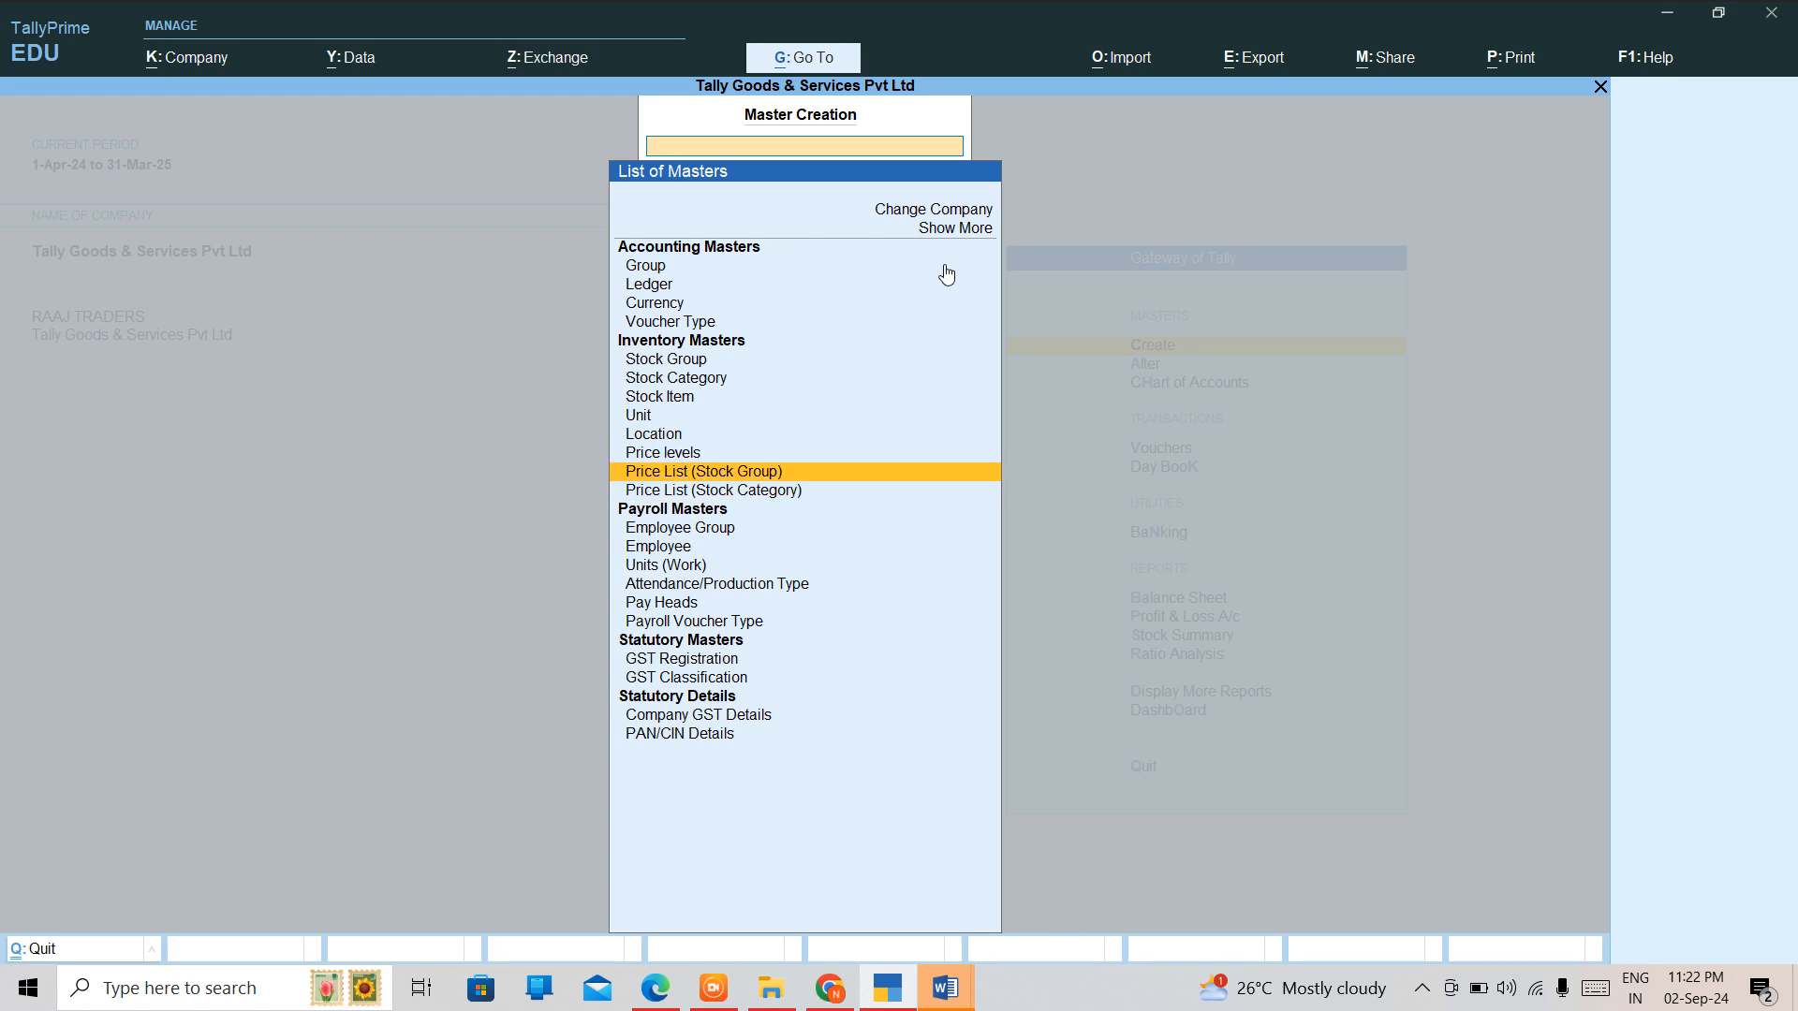
key("Up")
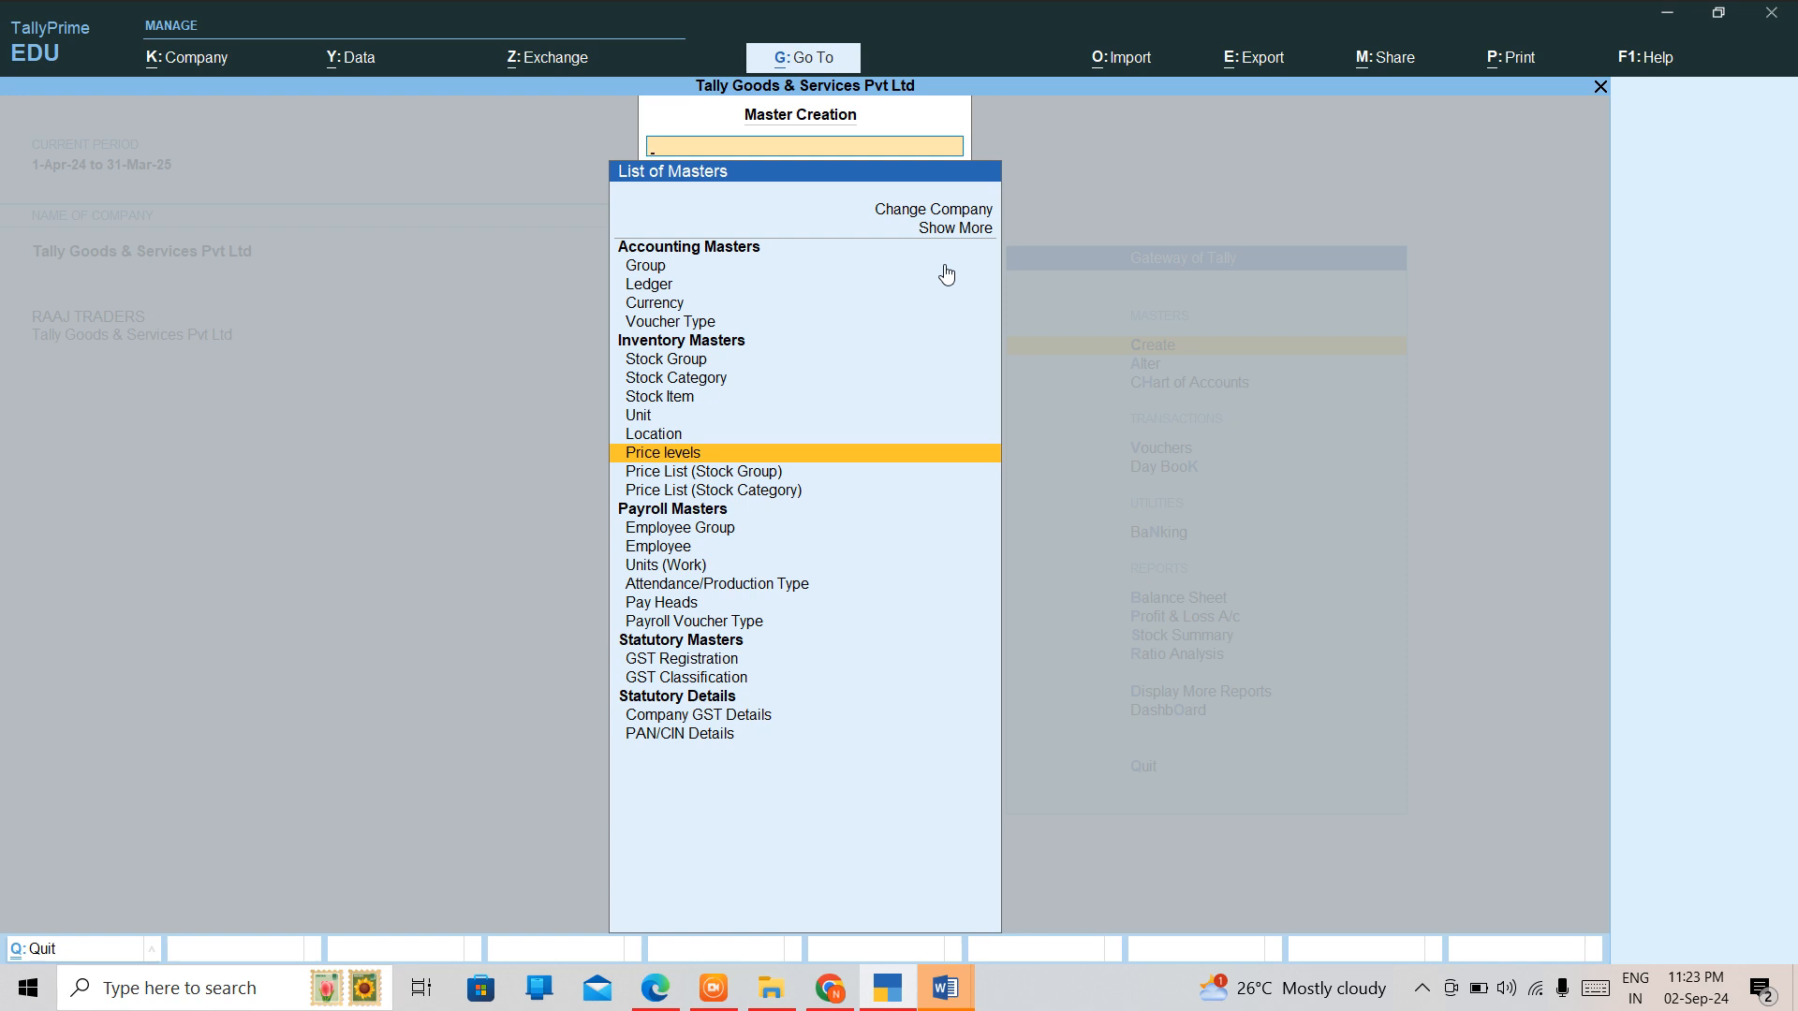
key("Down")
key("Down")
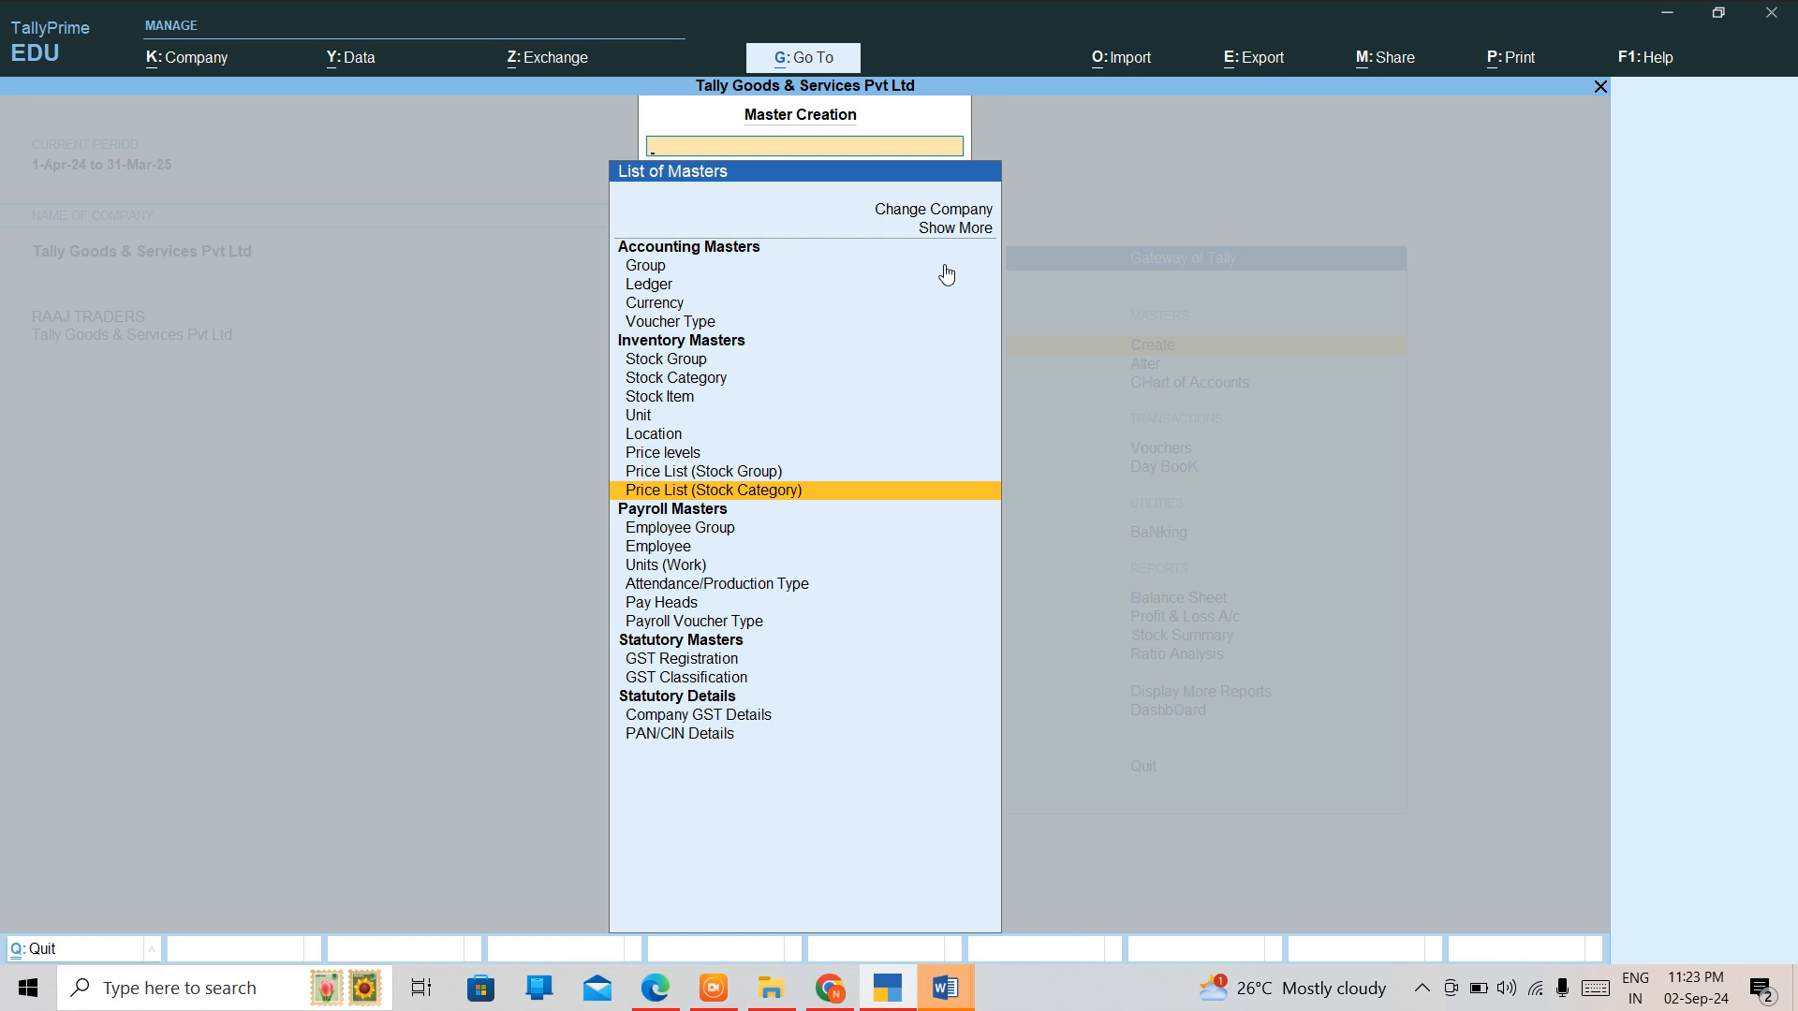
key("Up")
key("Up")
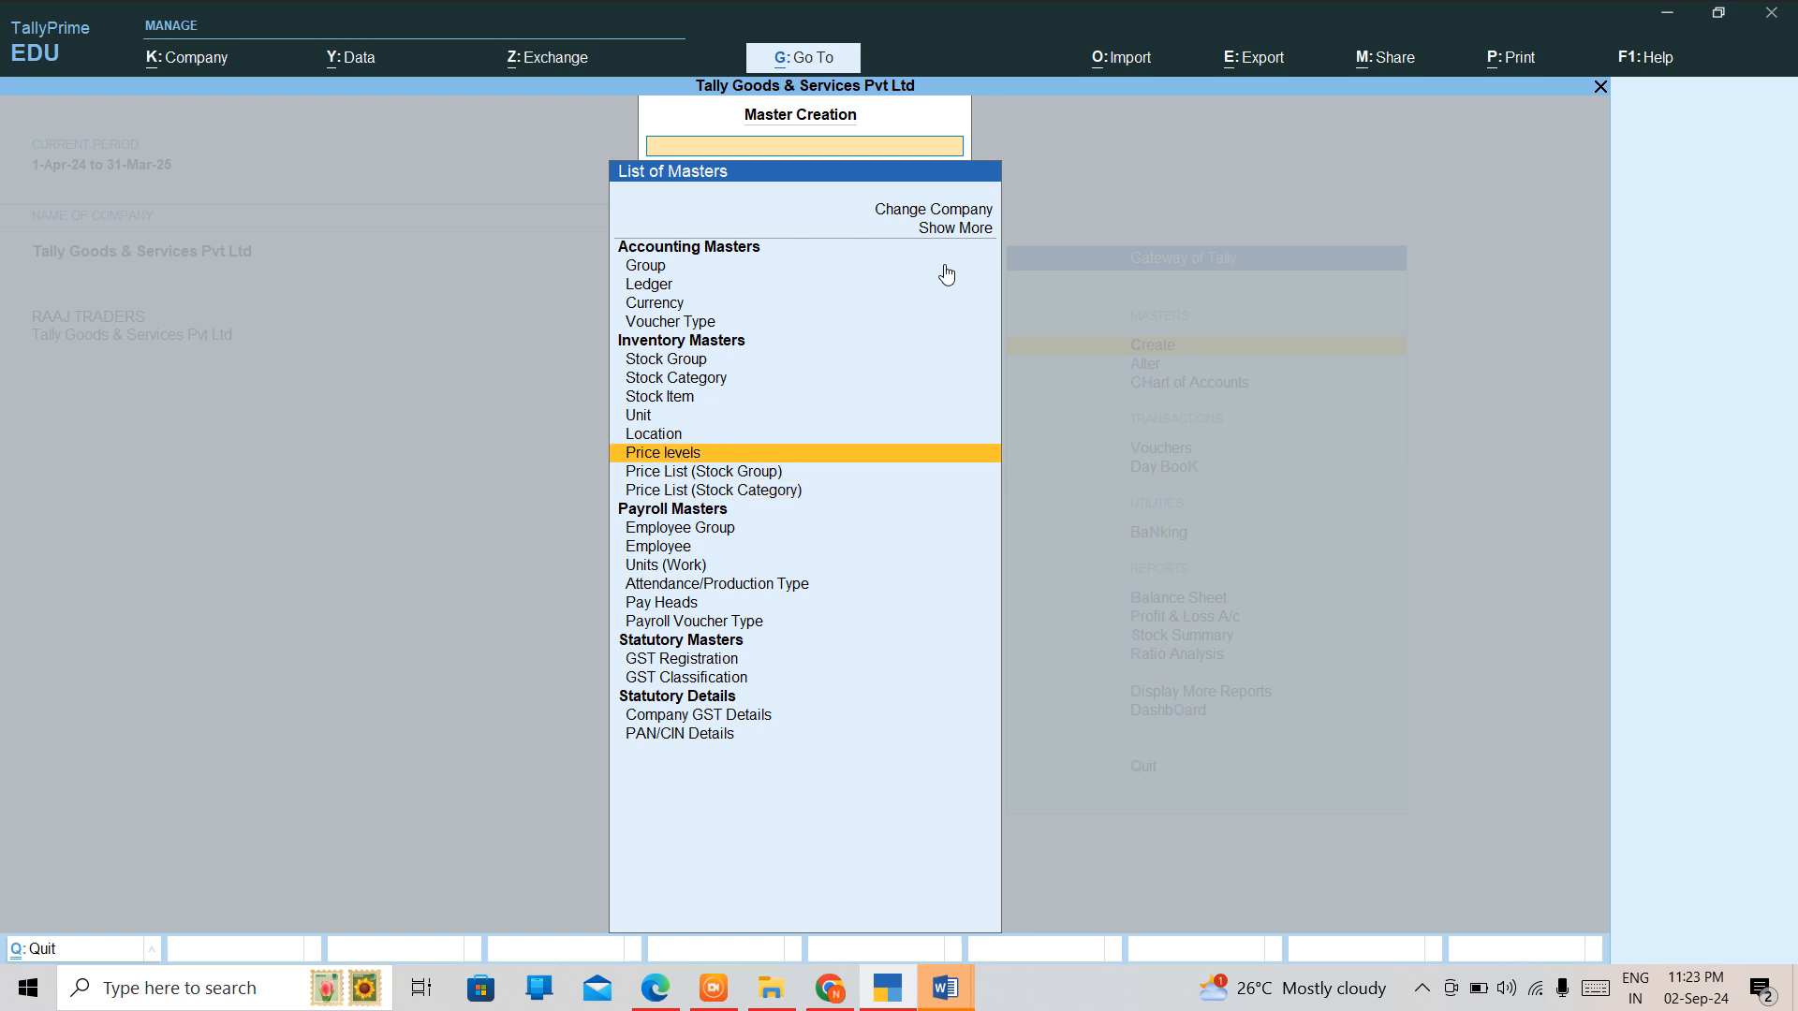
key("Escape")
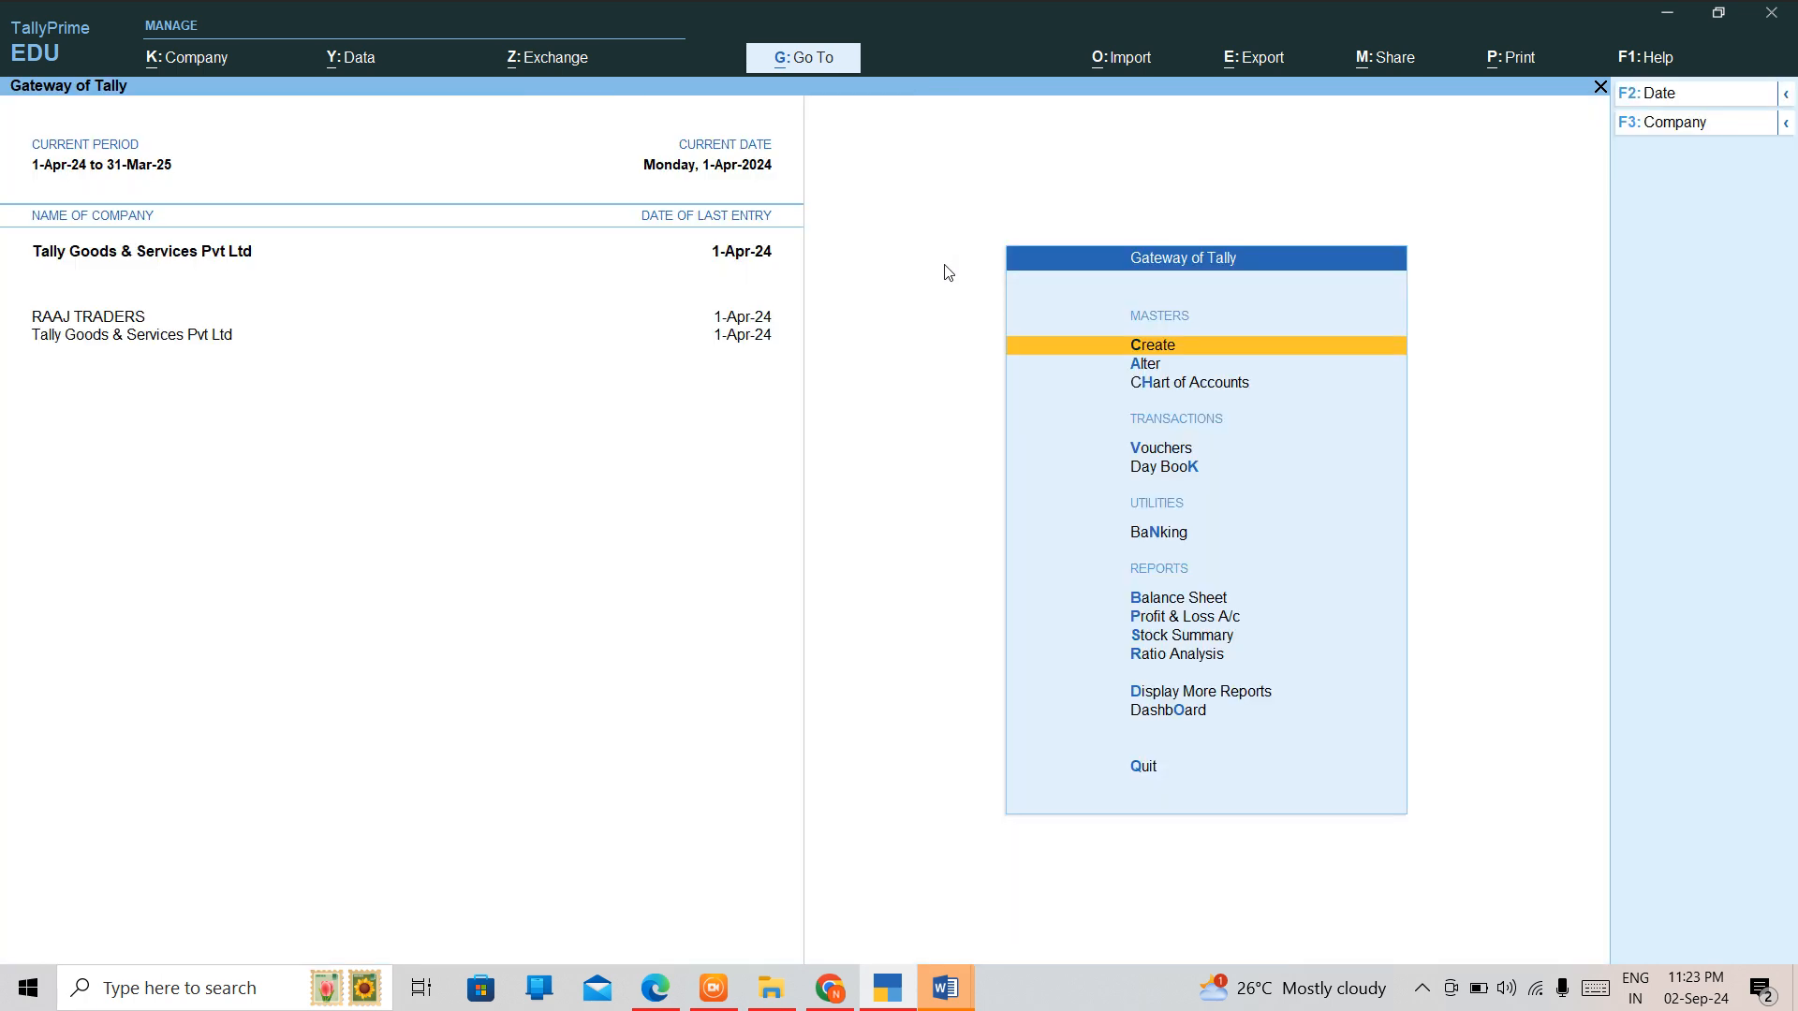
Create a company price level named Price List and save it.
key("Return")
key("Down")
key("Down")
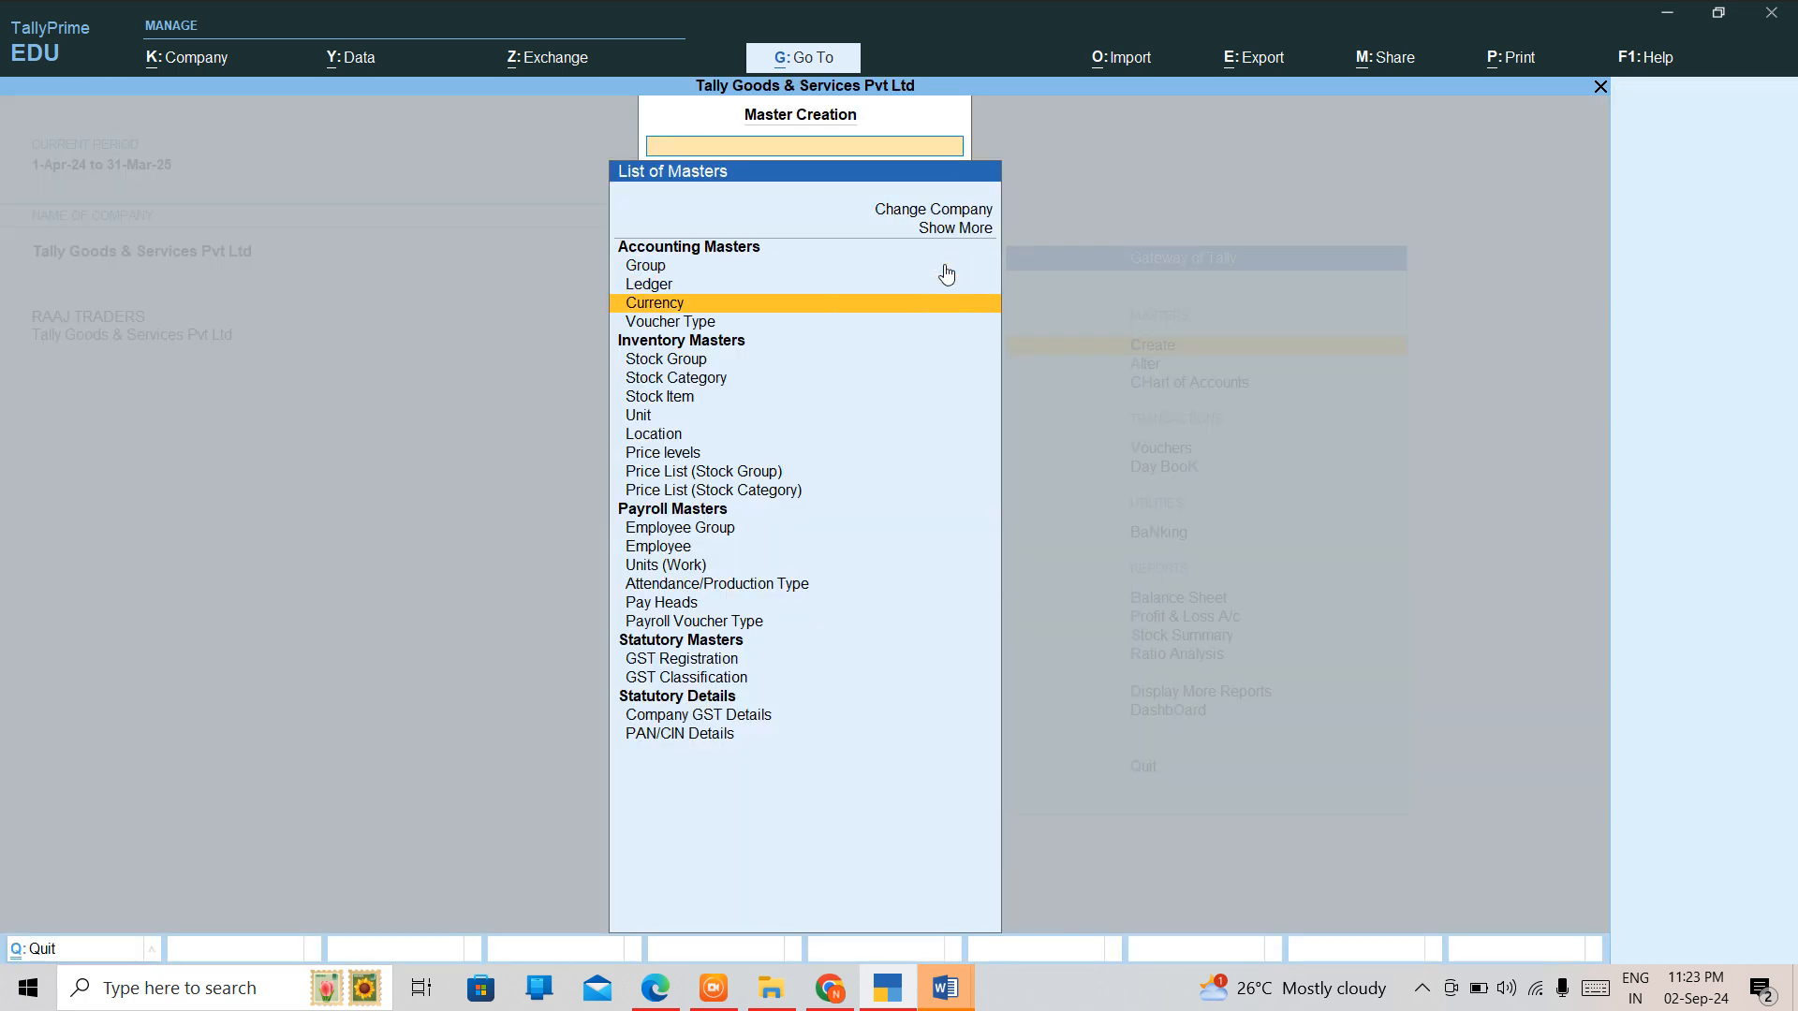
key("Down")
key("Down")
key("Down")
key("Down")
key("Down")
key("Down")
key("Down")
key("Down")
key("Down")
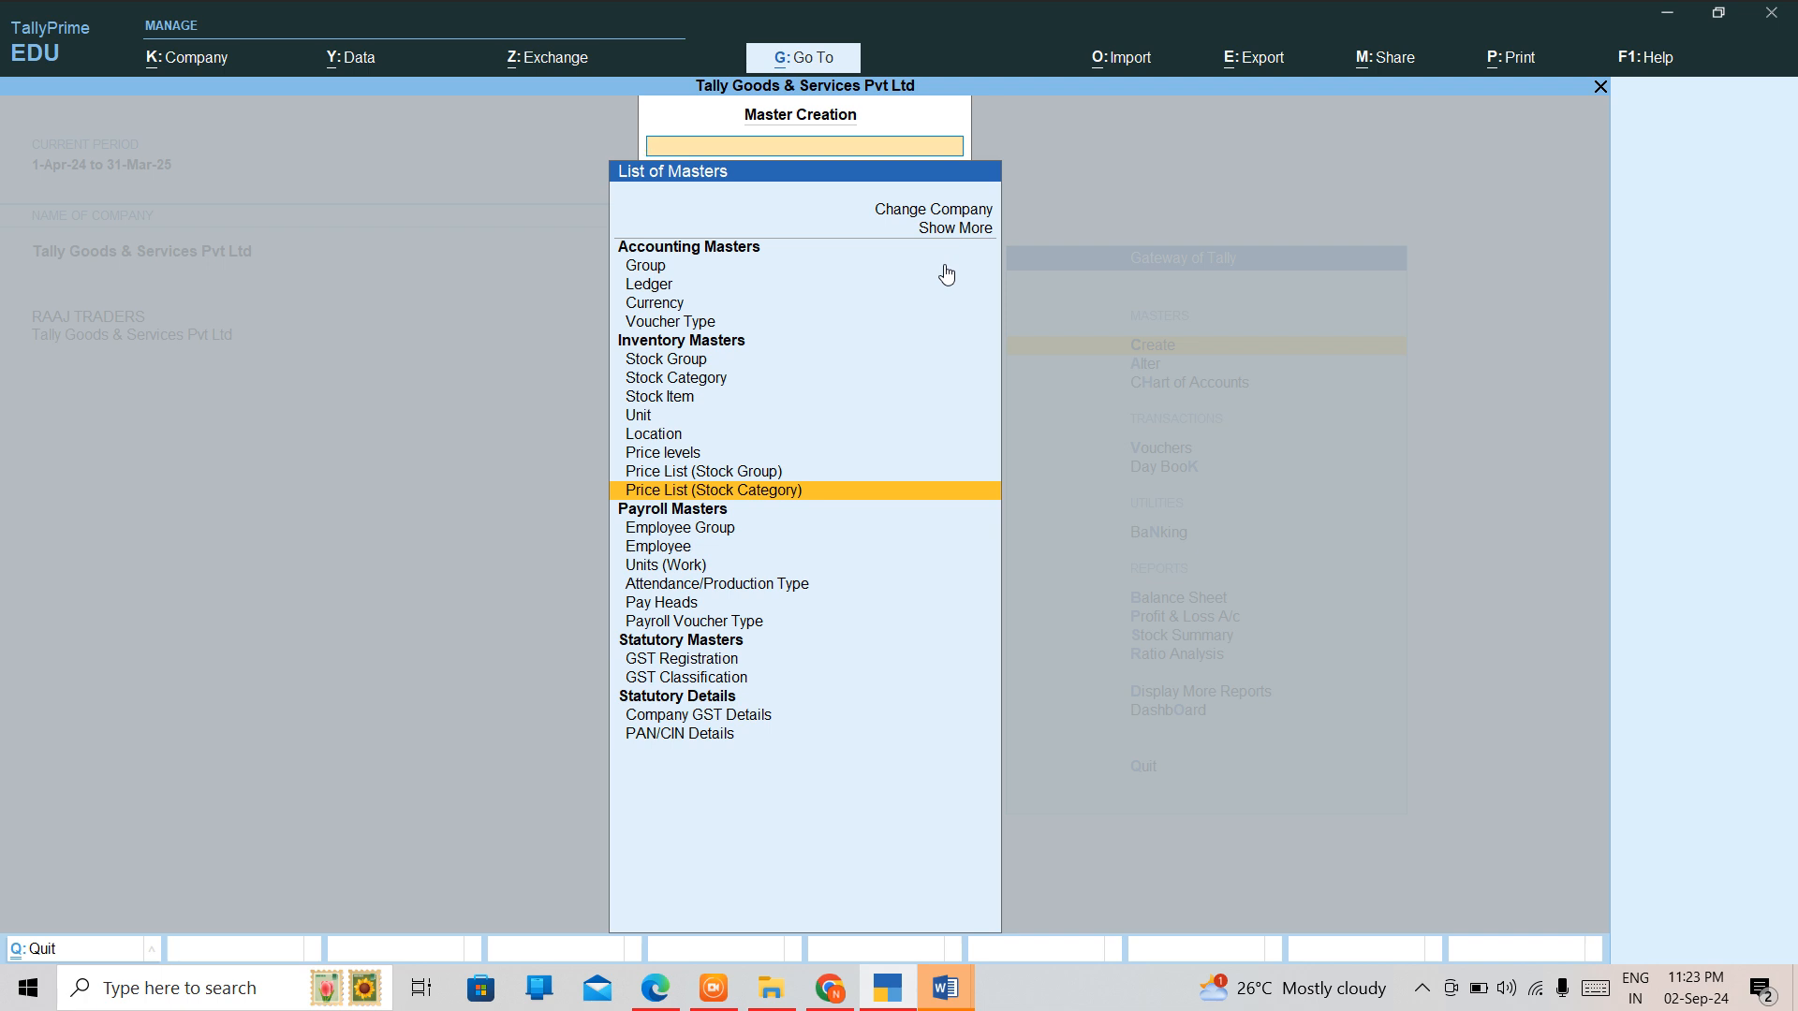
key("Up")
key("Up")
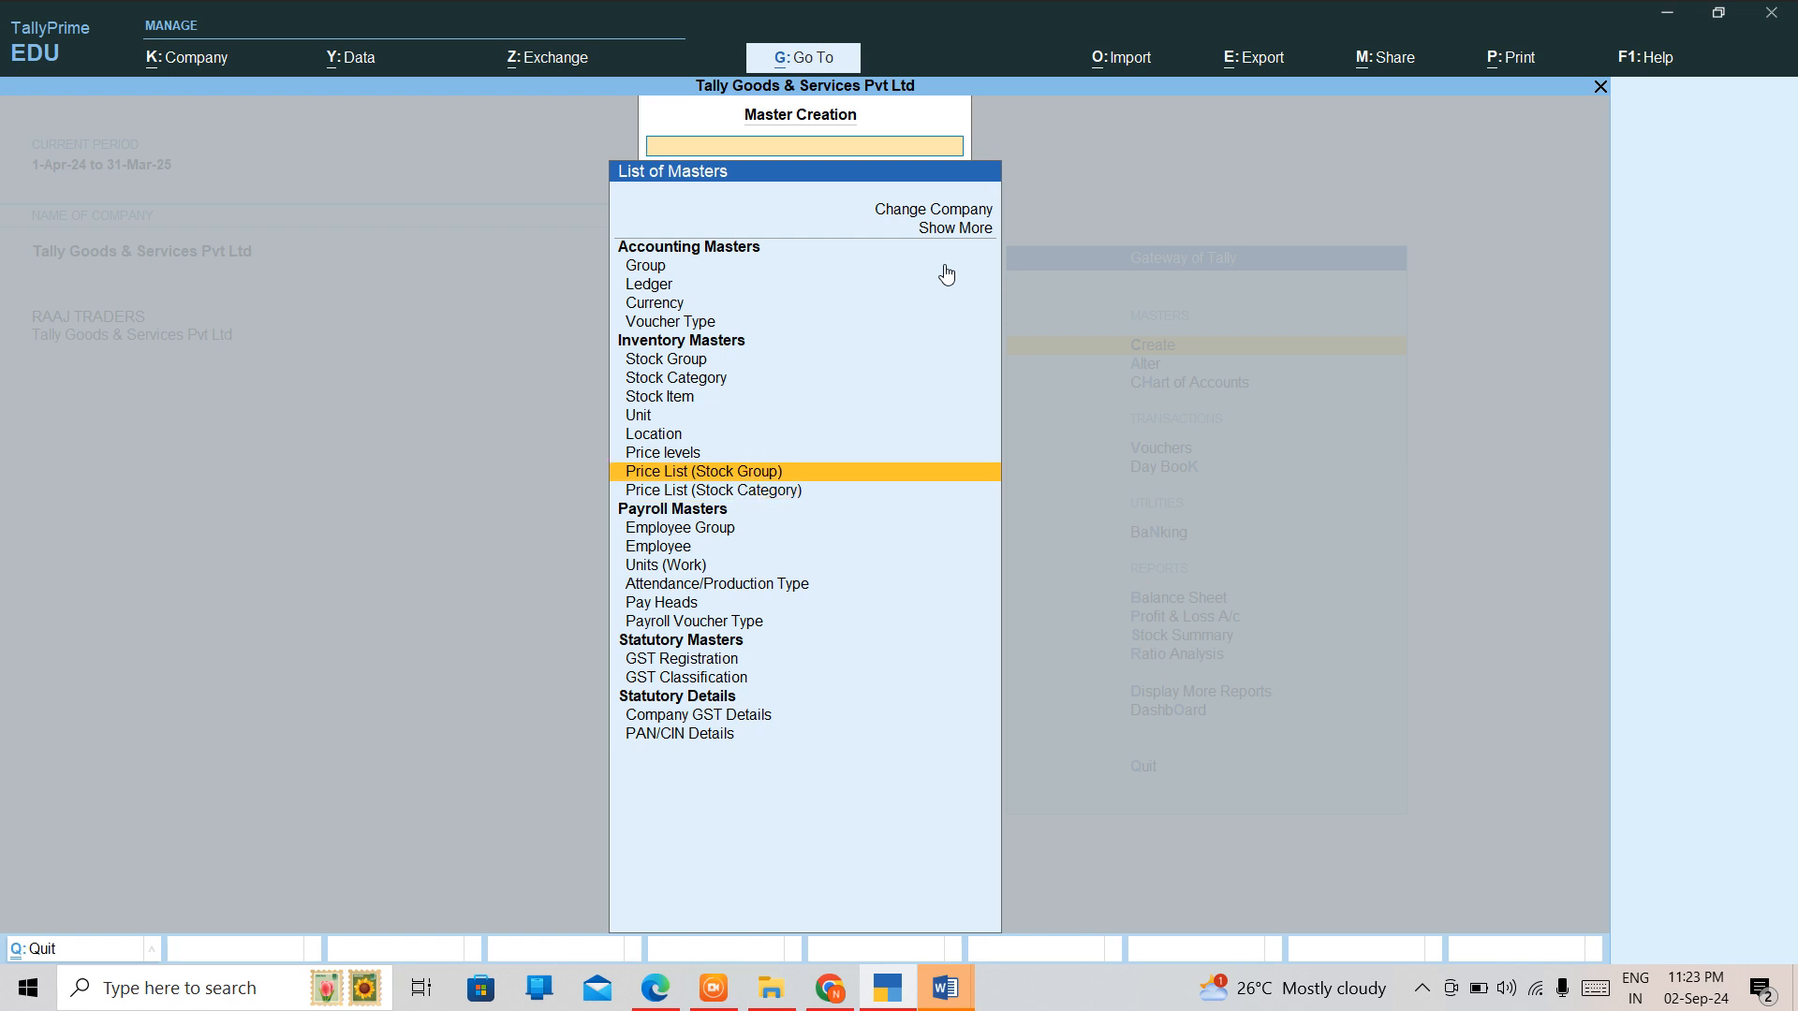
key("Return")
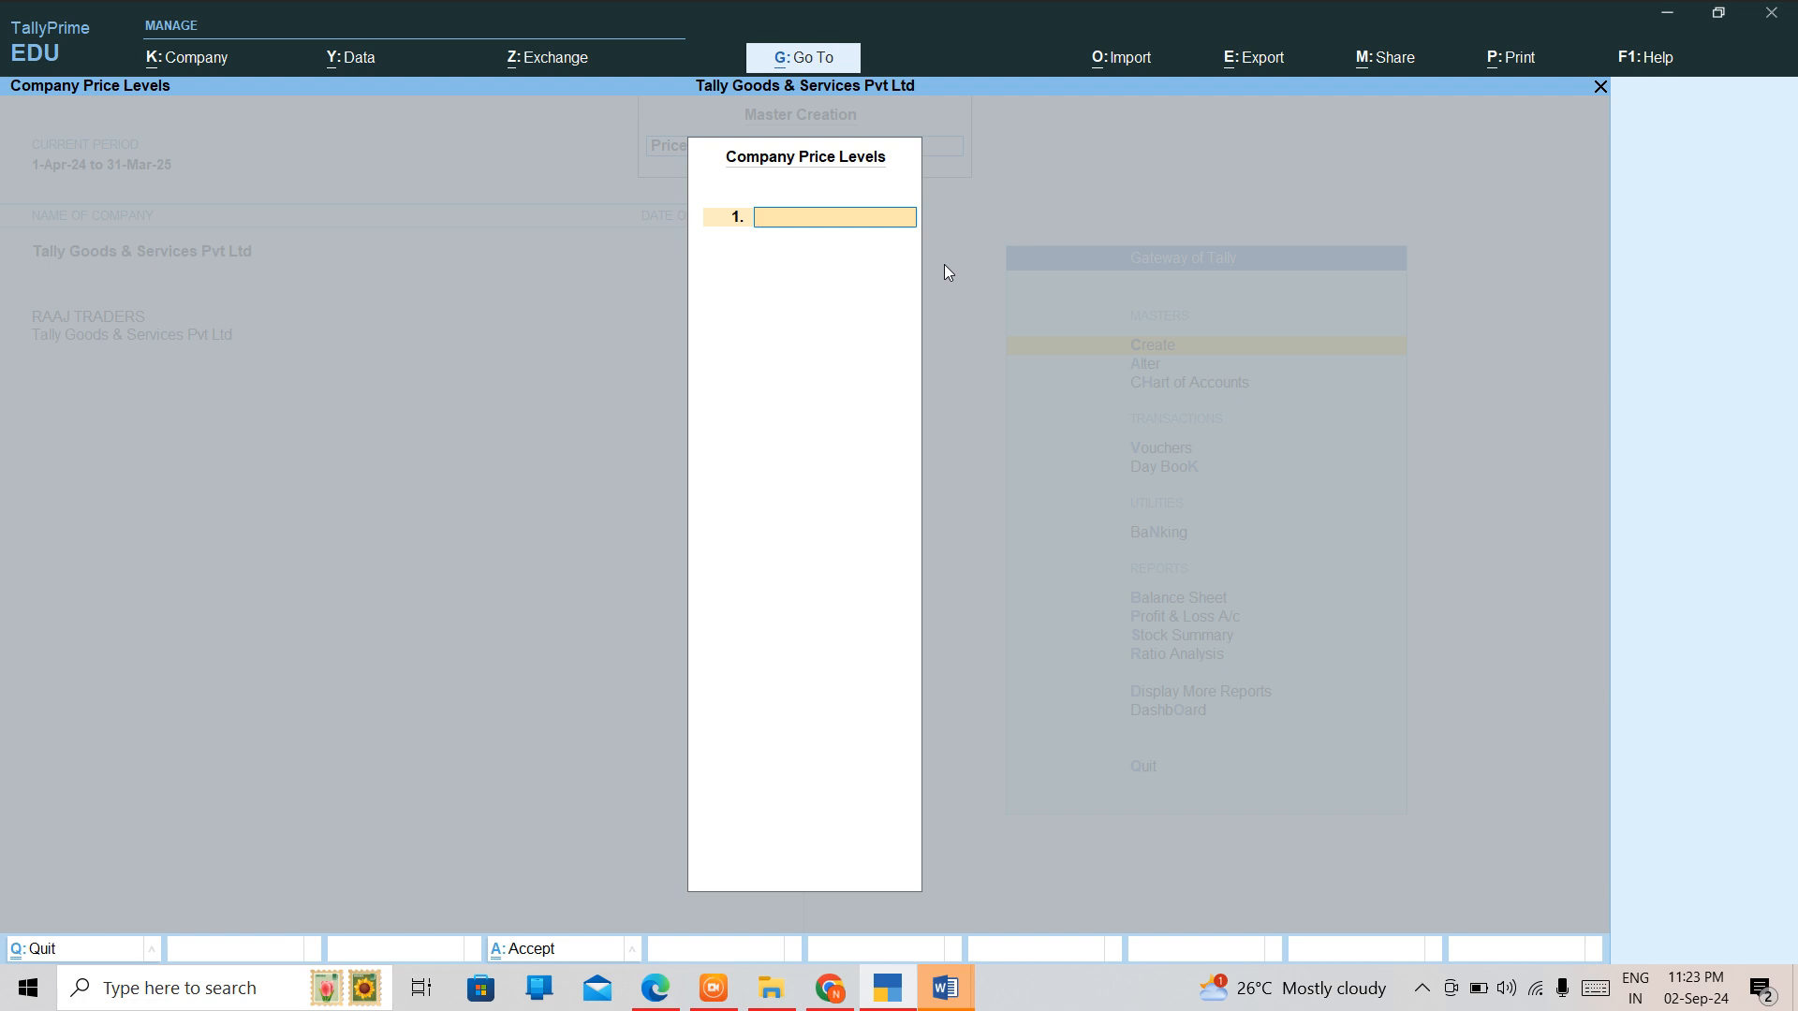
type("Price List")
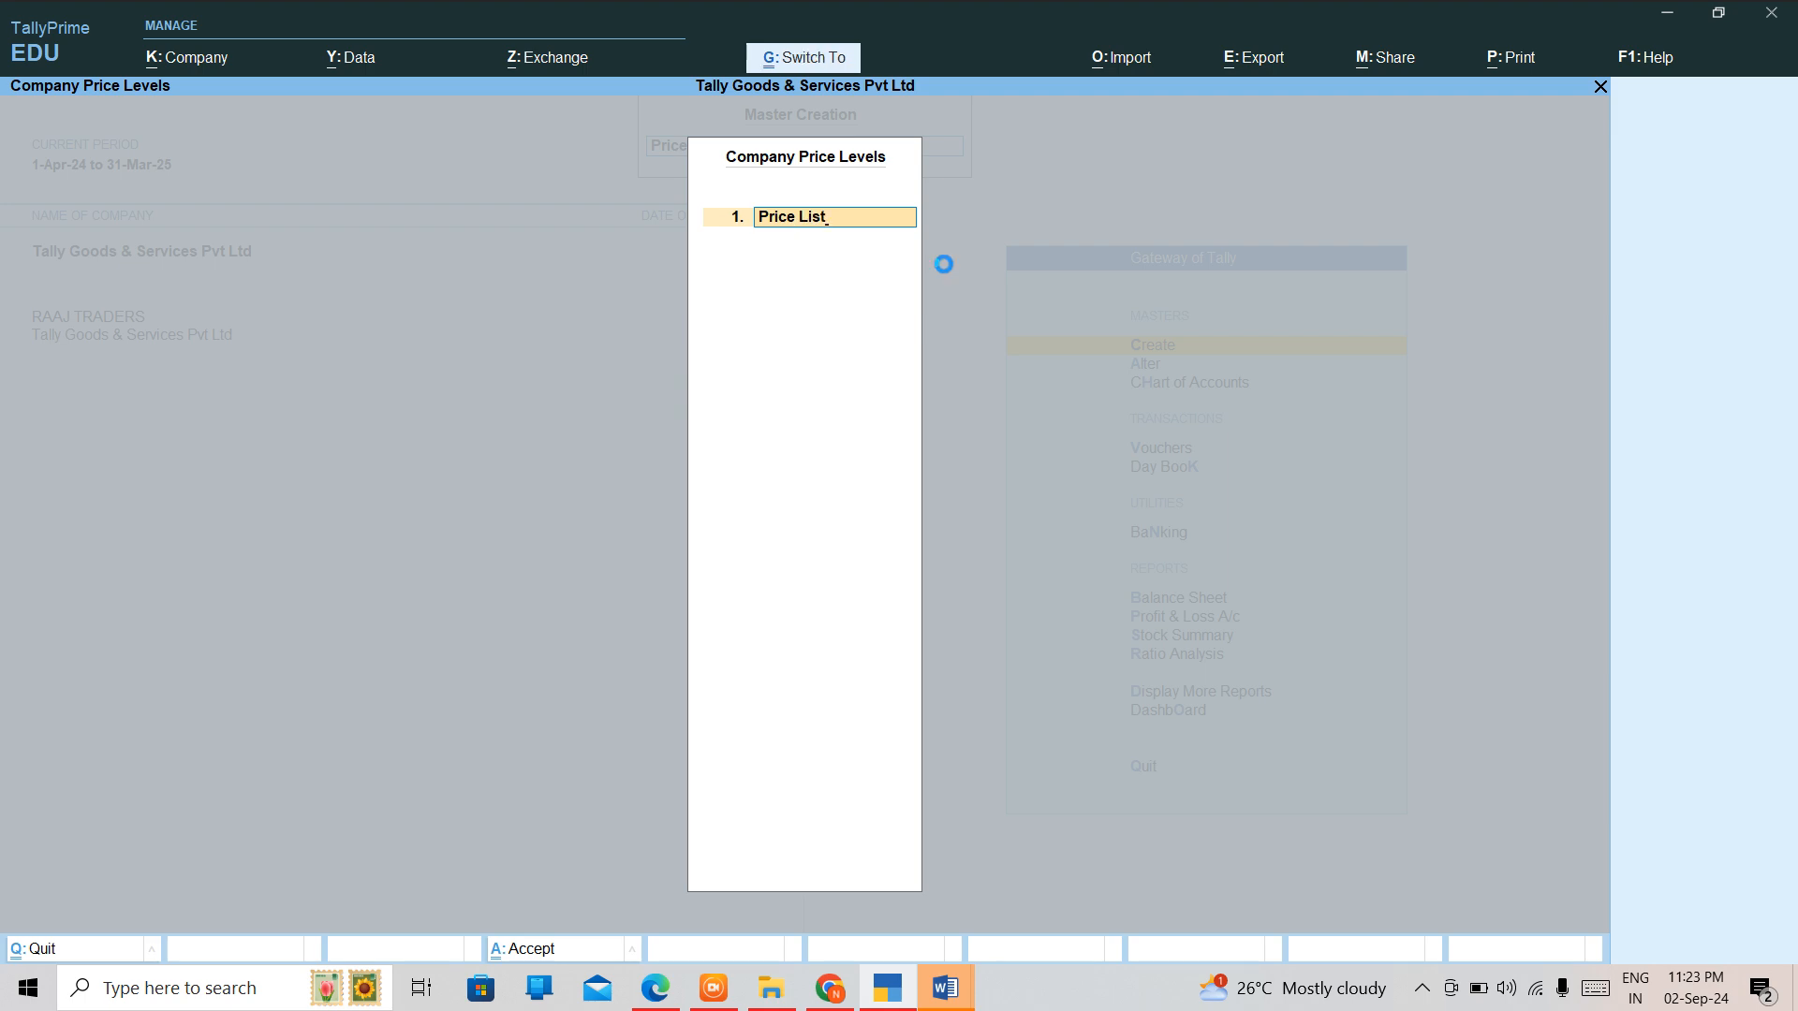
key("ctrl+a")
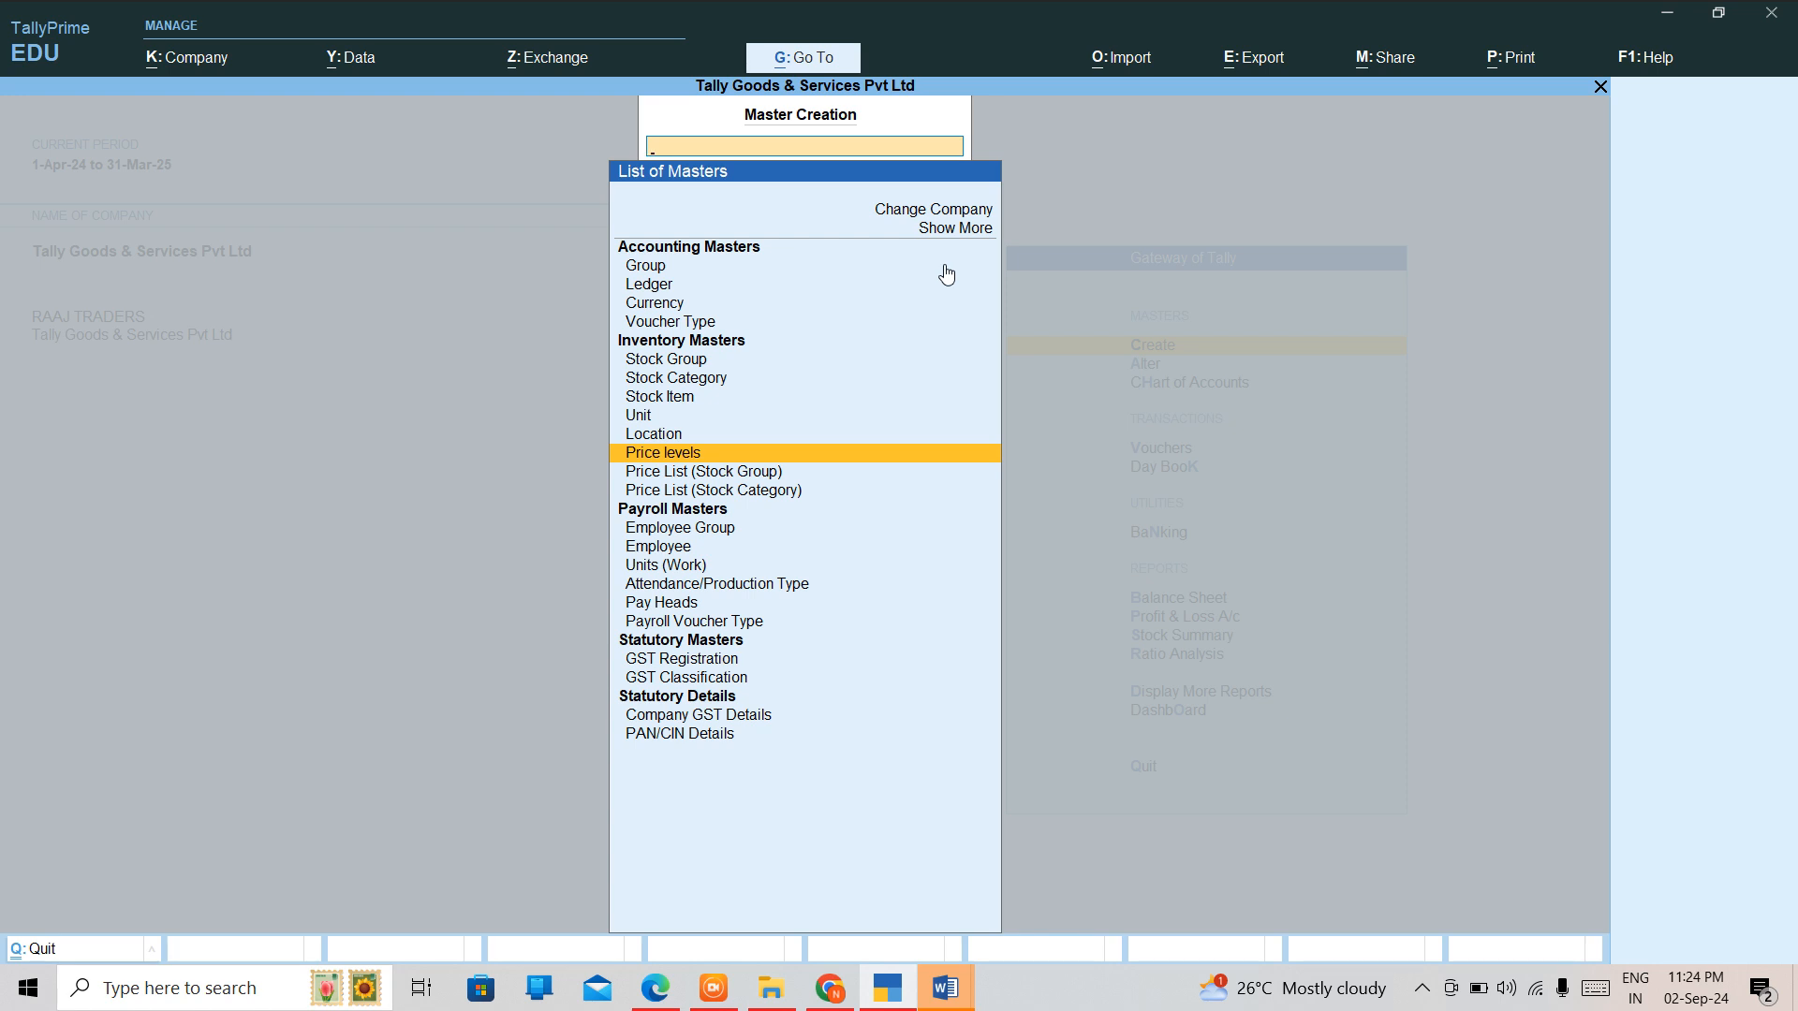
Open the company price levels for alteration to check the saved level, and leave without changes.
key("Escape")
key("Down")
key("Return")
key("Down")
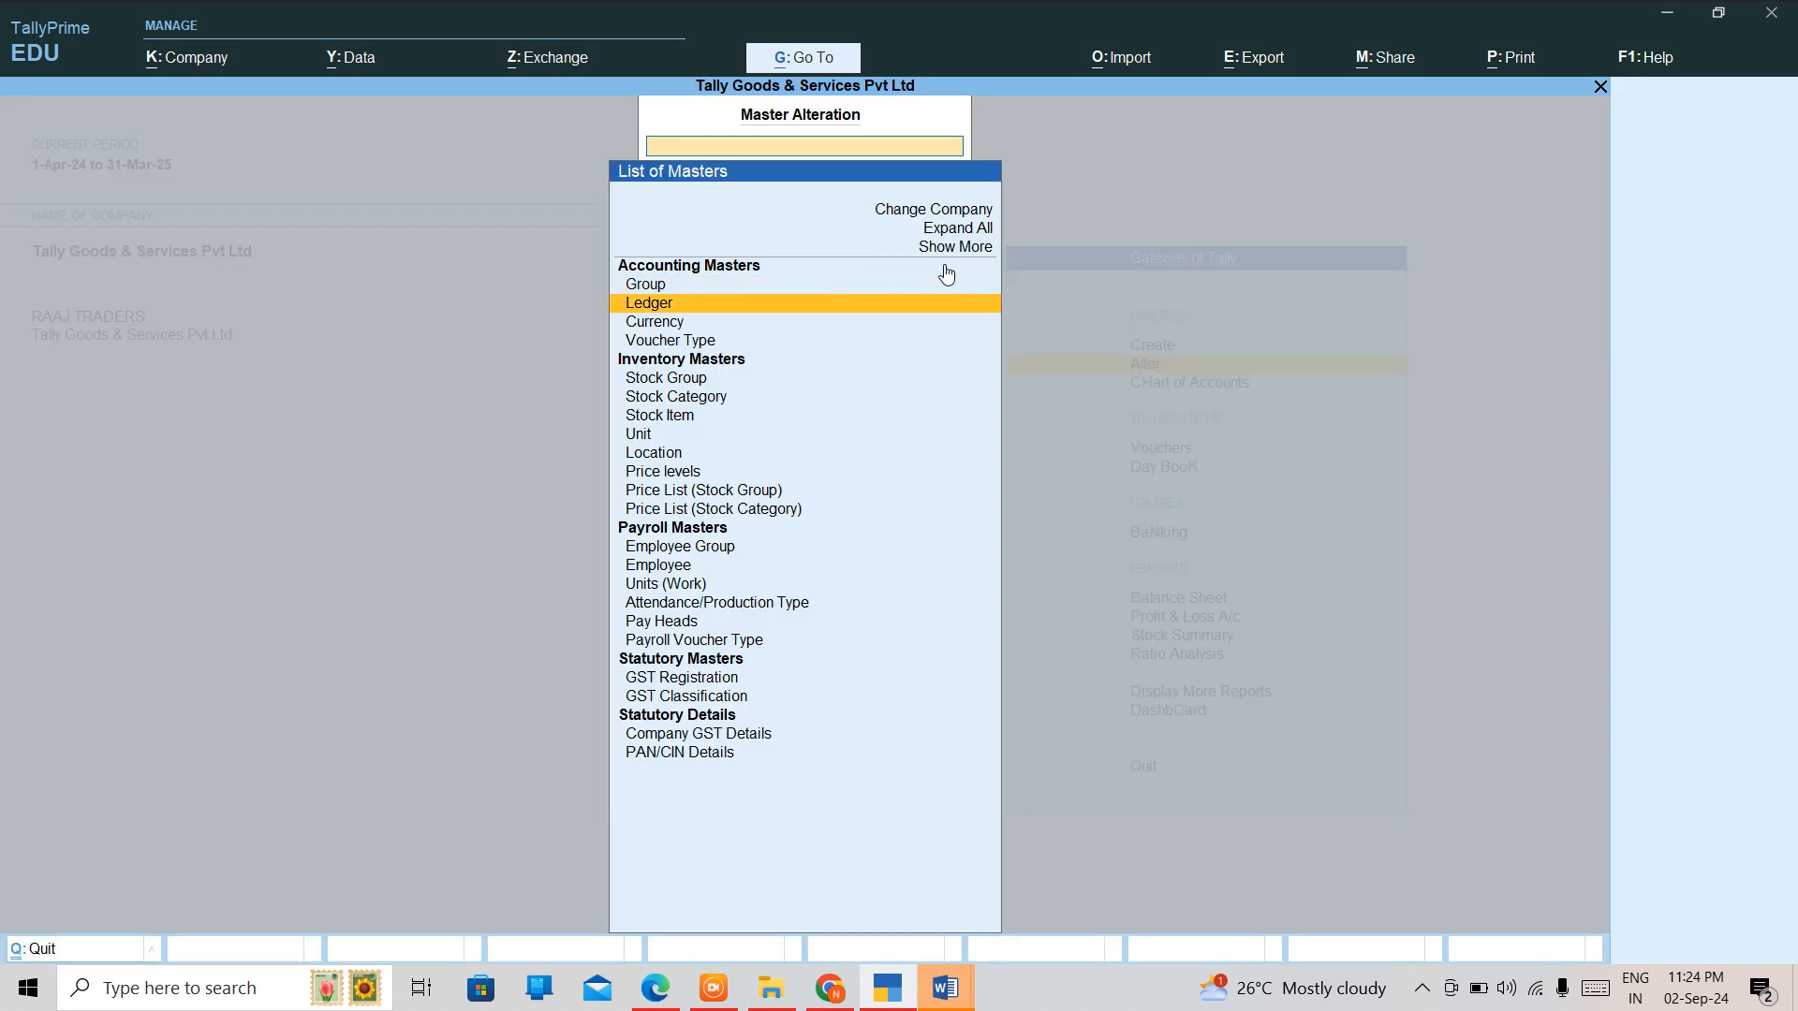
key("Down")
key("Down")
key("Down")
key("Down")
key("Down")
key("Down")
key("Down")
key("Down")
key("Down")
key("Return")
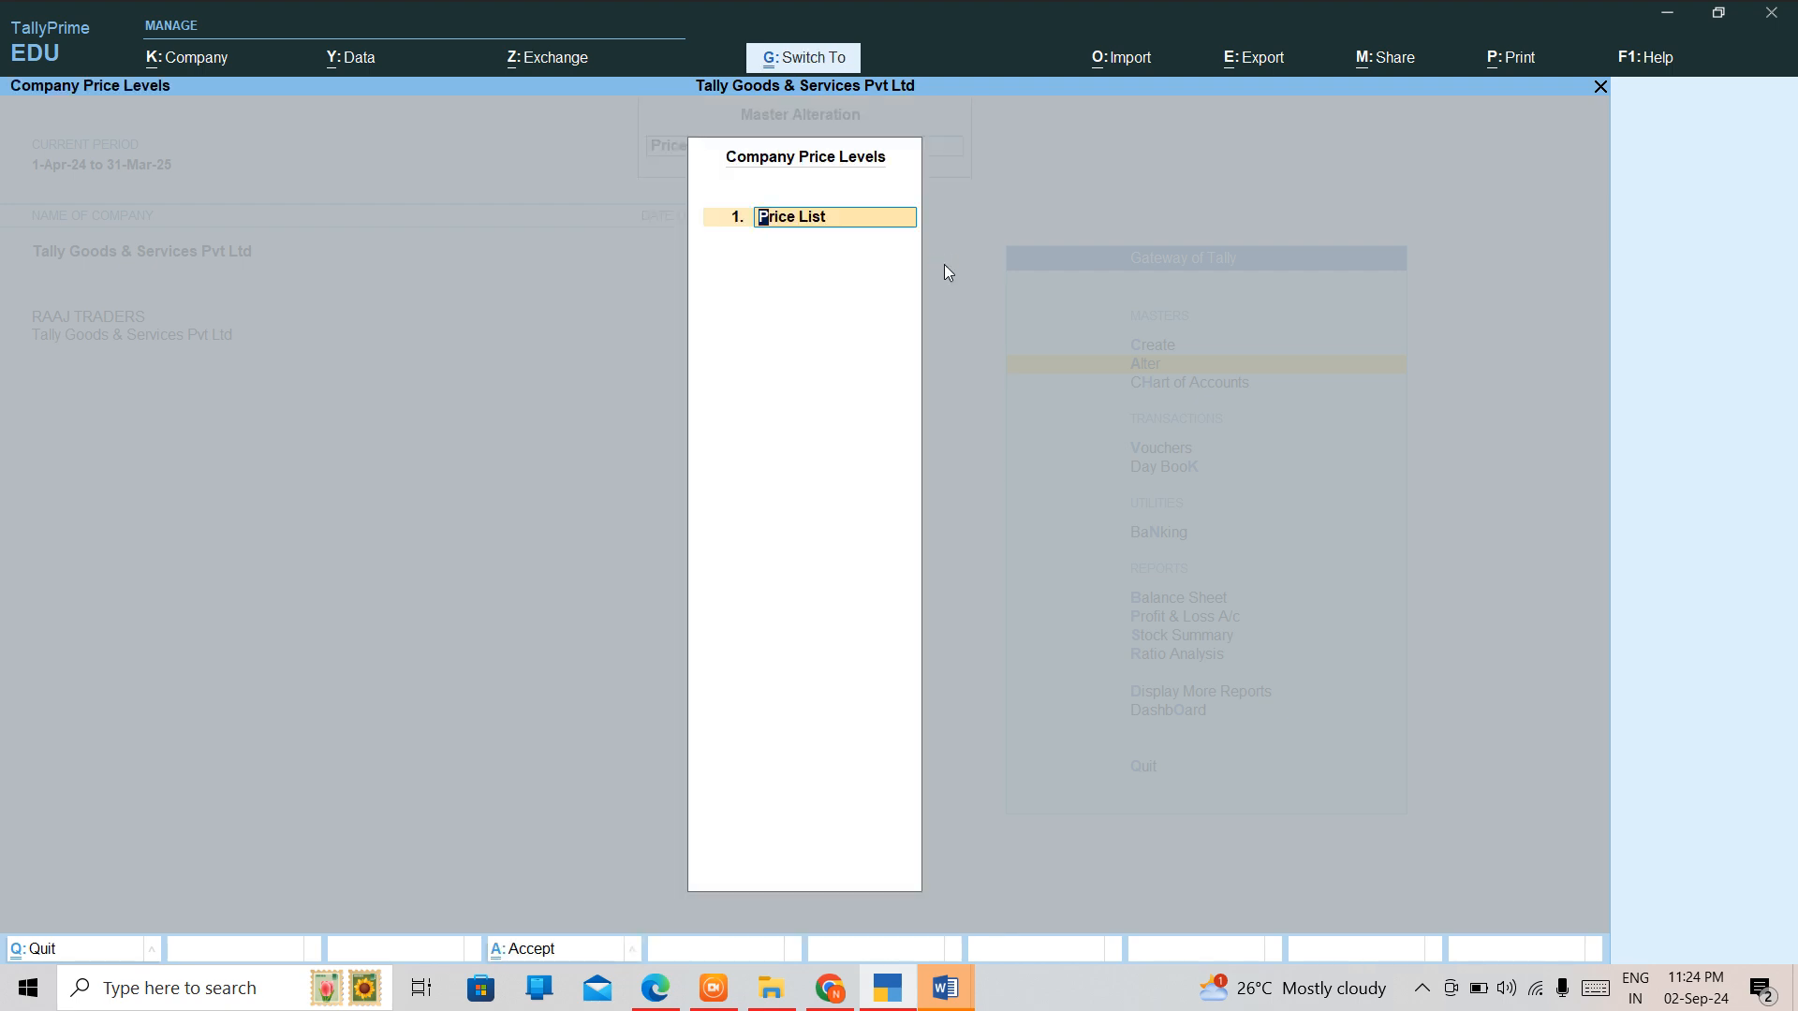
key("Escape")
key("Escape")
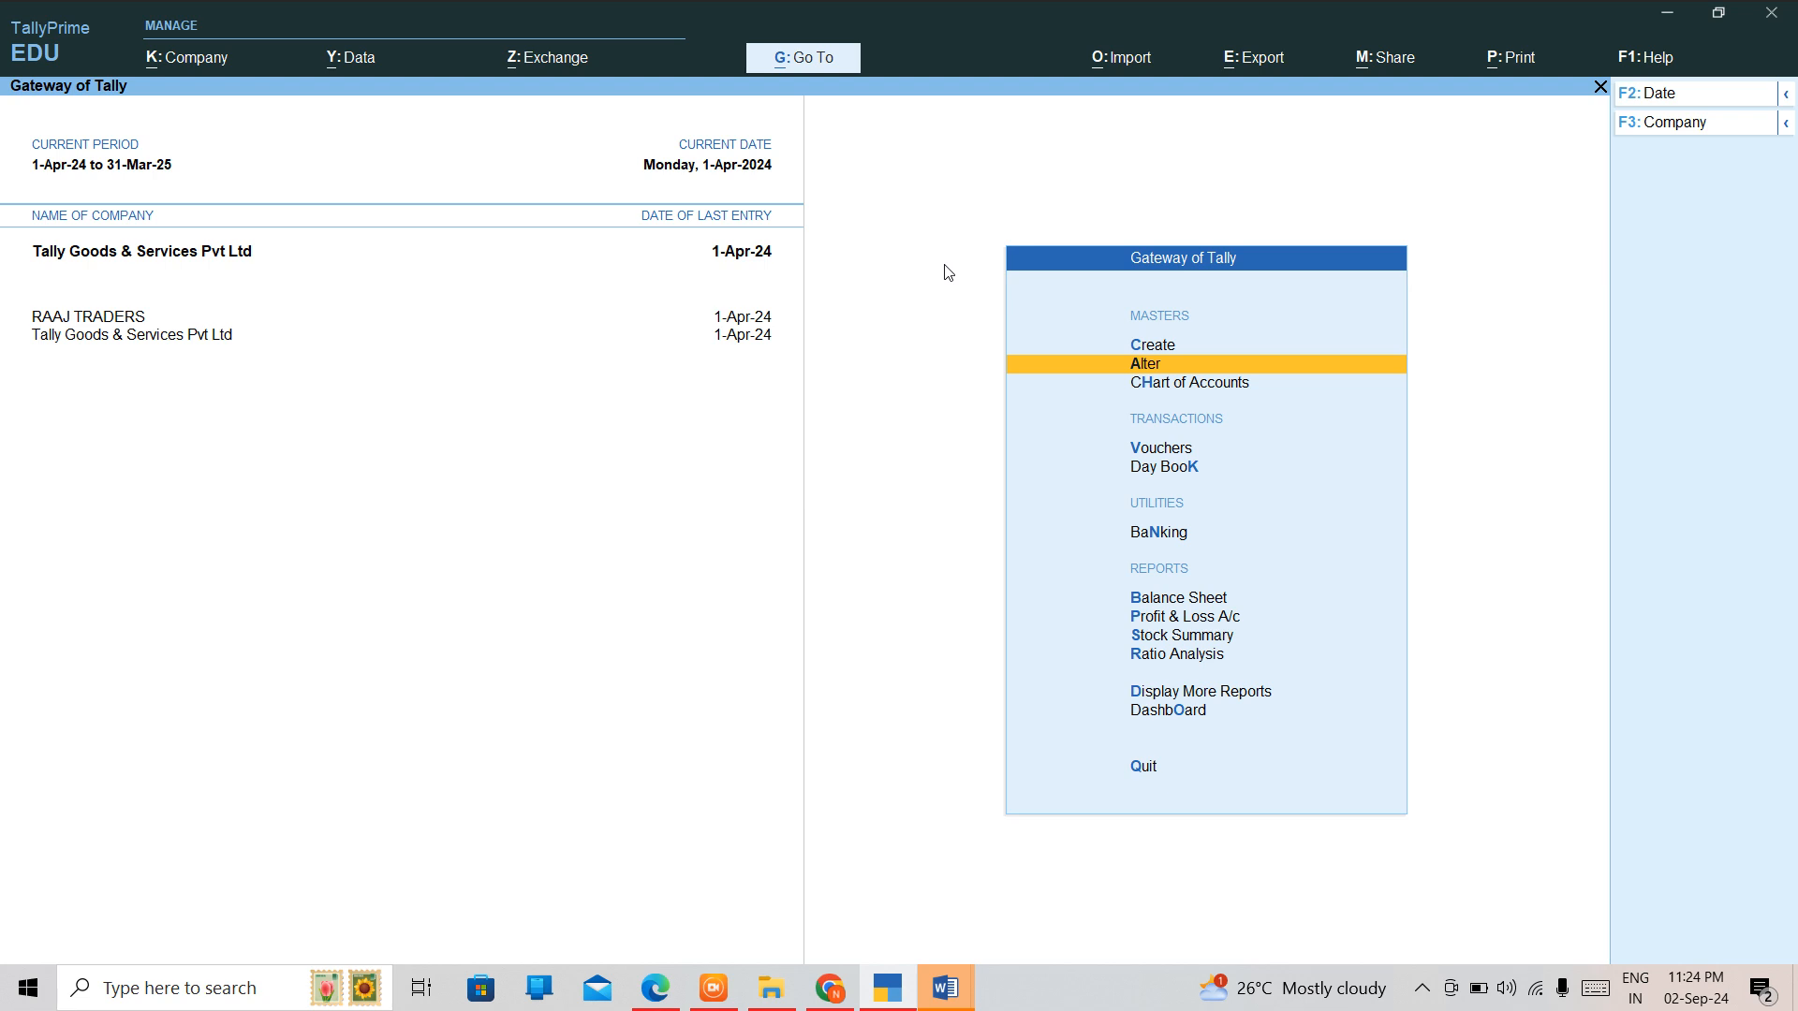
Start a stock group price list for All Items with price level Price List, applicable from 1-Apr-24.
key("Up")
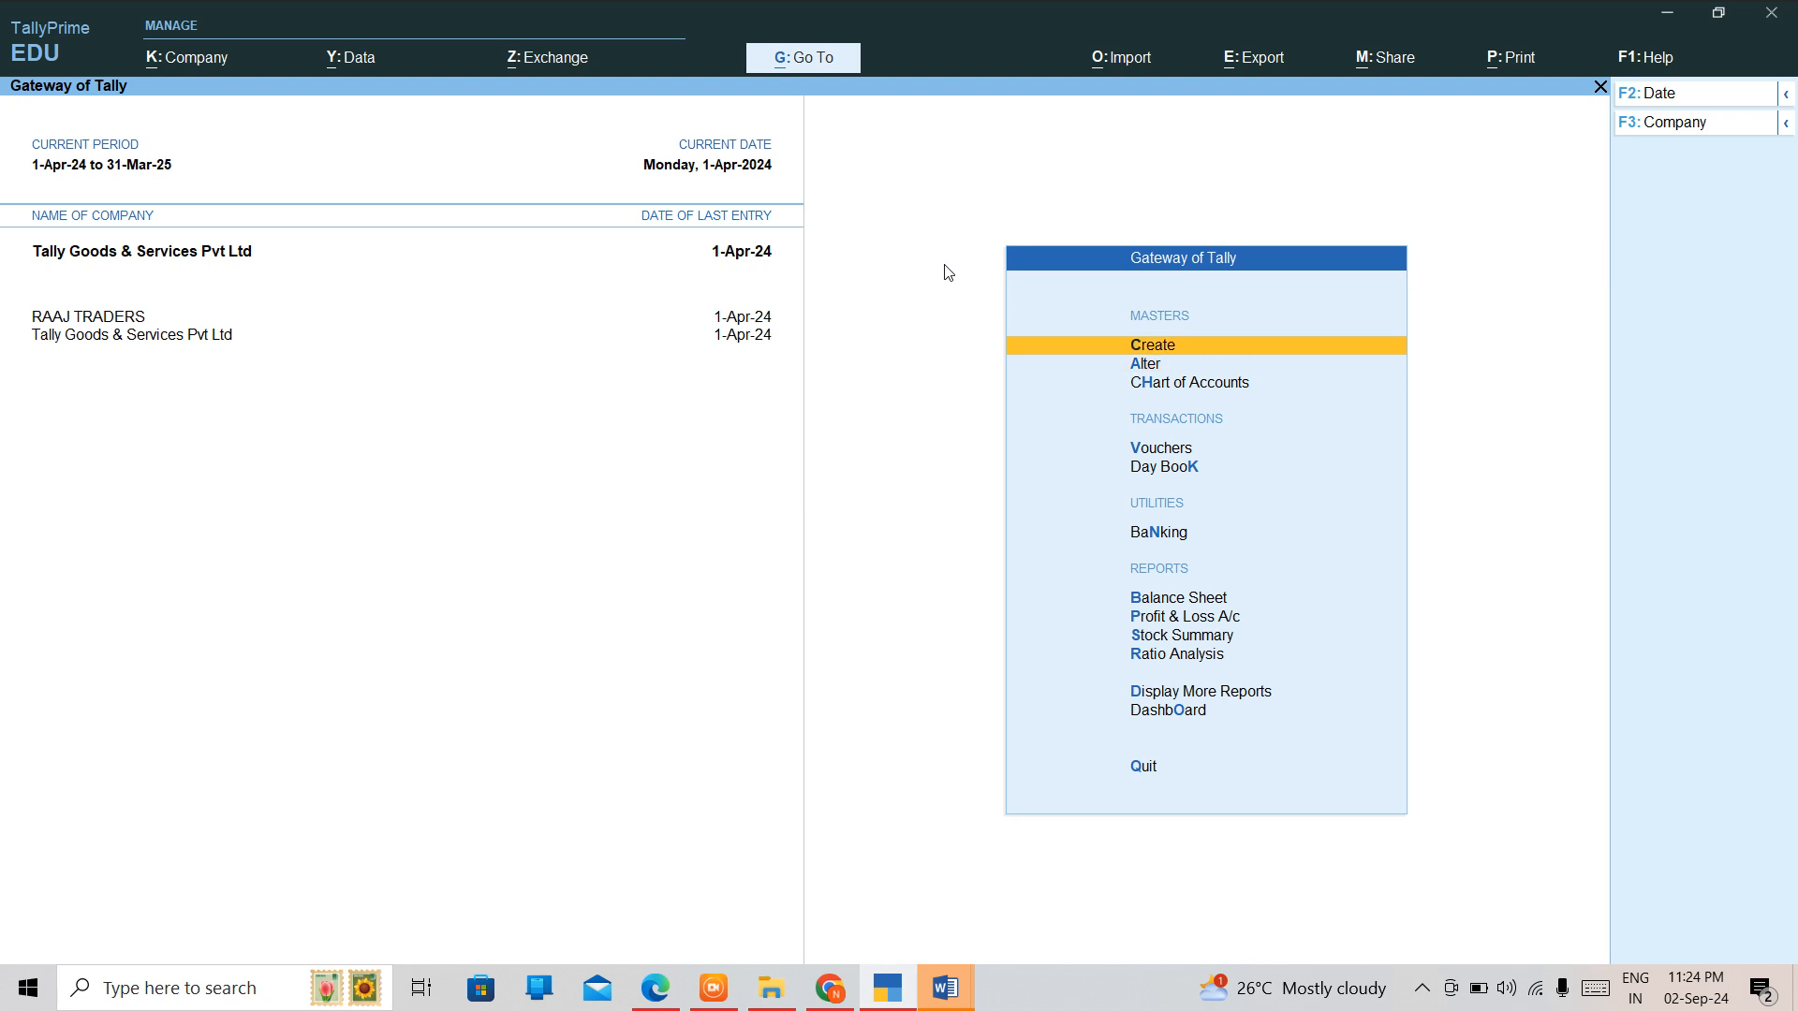
key("Return")
key("Down")
key("Down")
key("Down")
key("Down")
key("Down")
key("Down")
key("Down")
key("Down")
key("Down")
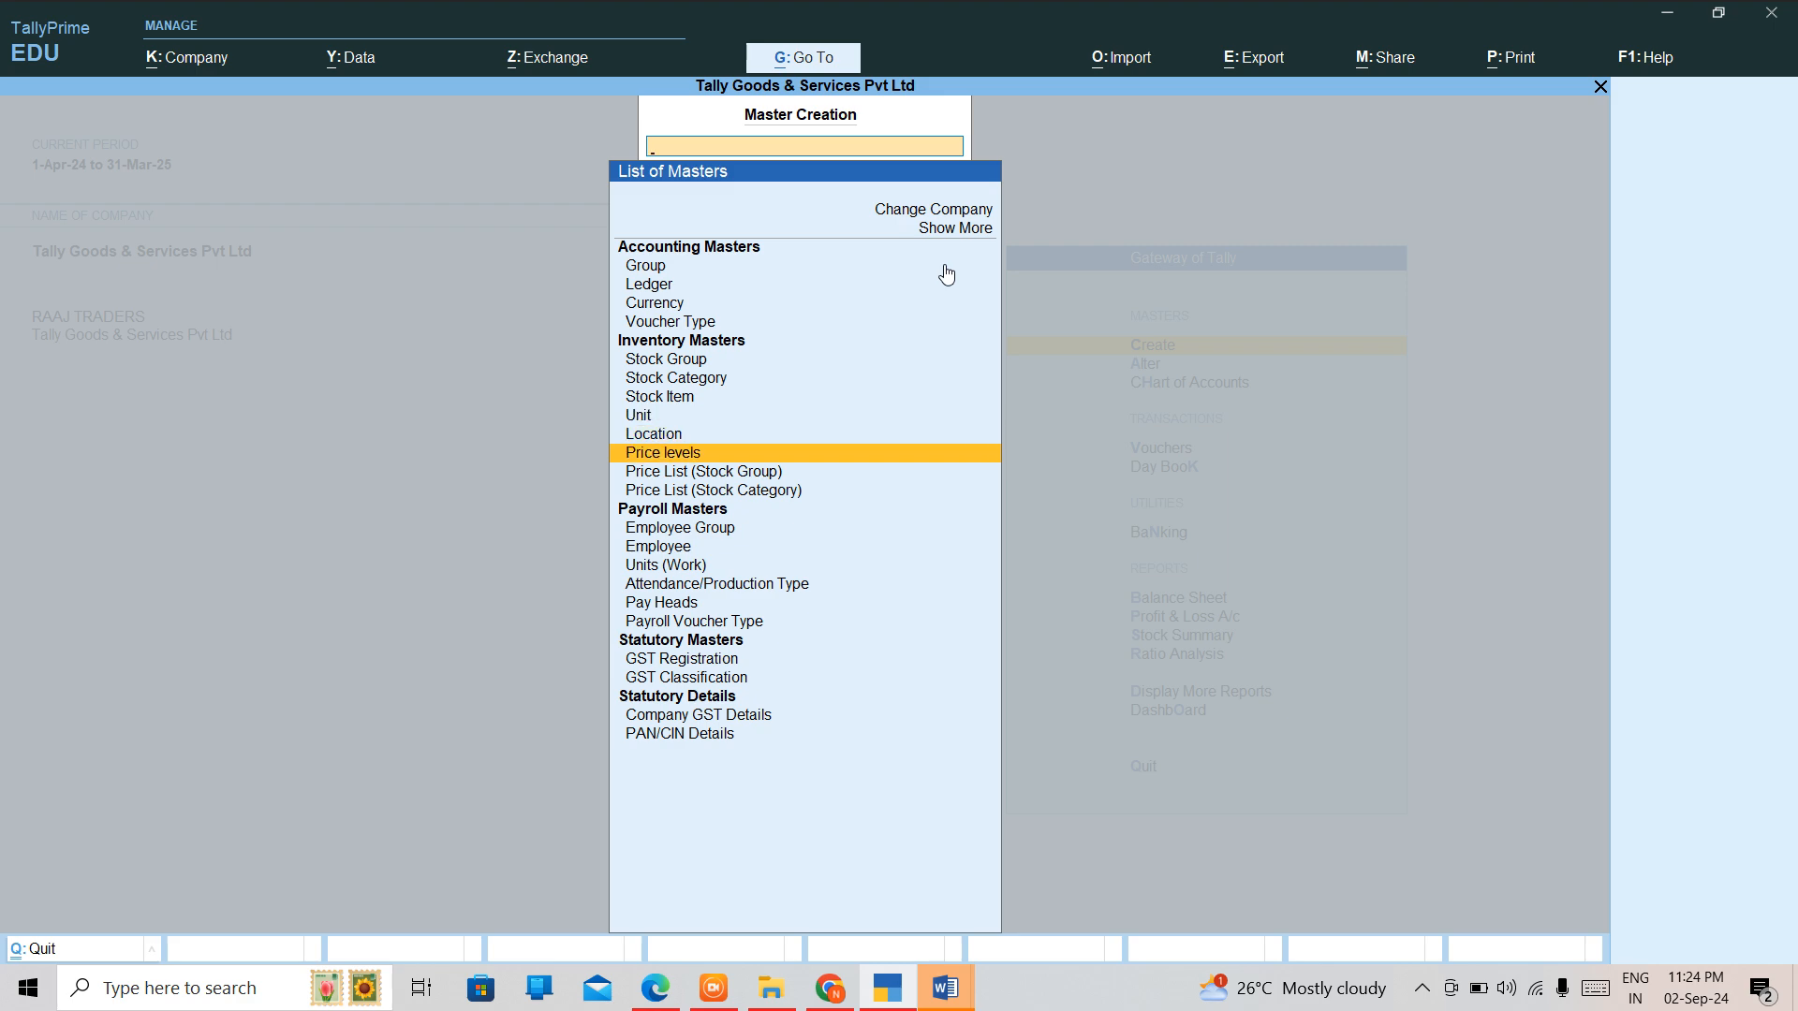
key("Down")
key("Return")
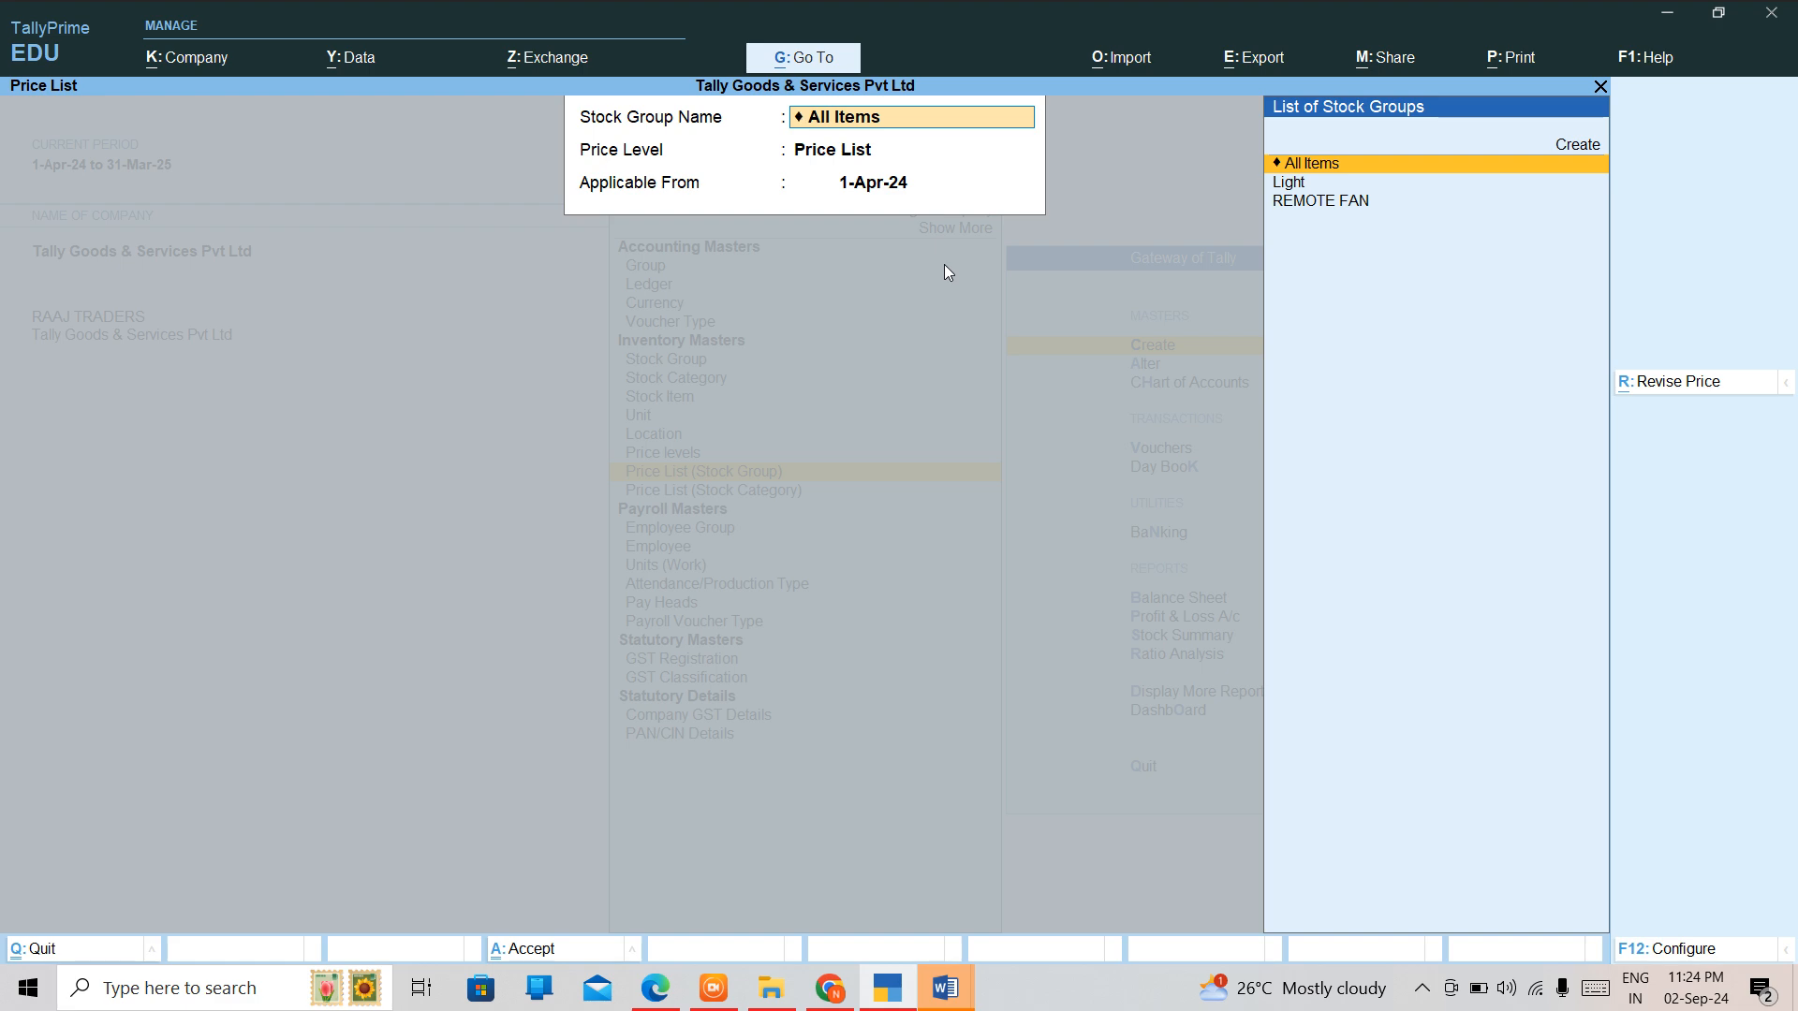
key("Return")
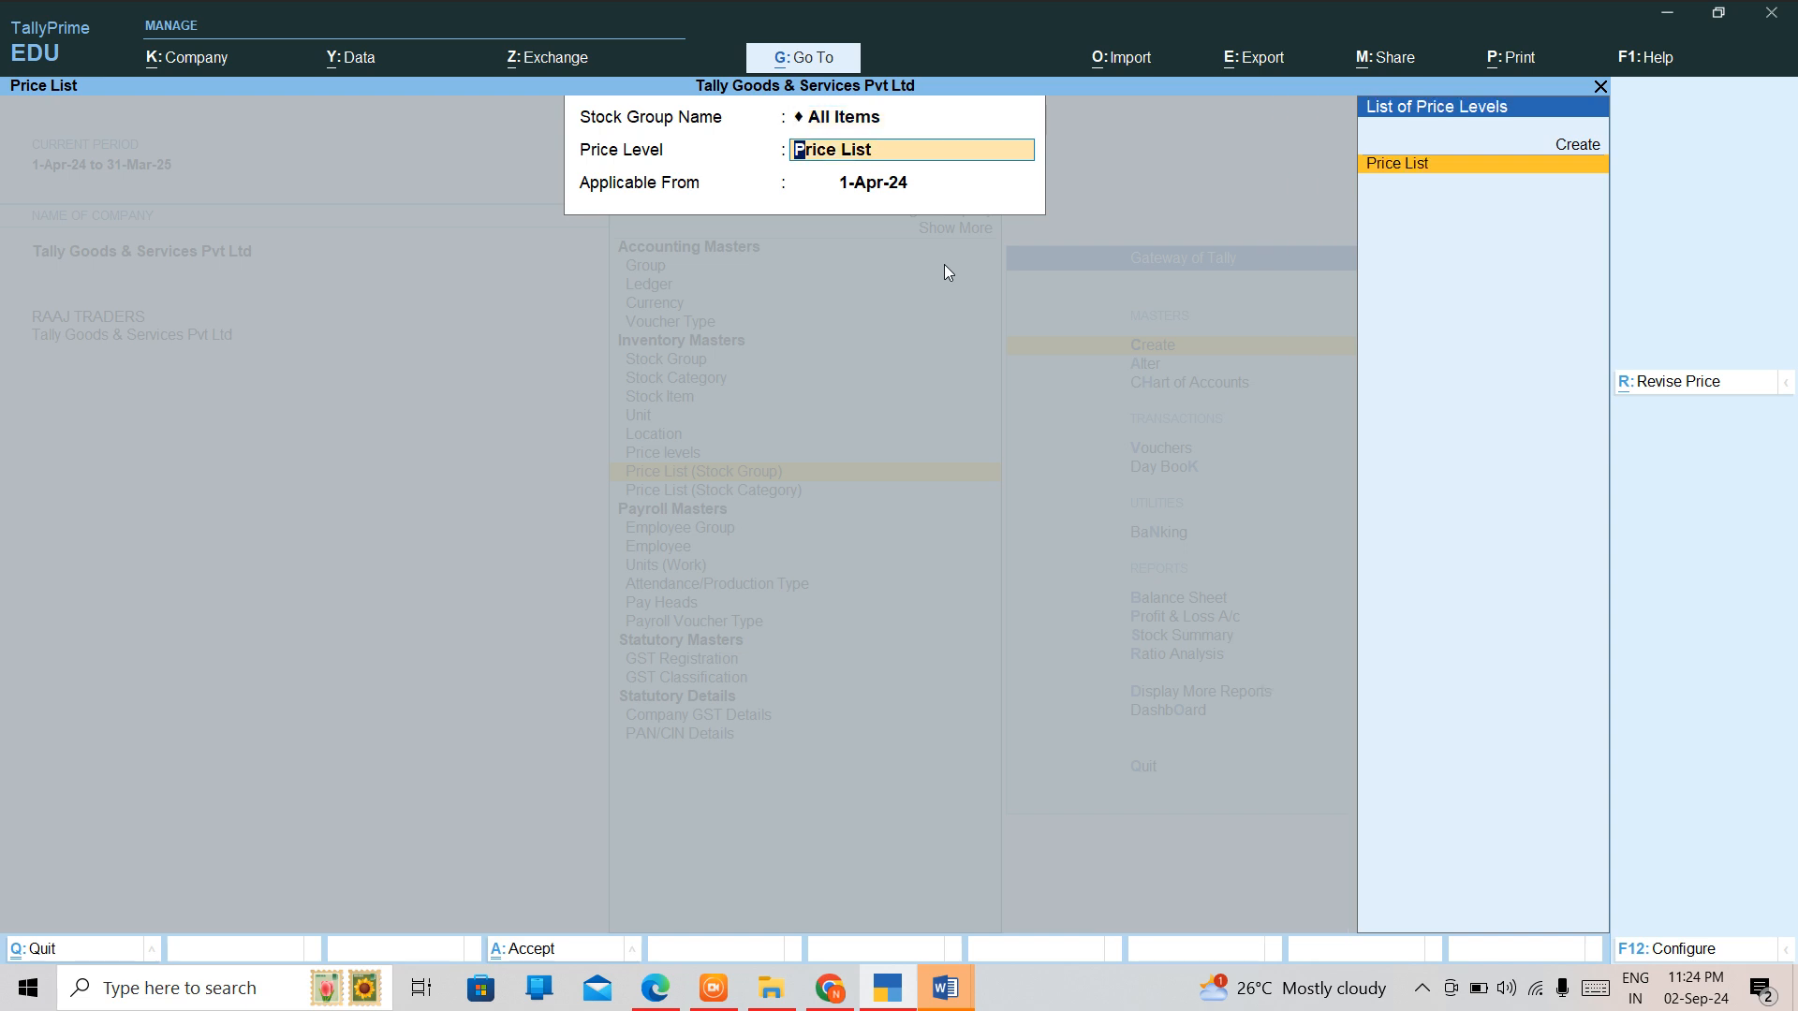
key("Return")
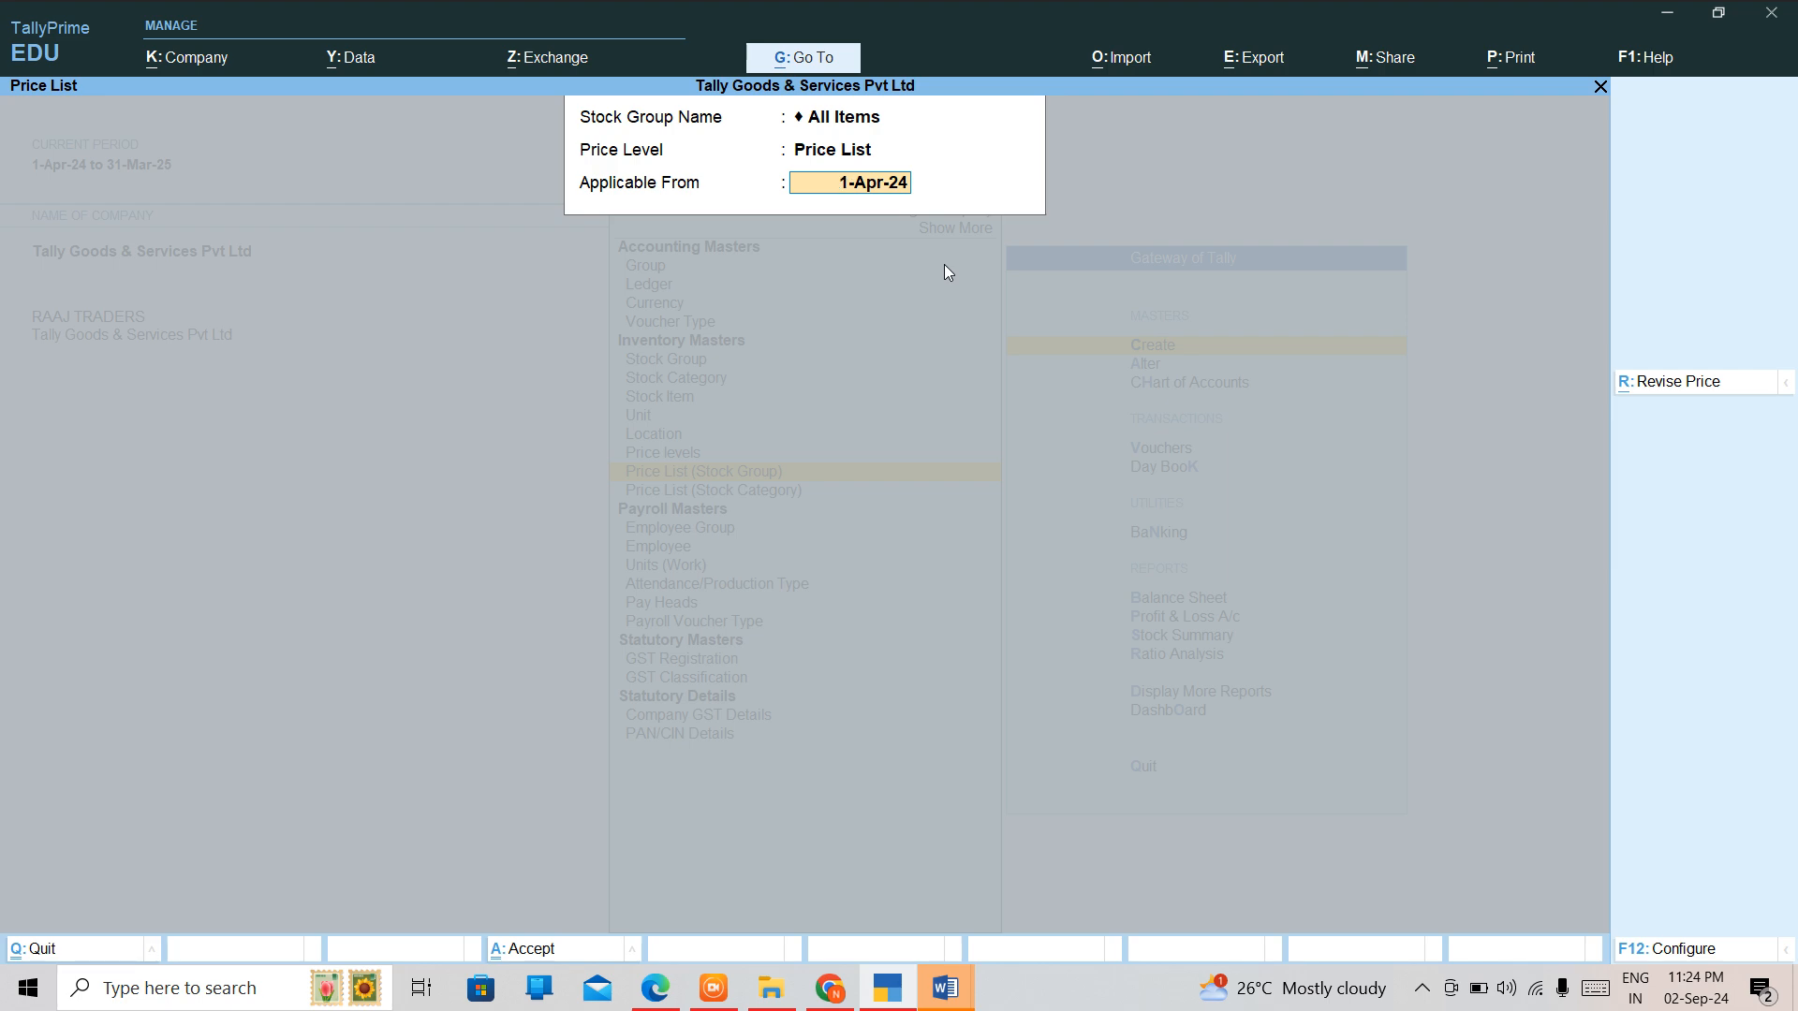
key("Return")
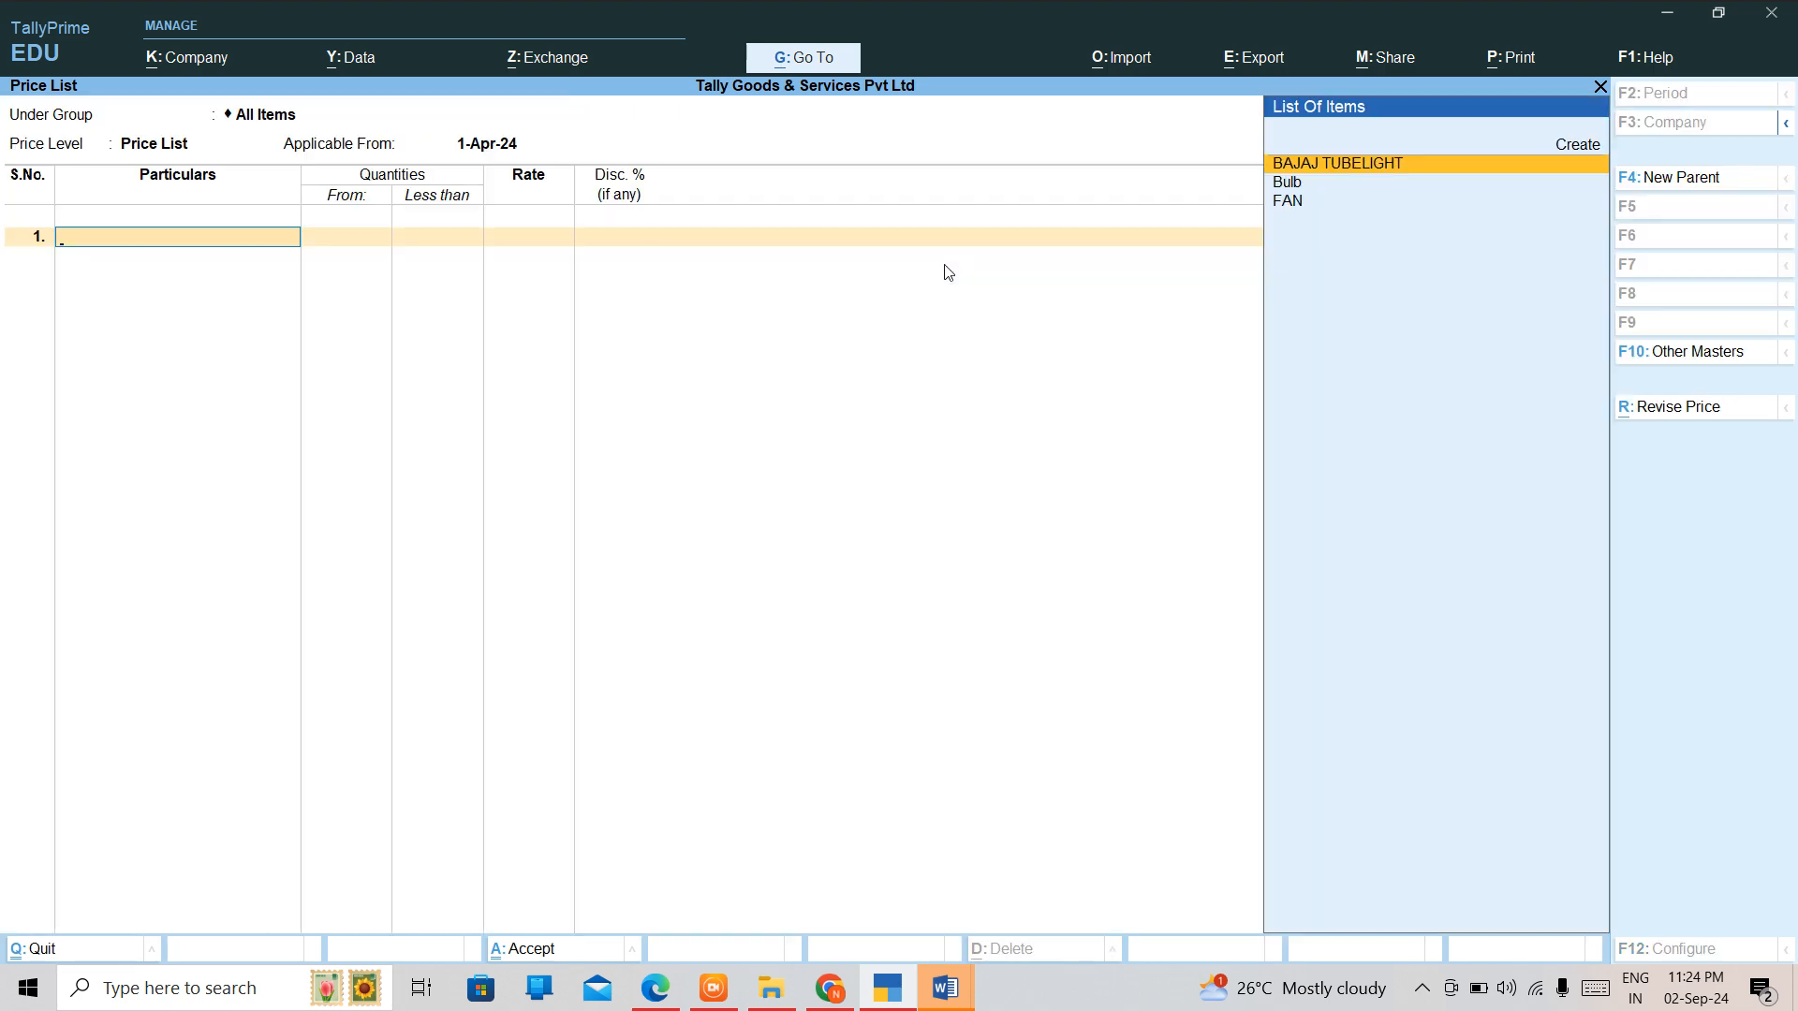
Add BAJAJ TUBELIGHT to the price list with a rate of 10 for quantities less than 10 PCS.
key("Down")
key("Down")
key("Up")
key("Up")
key("Down")
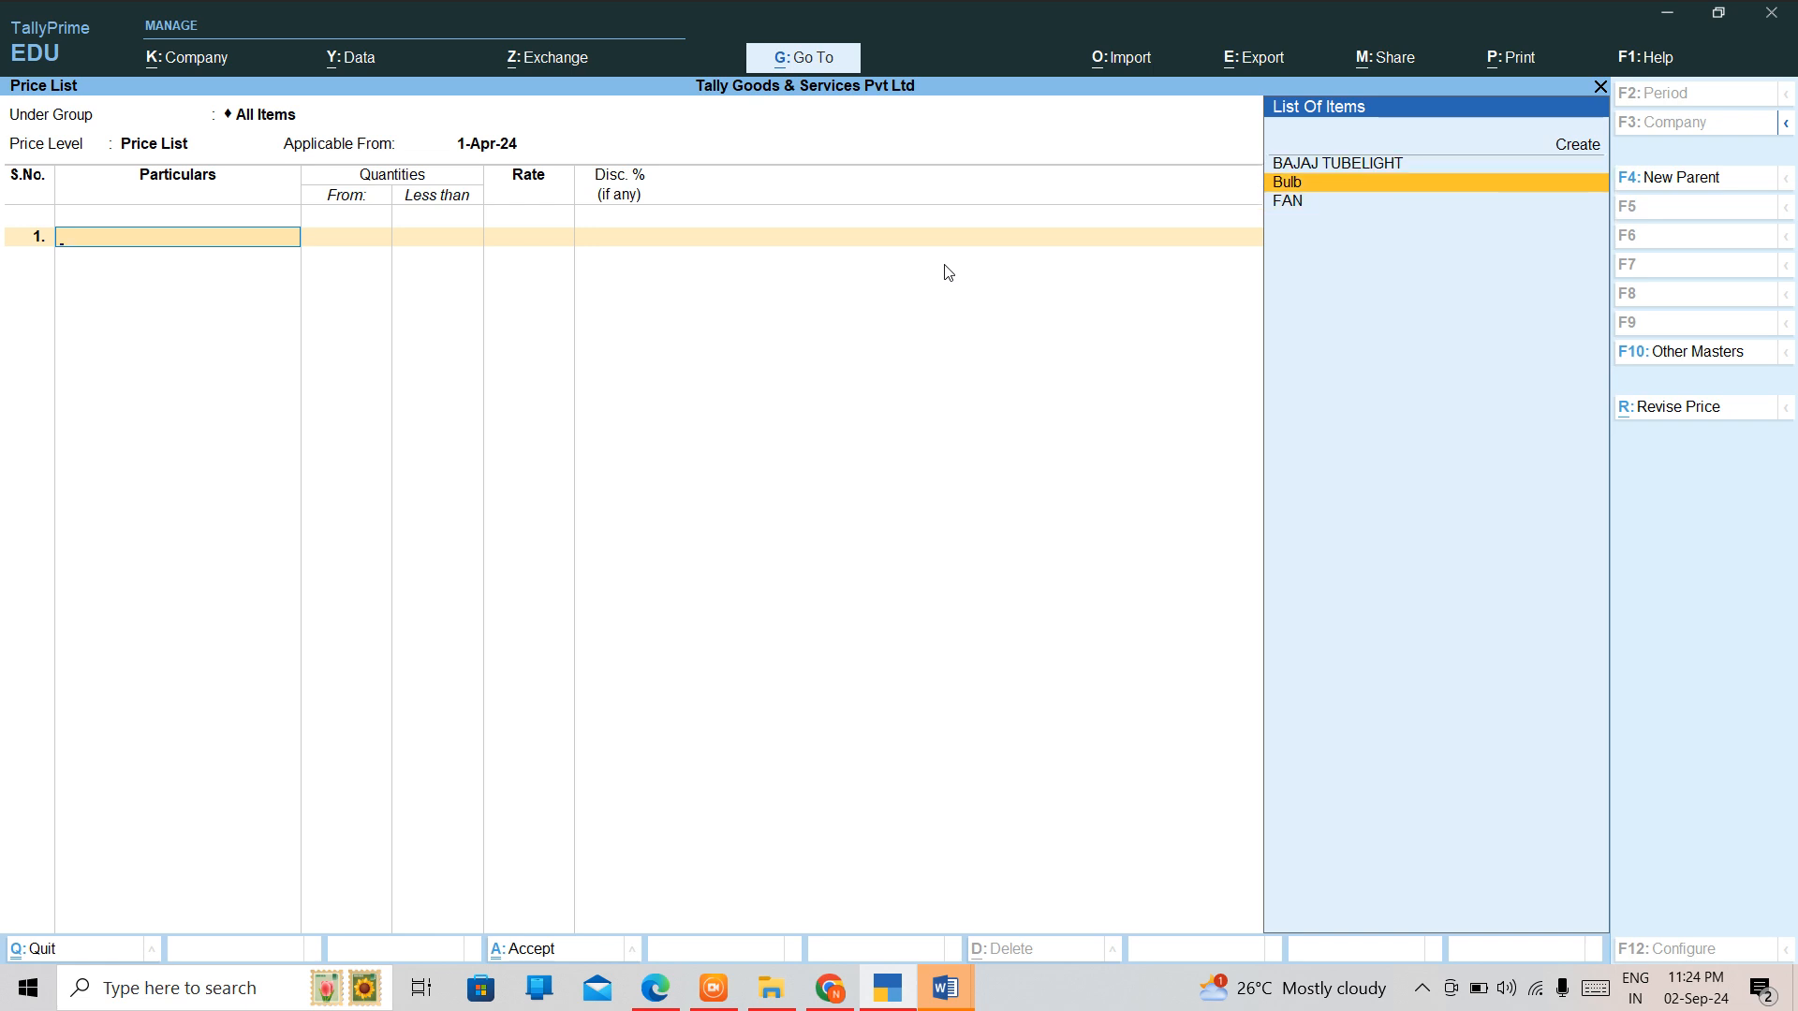
key("Up")
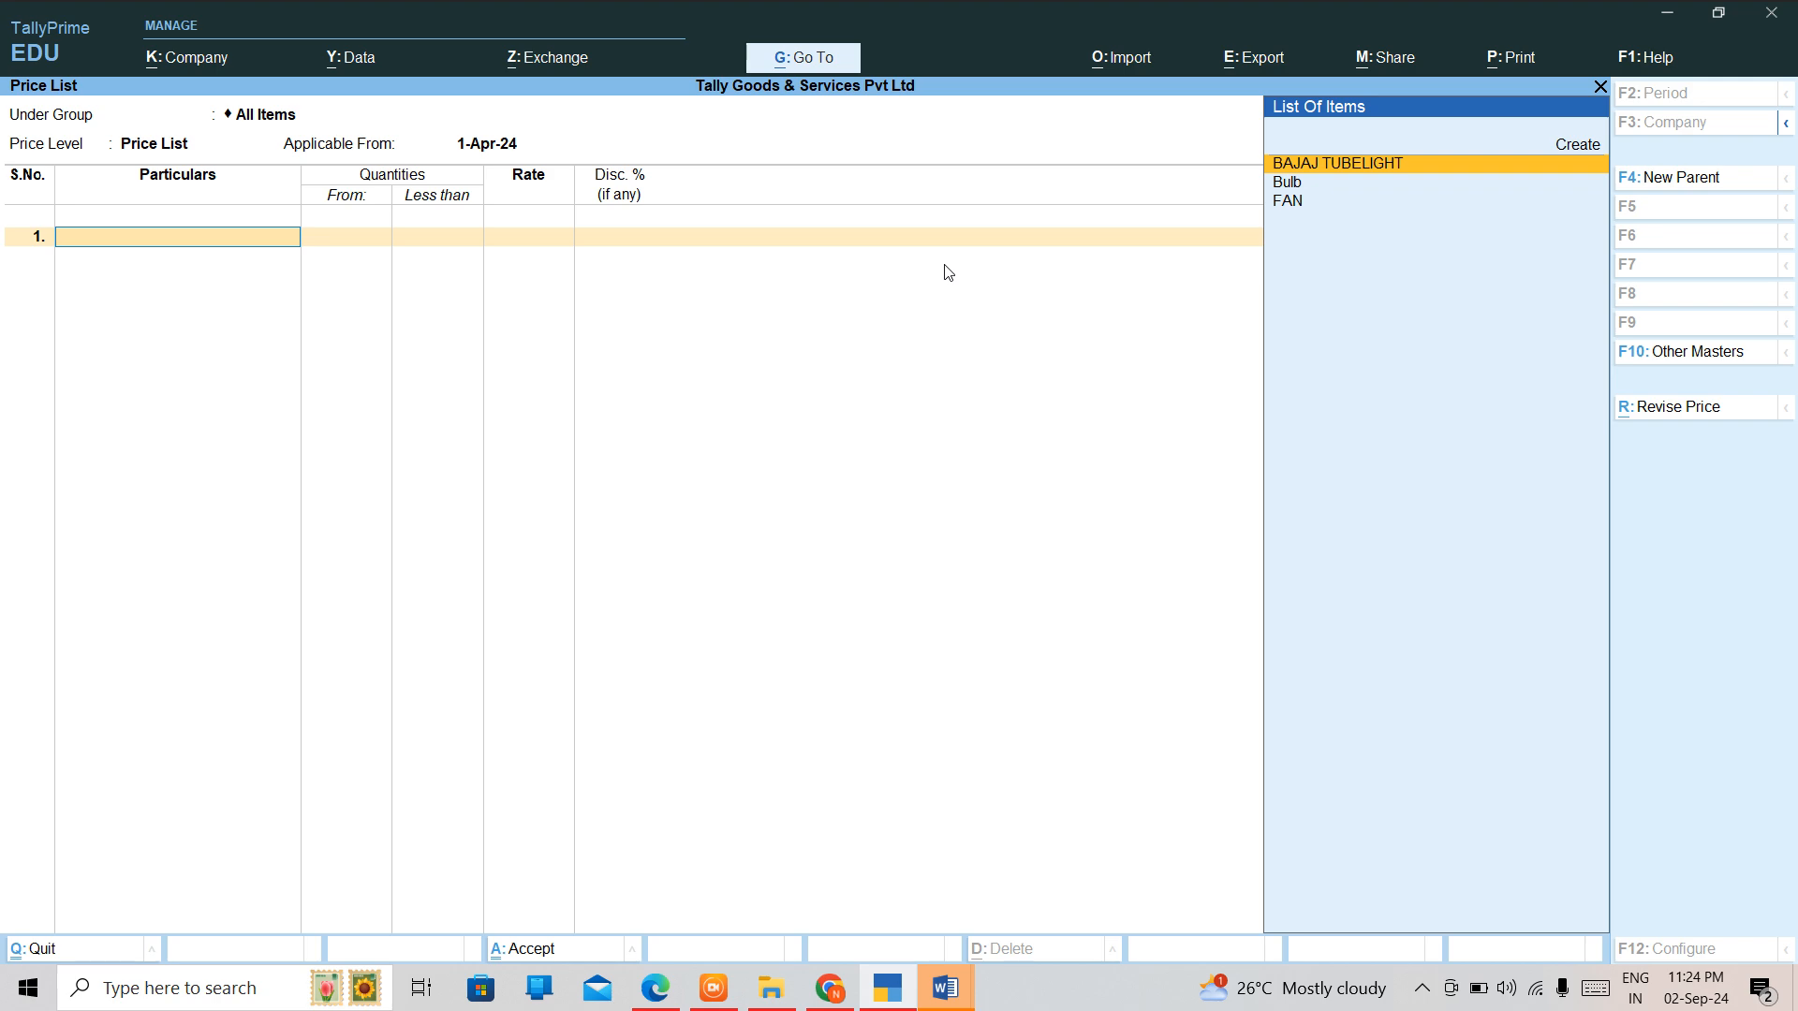
key("Return")
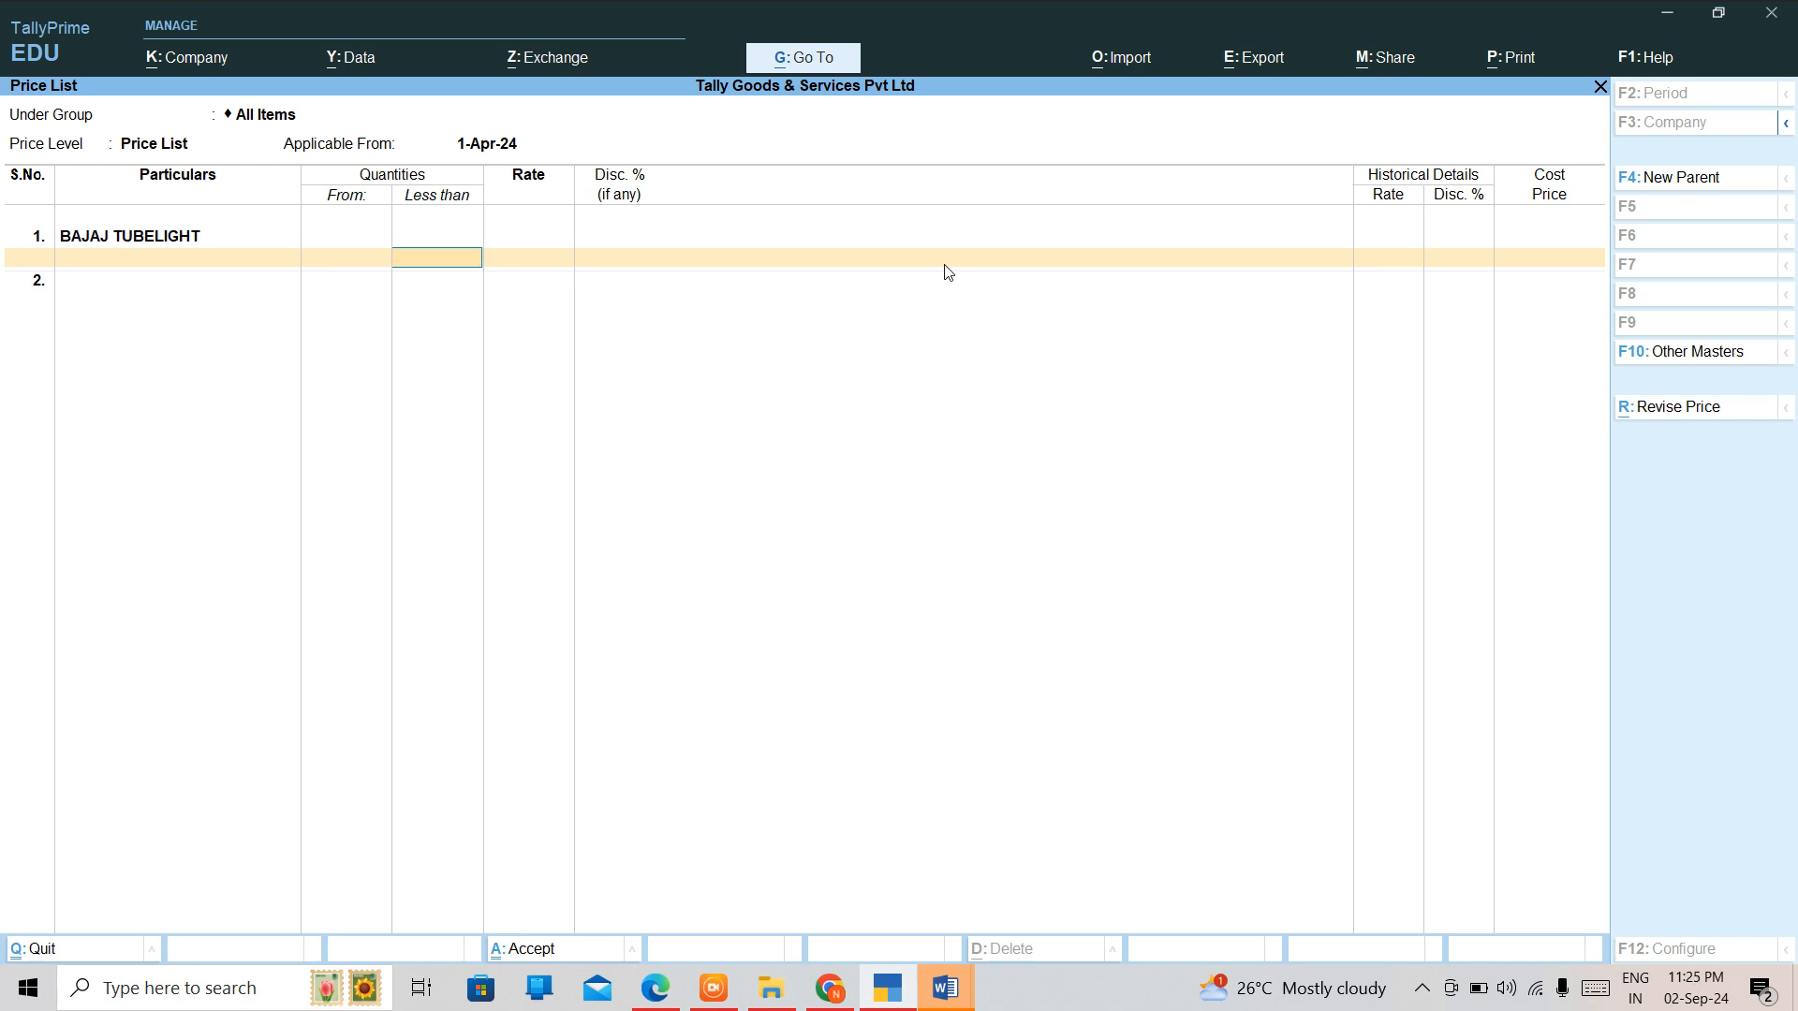
type("10")
key("Return")
type("10")
key("Return")
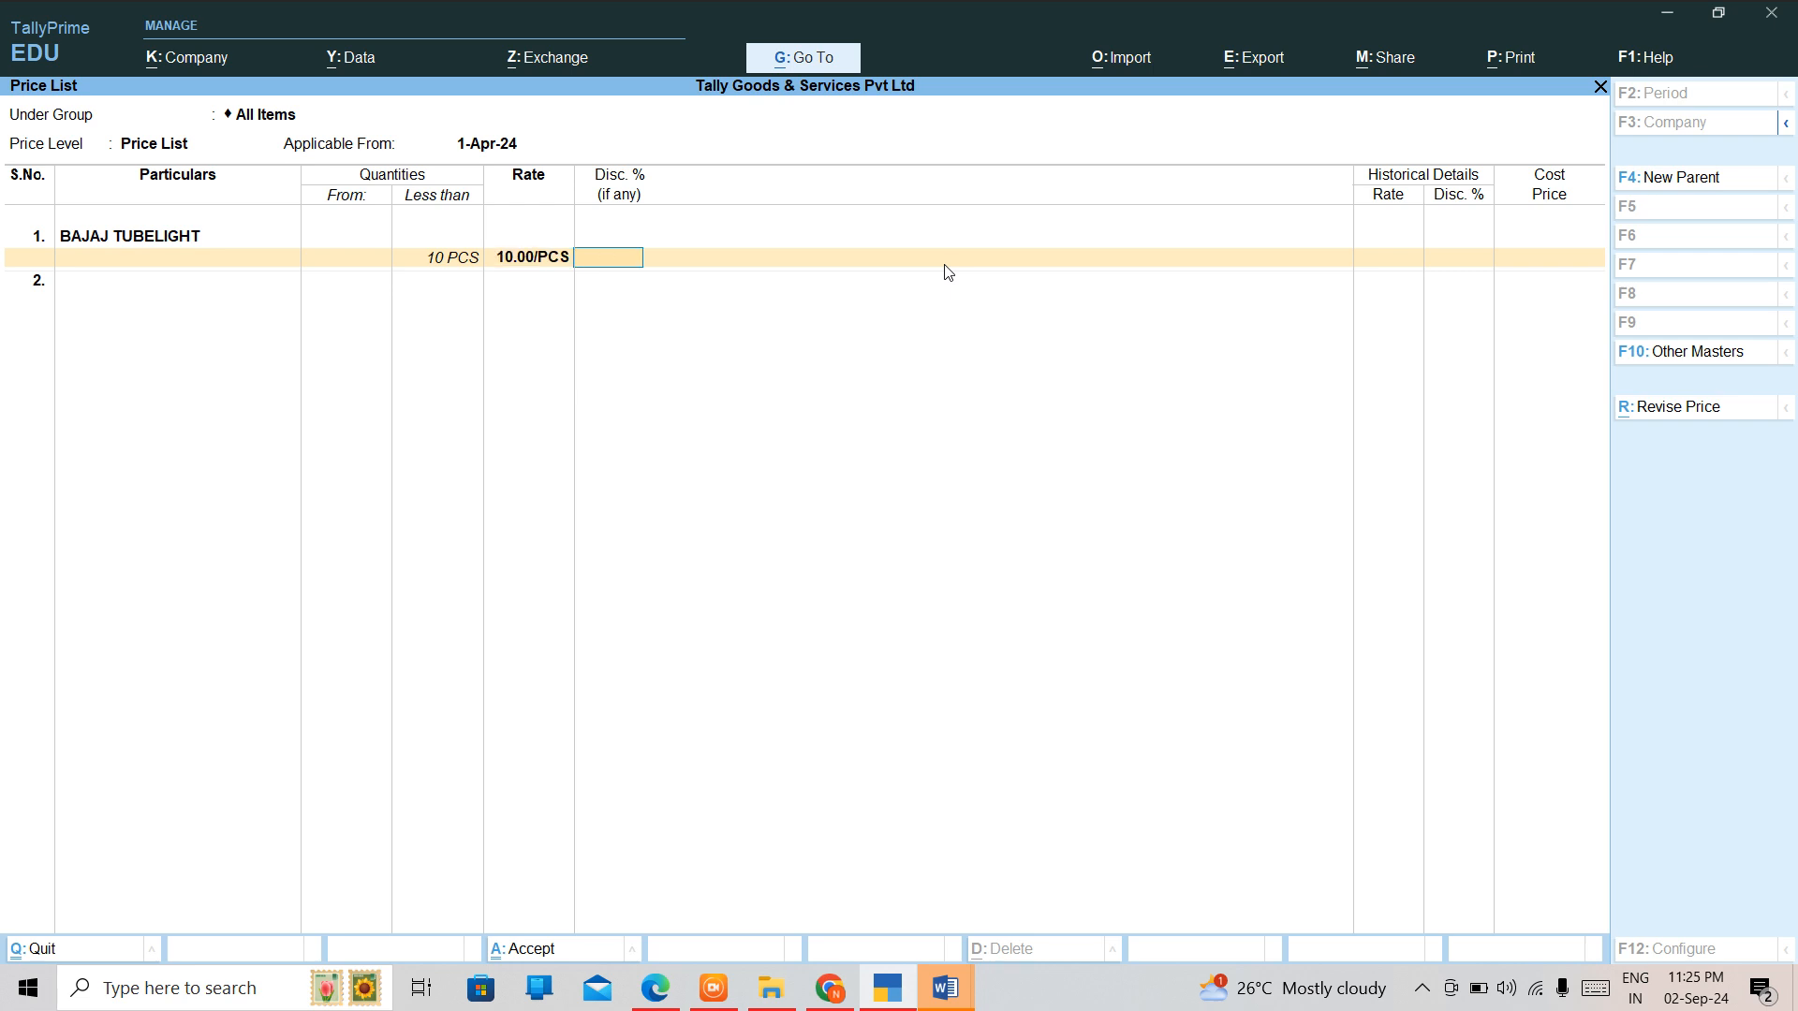
key("Return")
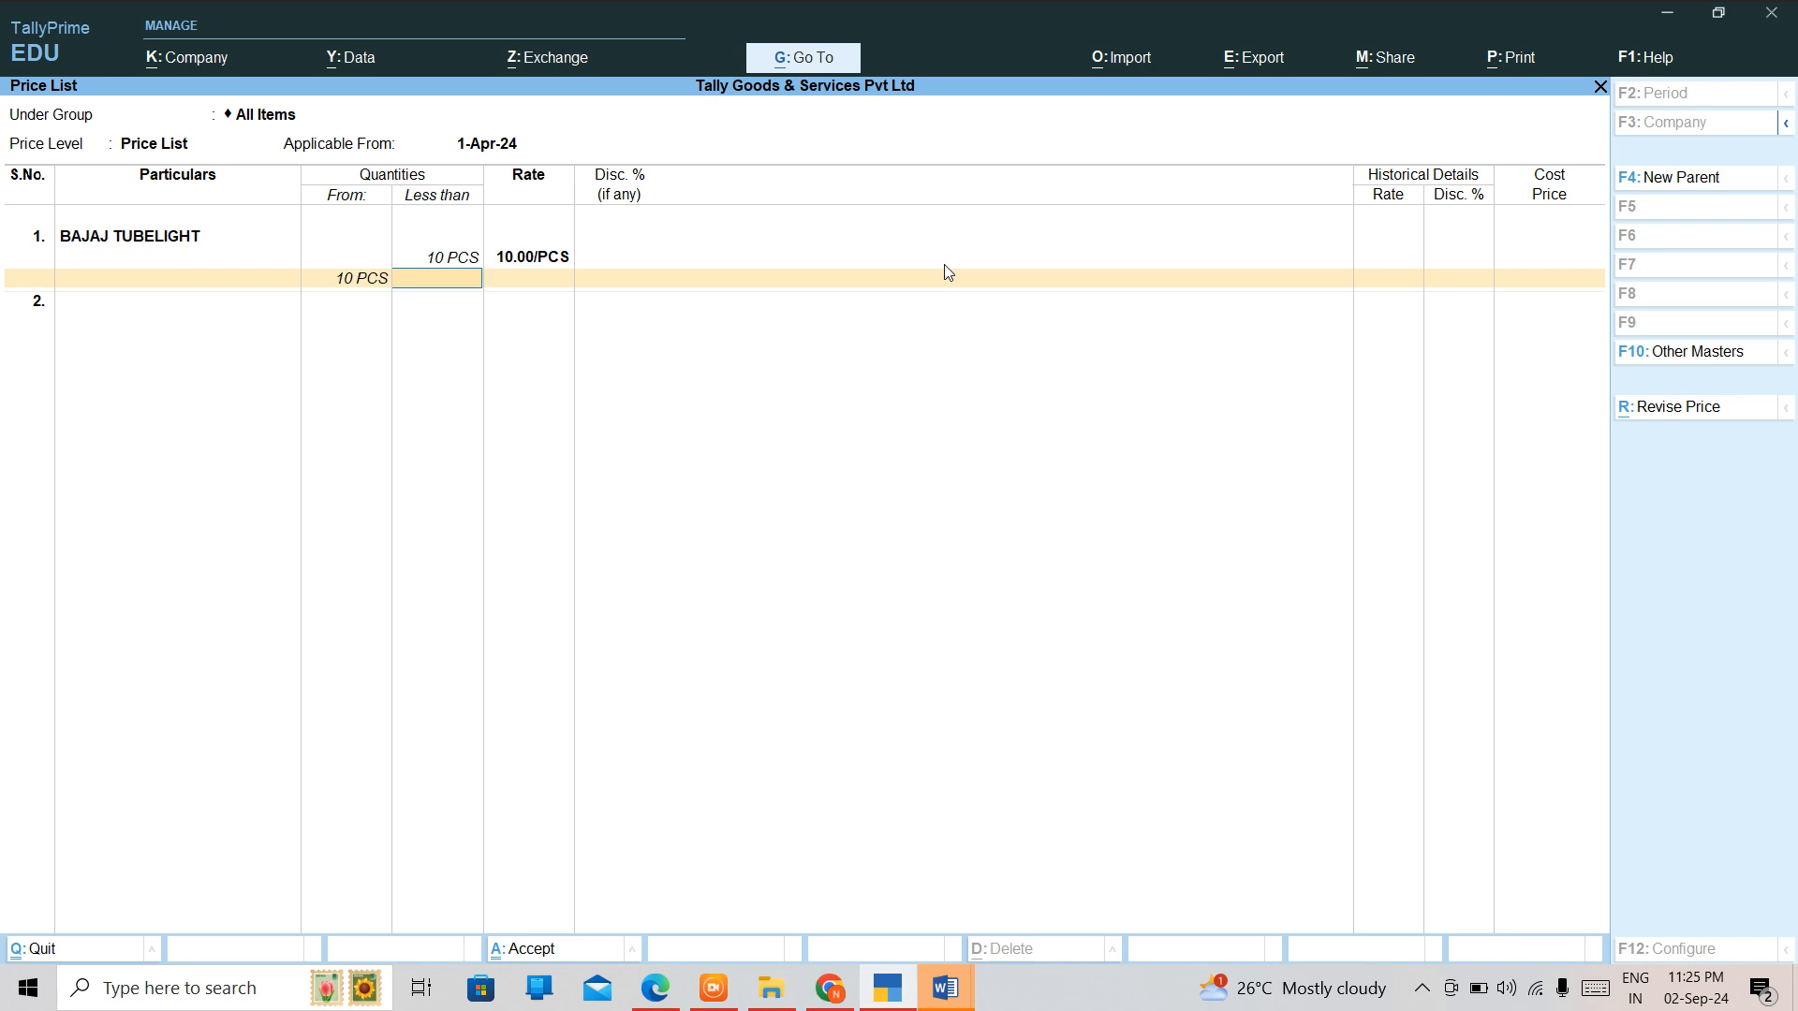
Set the BAJAJ TUBELIGHT rate to 9 for quantities from 10 to less than 30 PCS.
type("10")
key("Return")
type("3")
key("BackSpace")
key("BackSpace")
key("BackSpace")
type("30")
key("Return")
type("9")
key("Return")
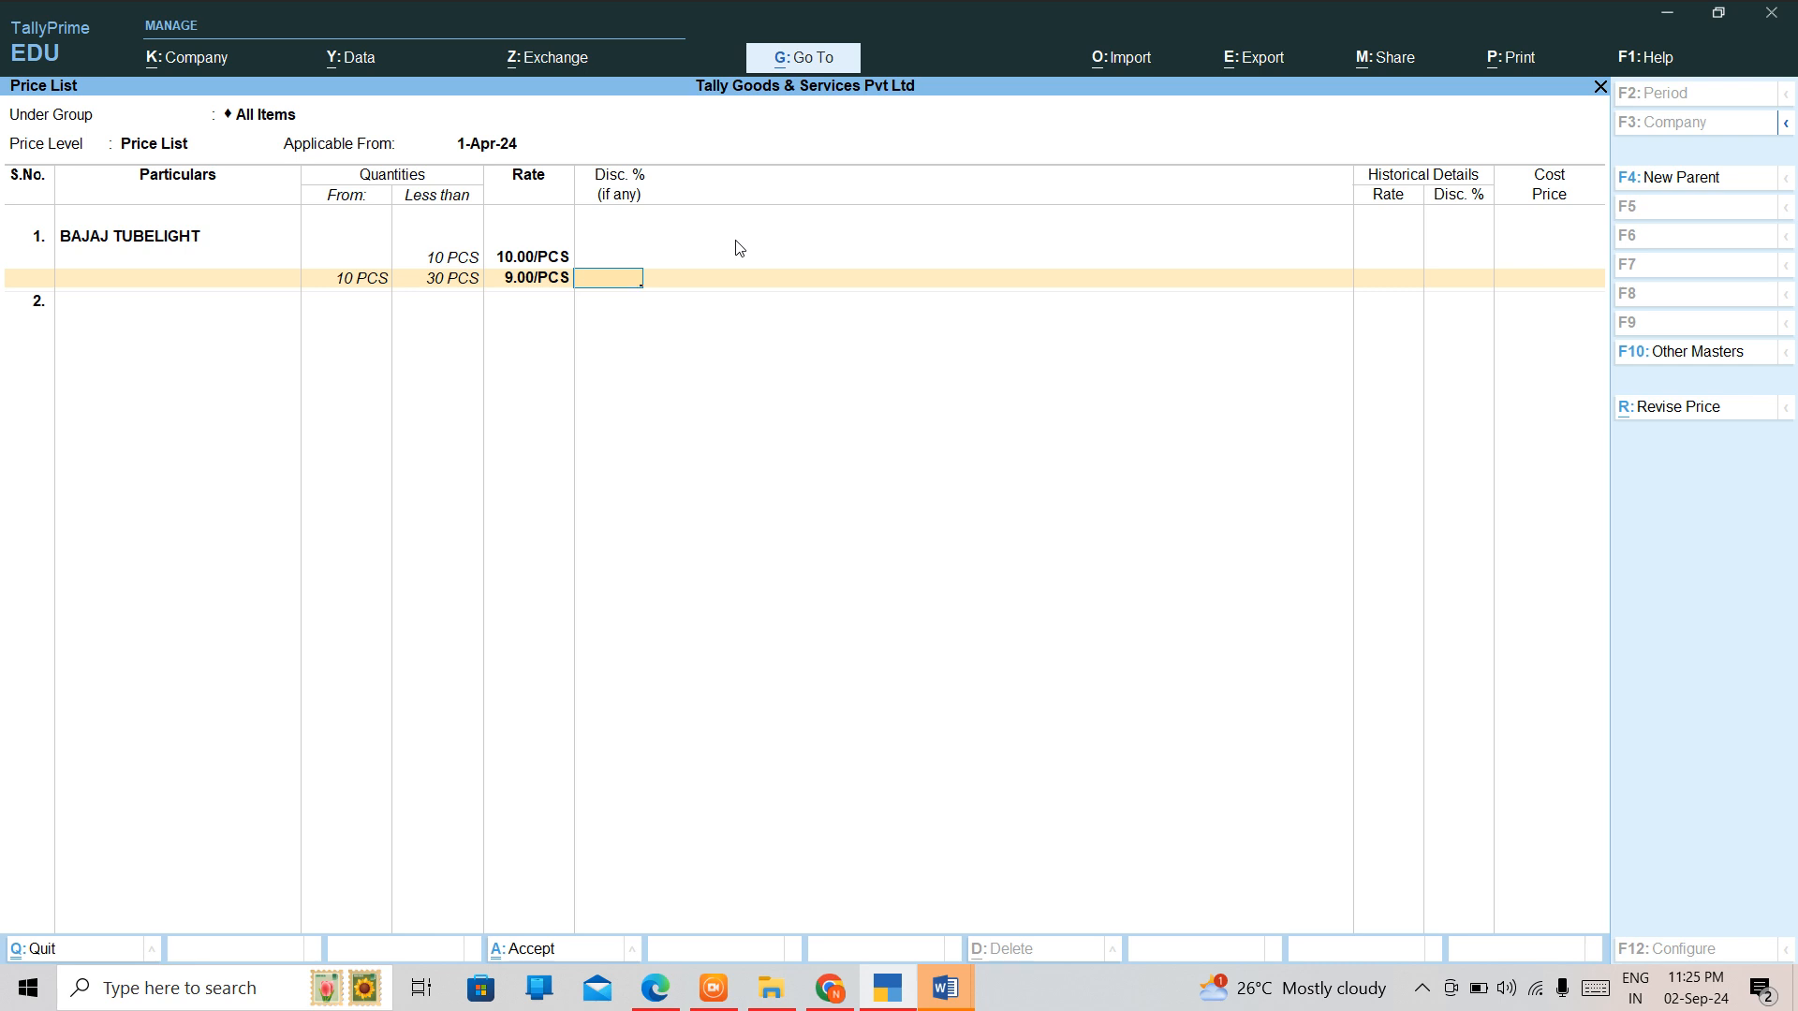
key("Return")
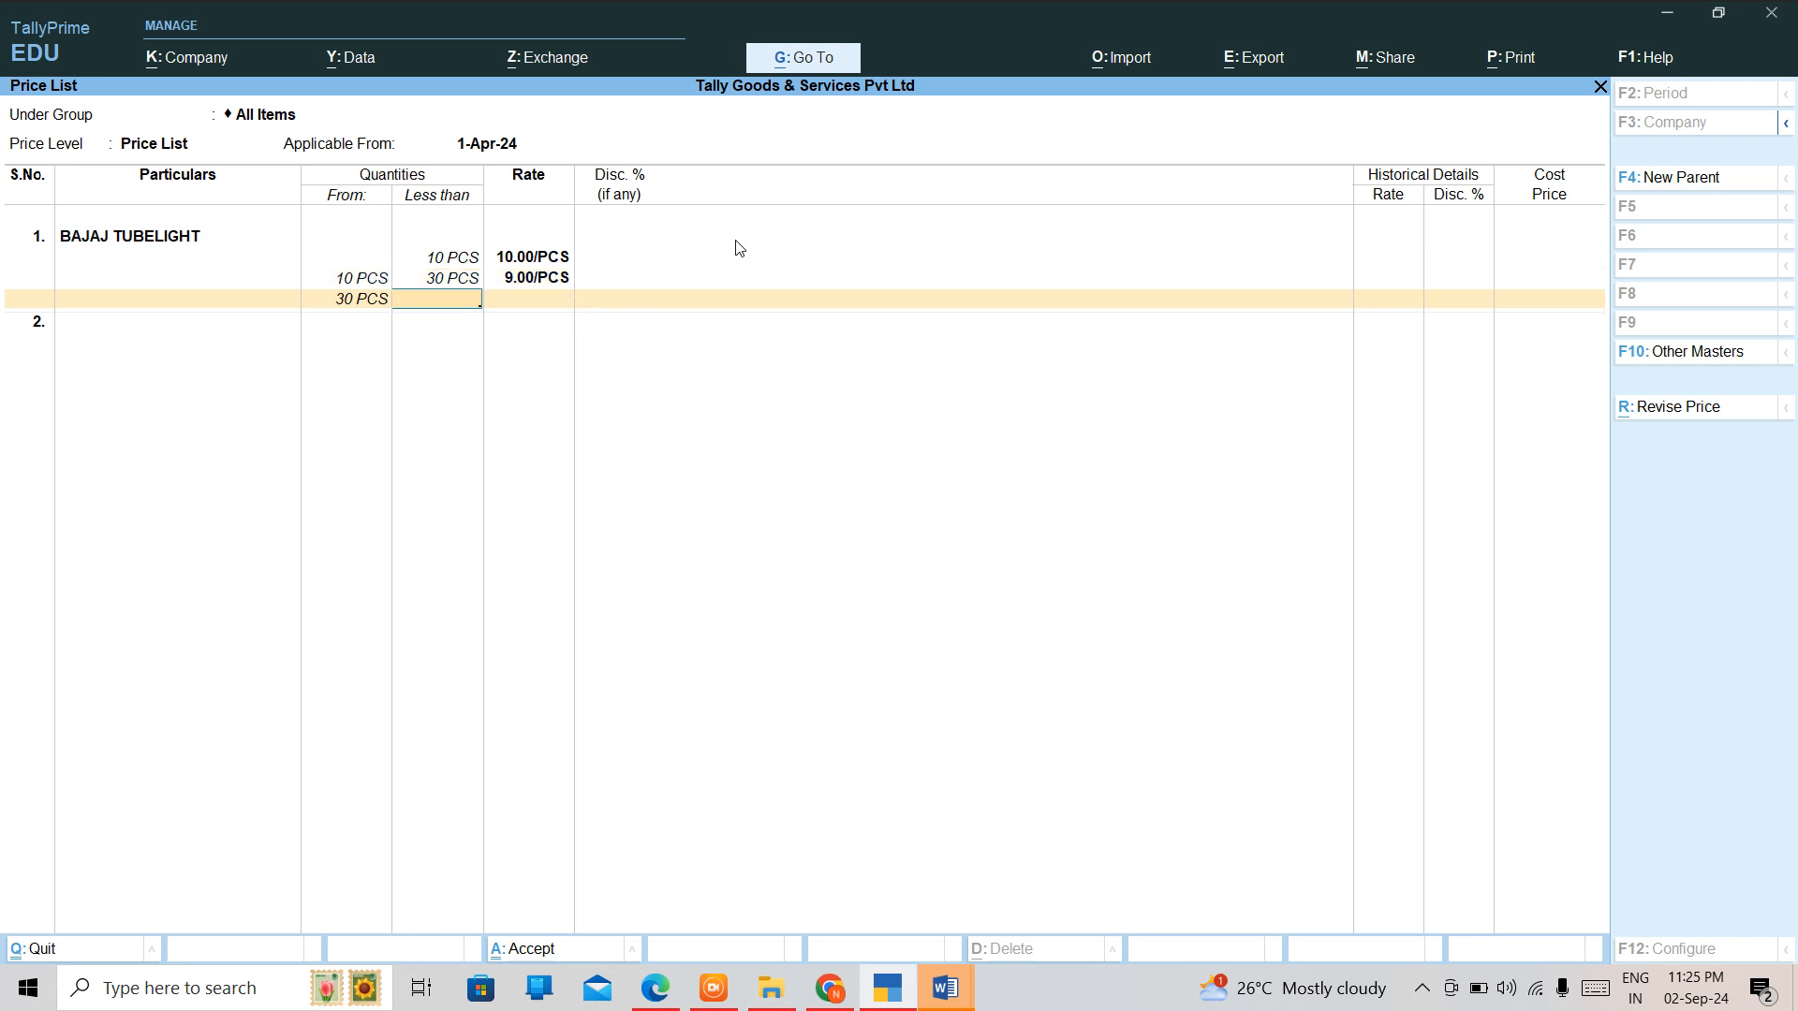
Set the BAJAJ TUBELIGHT rate to 7 for quantities from 30 PCS, without an upper limit or discount.
key("Return")
type("7")
key("Return")
key("Return")
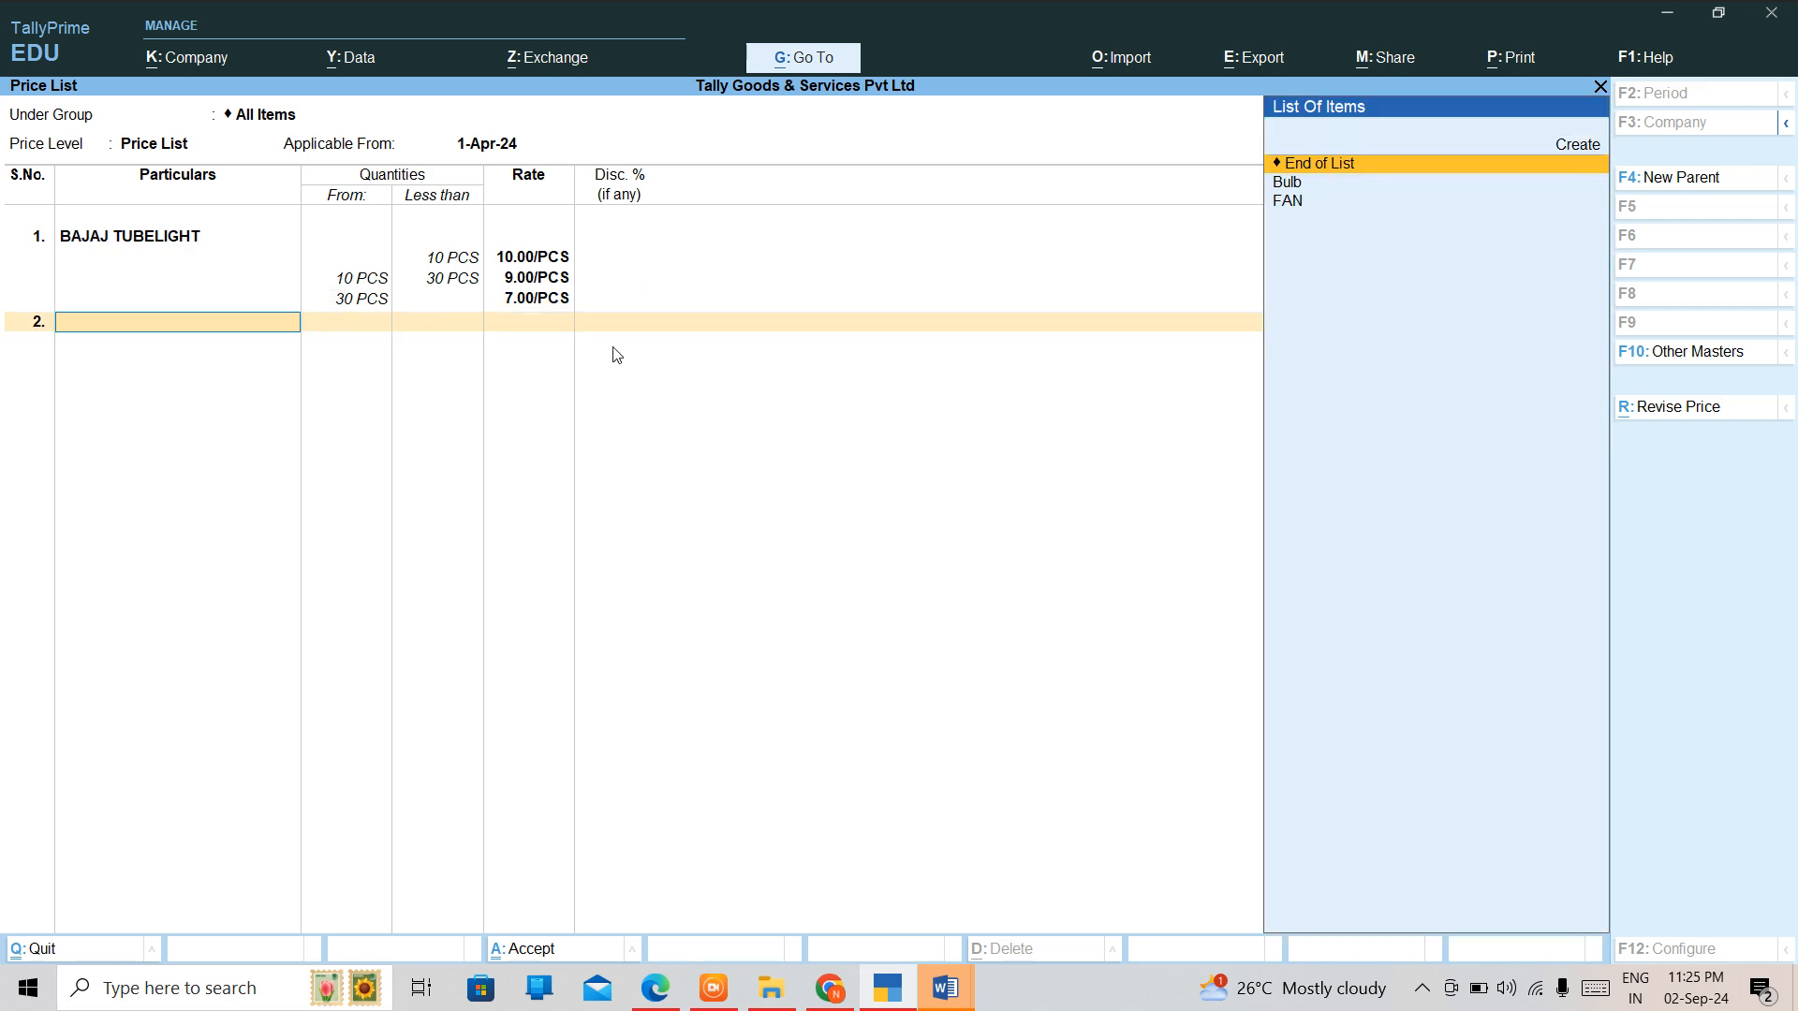
key("Return")
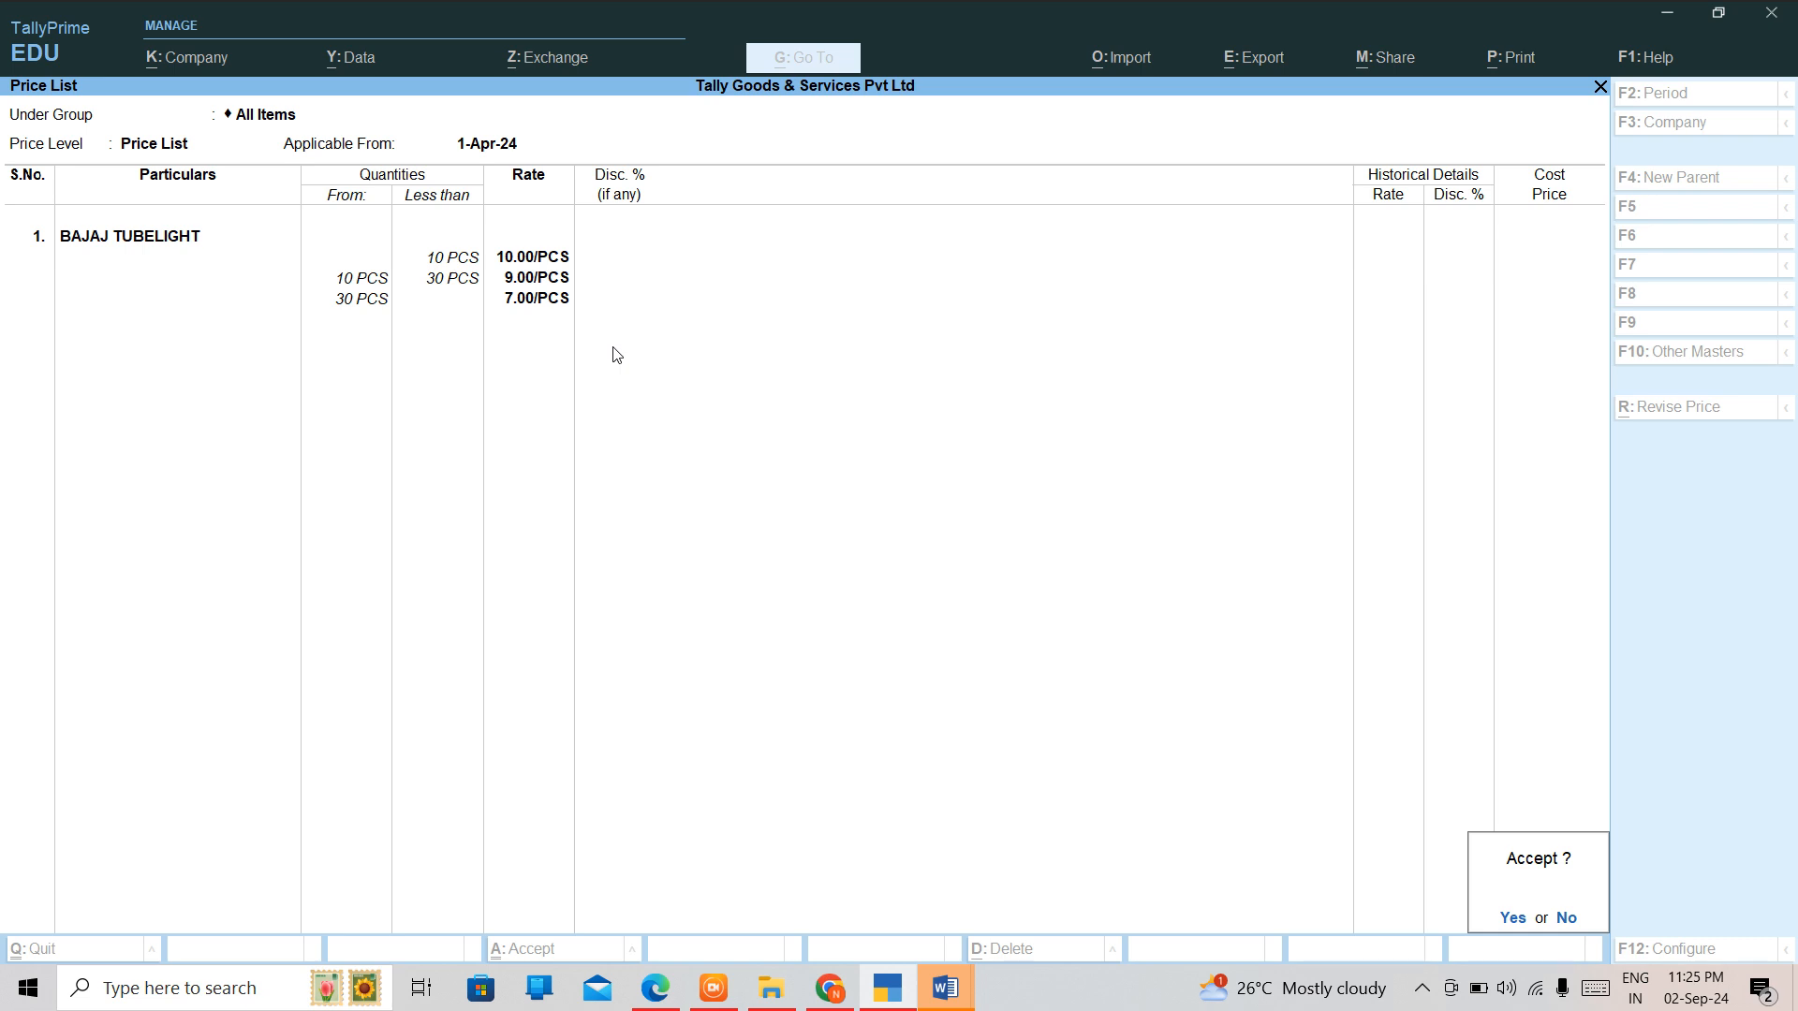
key("n")
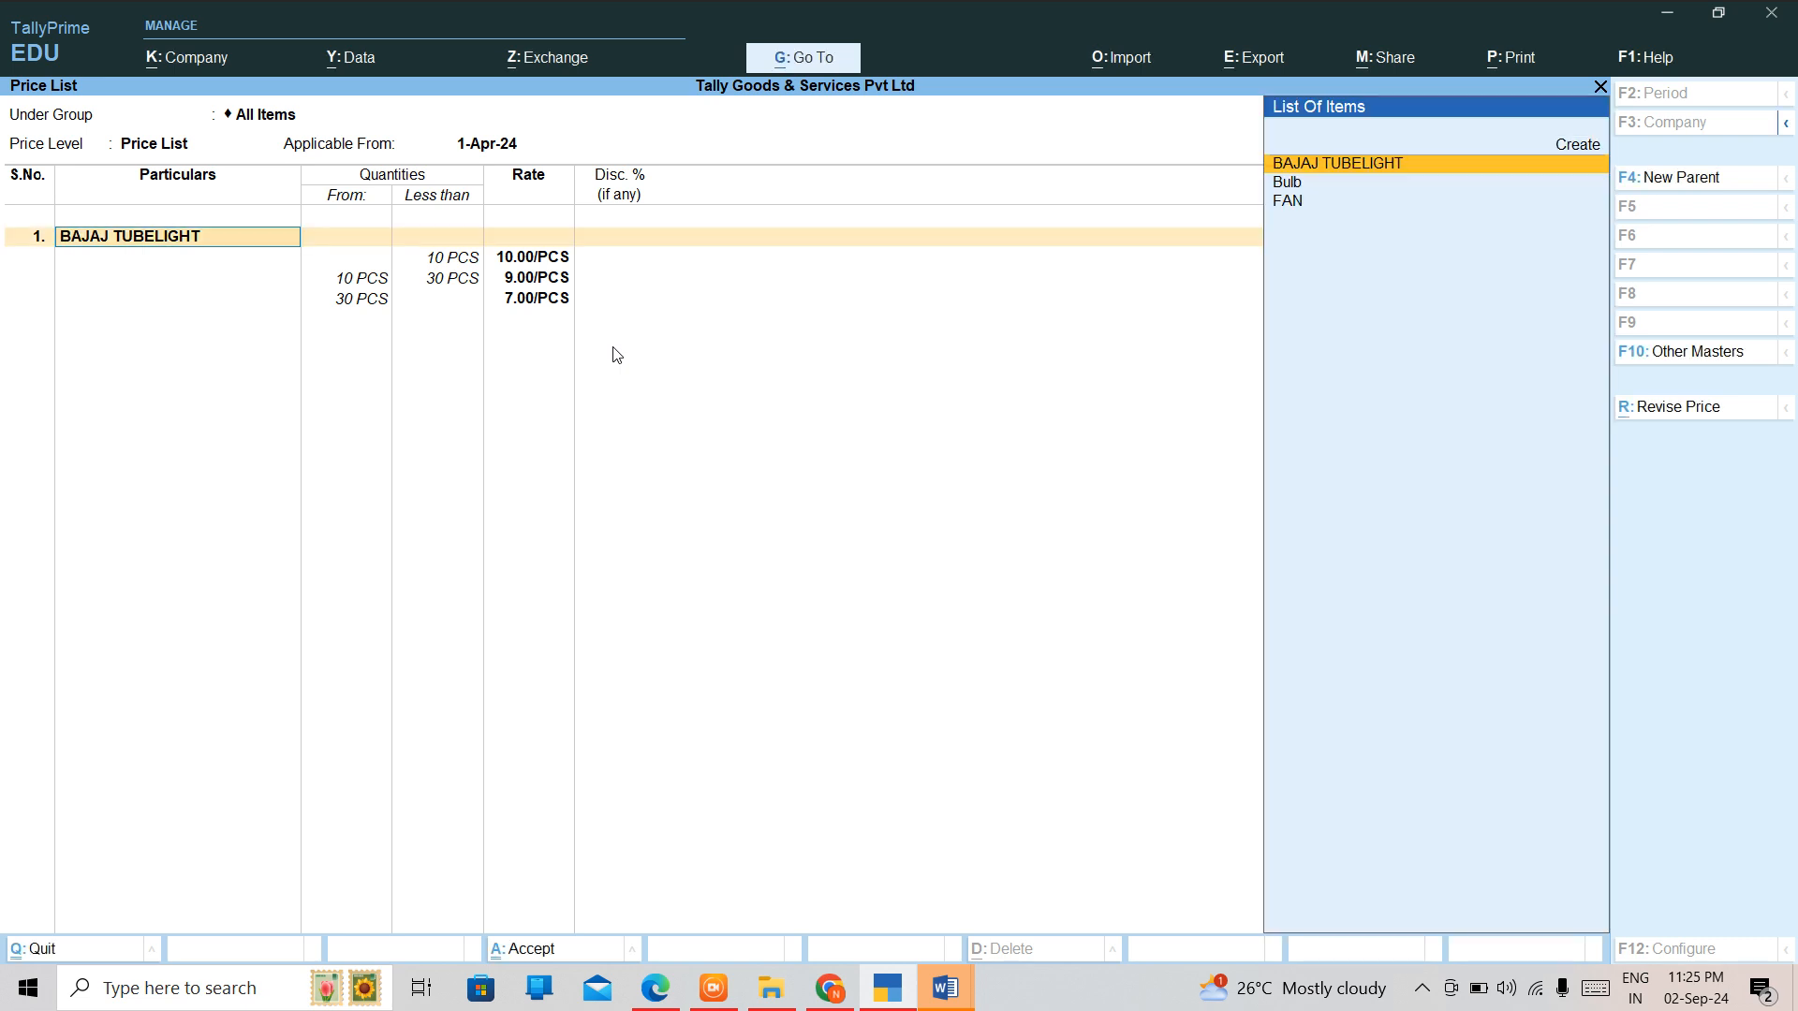
key("Return")
key("Return")
key("Return")
key("Return")
key("Return")
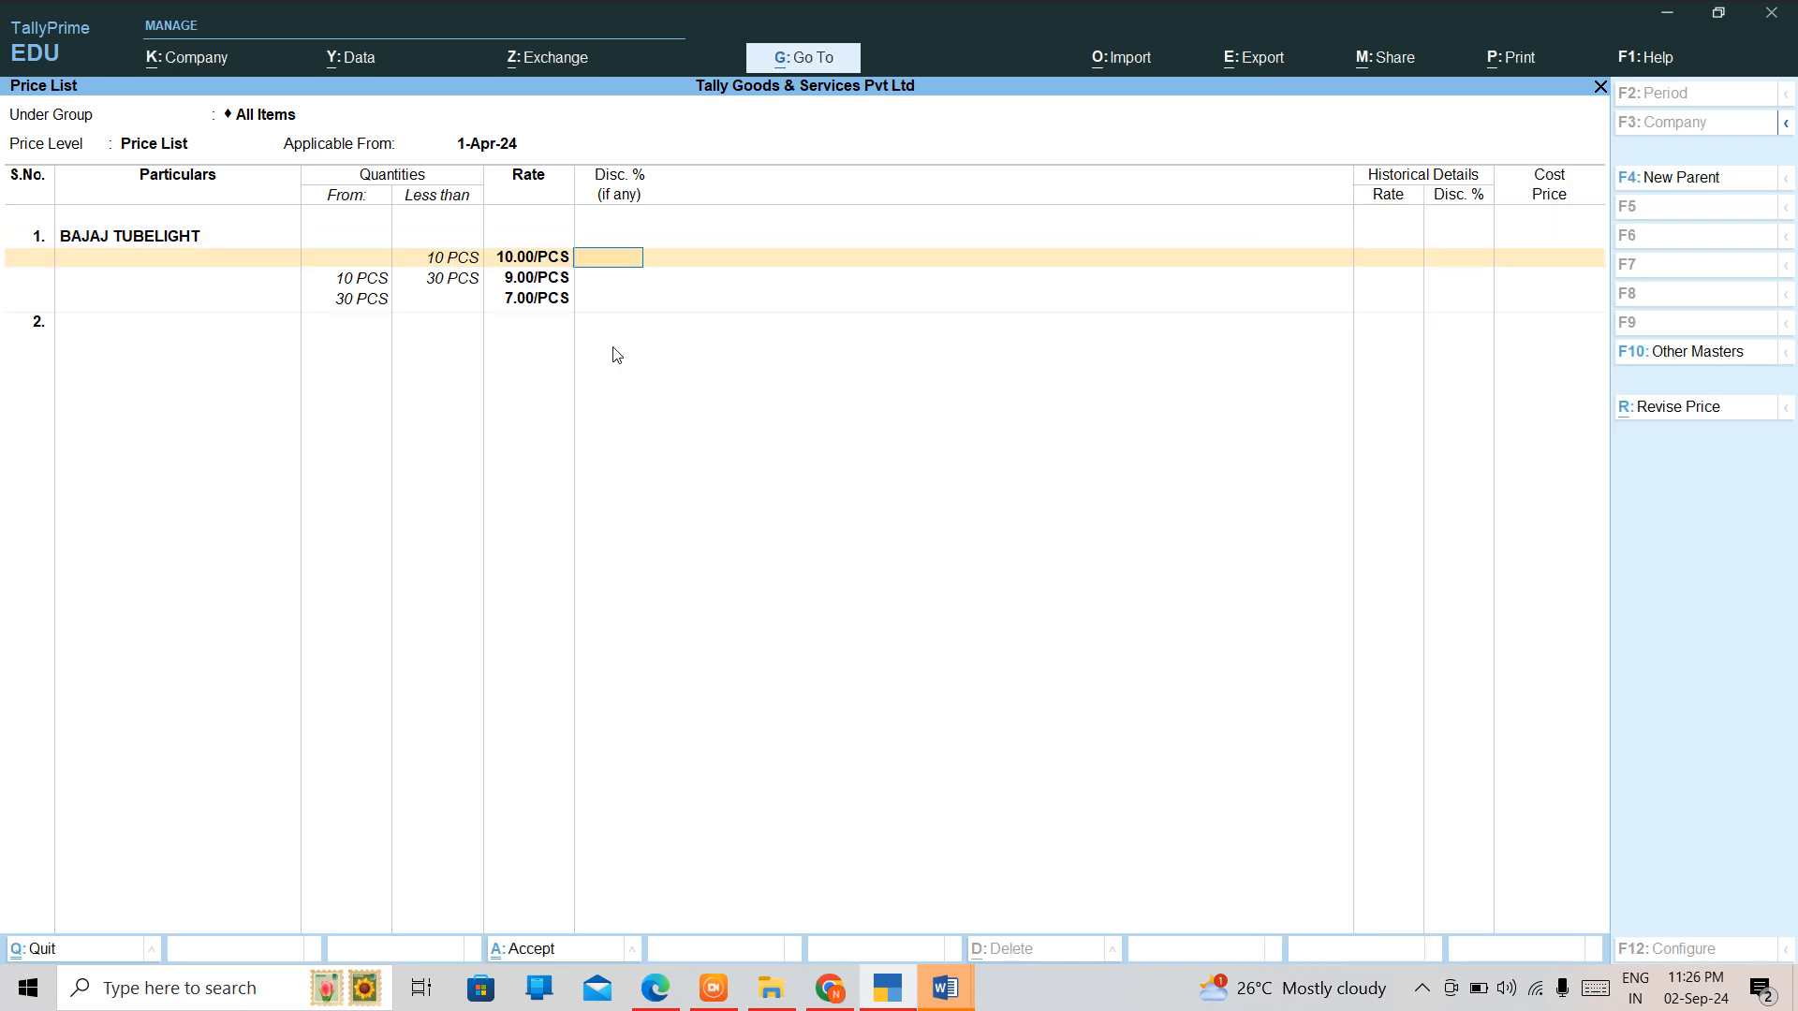
key("Return")
key("Return")
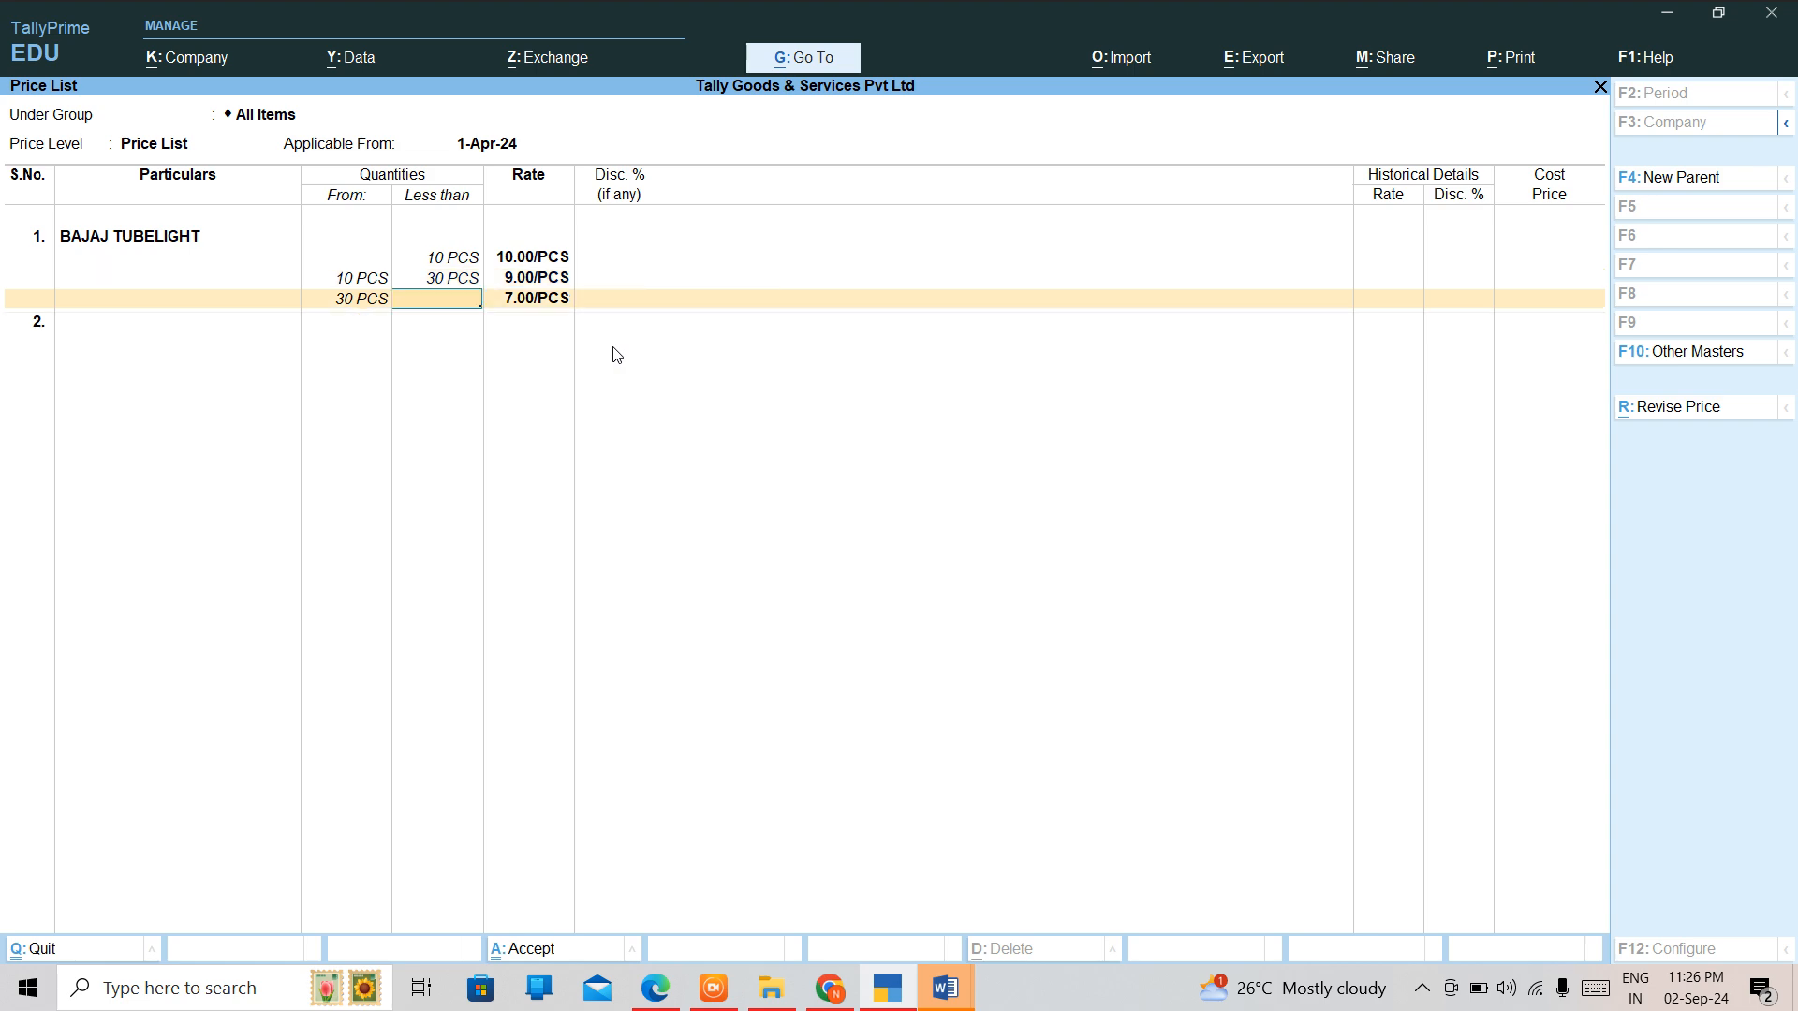
key("Return")
key("Return")
Add Bulb as the second item with a rate of 8,000 for quantities less than 5 PCS.
type("5")
key("Return")
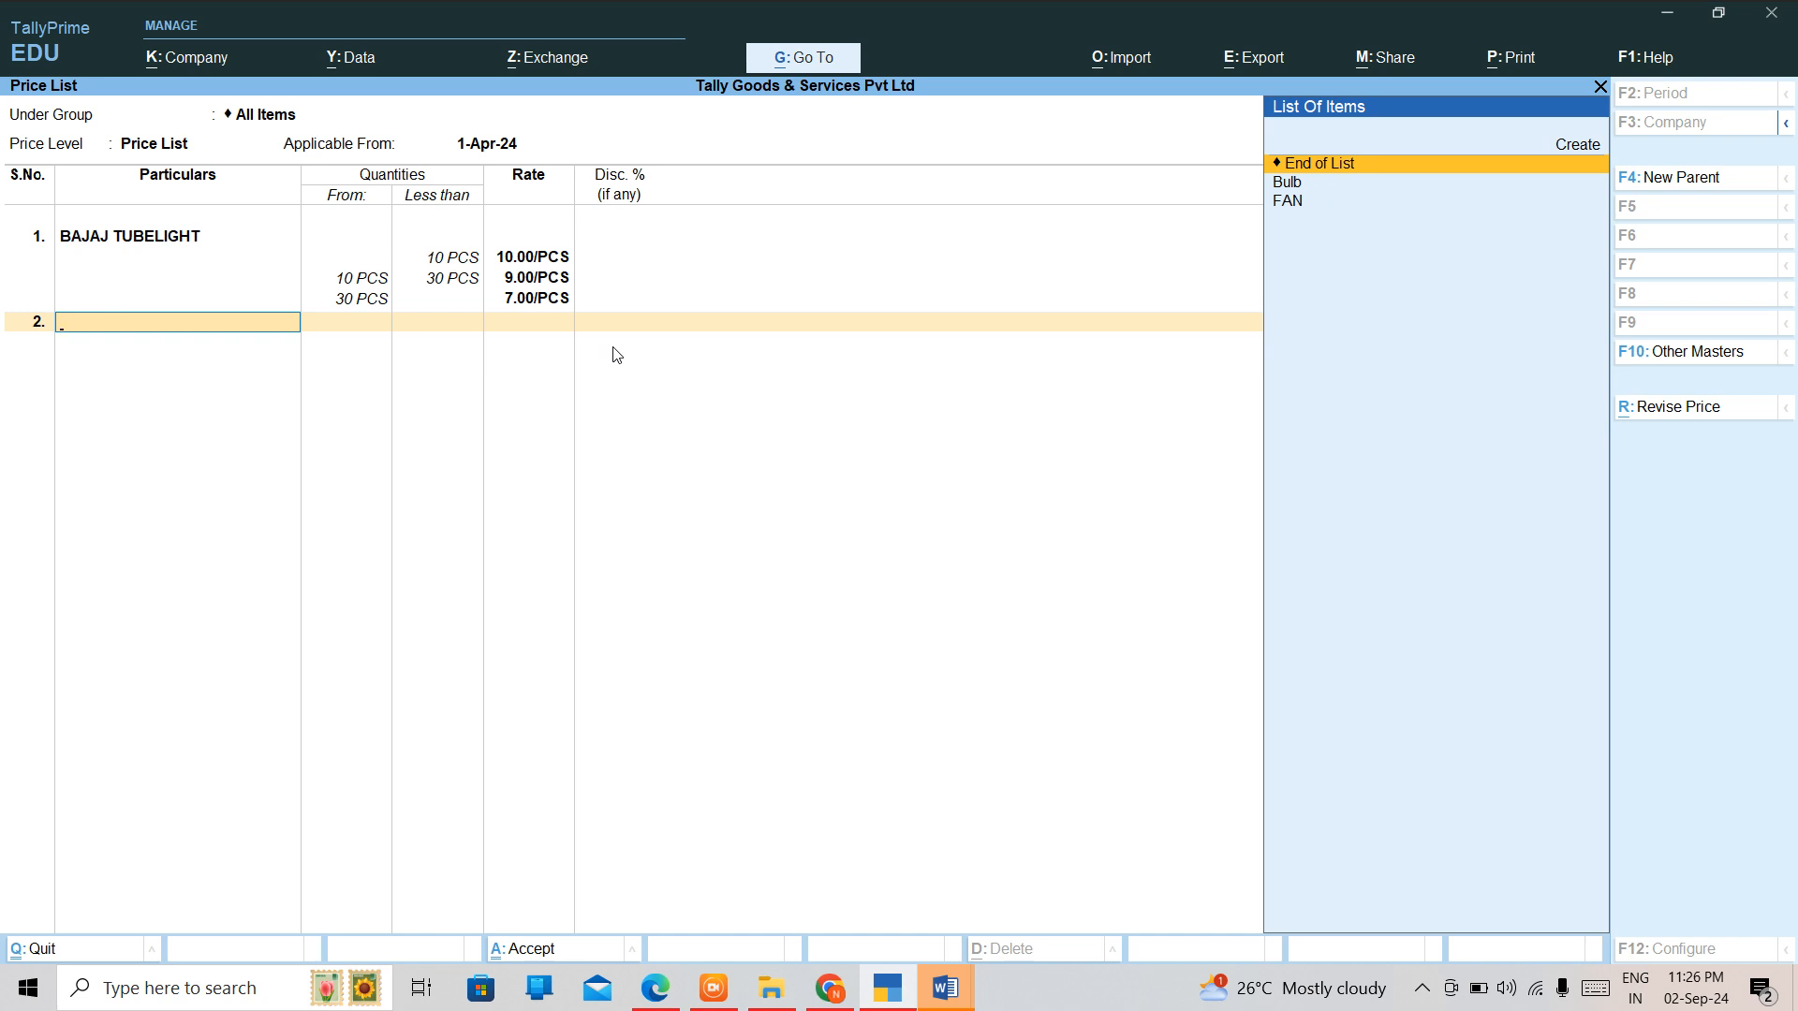
key("Down")
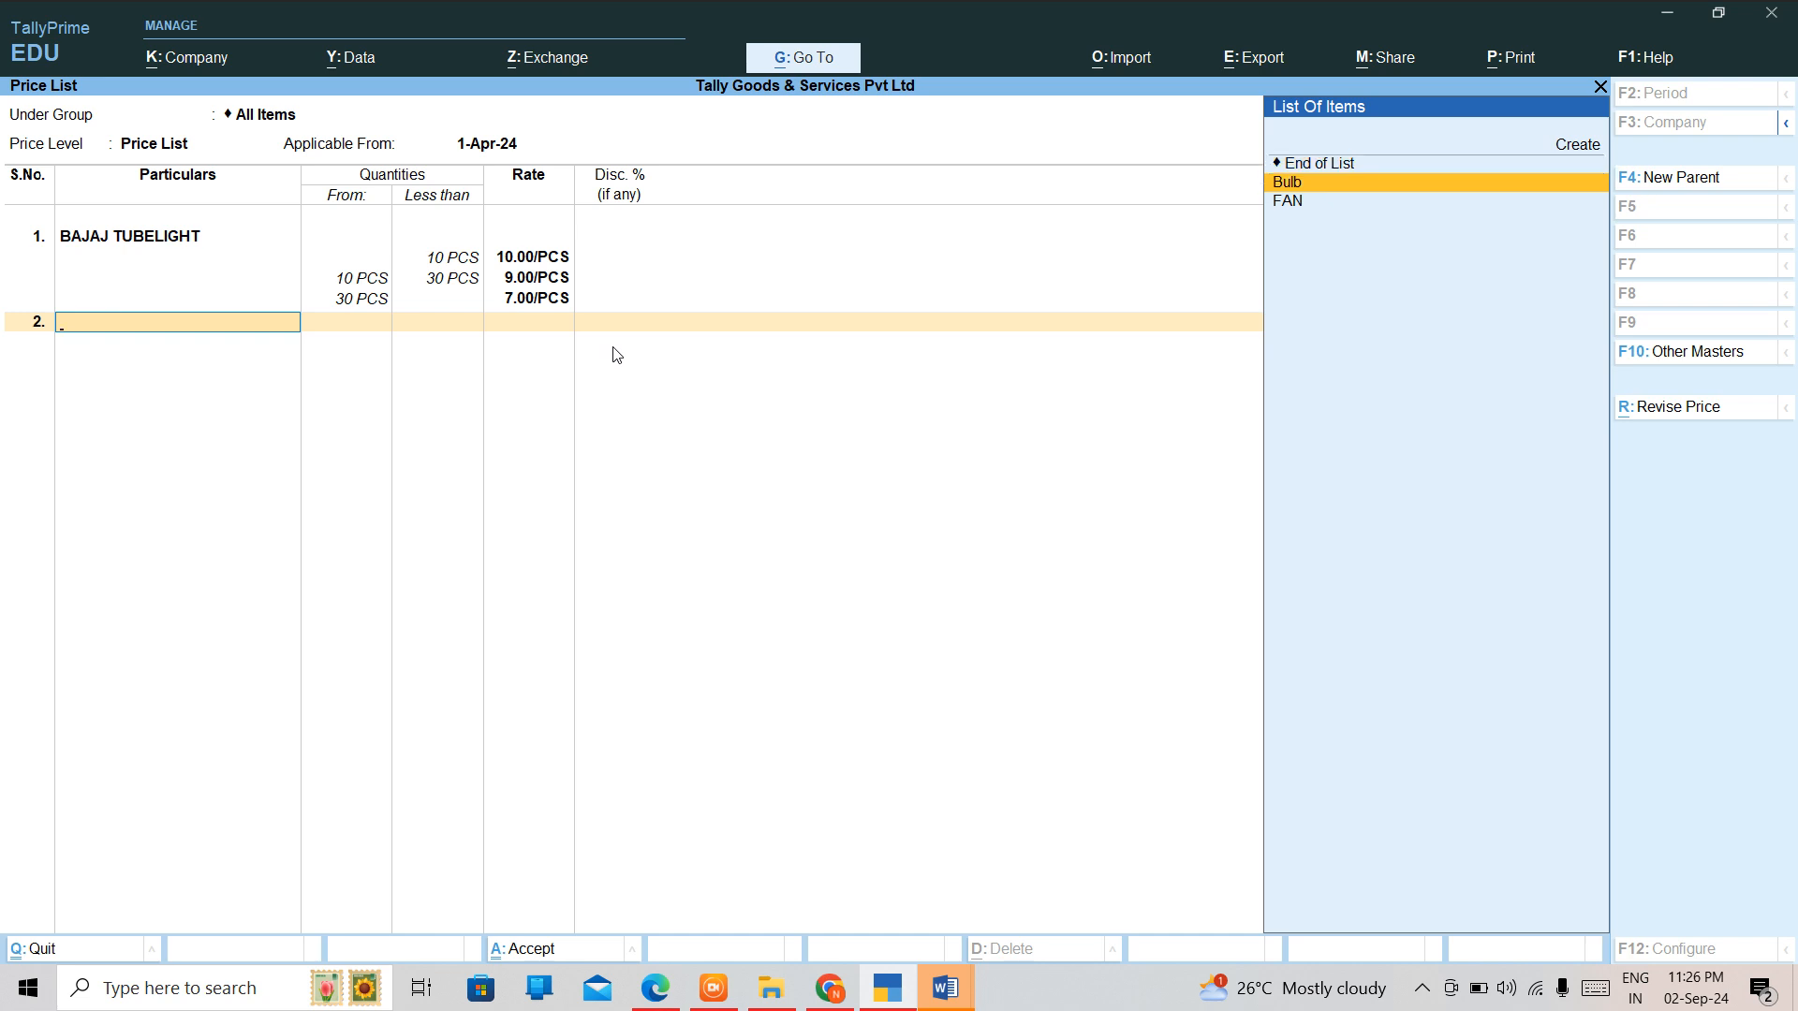
key("Return")
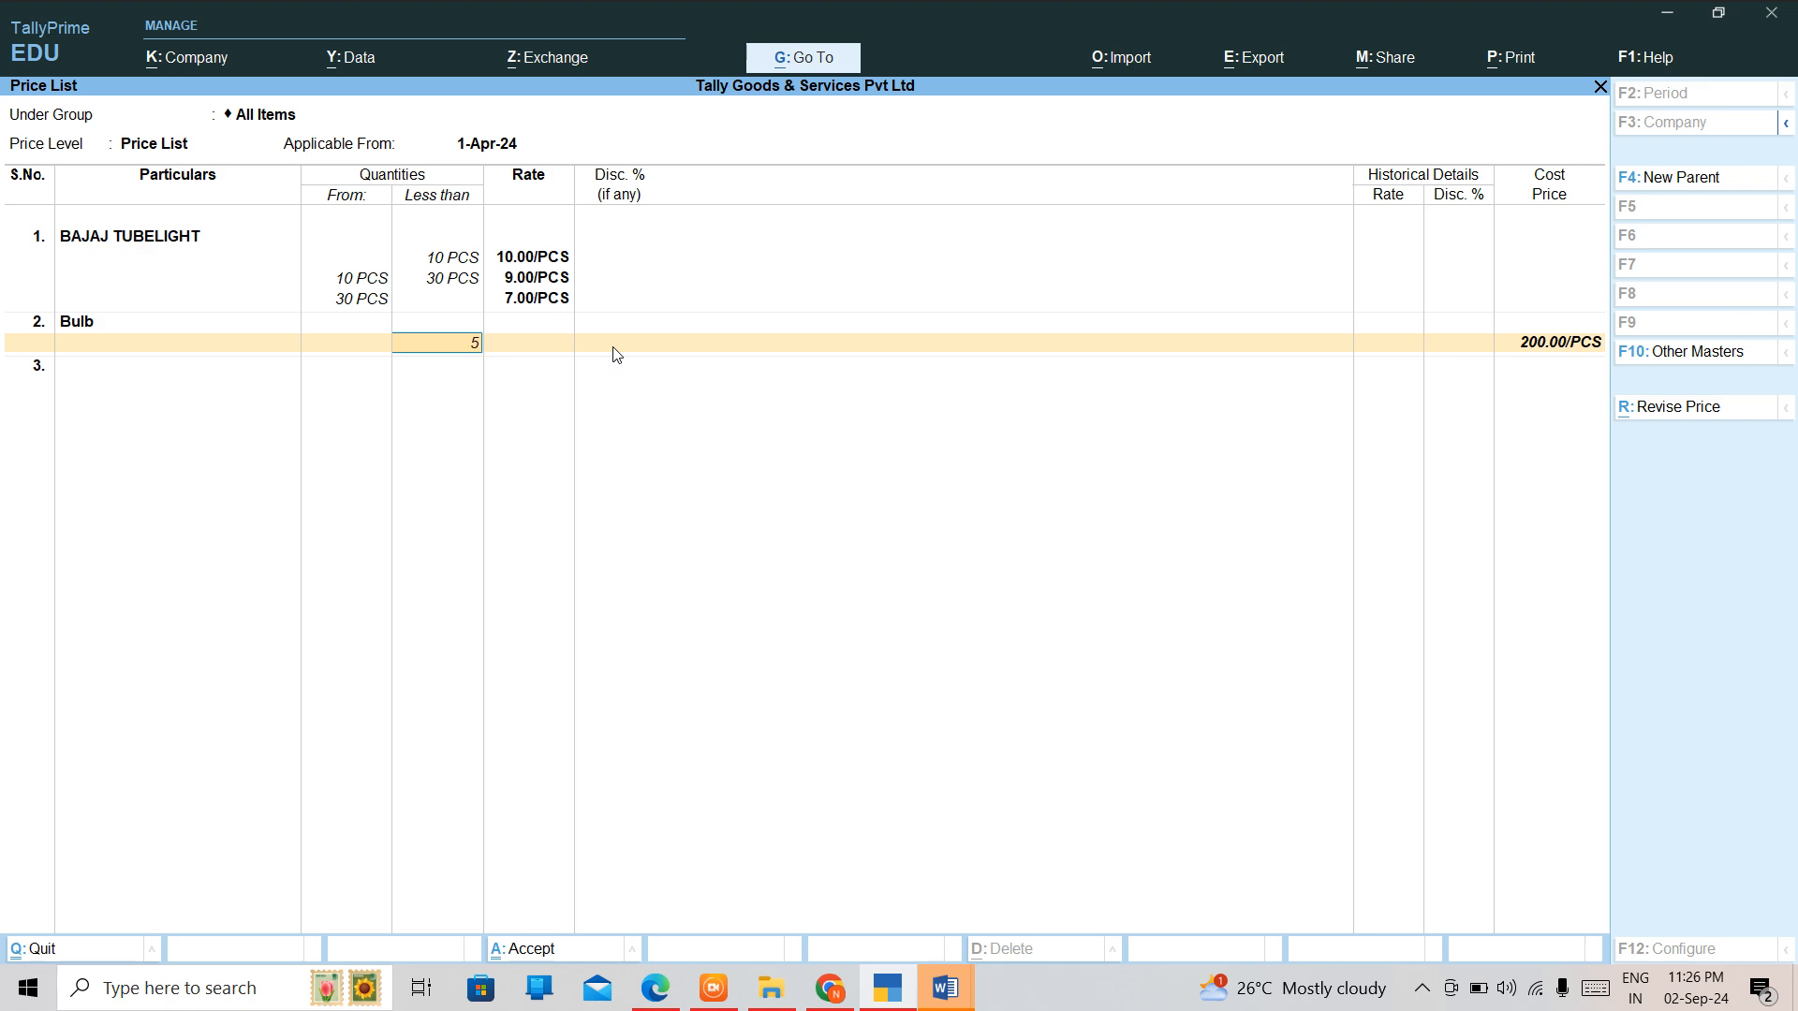
key("Return")
type("8000")
key("Return")
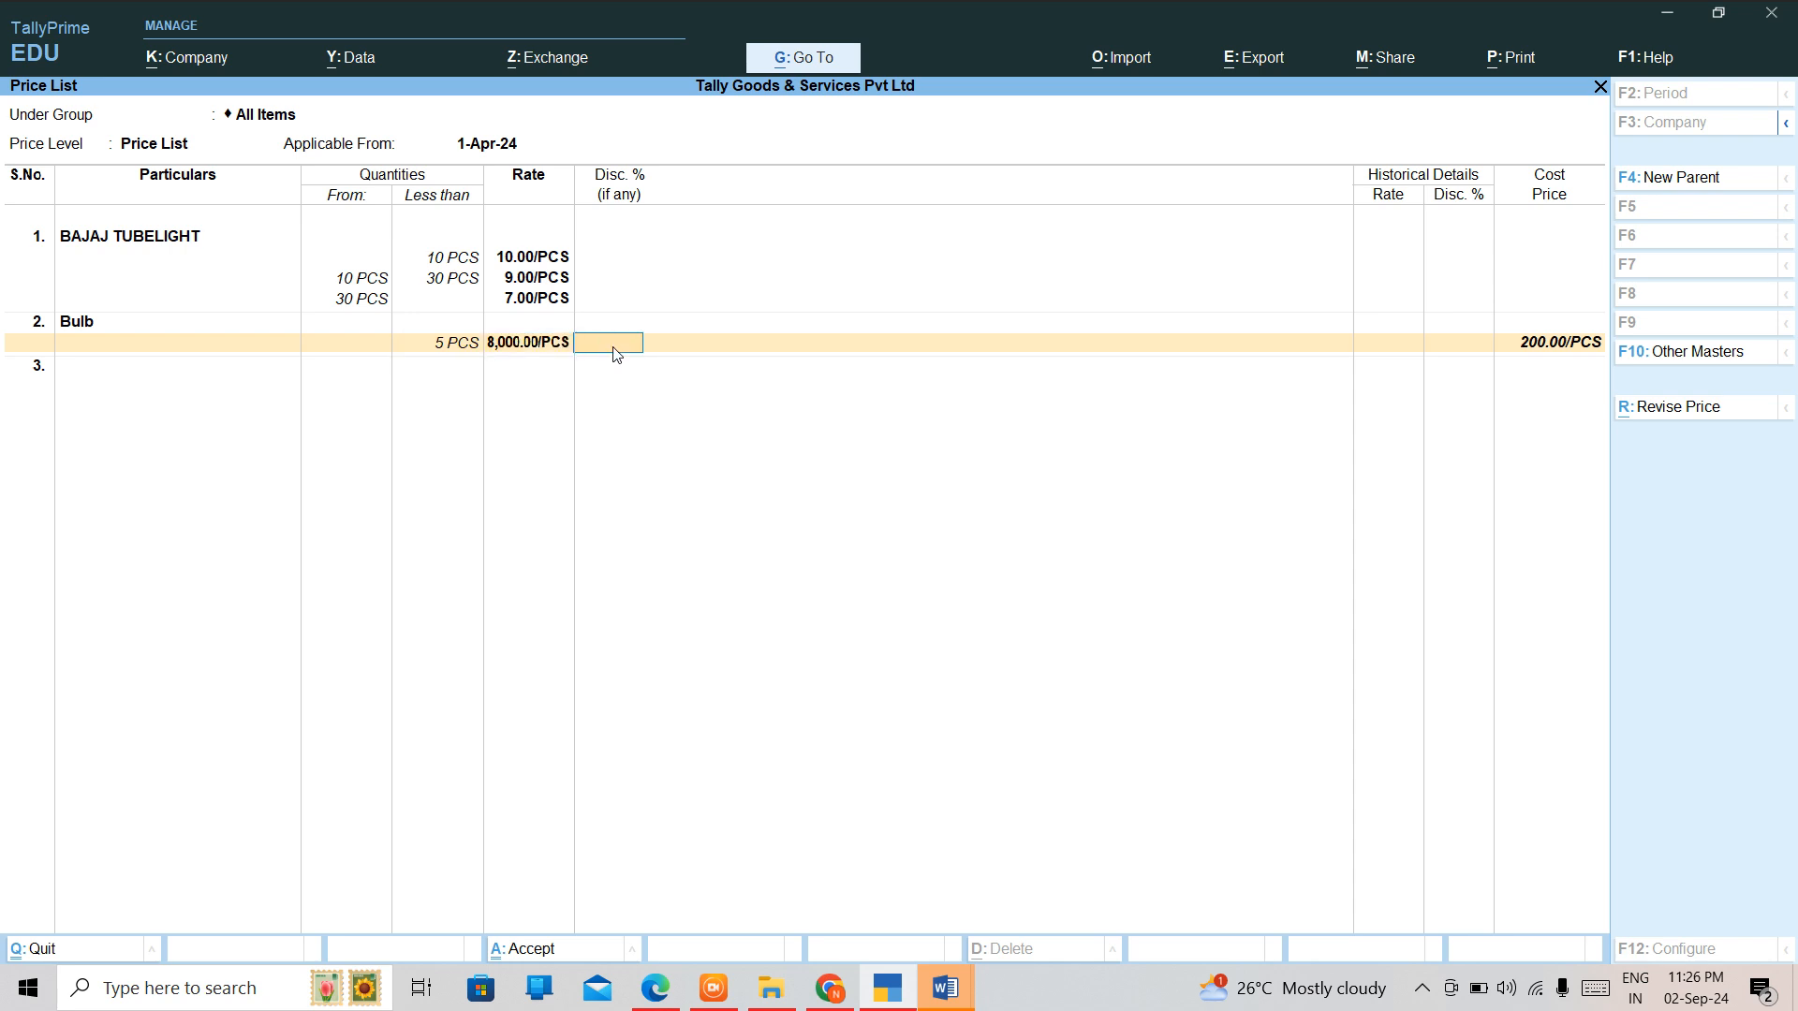
key("Return")
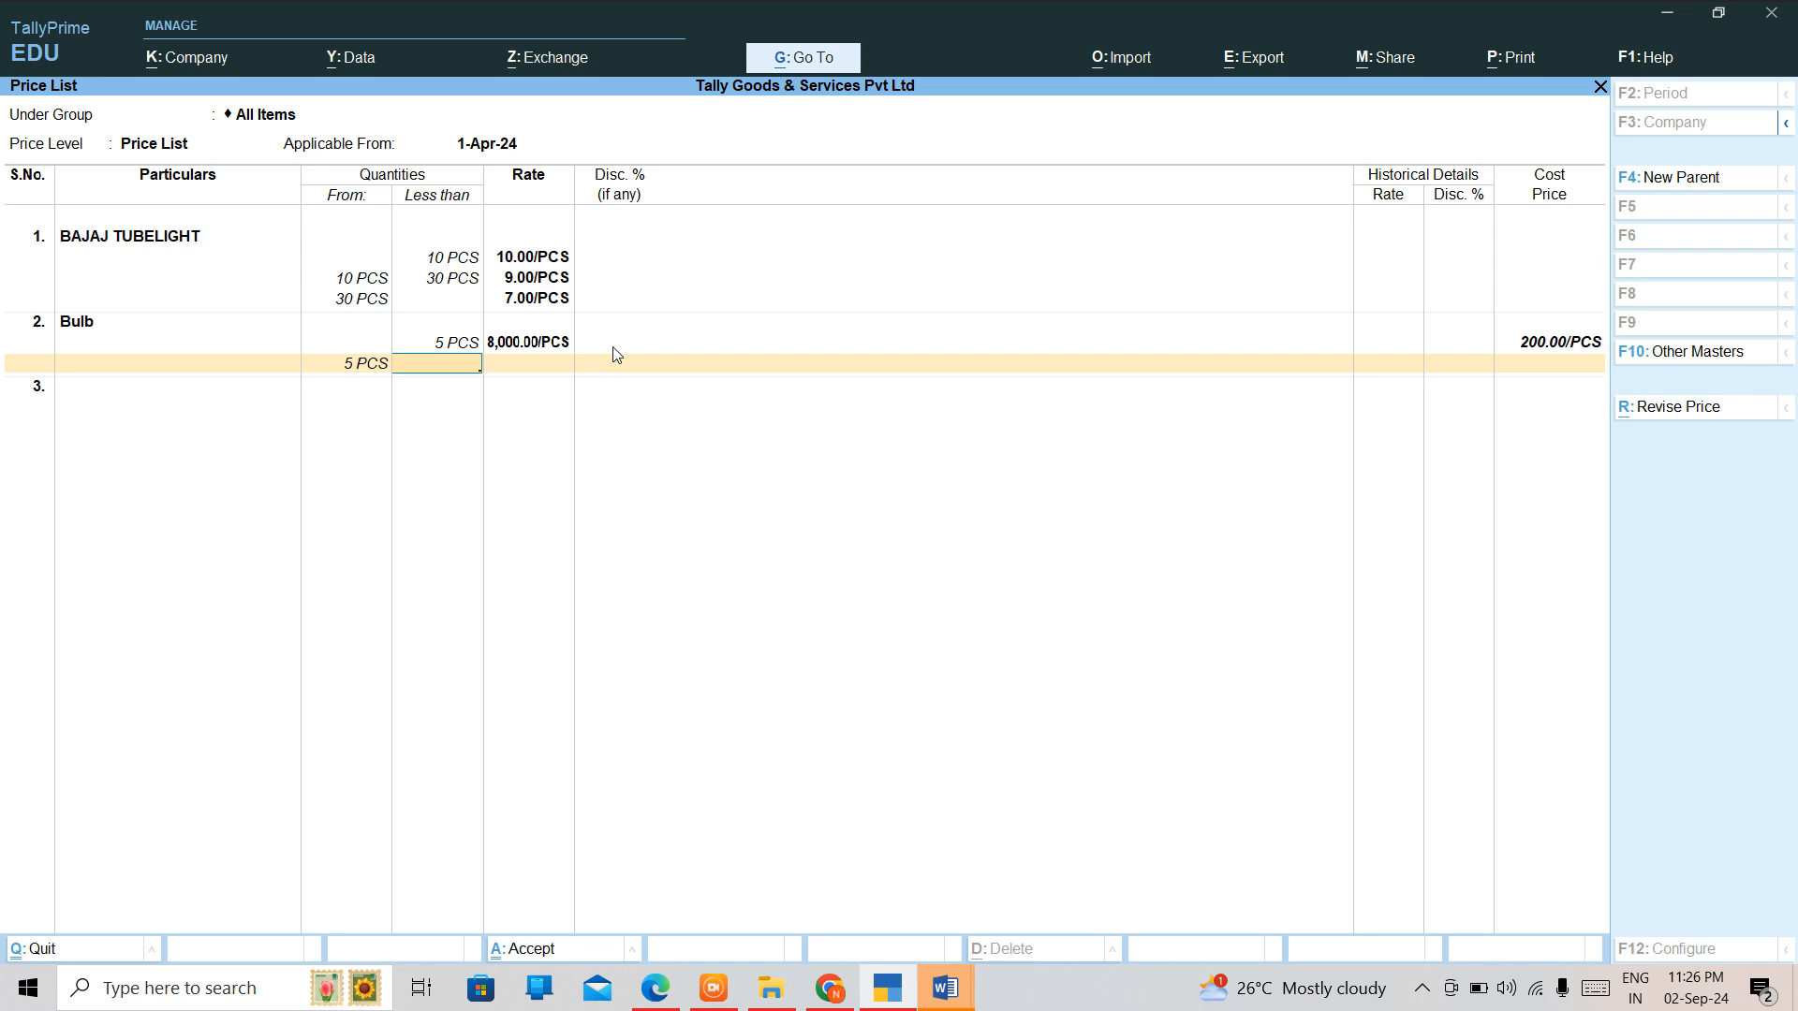
Set the Bulb rates to 7,500 from 5 to less than 10 PCS and 7,000 from 10 to less than 20 PCS.
type("10")
key("Return")
type("7500")
key("Return")
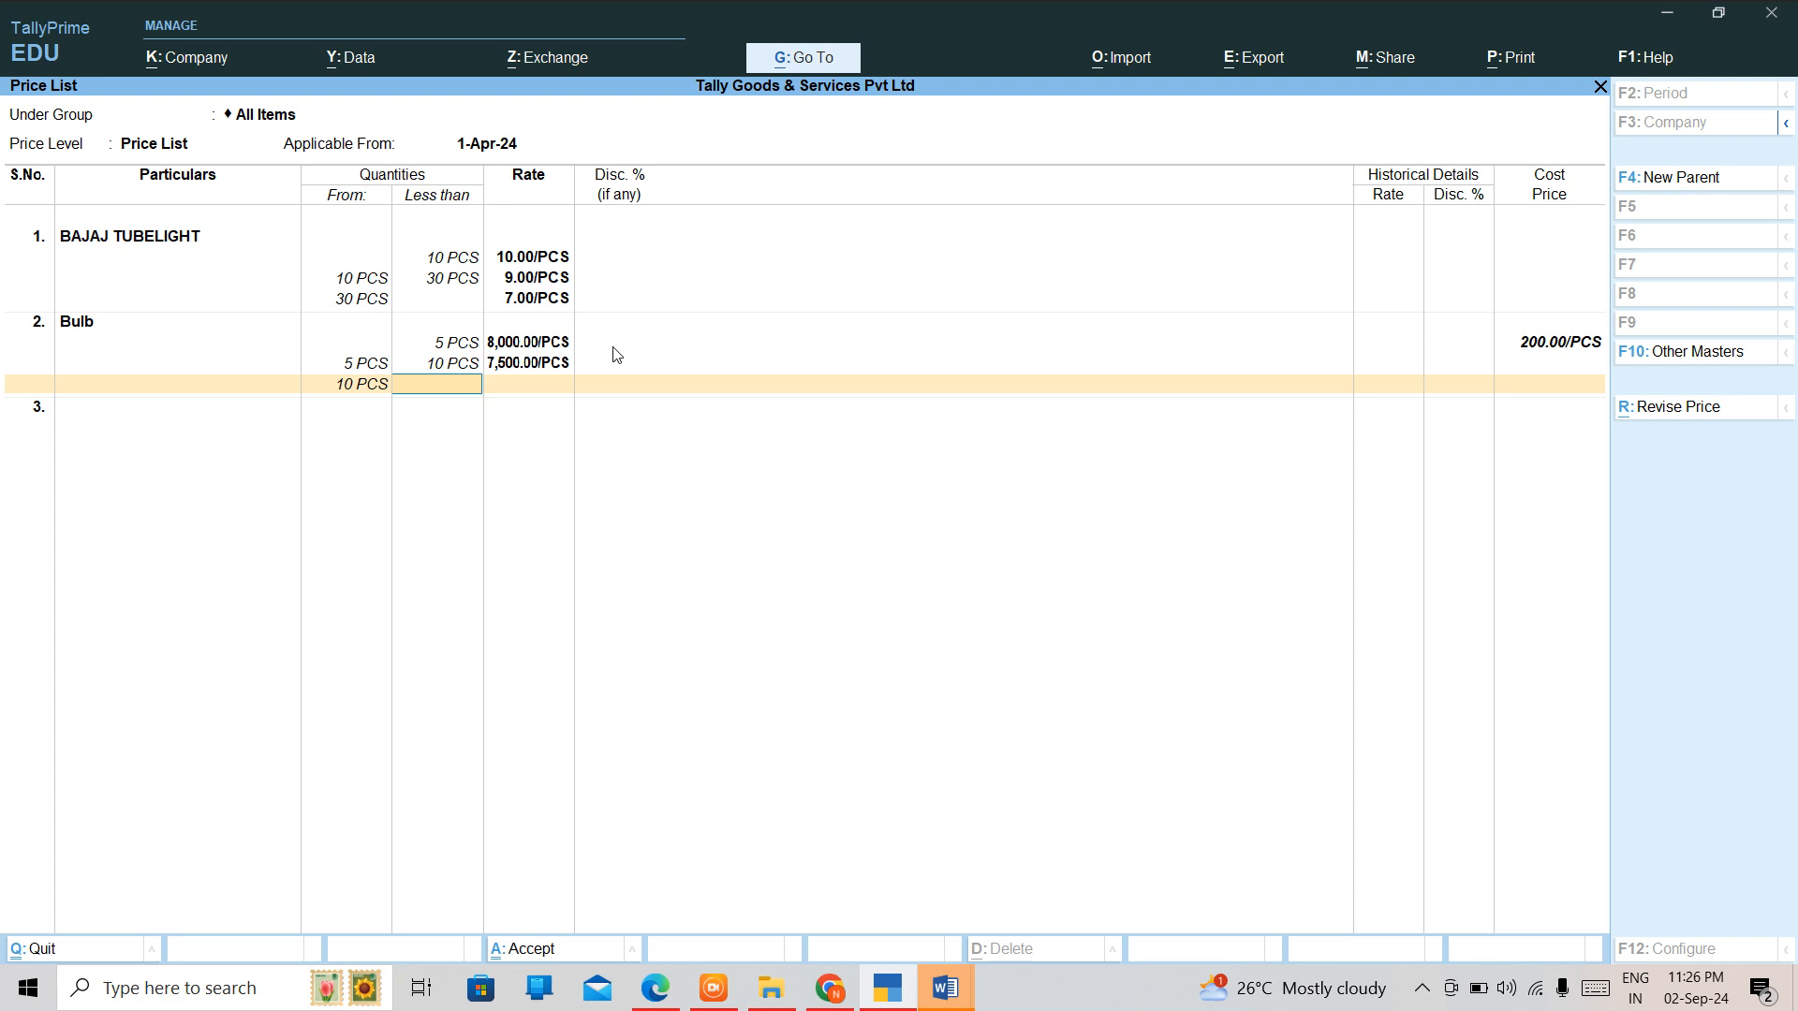
type("20")
key("Return")
type("7000")
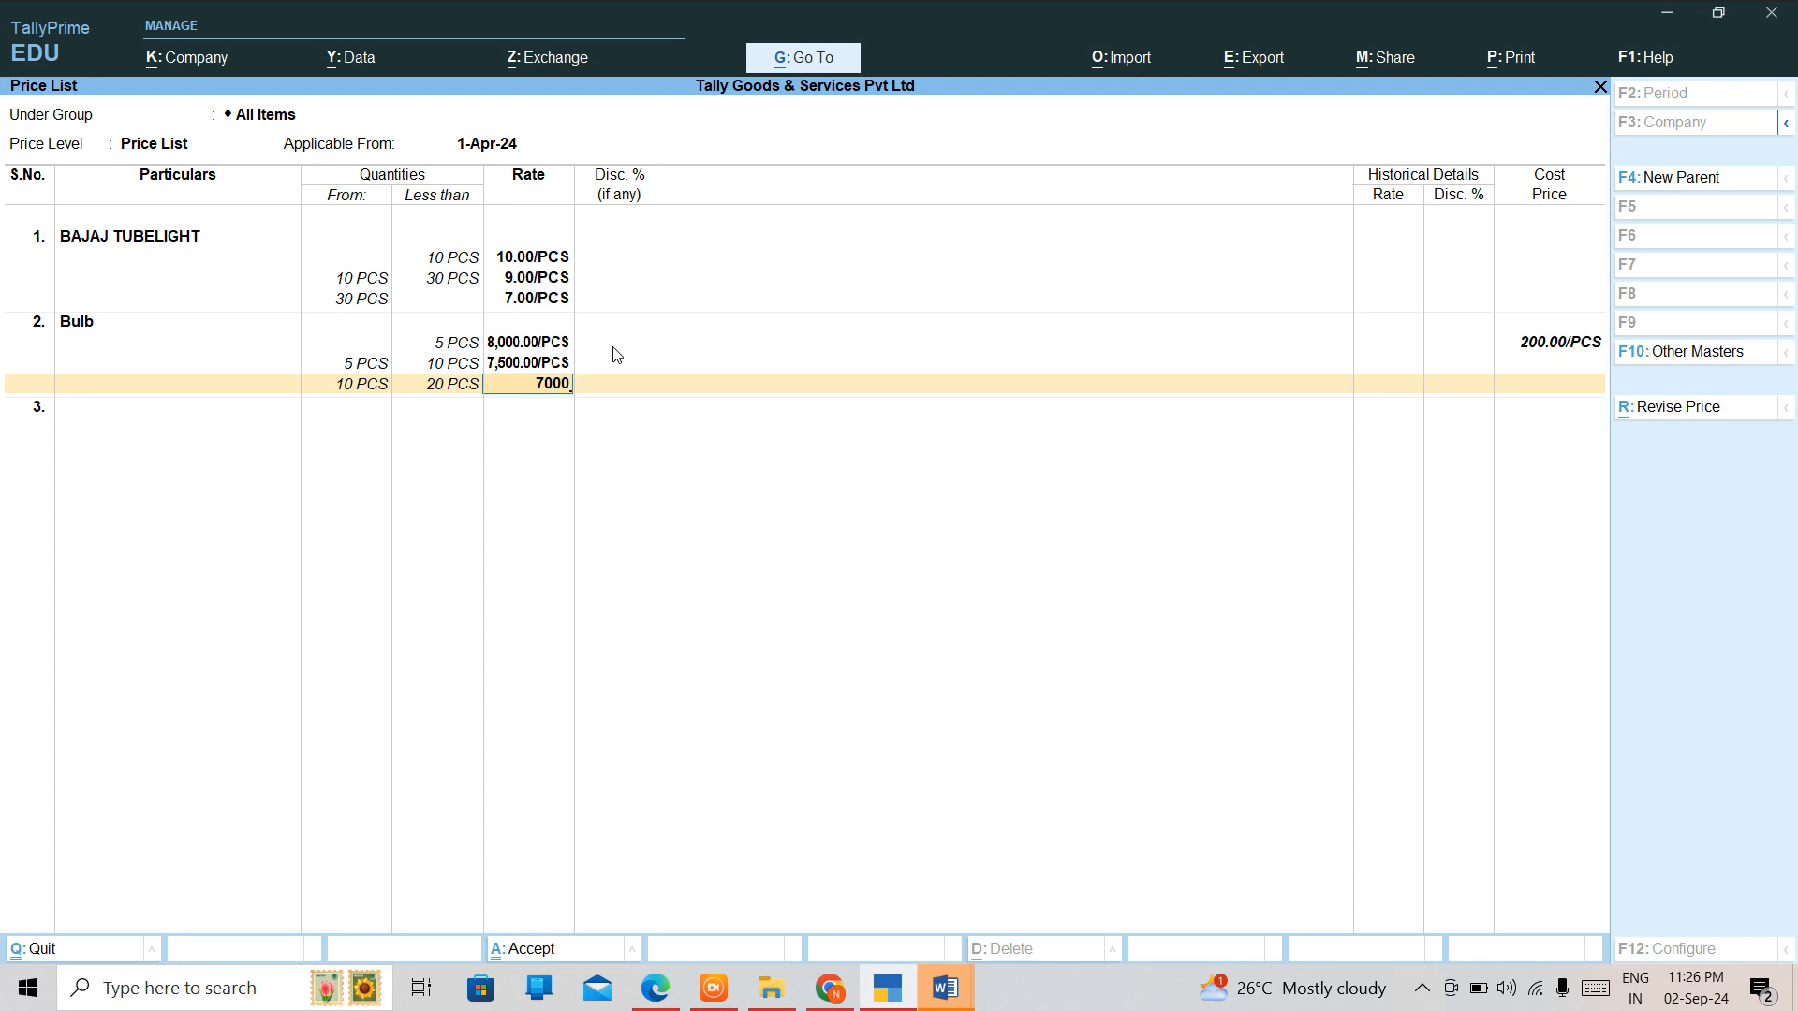
key("Return")
key("Return")
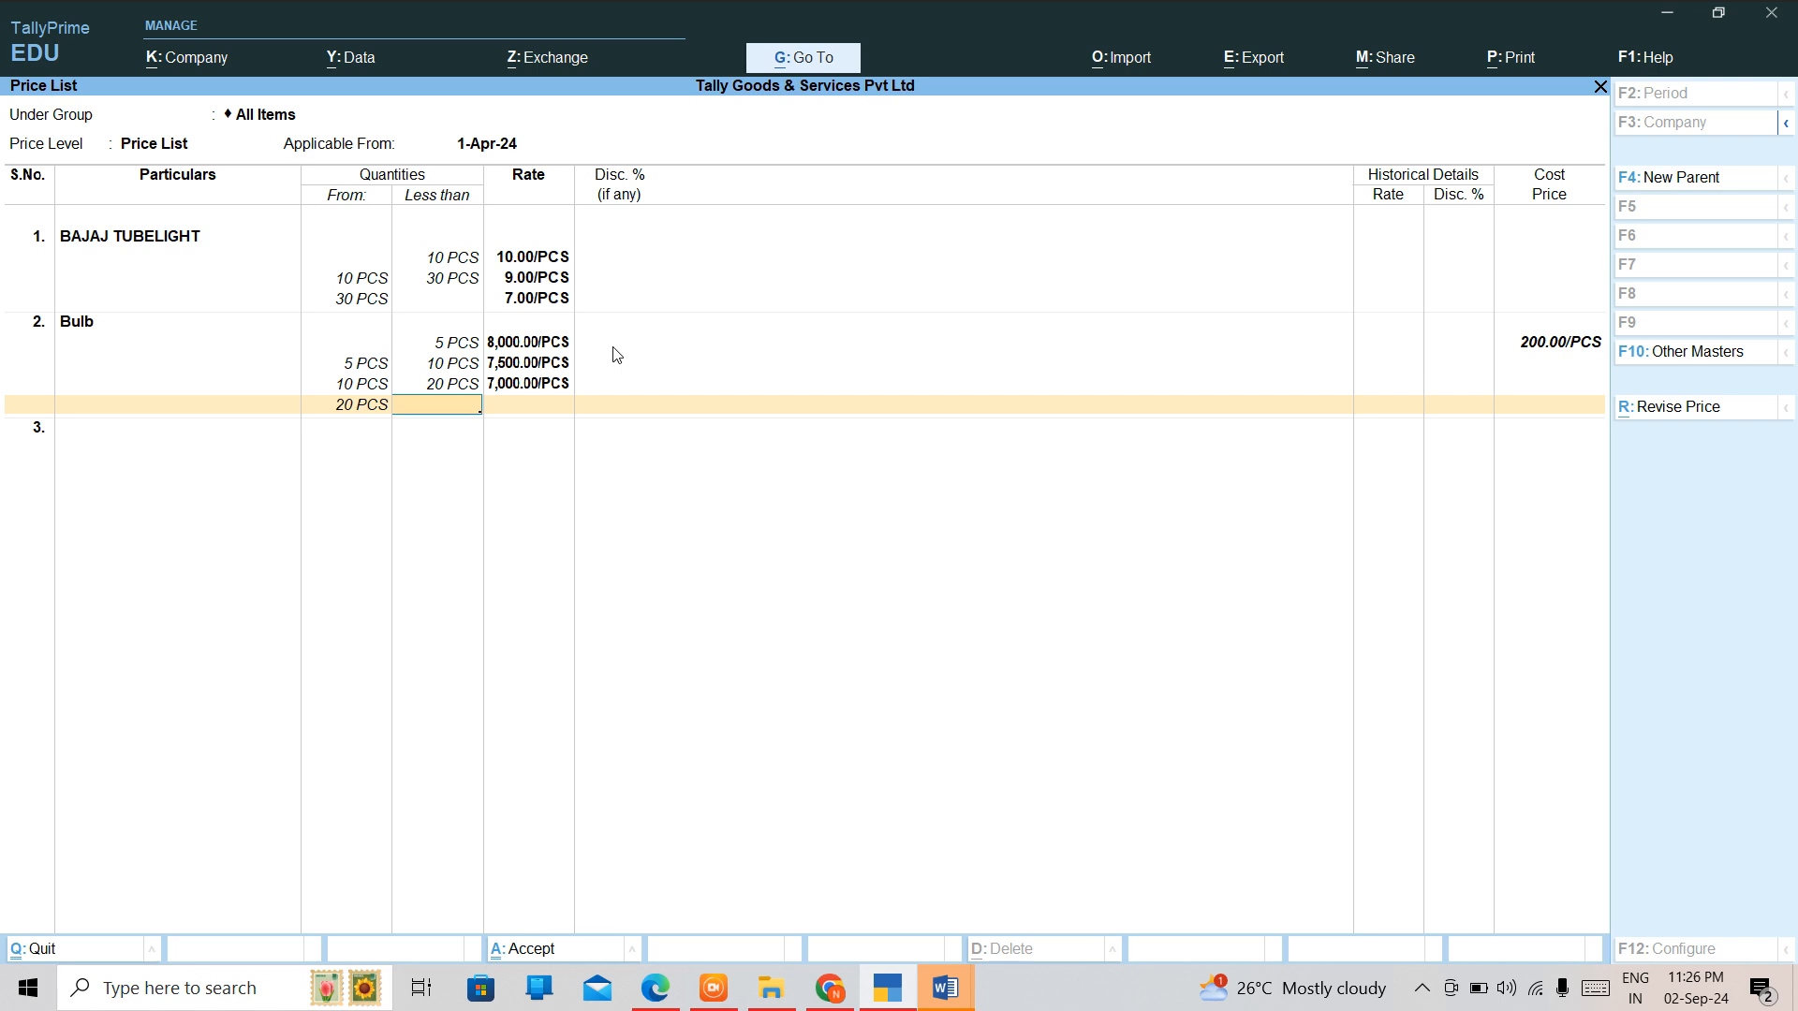
Set the Bulb rate to 6,900 for quantities from 20 to less than 50 PCS, without a discount.
type("2")
key("BackSpace")
type("50")
key("Return")
type("6900")
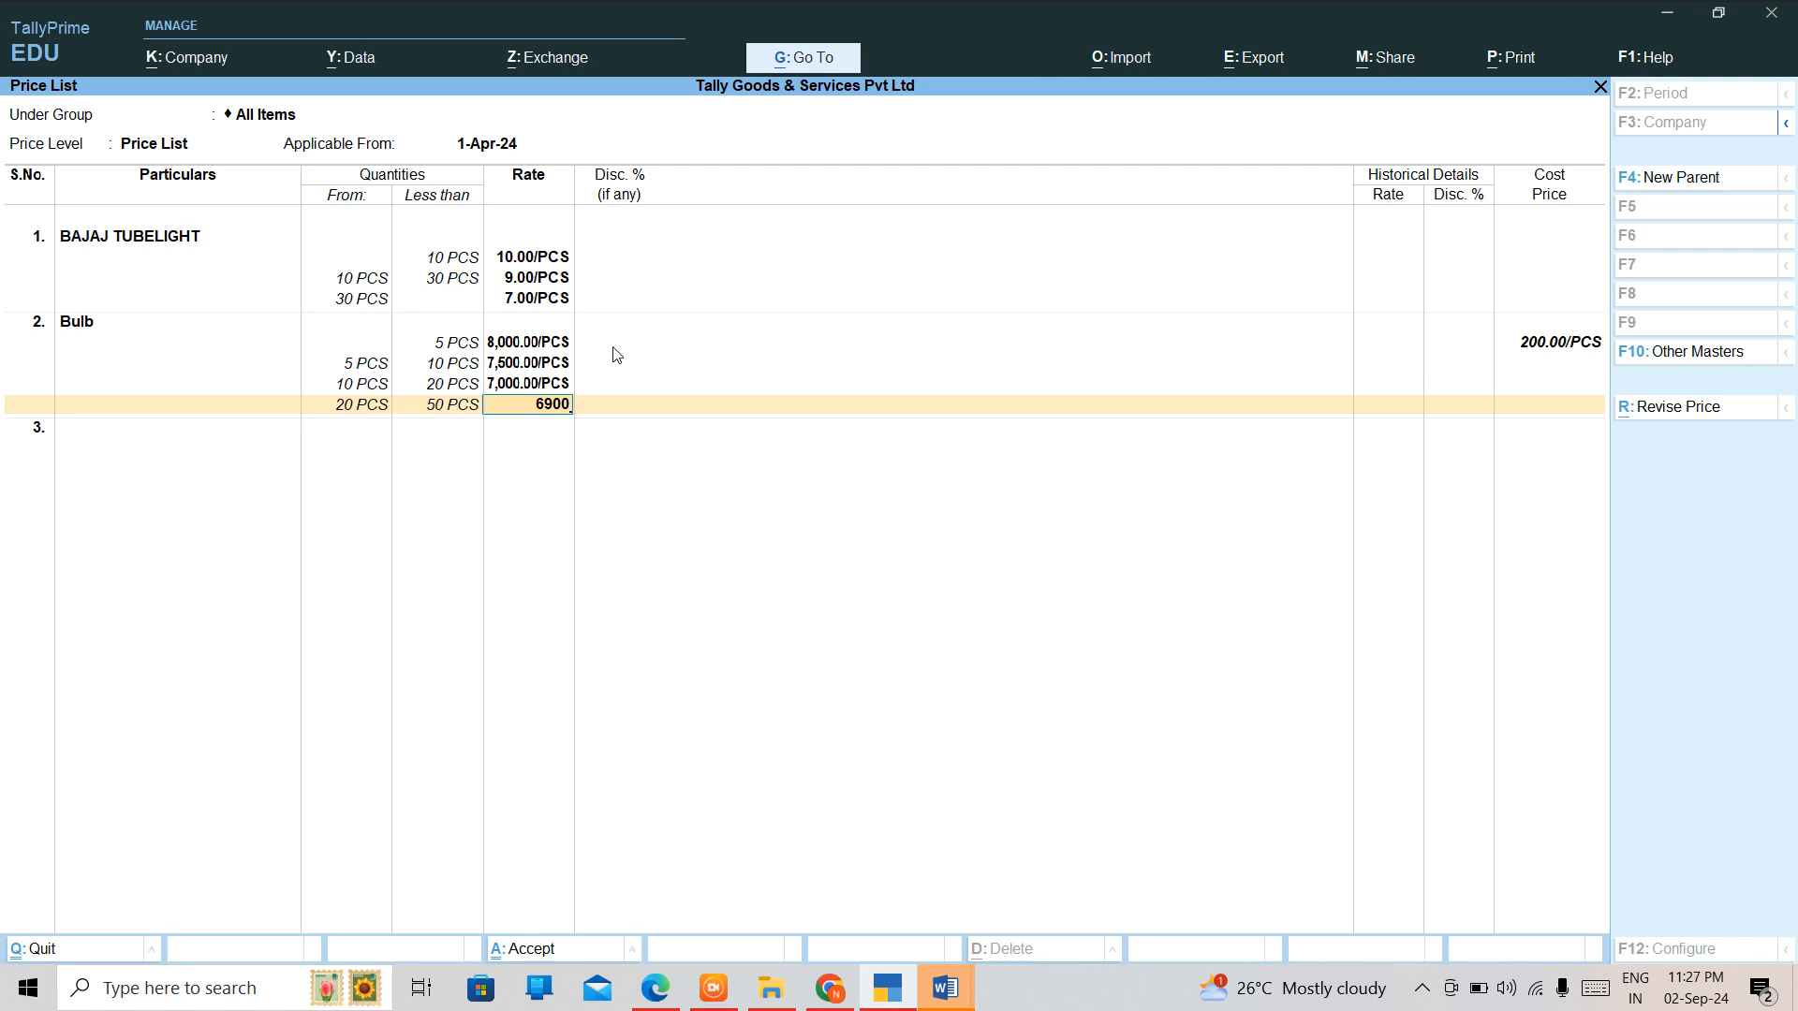
key("Return")
key("Return")
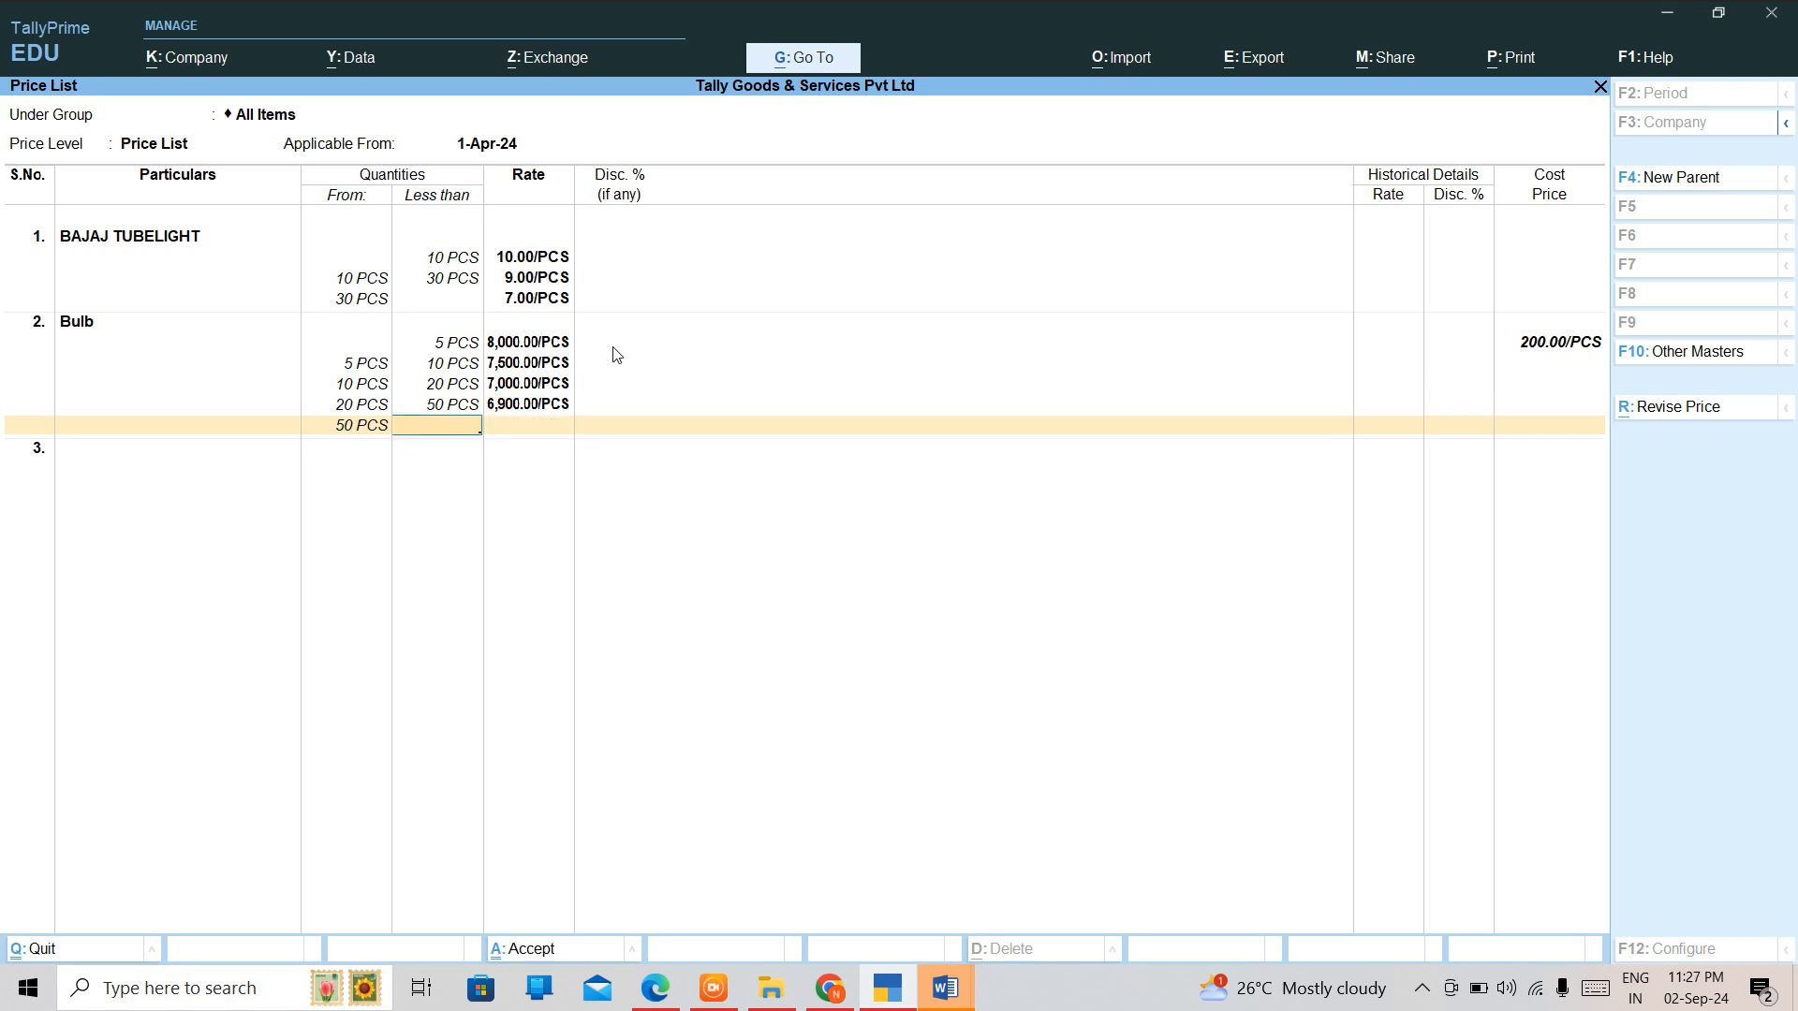
Set the Bulb rate to 6,500 for quantities from 50 PCS, without an upper limit or discount.
key("Return")
type("6500")
key("Return")
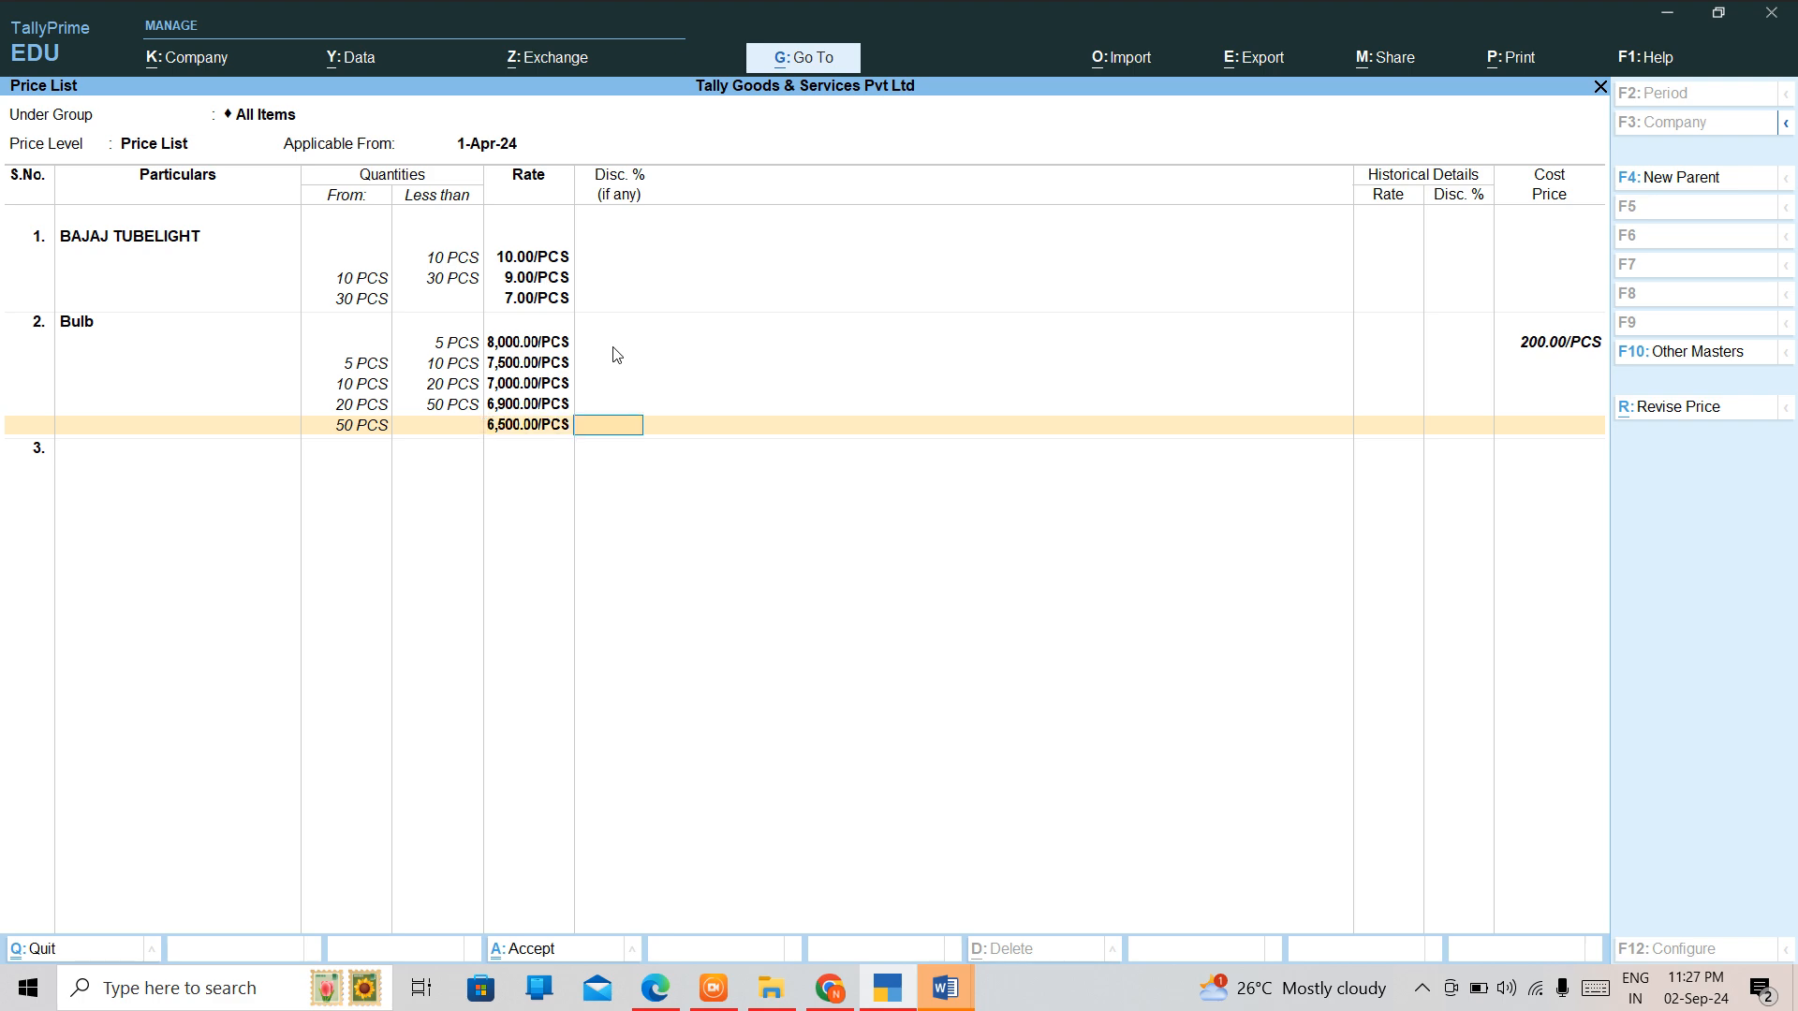
key("Return")
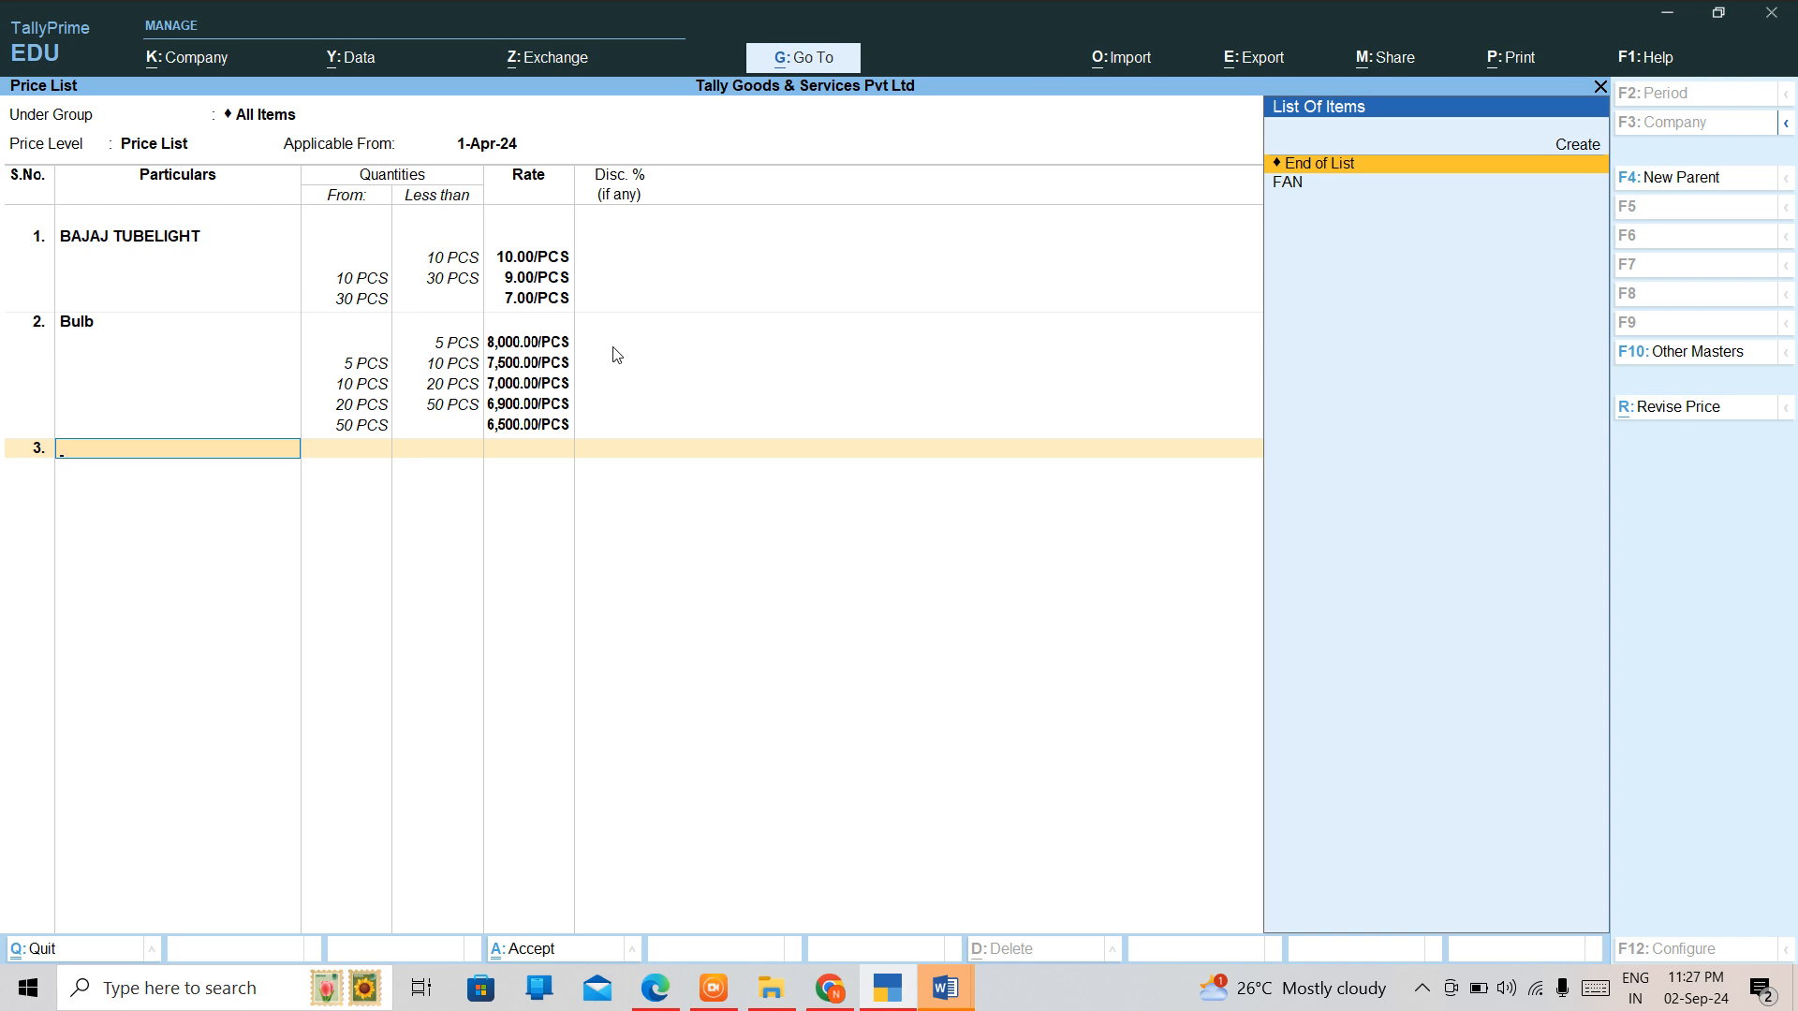
key("BackSpace")
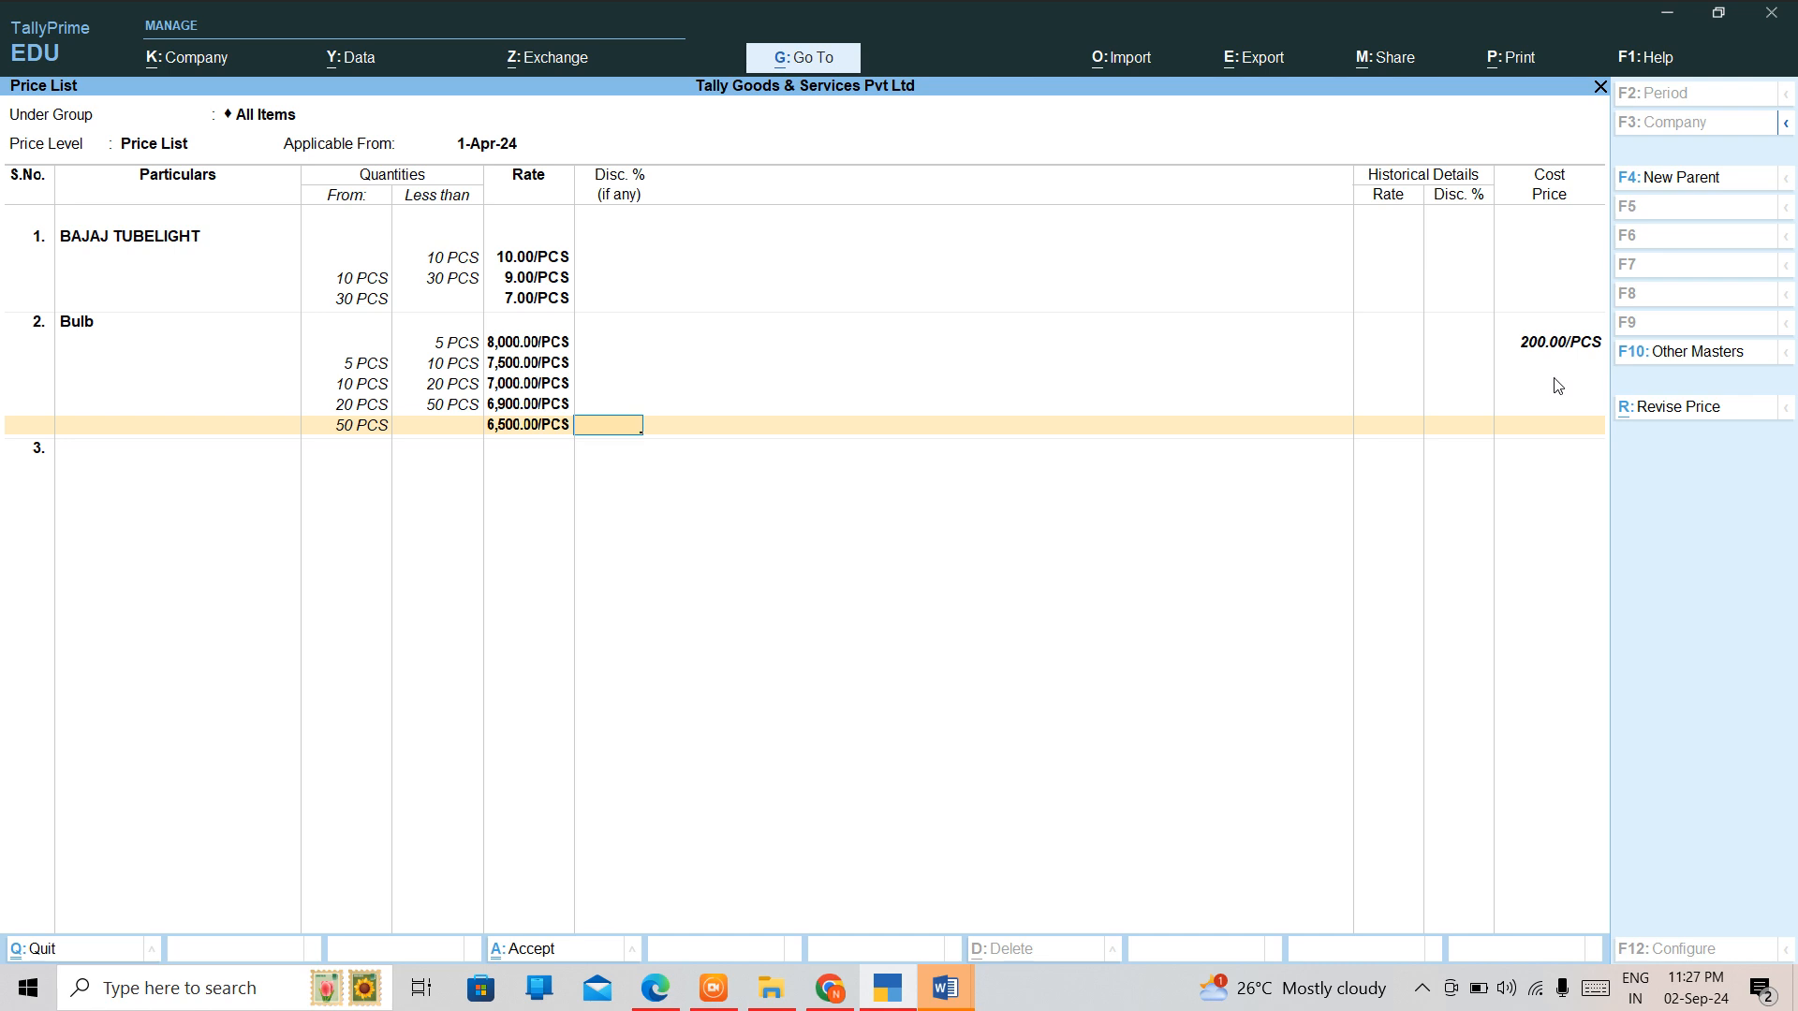
key("Return")
key("Down")
key("Return")
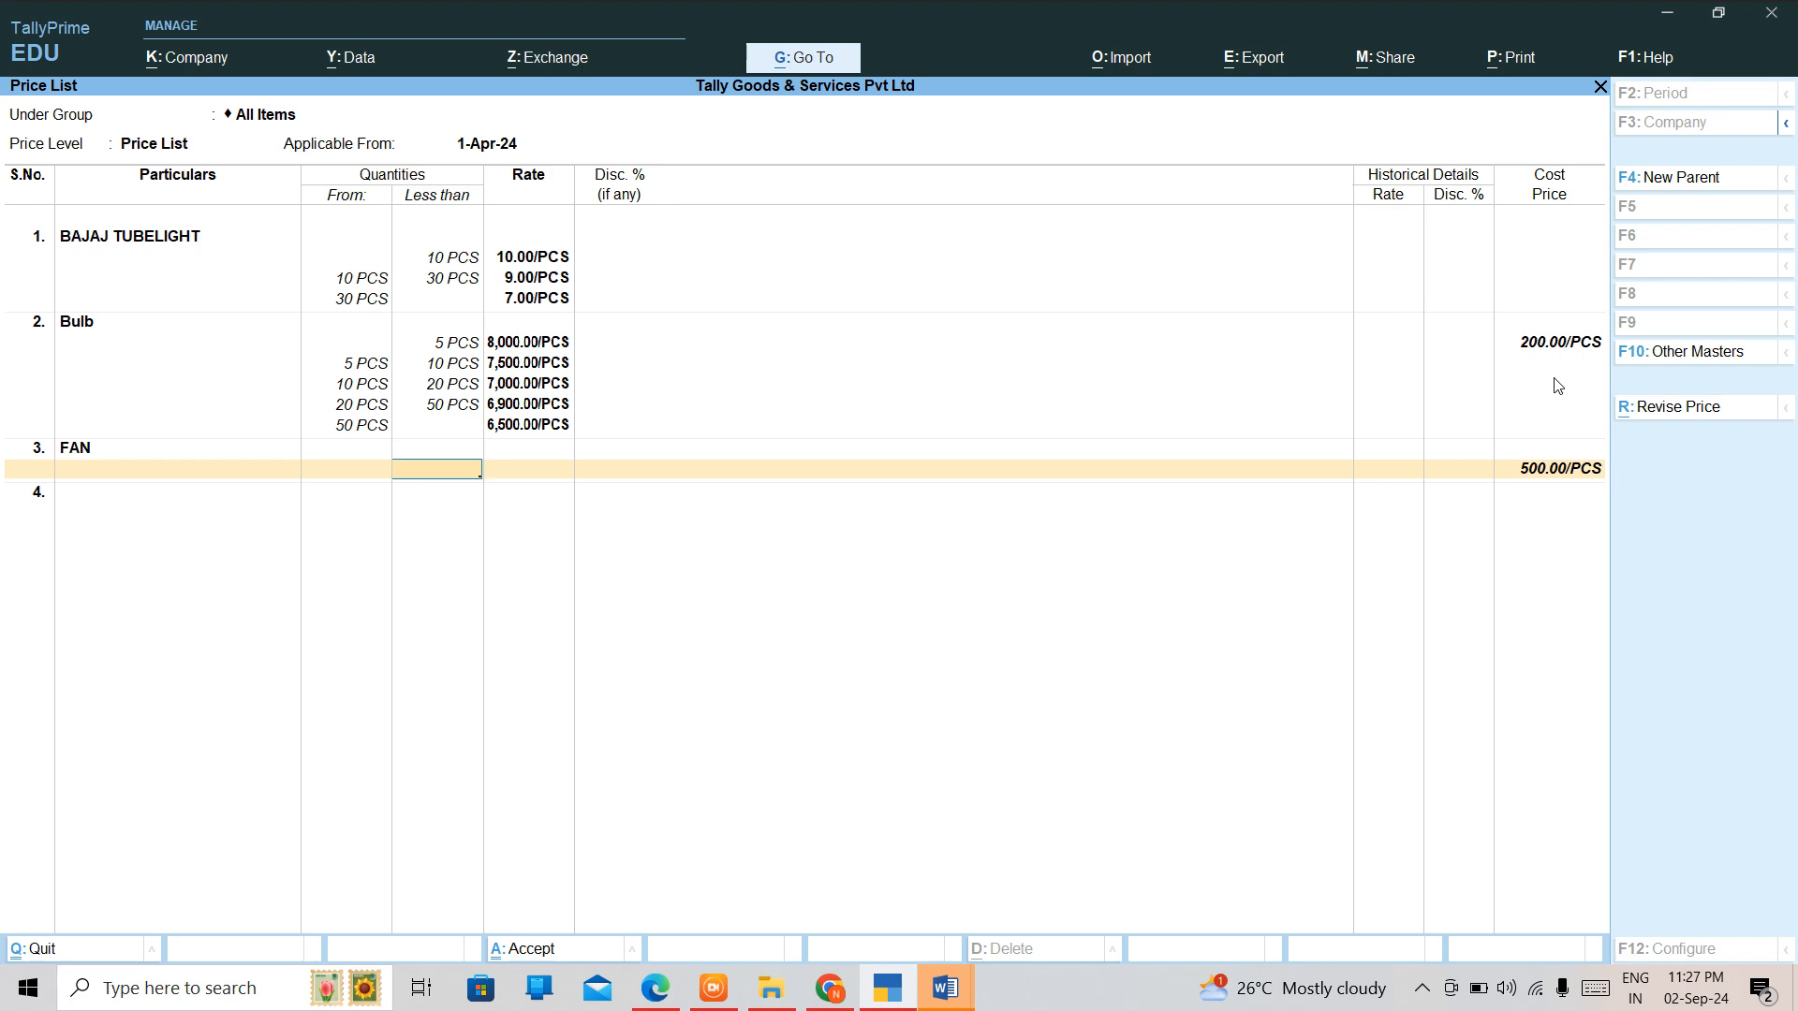
key("BackSpace")
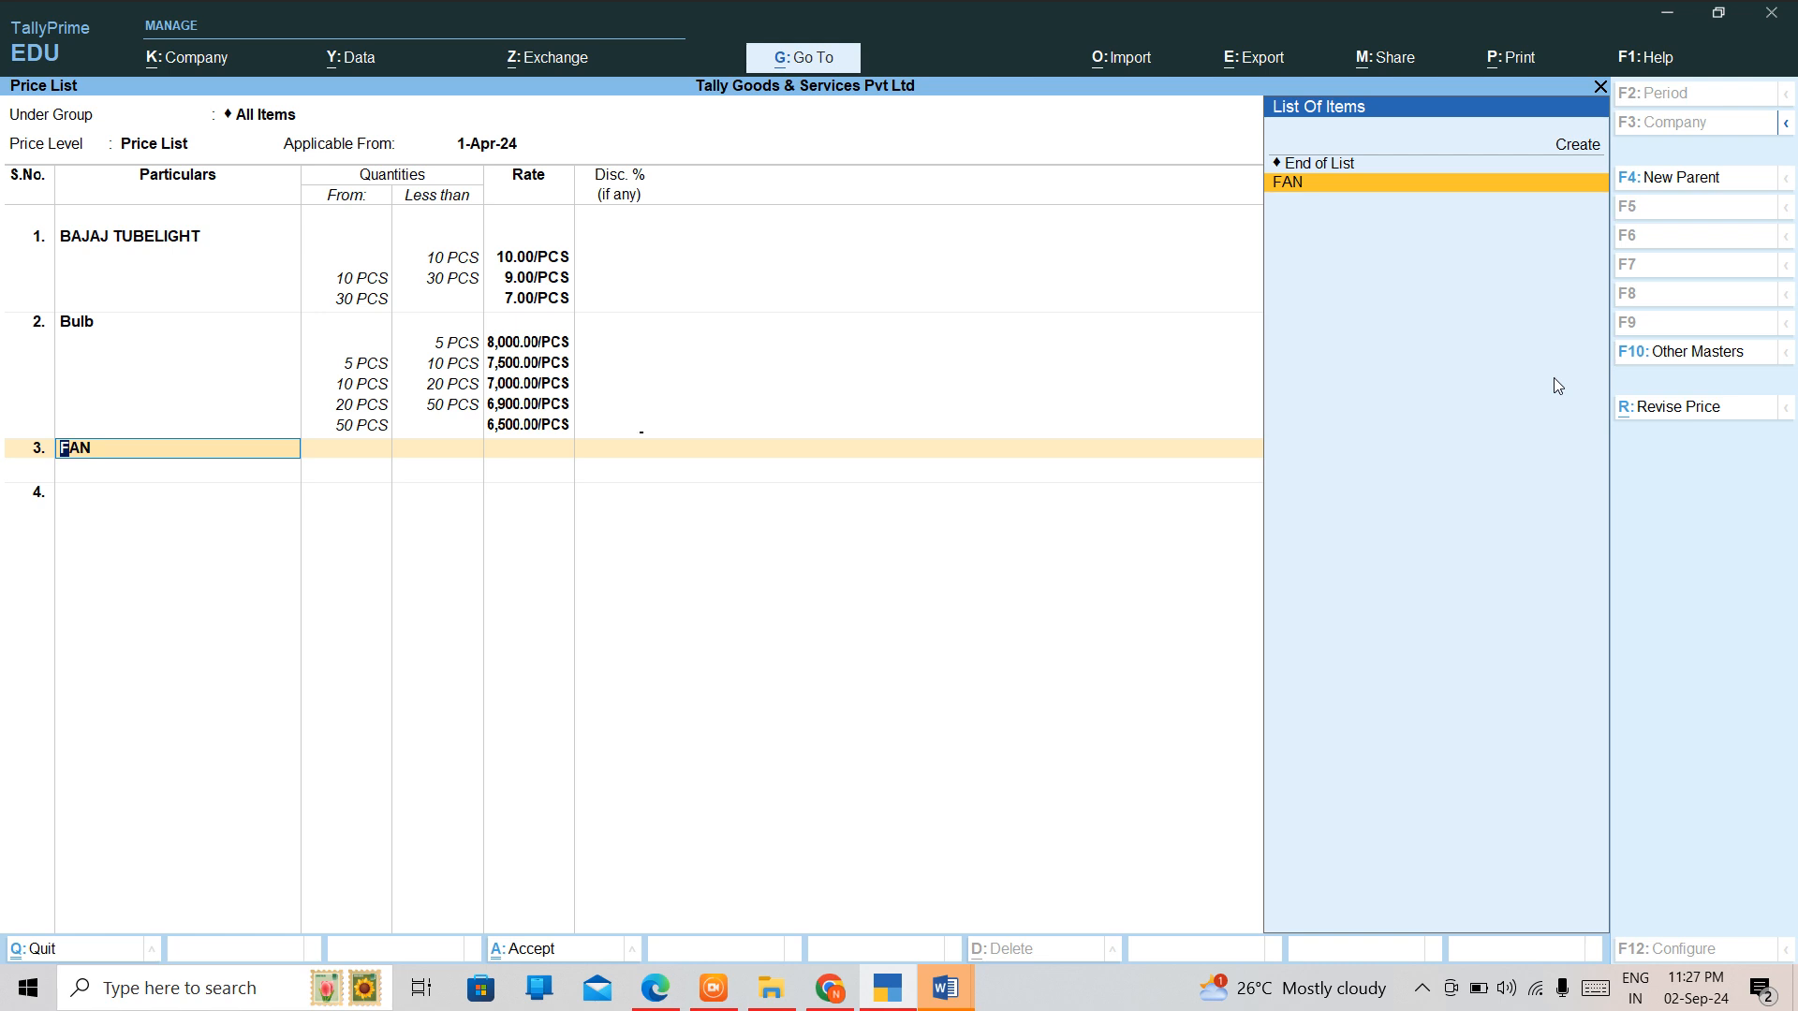
key("BackSpace")
key("Return")
key("BackSpace")
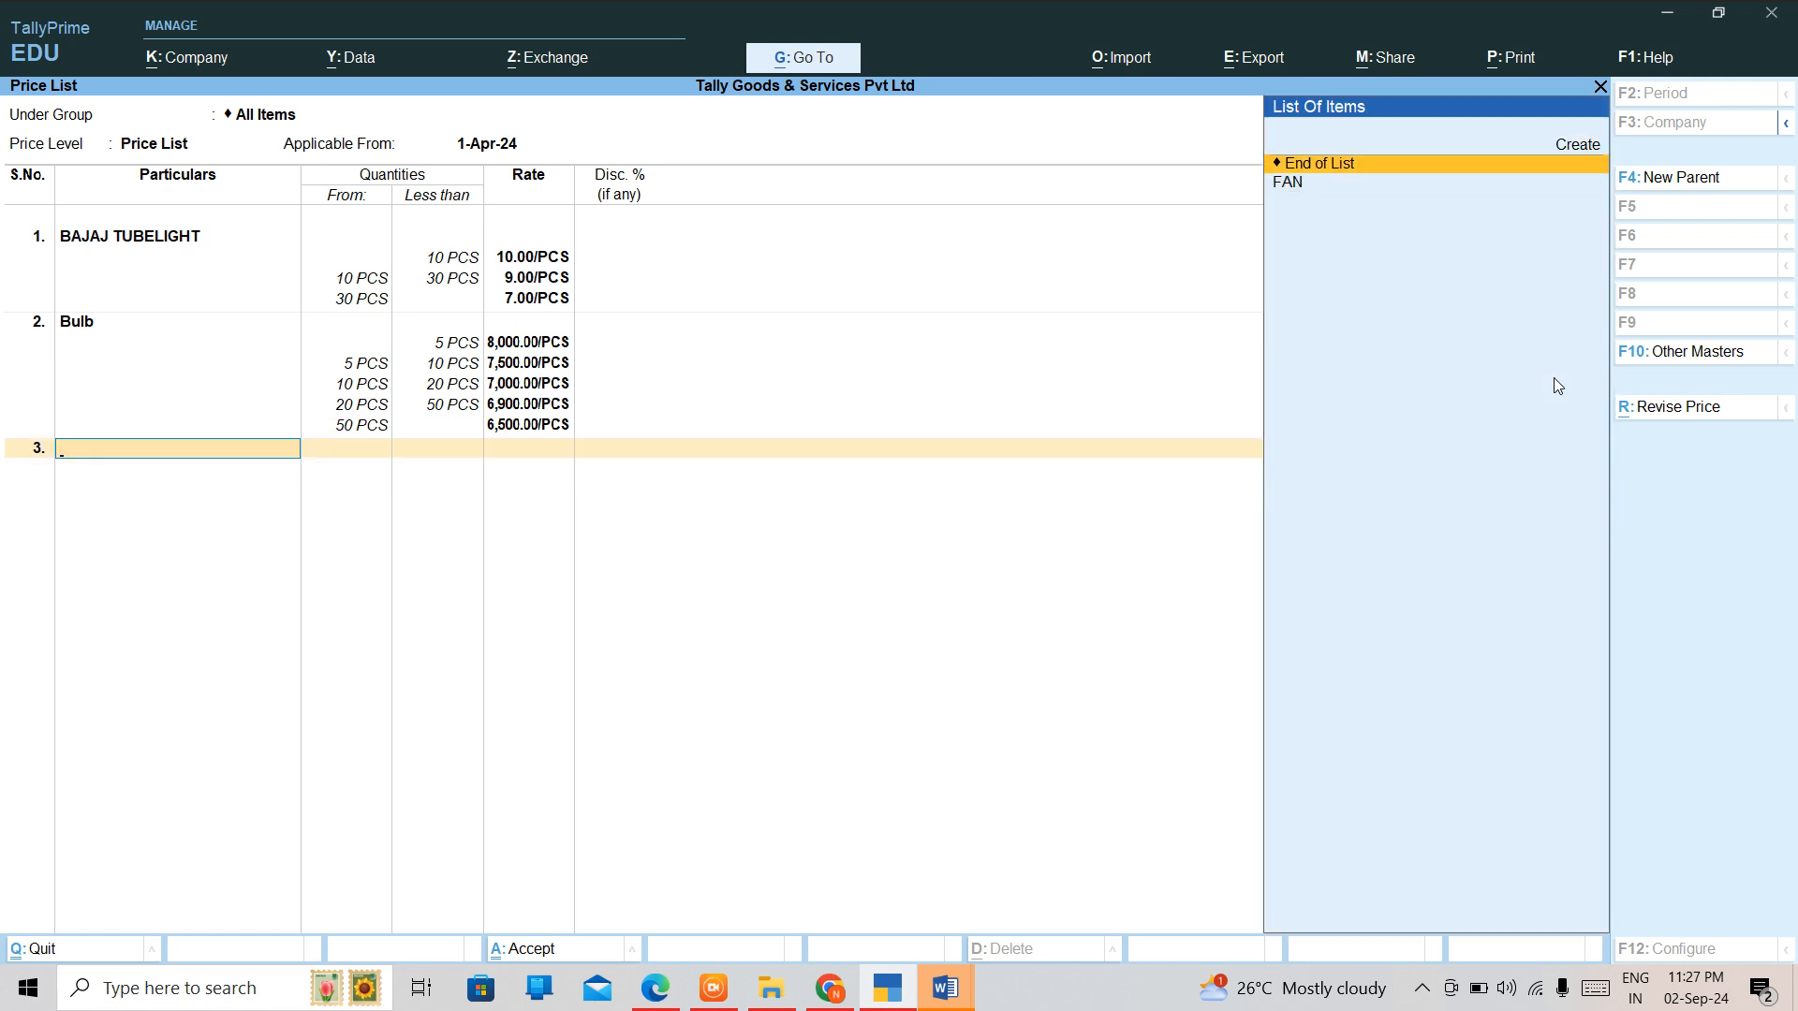
End the item list, save the price list, and return to the Gateway of Tally.
key("Return")
key("Return")
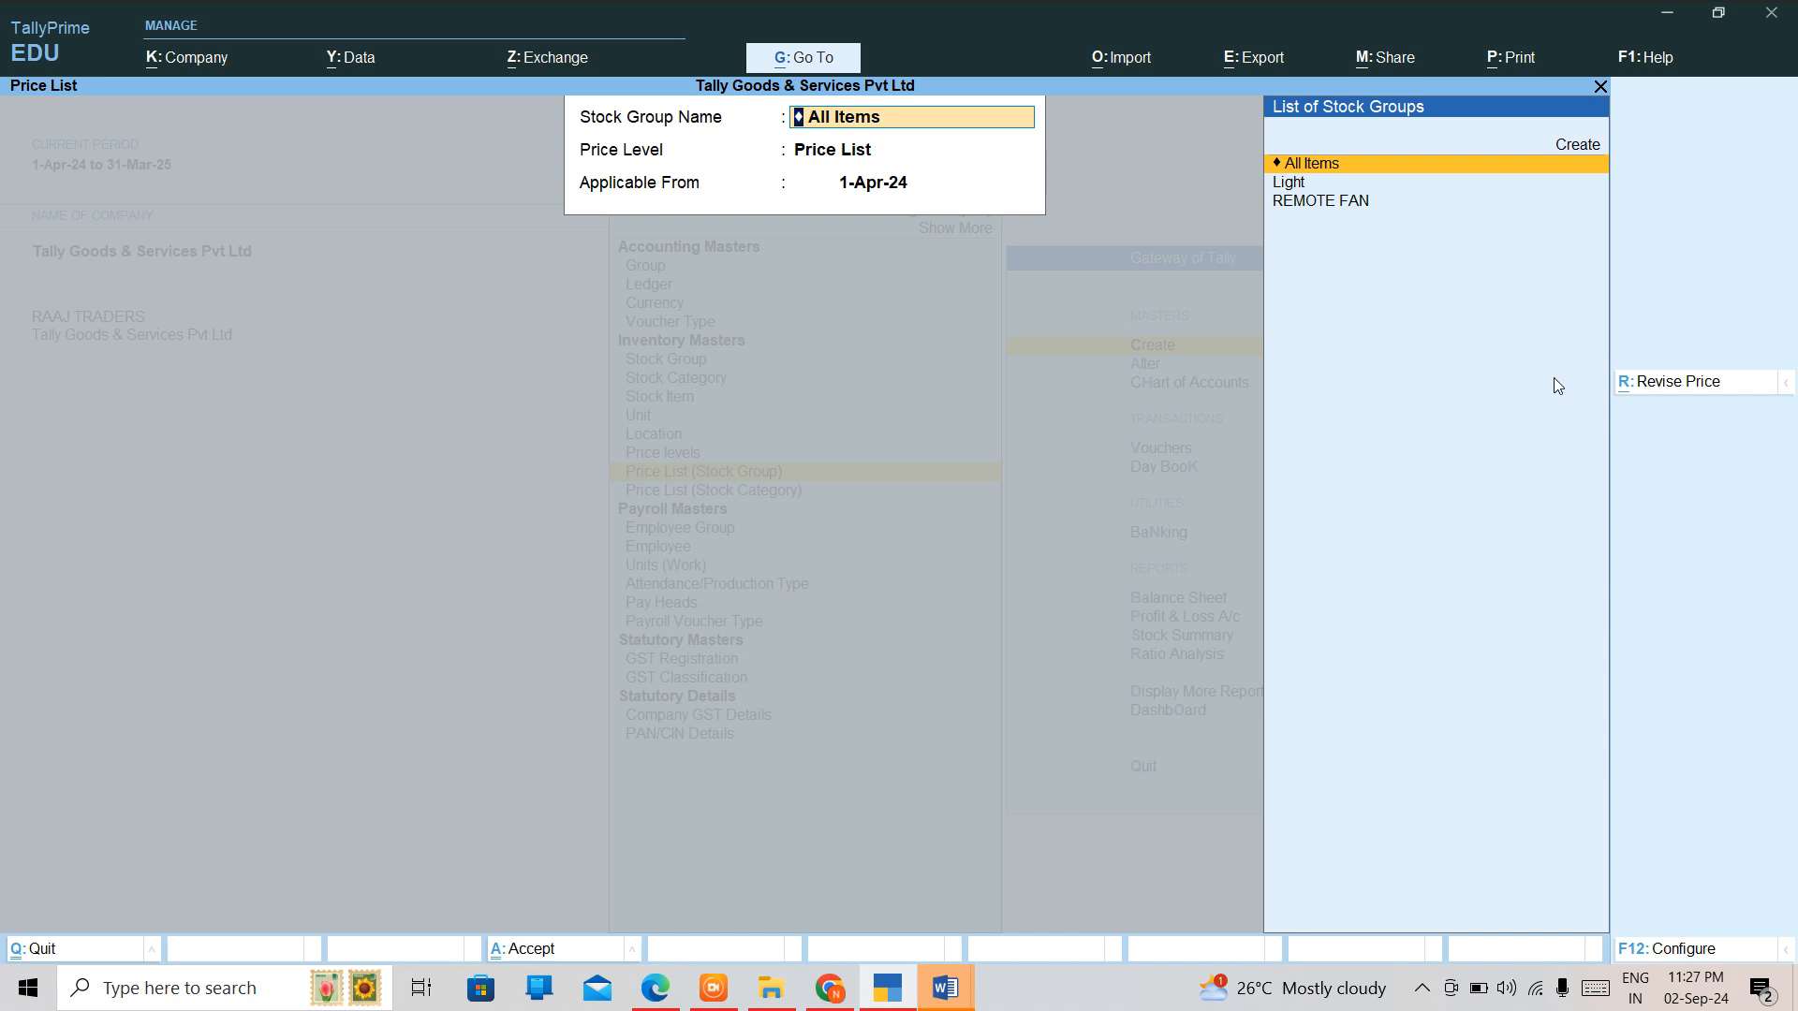
key("BackSpace")
key("Escape")
key("Escape")
Open the stock group price list for All Items in alteration mode, with the Price List level applicable from 1-Apr-24, to review its rates.
key("Down")
key("Return")
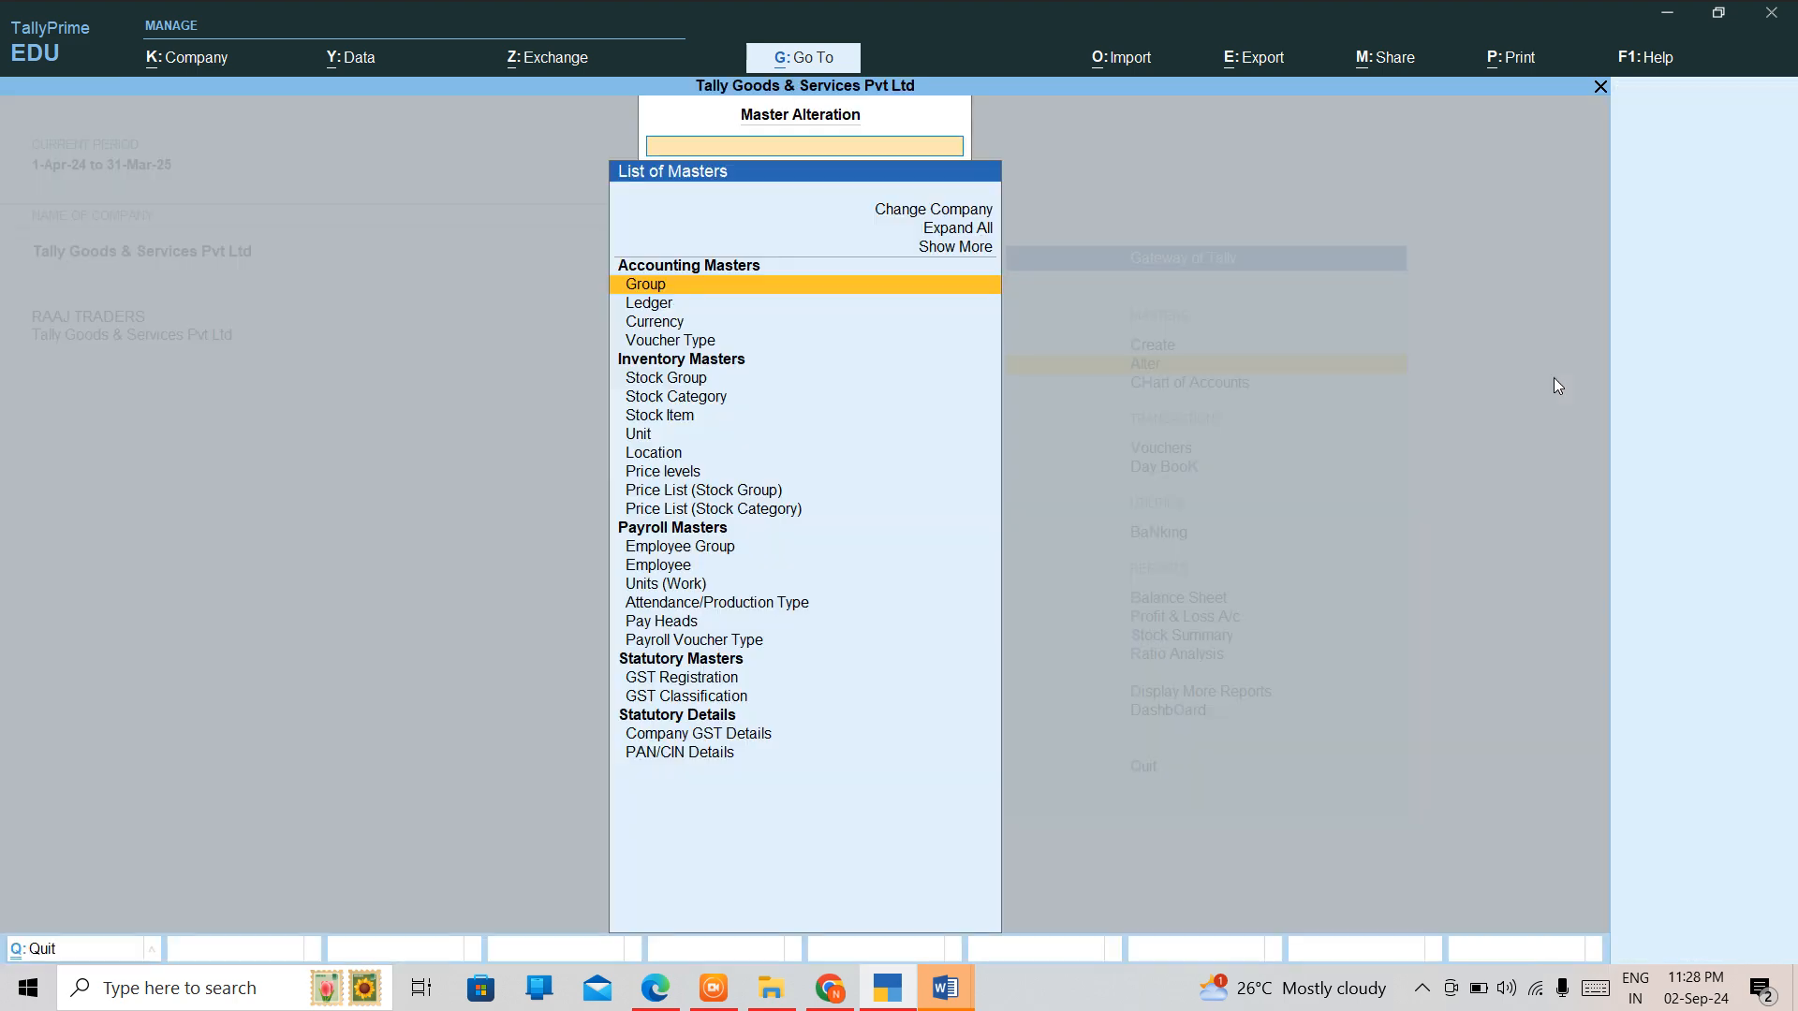
key("Down")
key("Down")
key("Down")
key("Down")
key("Down")
key("Down")
key("Down")
key("Down")
key("Down")
key("Down")
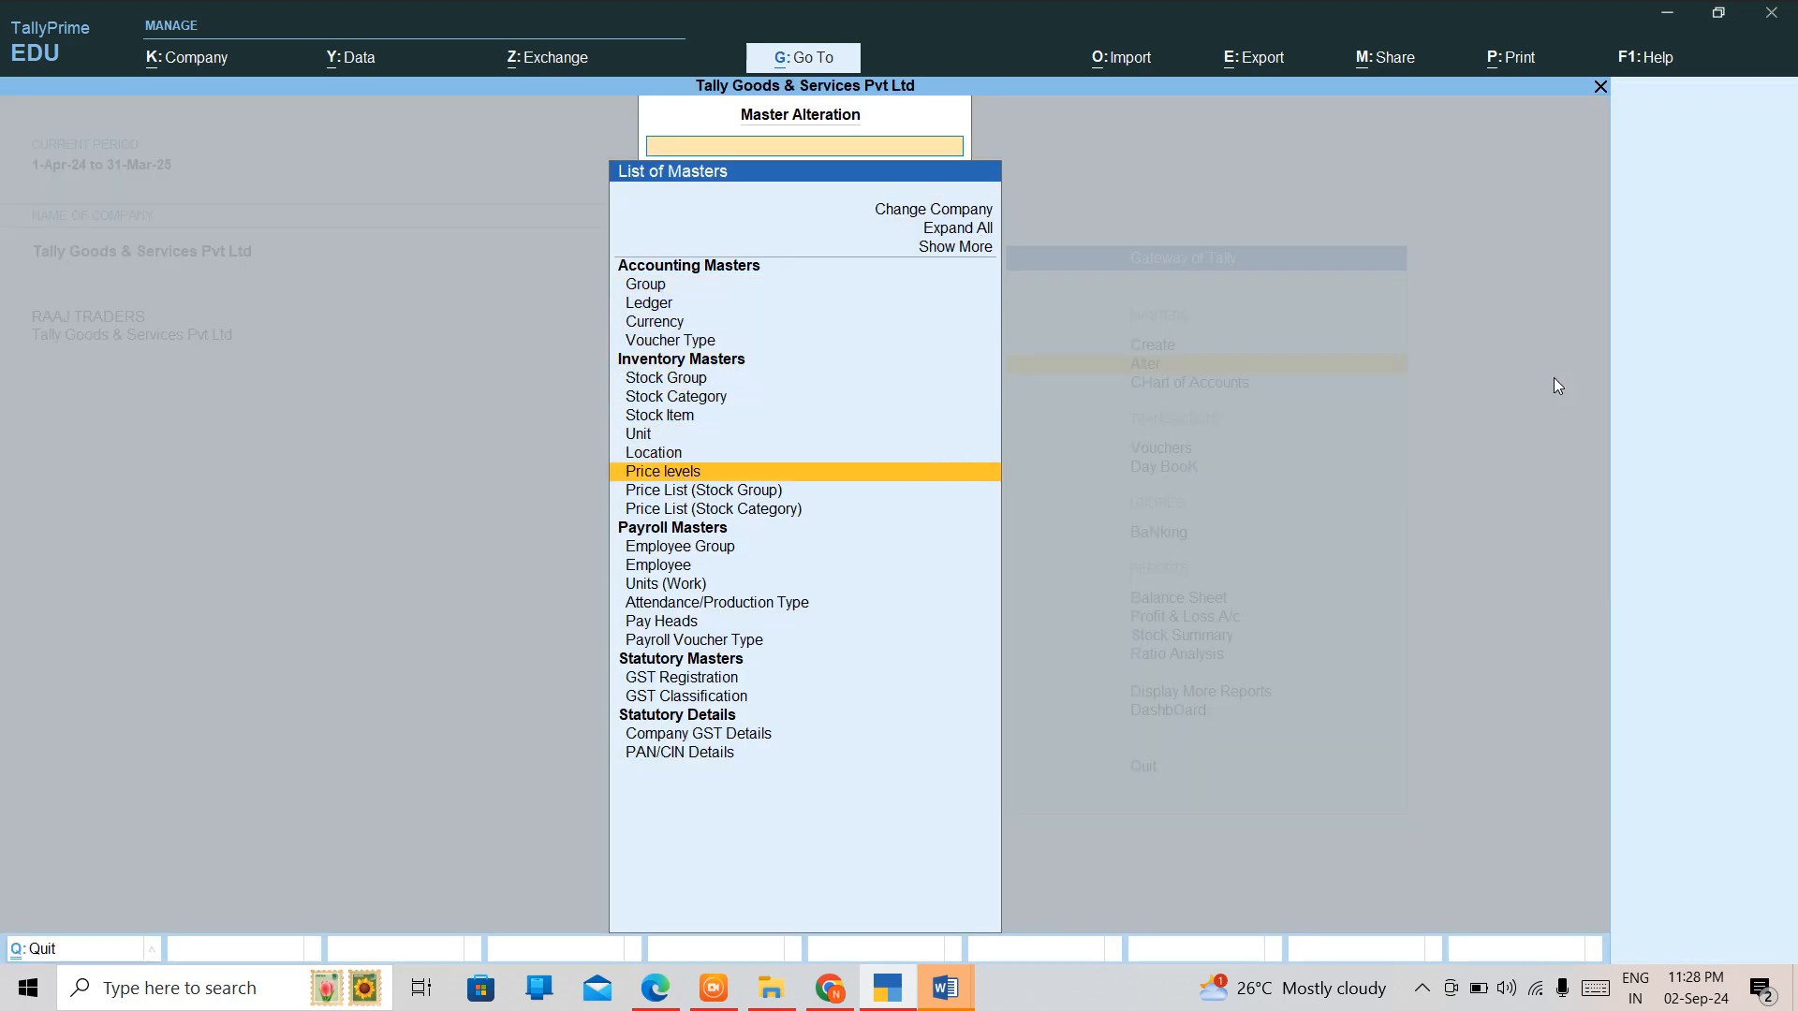
key("Down")
key("Return")
key("Return")
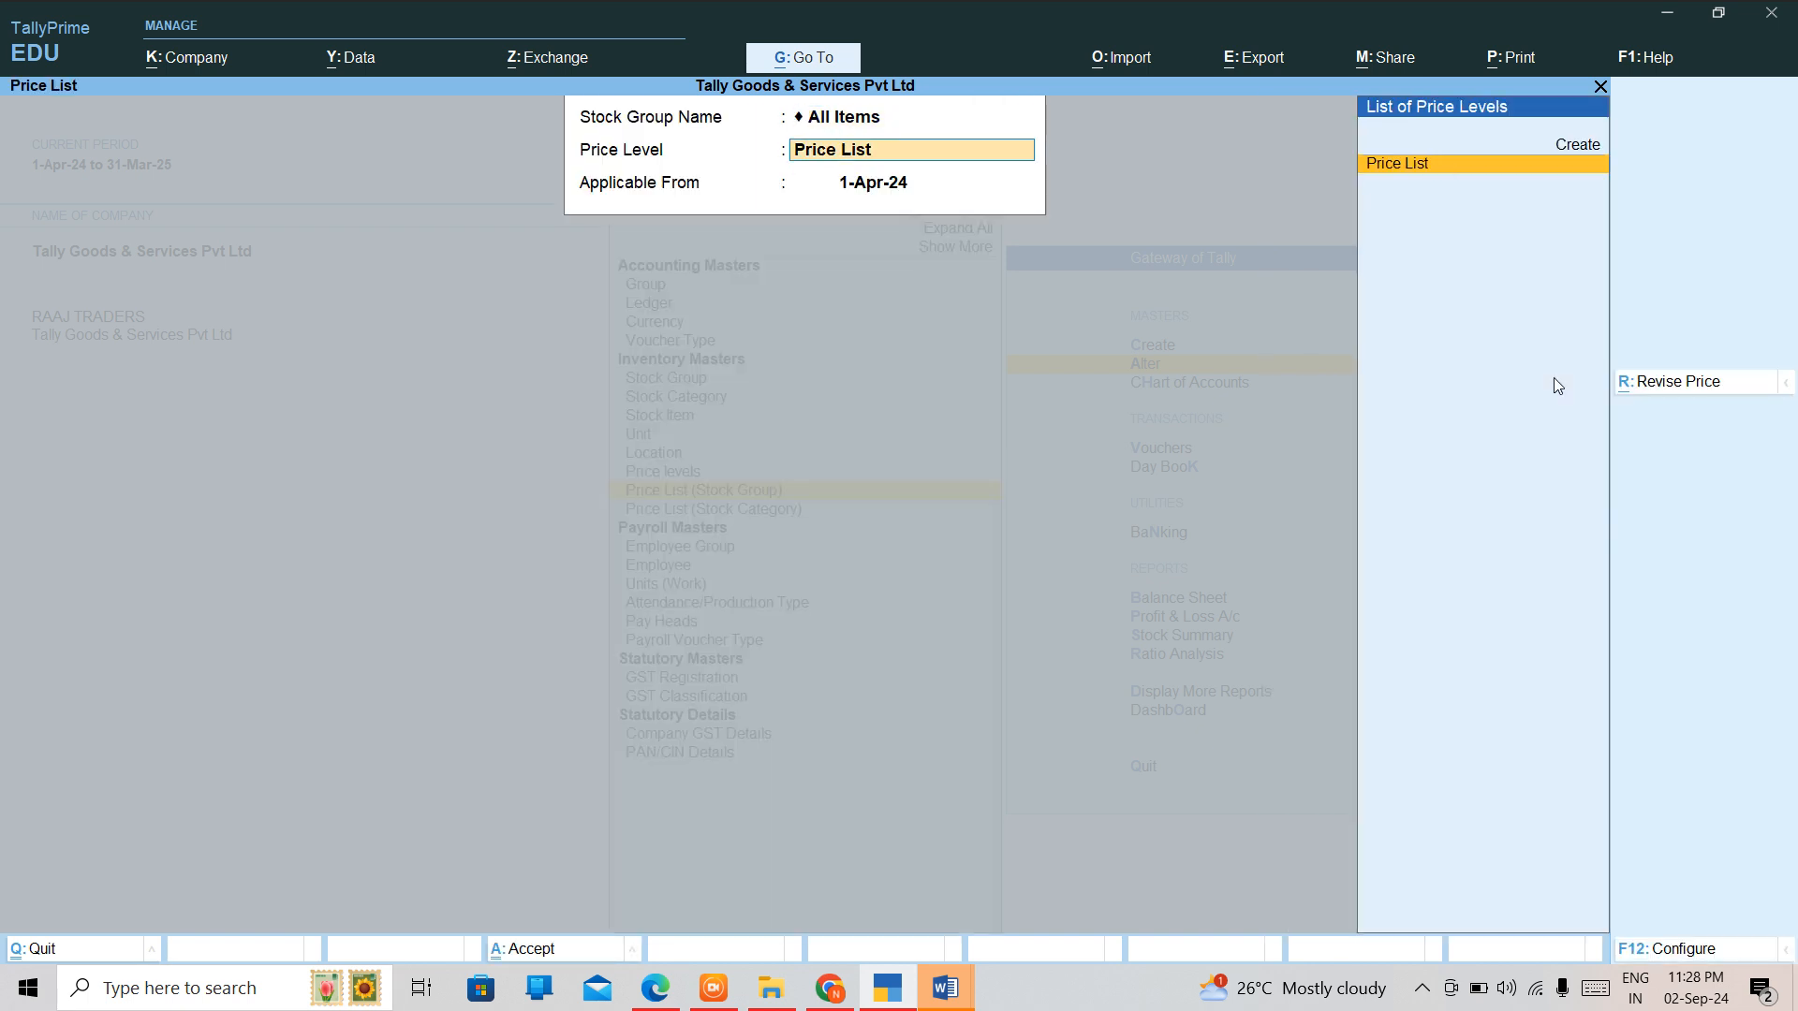
key("Return")
key("Return")
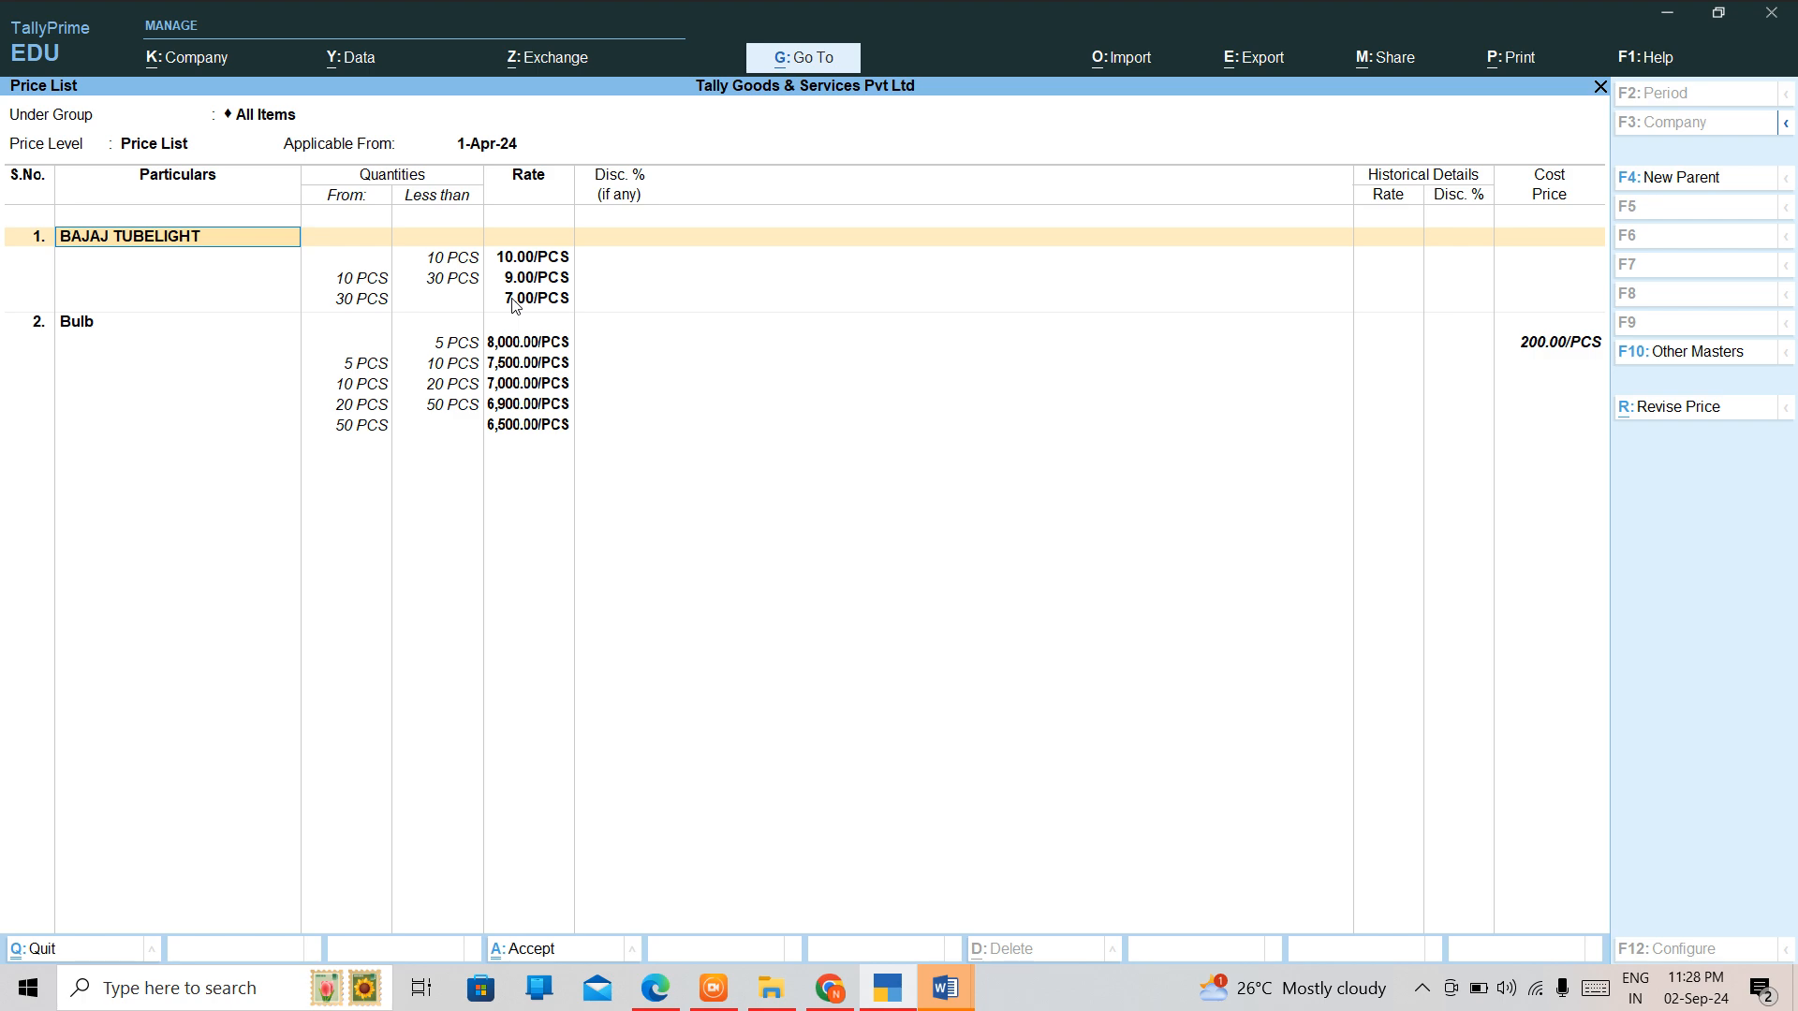
Close the price list alteration without changing any rate and return to the Gateway of Tally.
key("BackSpace")
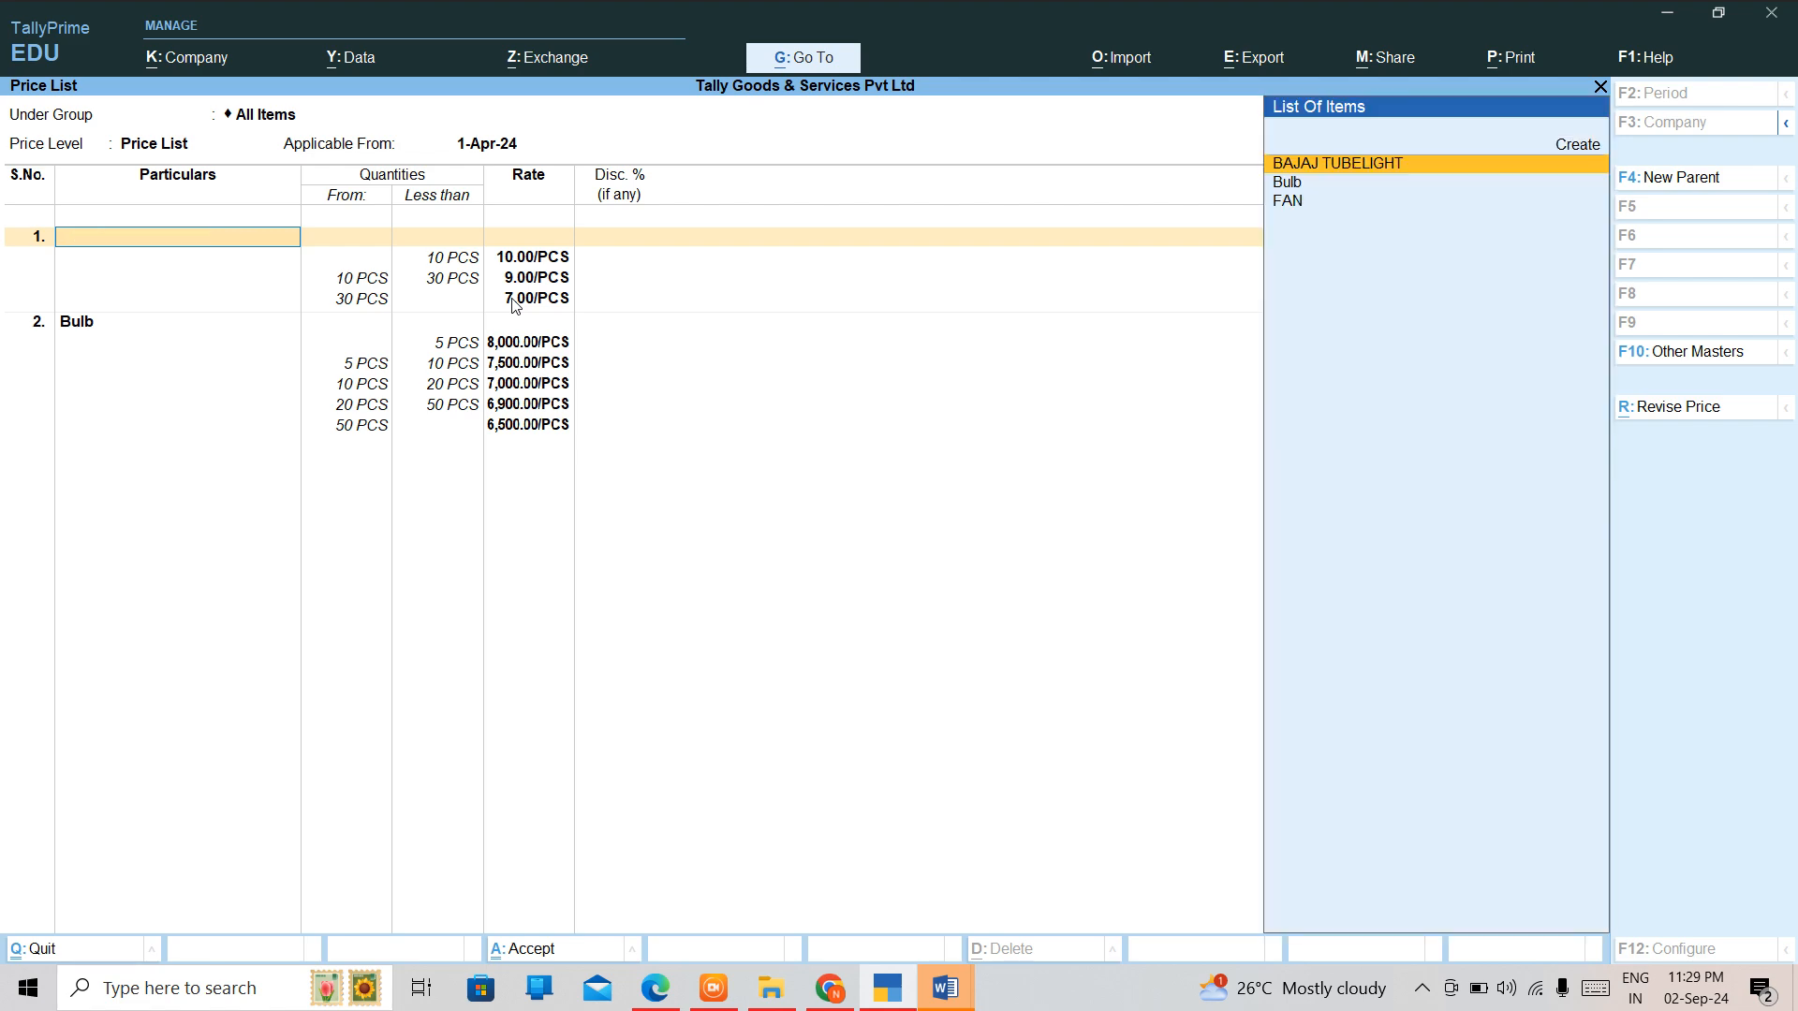
key("Escape")
key("Return")
key("Escape")
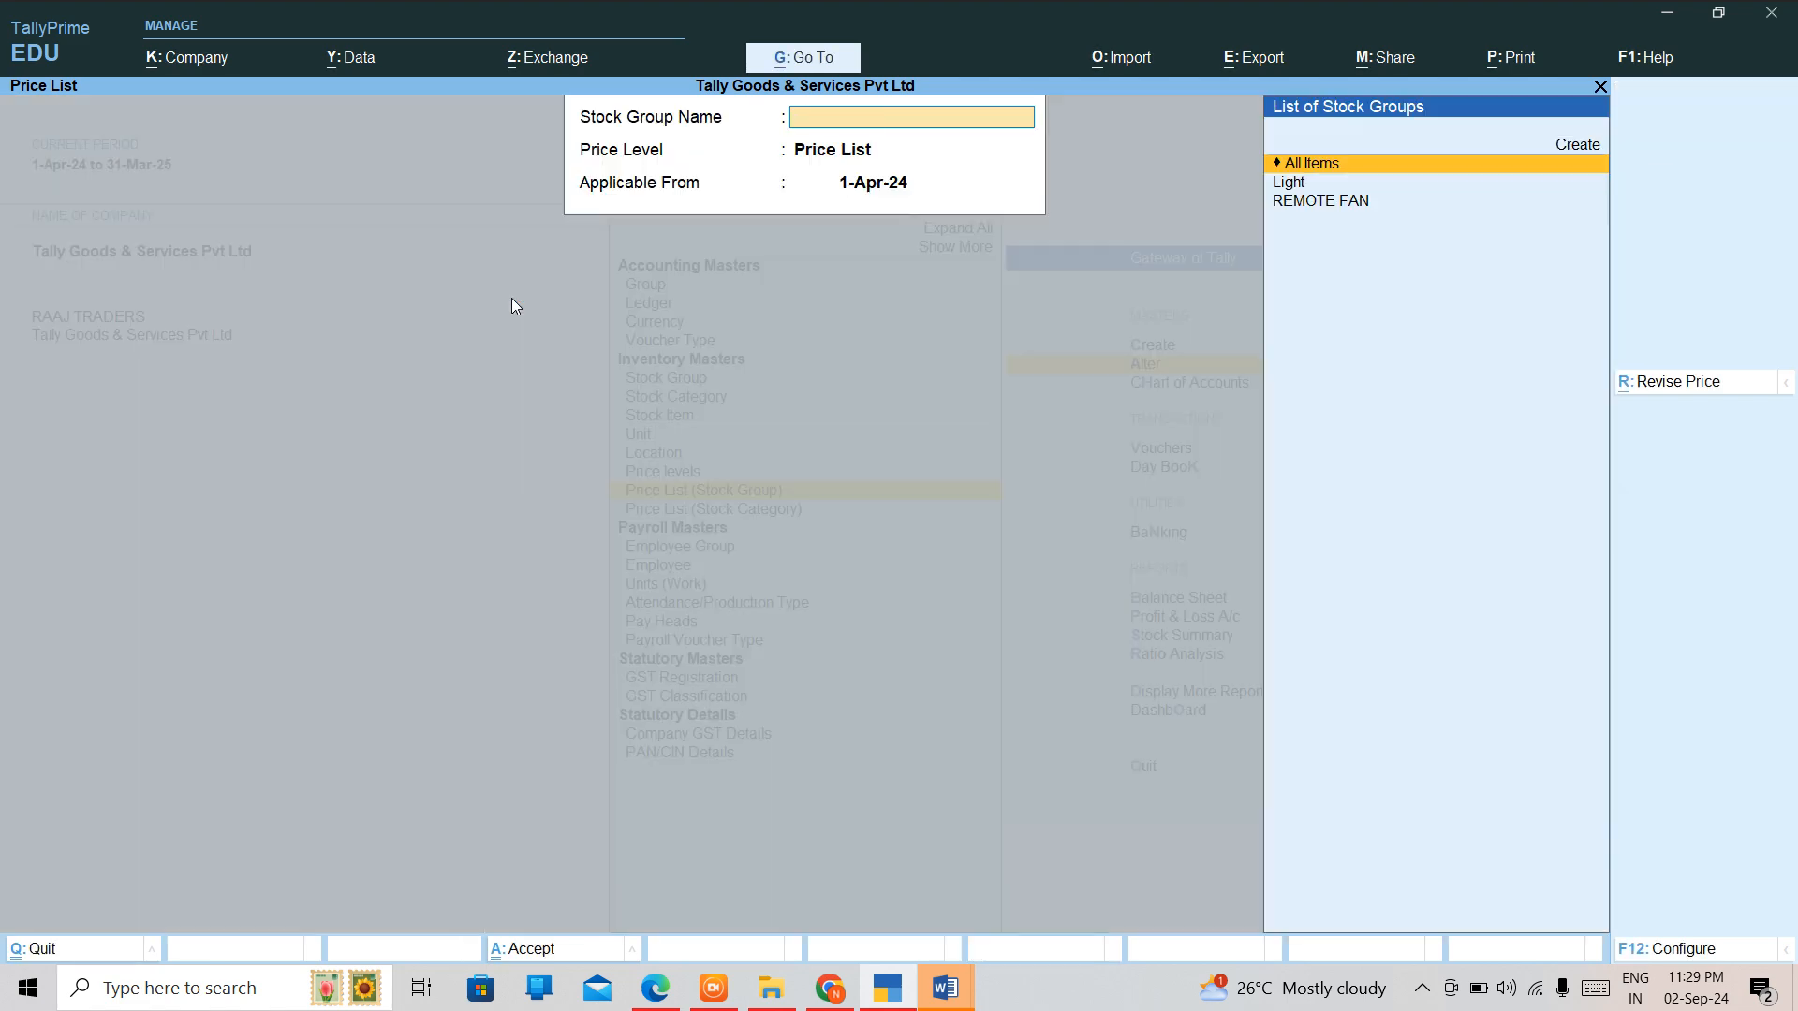
key("Escape")
key("Escape")
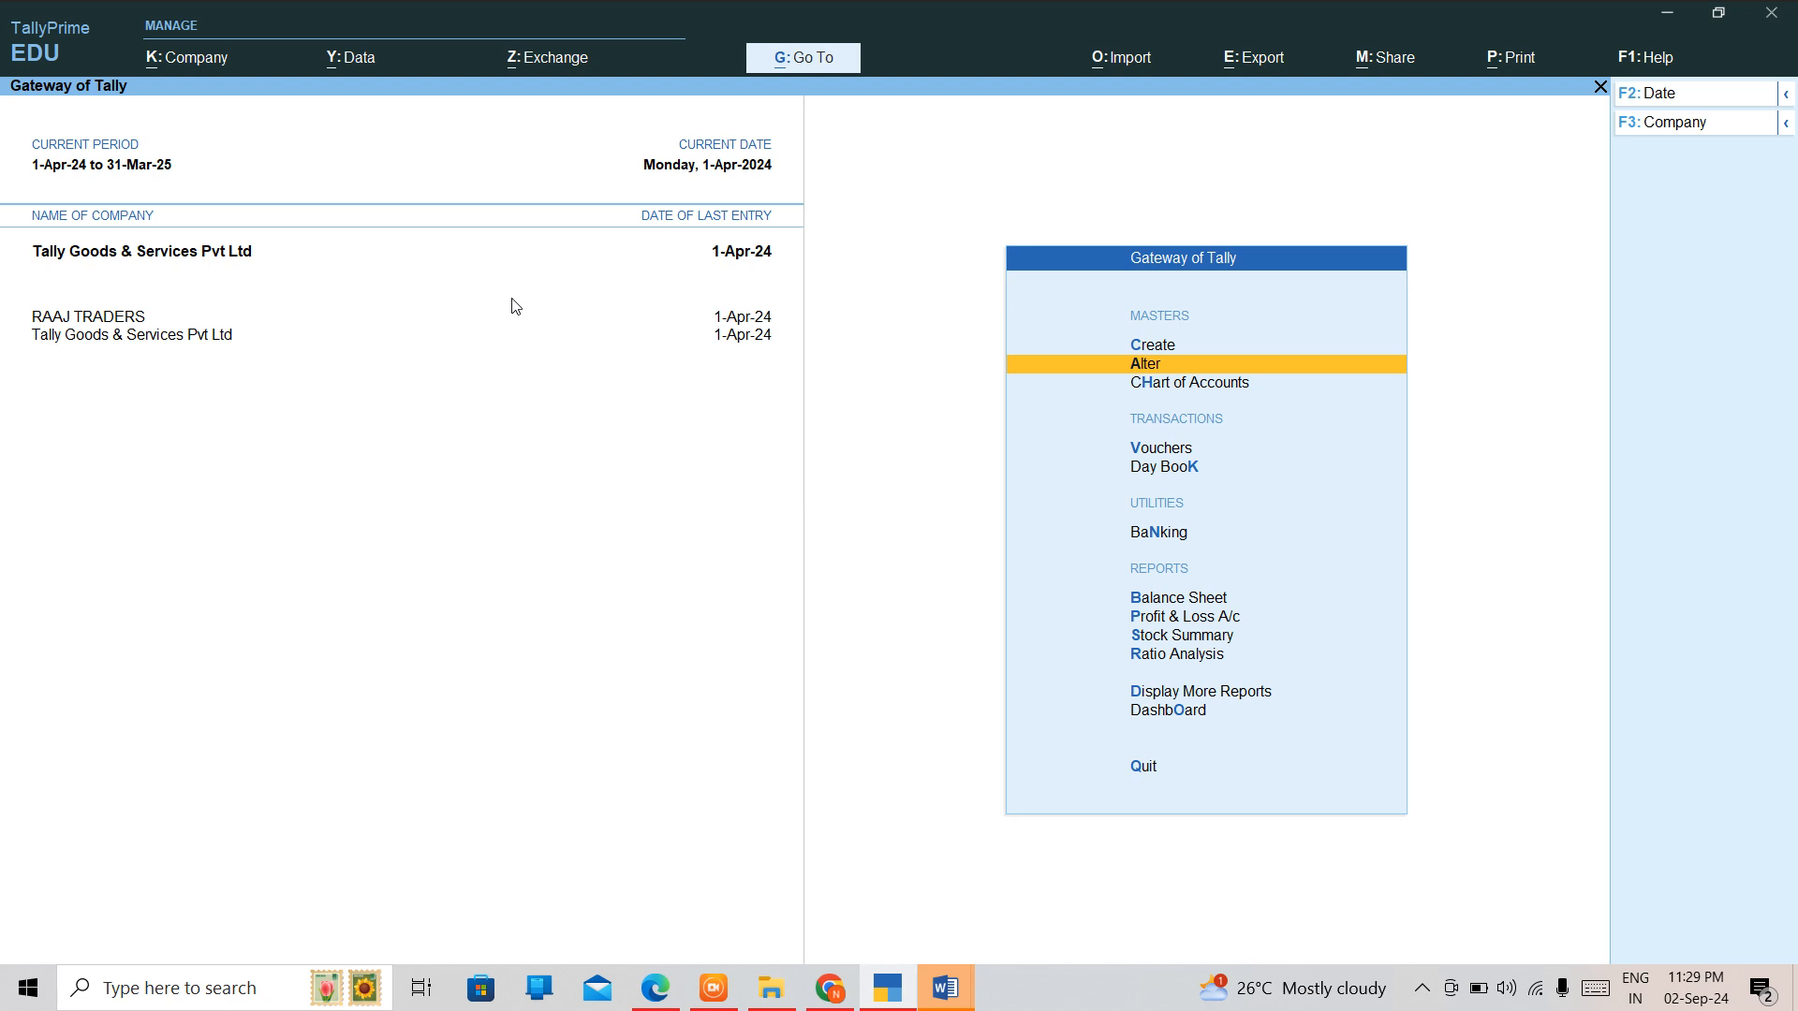
Start a new Sales voucher with Cash as the party account.
key("Down")
key("Down")
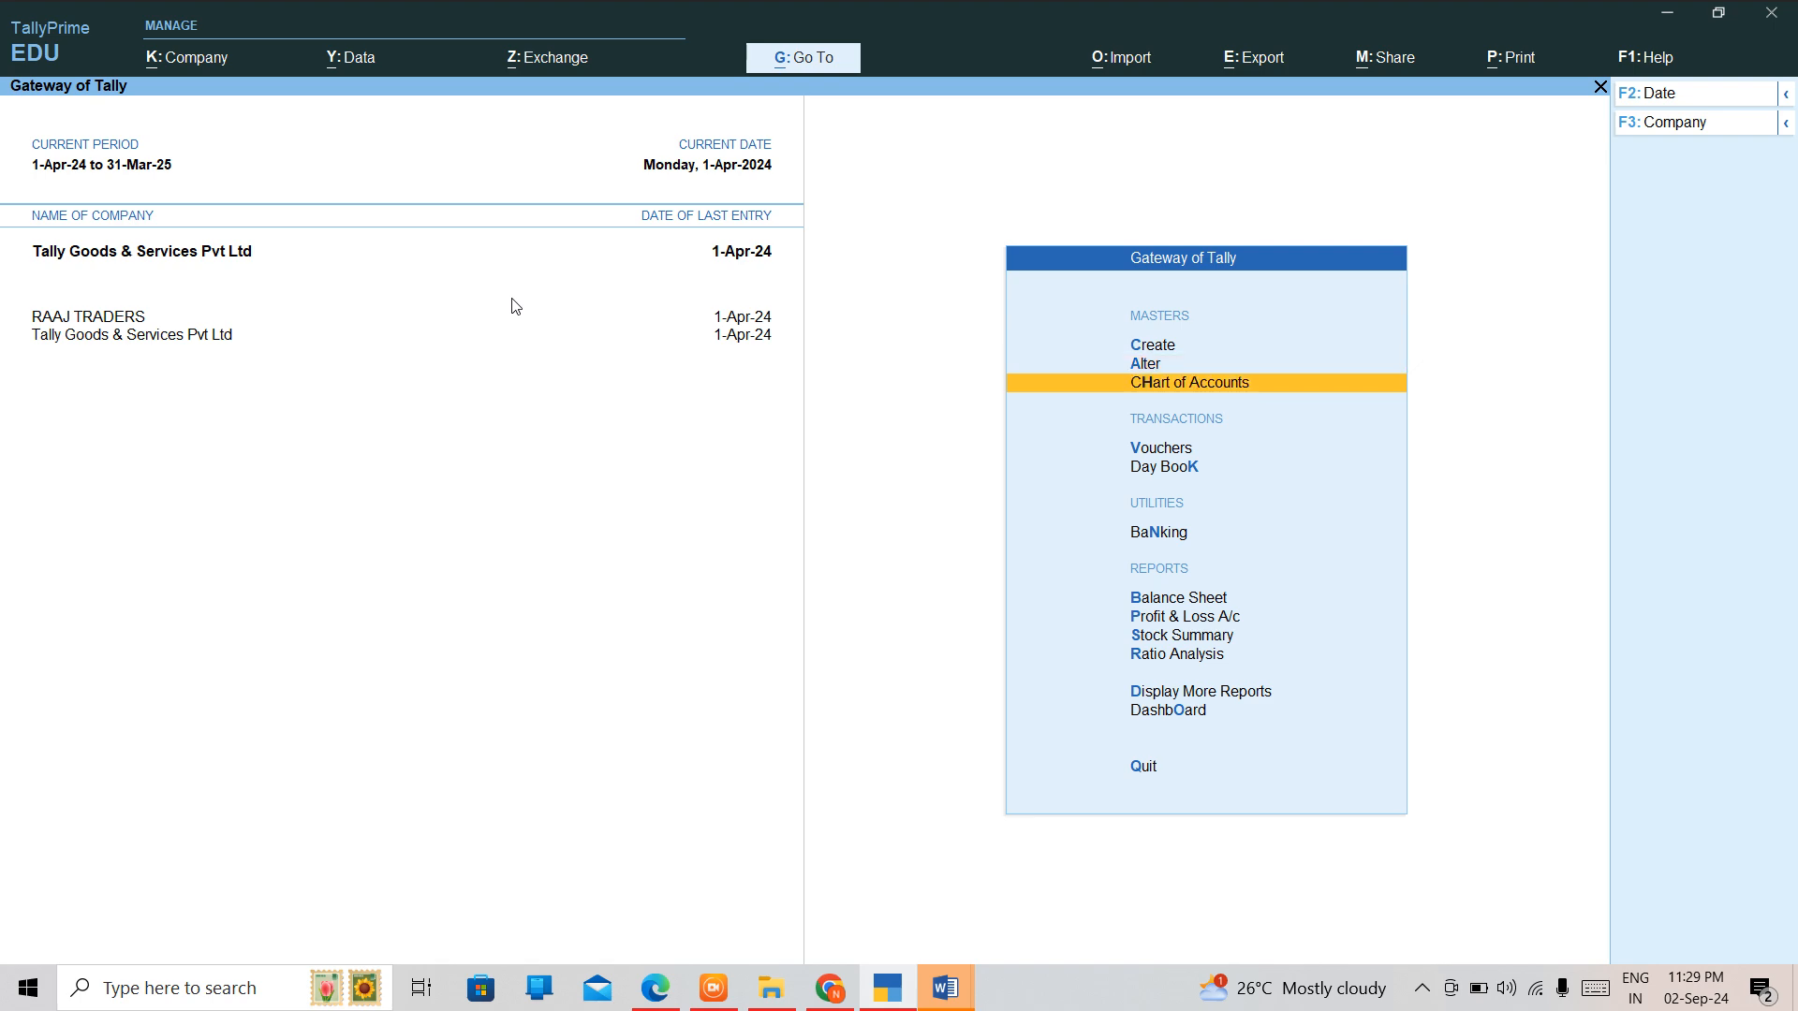
key("Return")
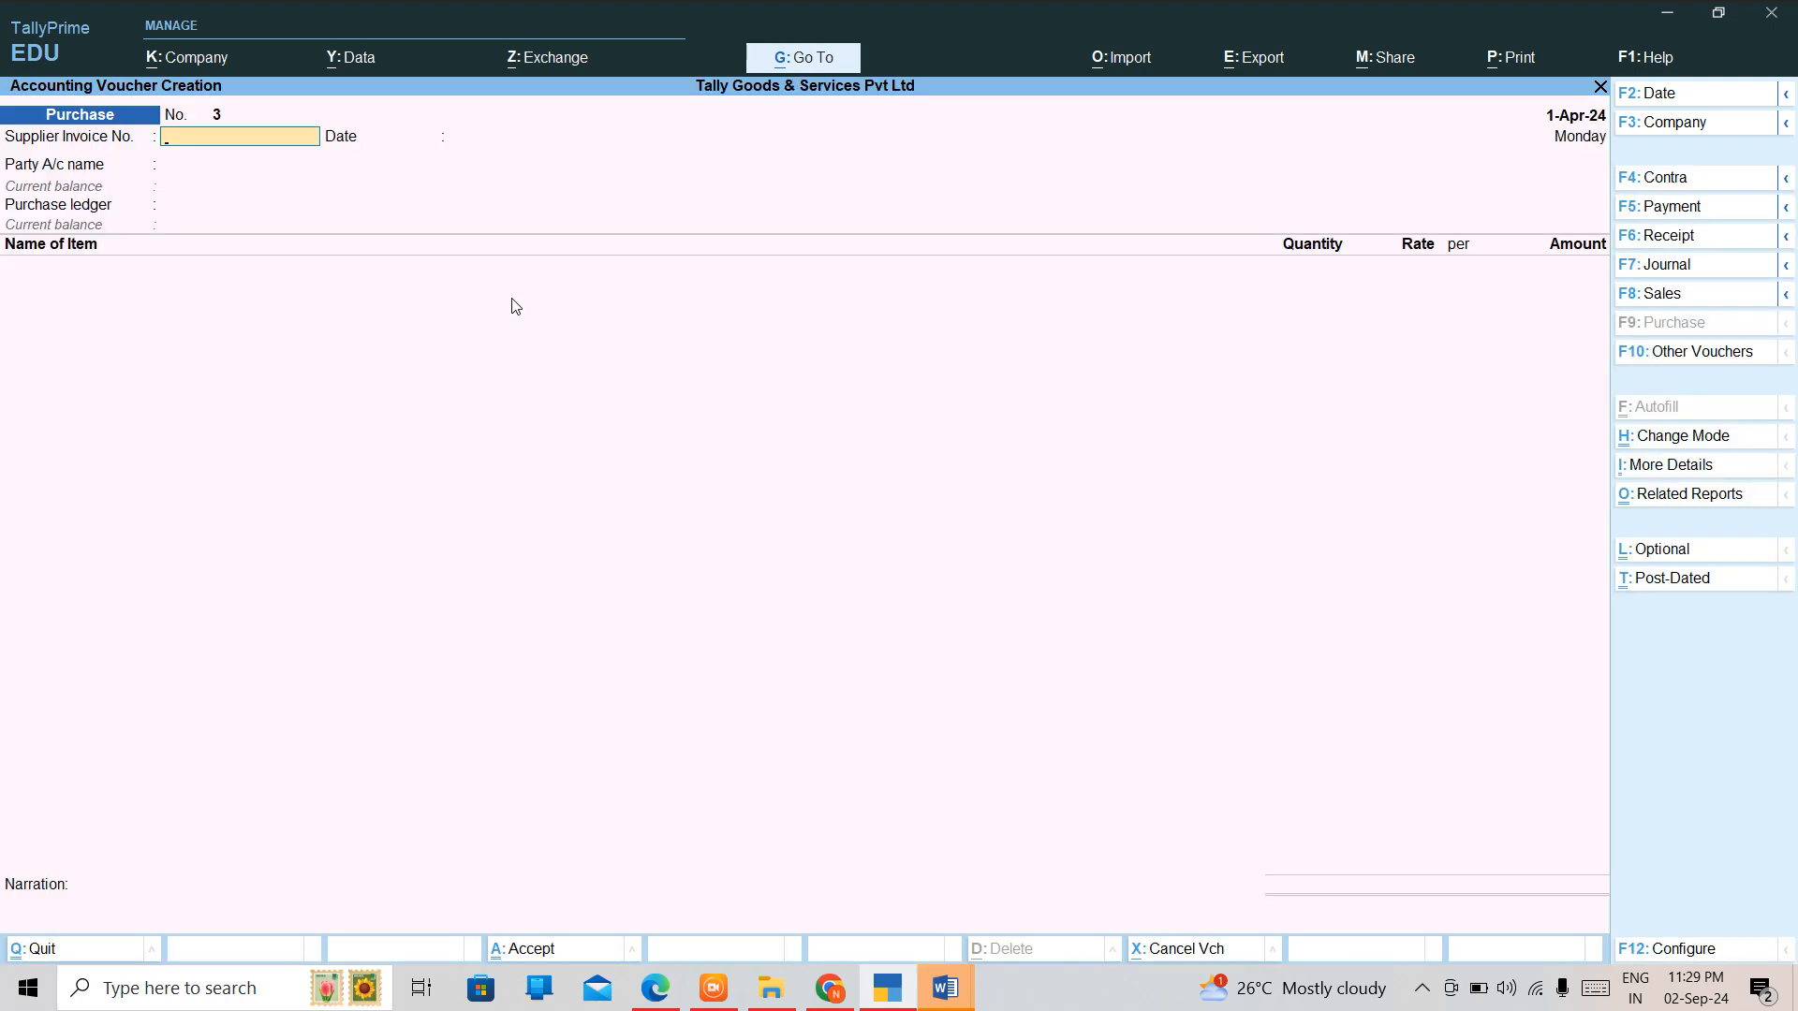
key("F8")
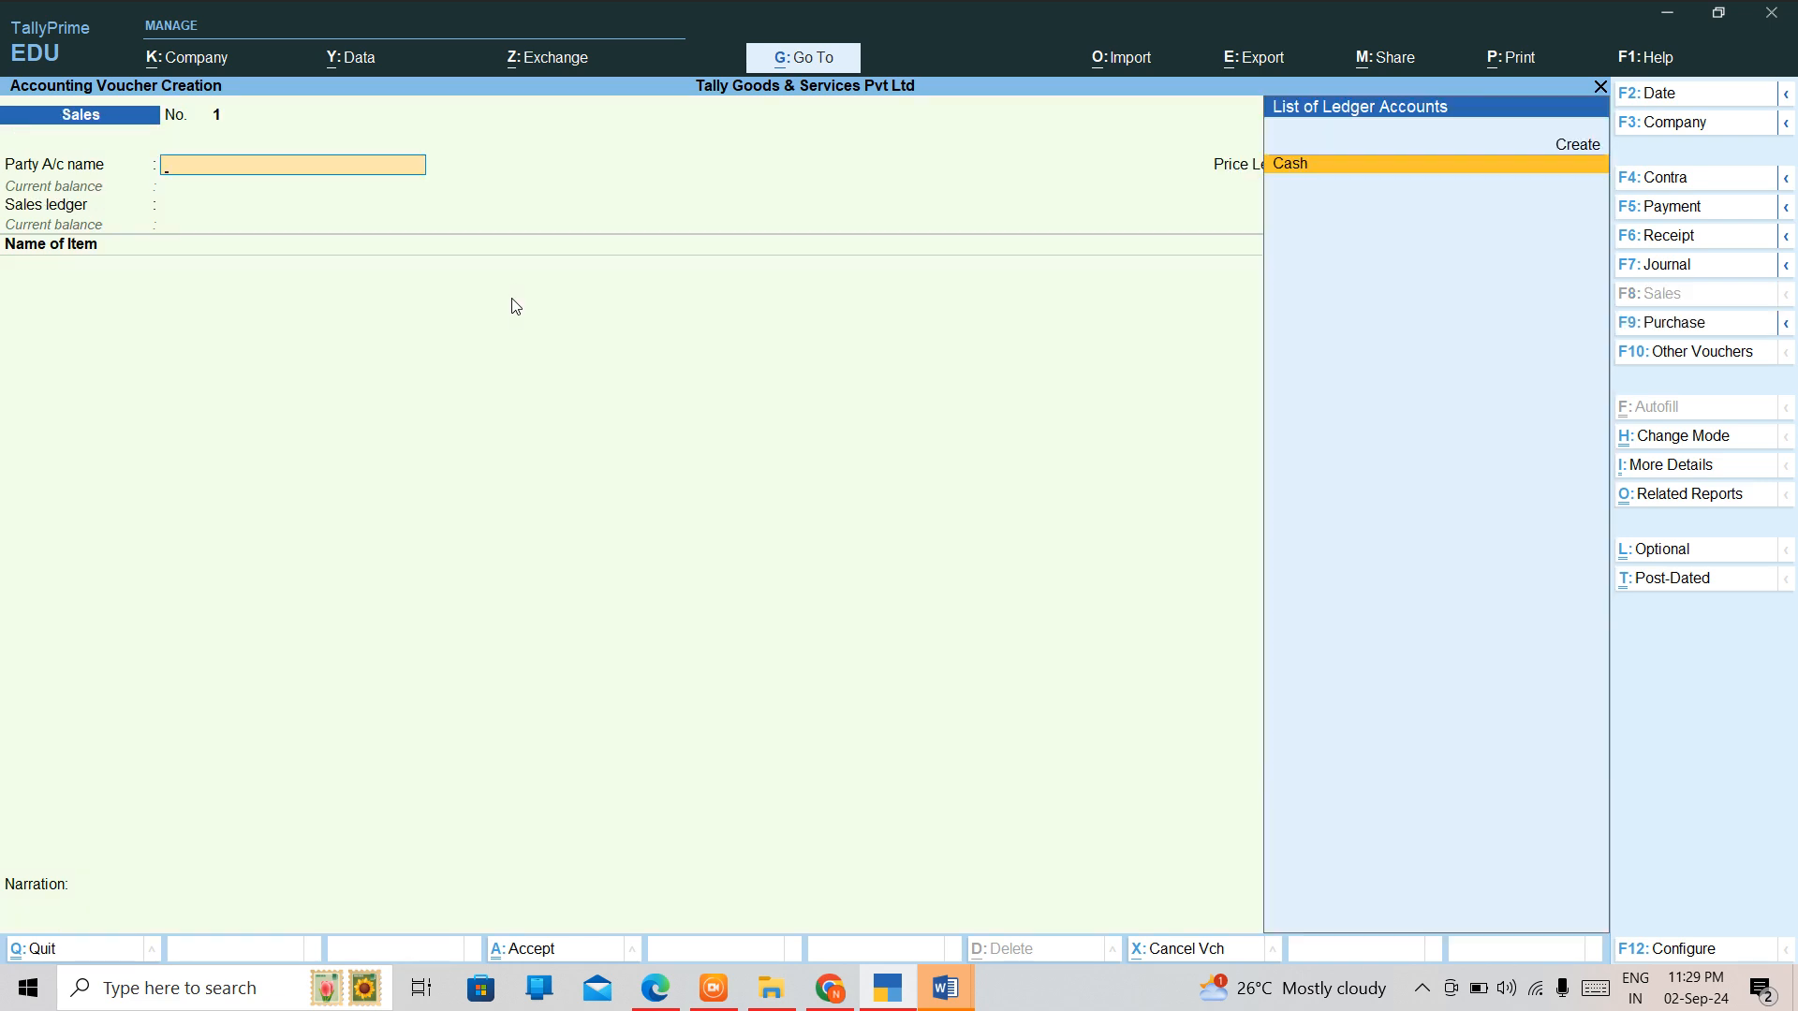
key("Return")
Leave the voucher's dispatch, order and export details blank, with the destination country and port code as Not Applicable.
key("Return")
key("Return")
key("Return")
key("Return")
key("Return")
key("Return")
key("Return")
key("Return")
key("Return")
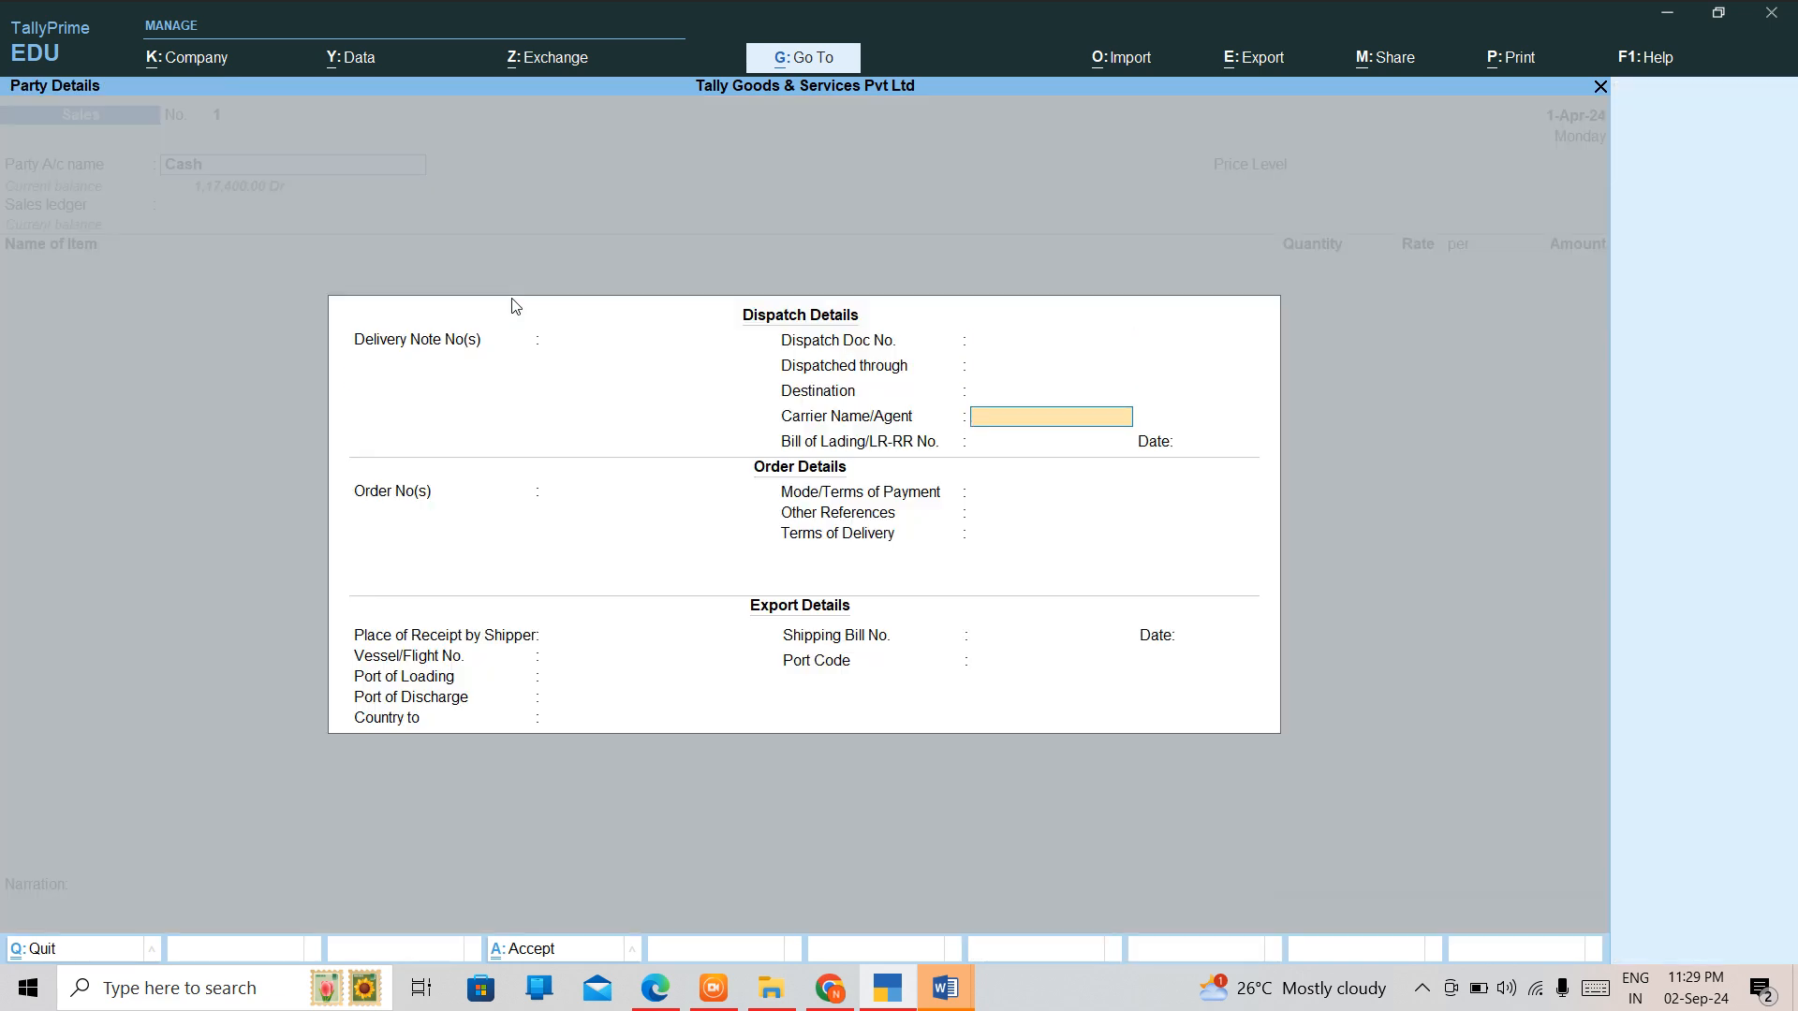
key("Return")
key("Return")
key("Return")
key("Return")
key("Return")
key("Return")
key("Return")
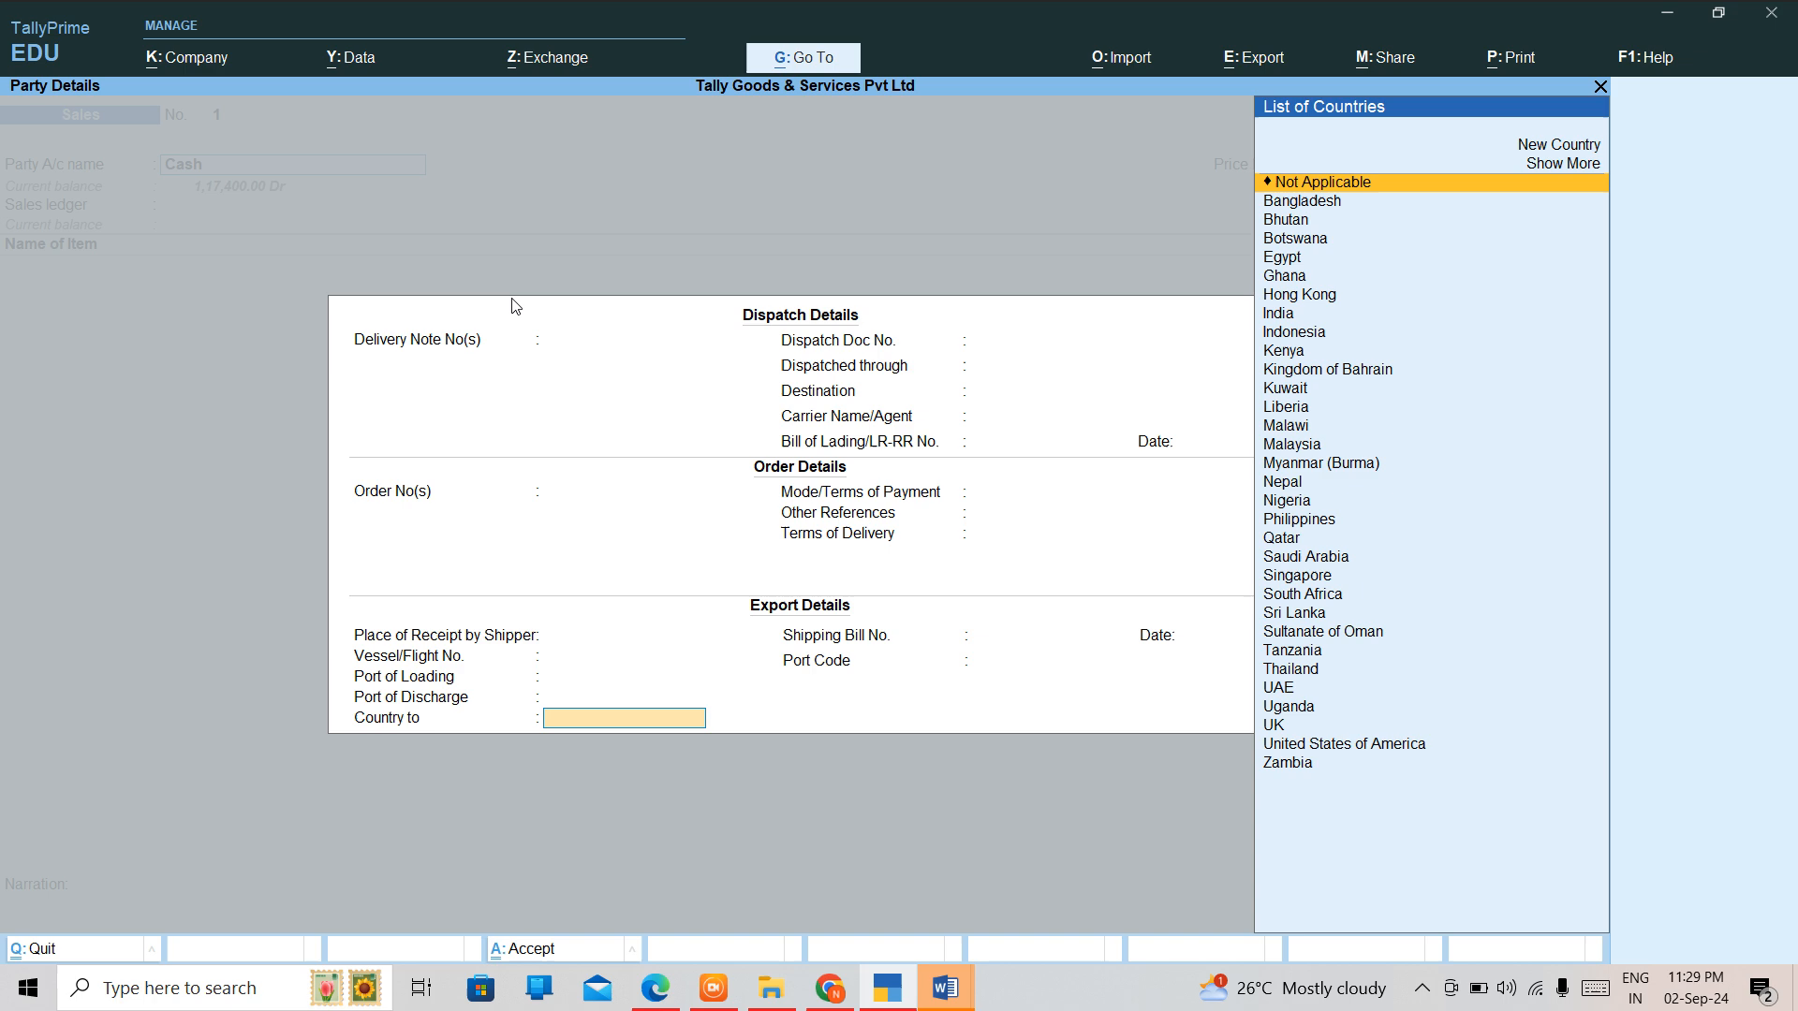
key("Return")
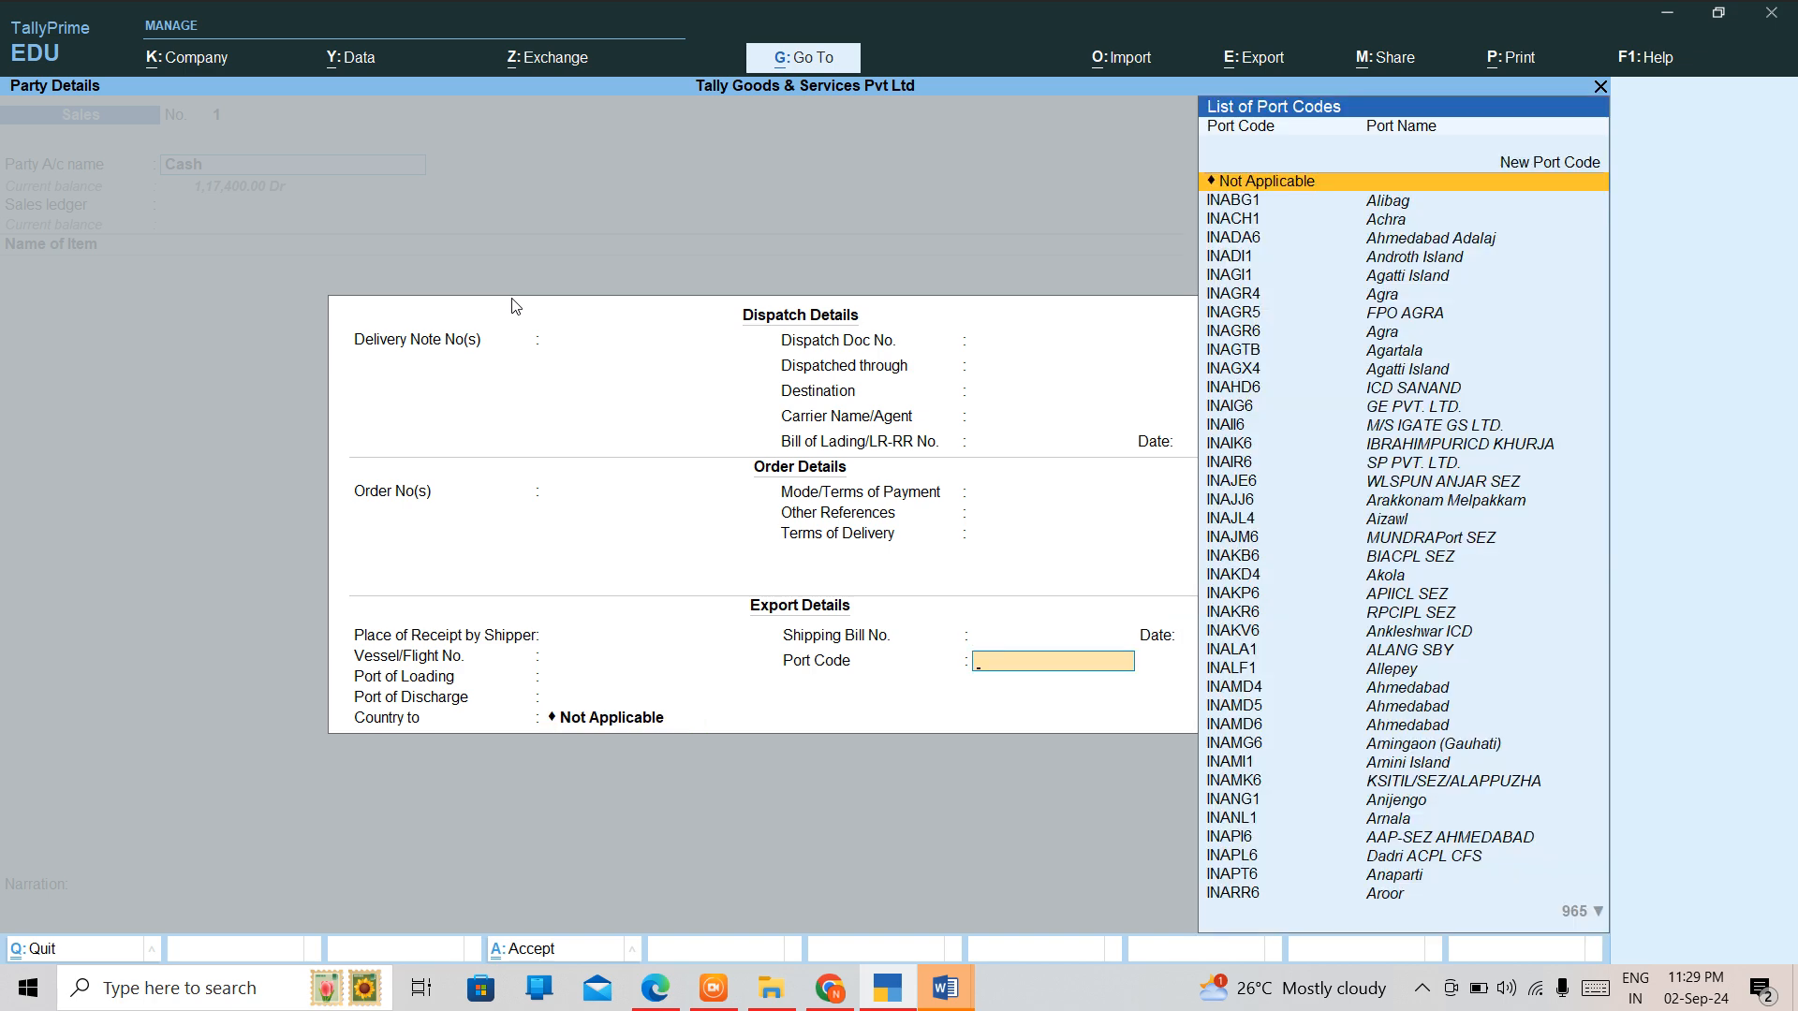
key("Return")
Set the Cash party's GST registration type to Regular with a blank GSTIN, and choose Price List as the voucher's price level.
key("Return")
key("Return")
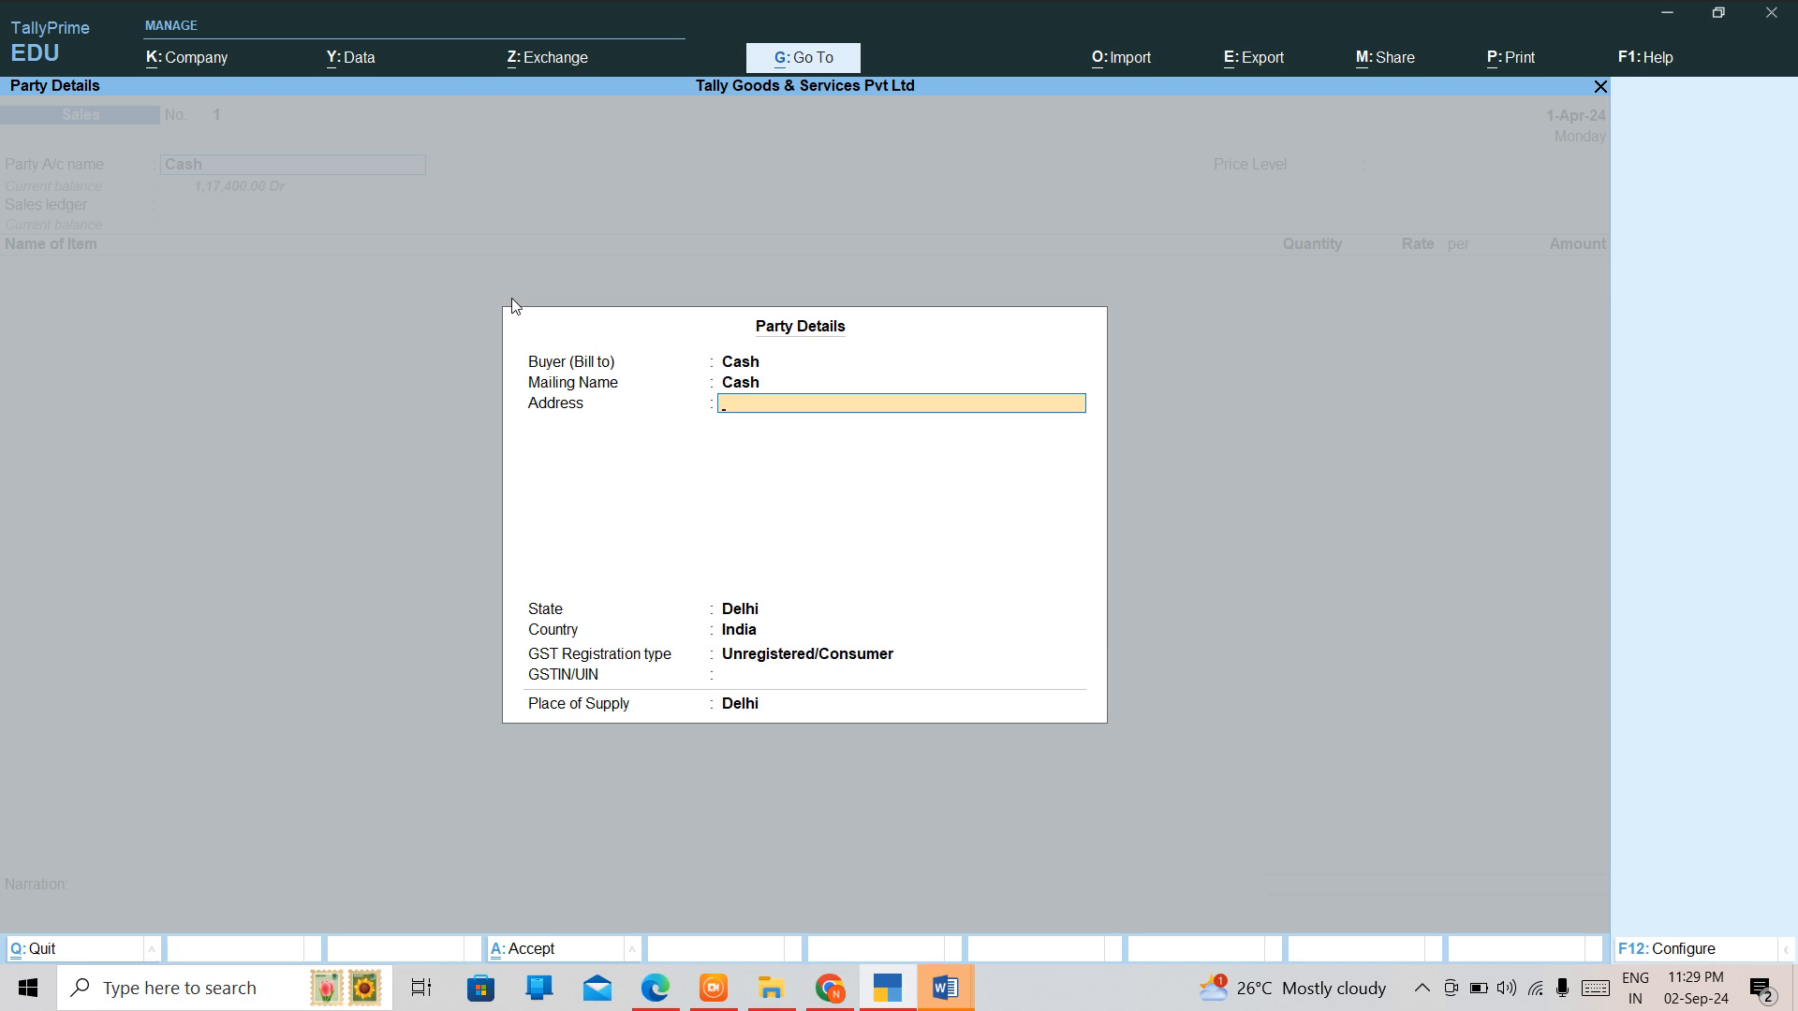
key("Return")
type("R")
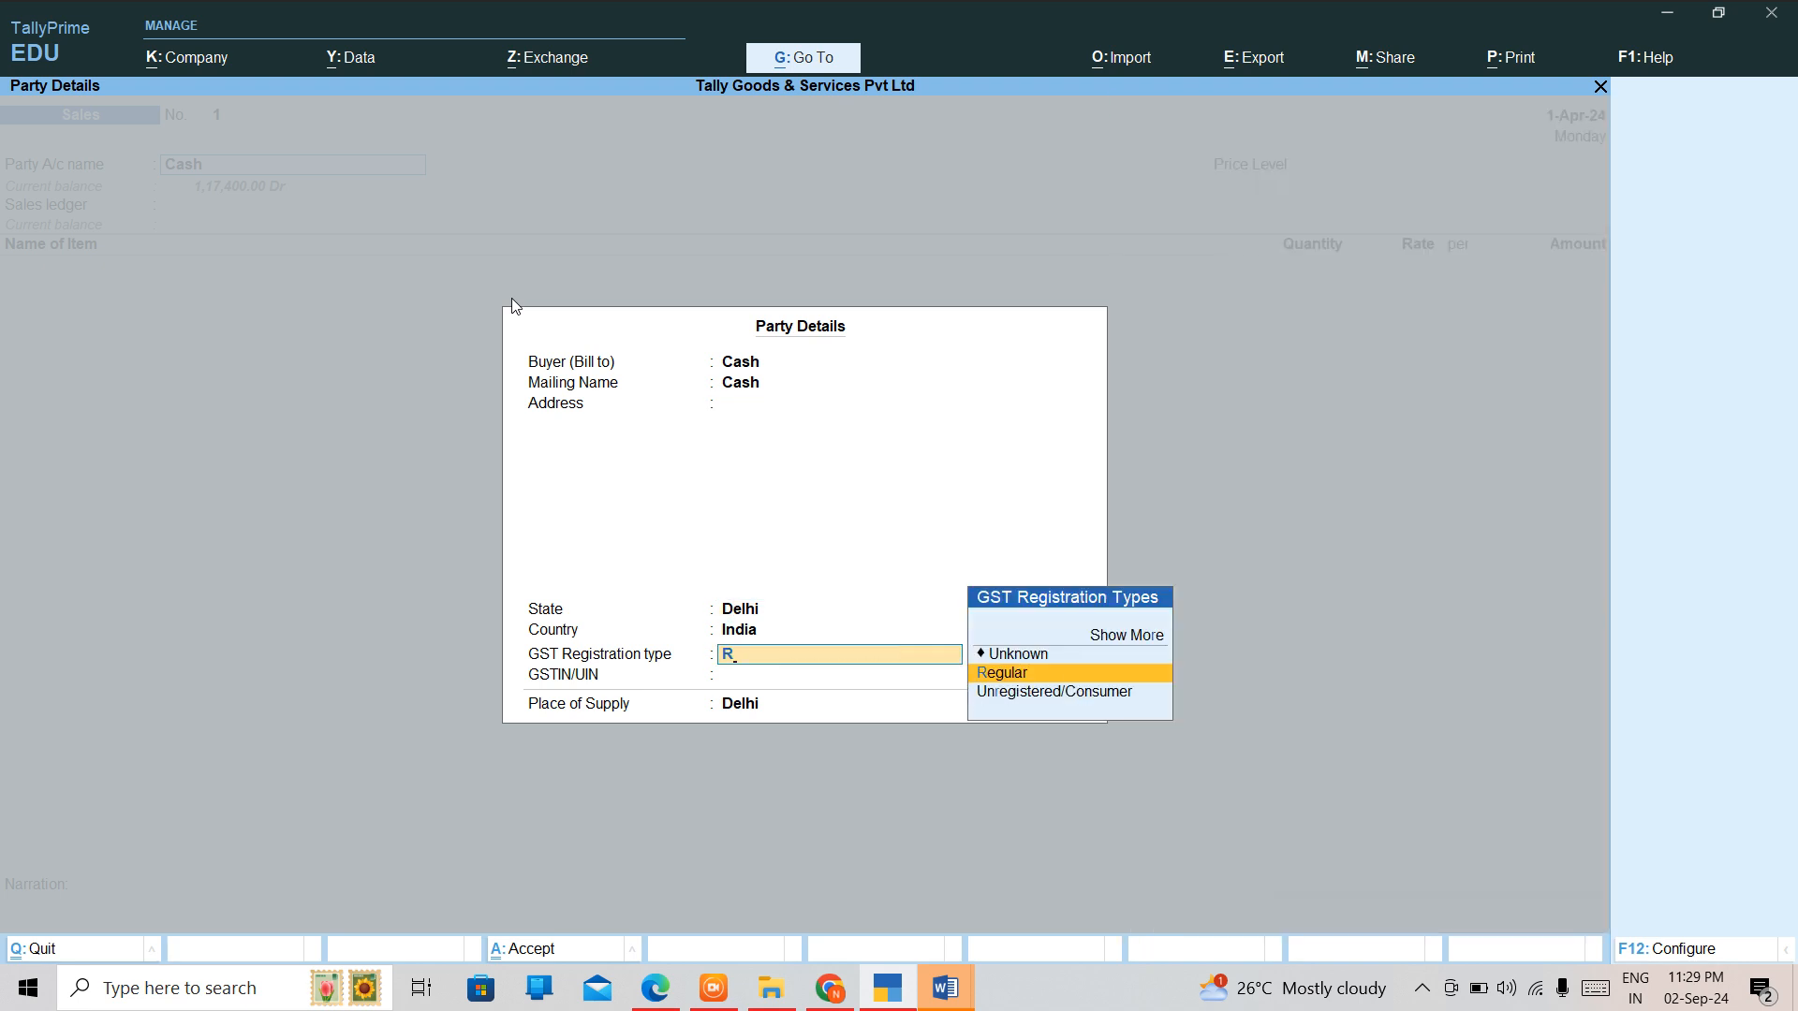
key("Return")
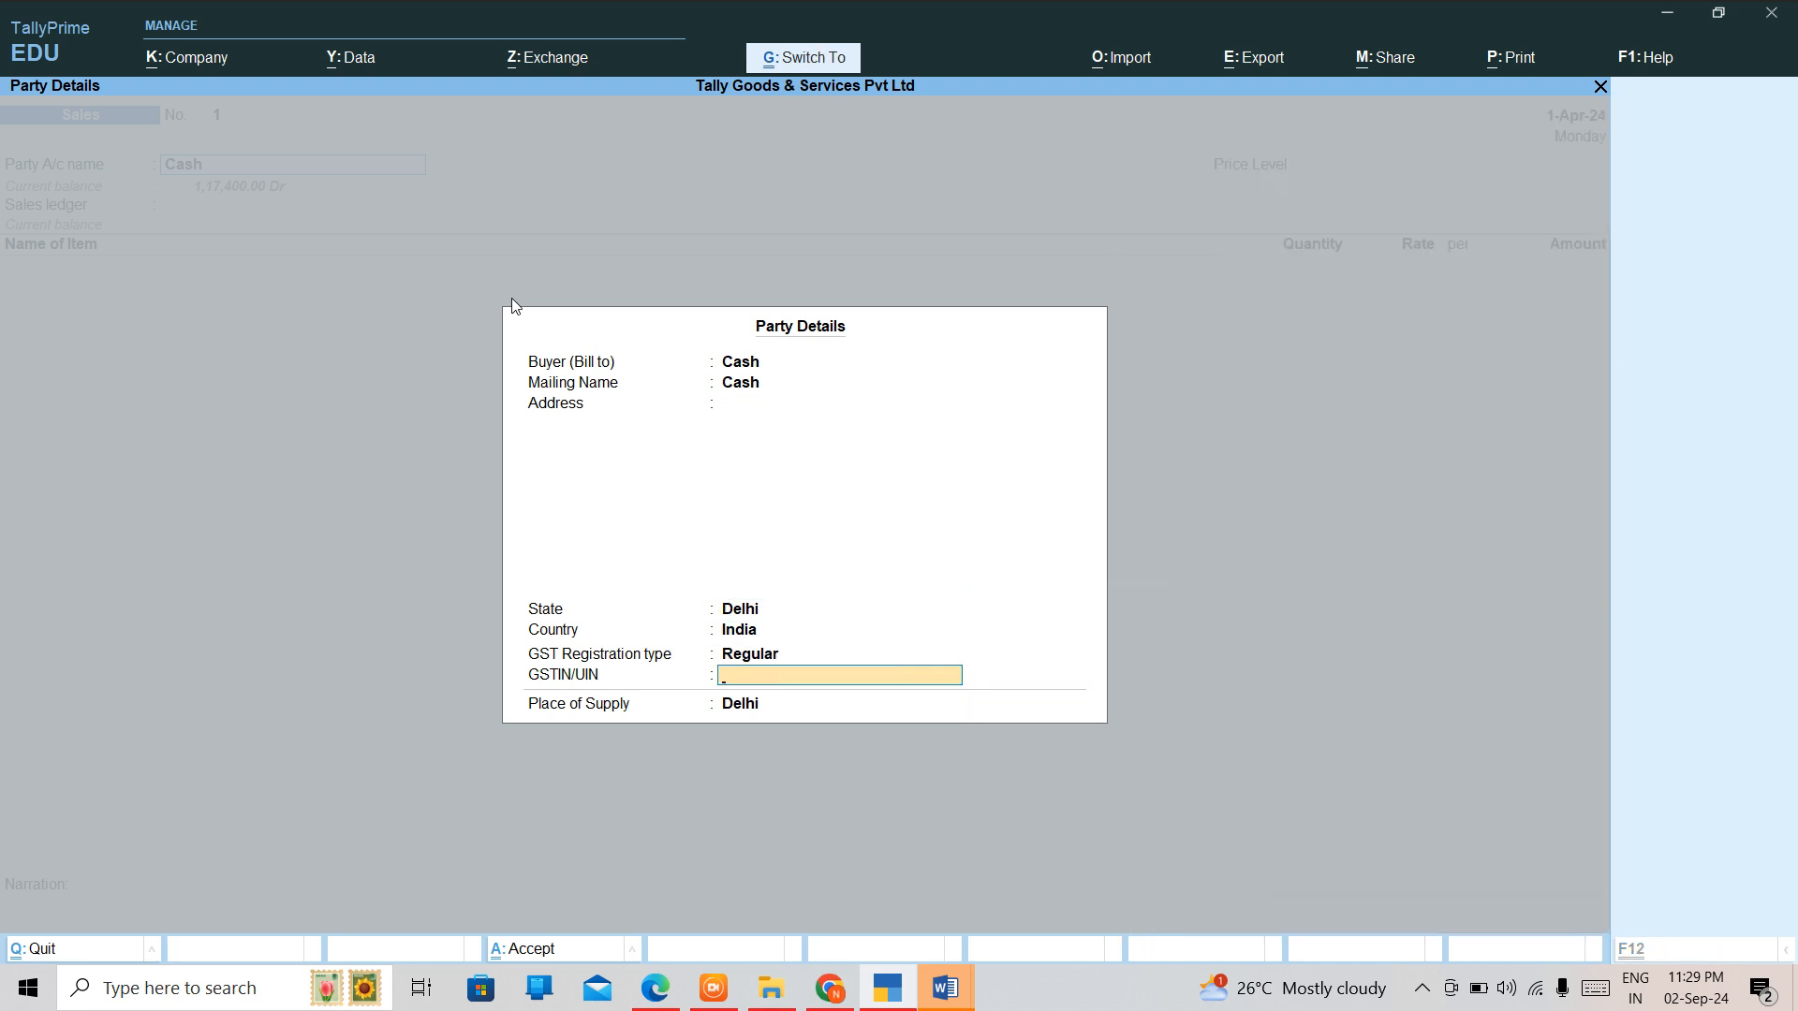
key("Return")
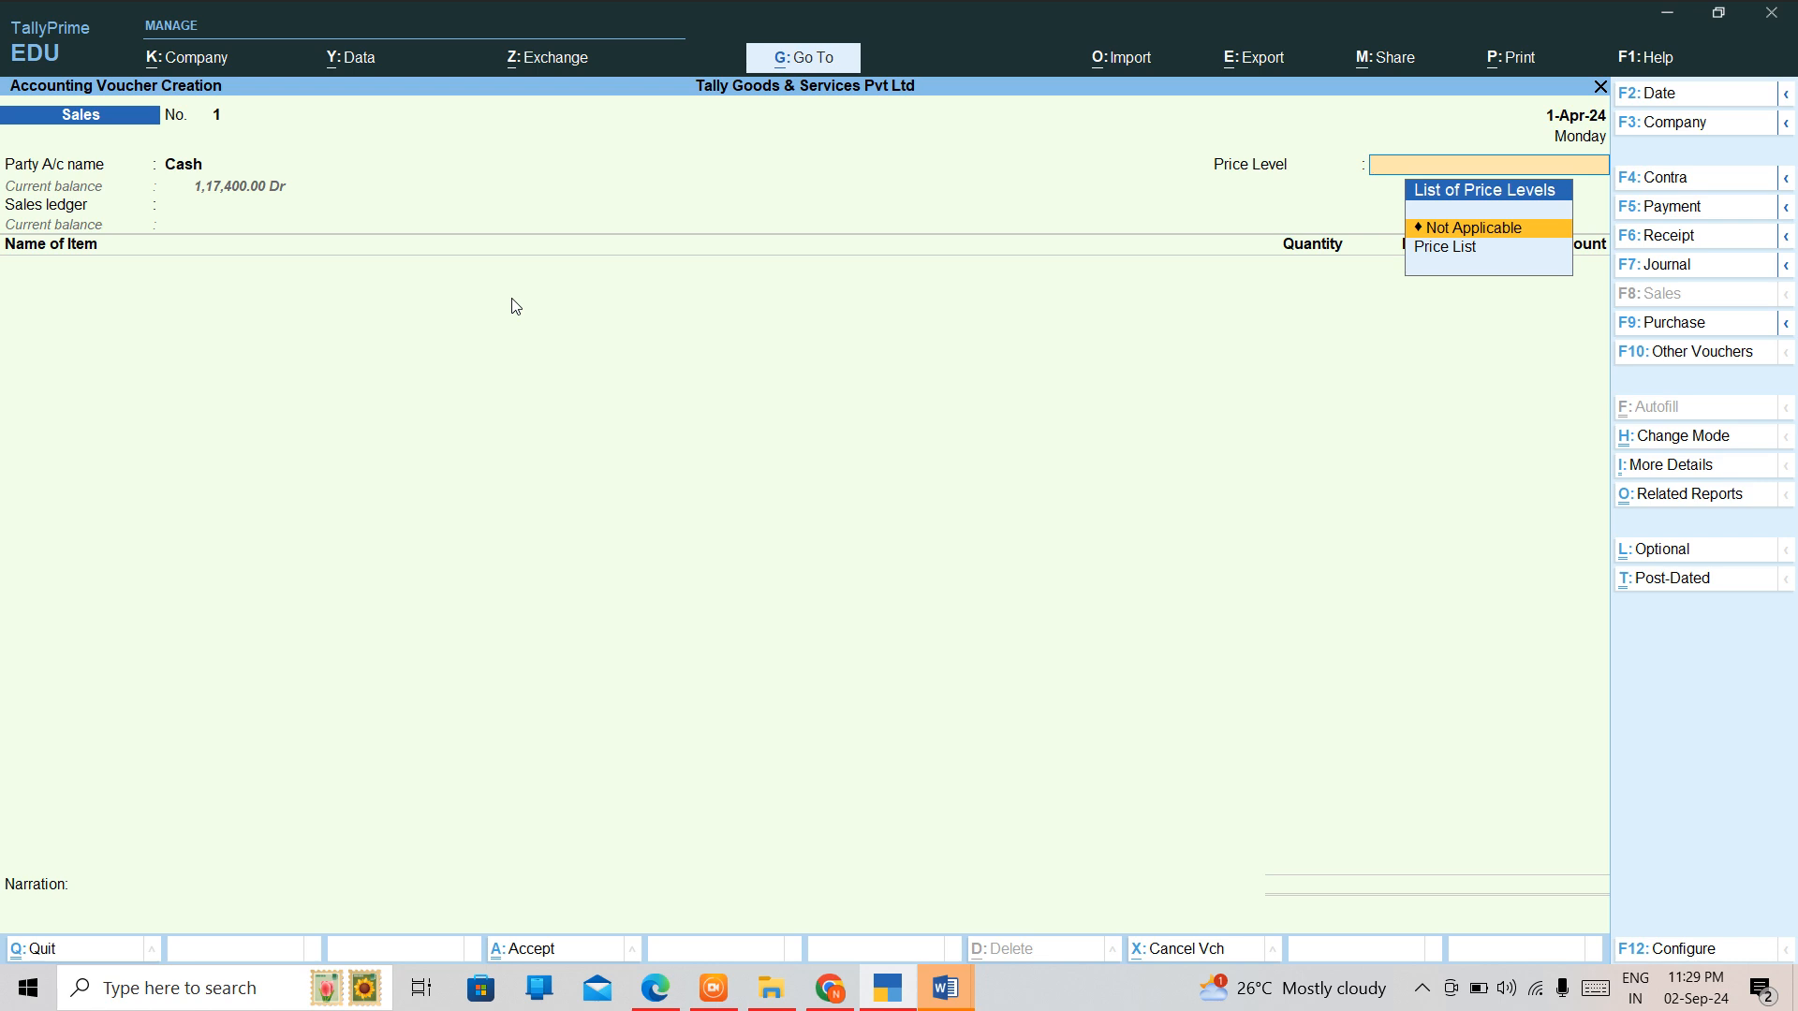
key("Down")
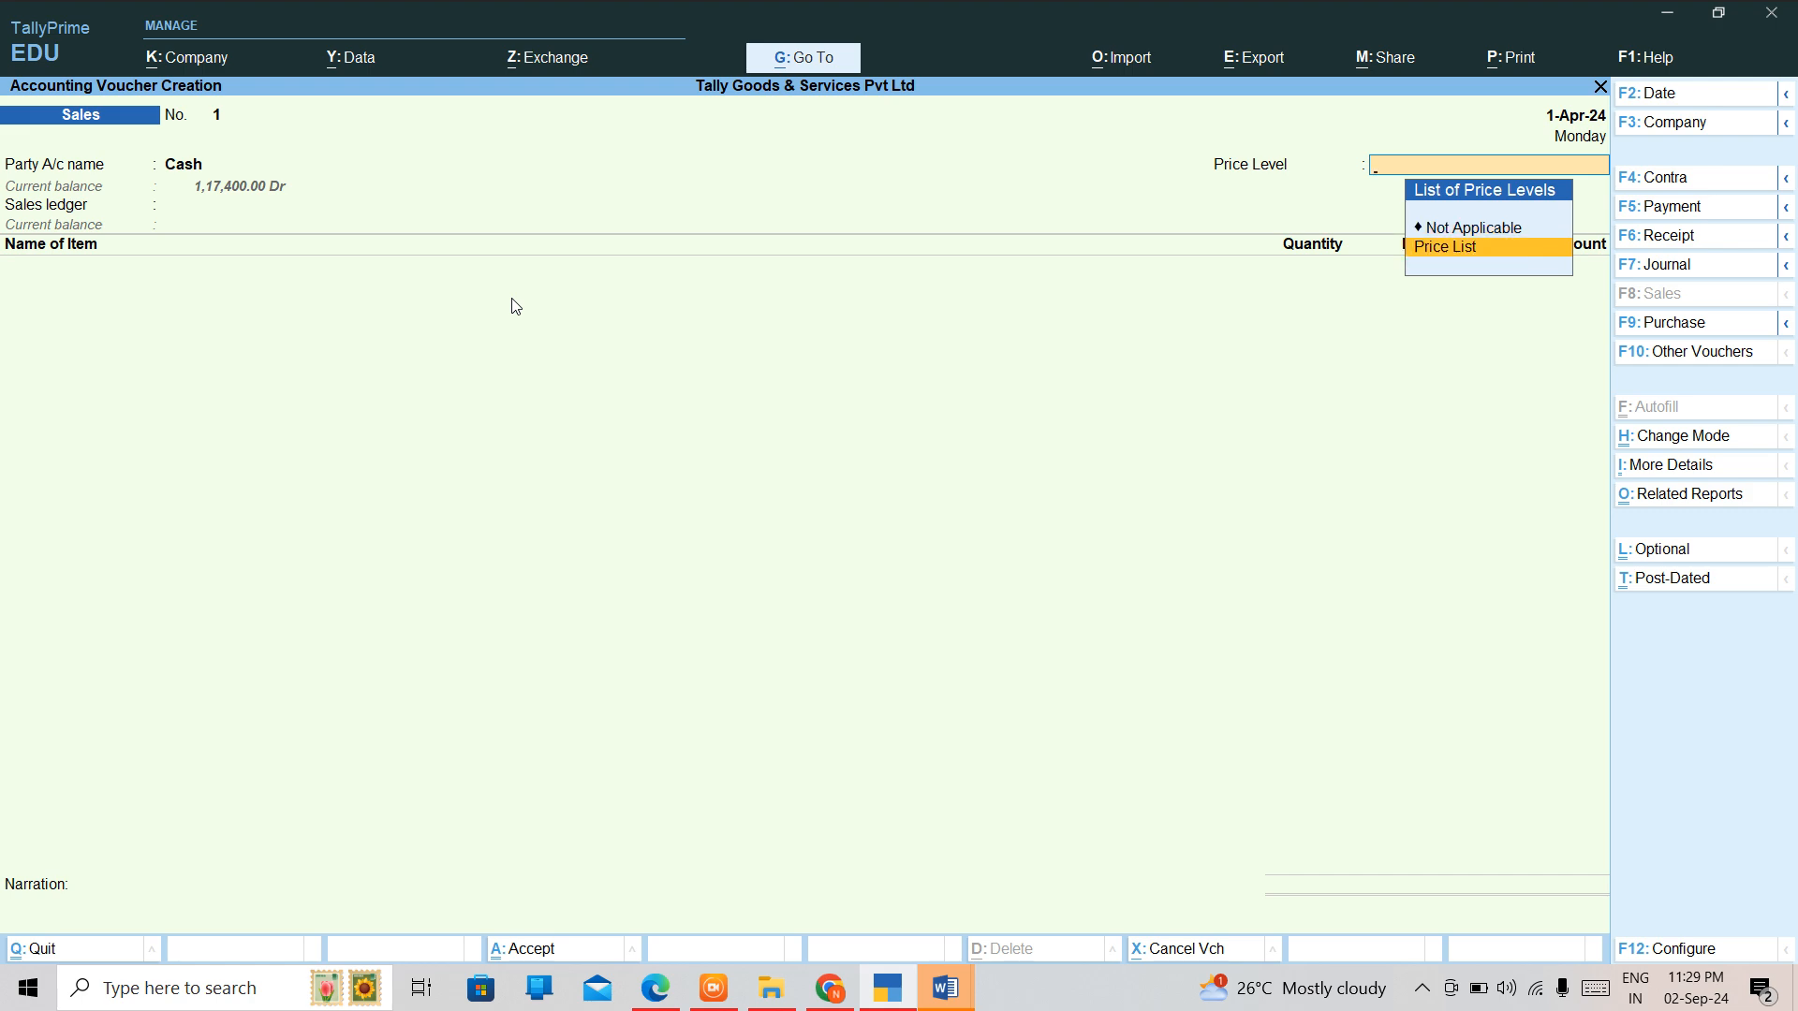
key("Return")
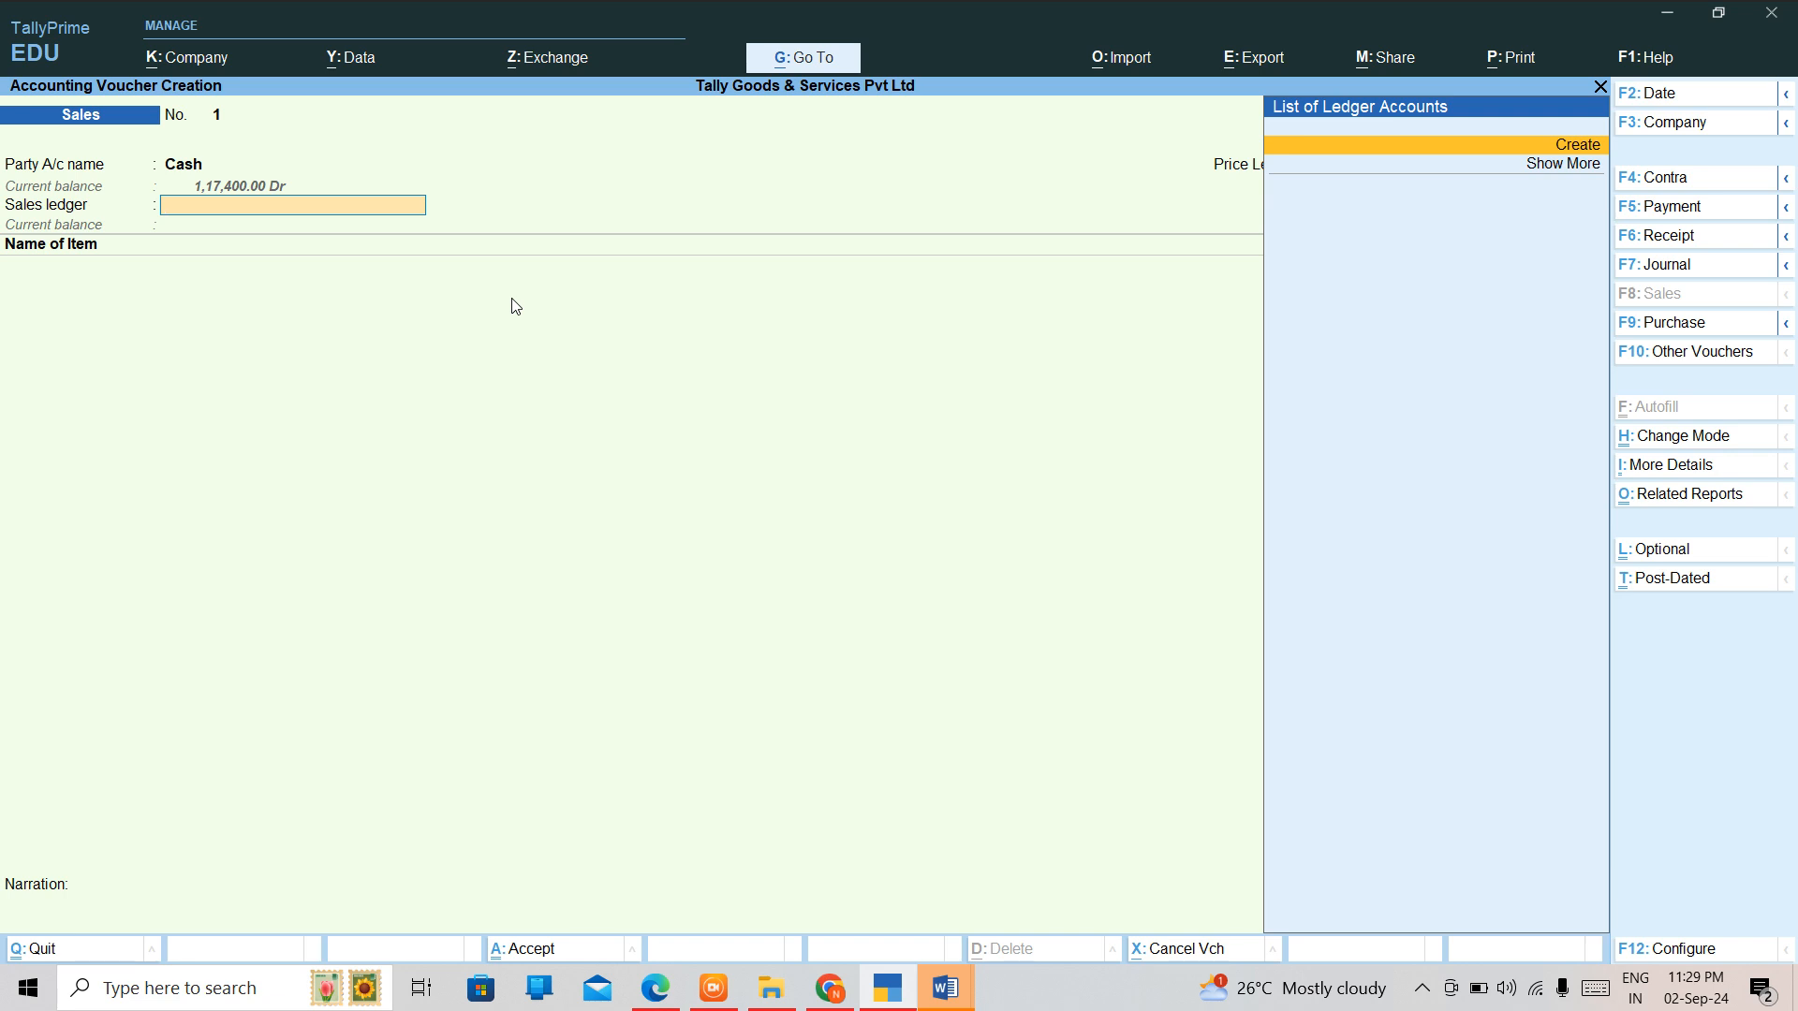
Create a Sales ledger under Sales Accounts, of type Invoice Rounding with Normal Rounding and a limit of 1, for the voucher's sales ledger.
key("alt+c")
type("Sales")
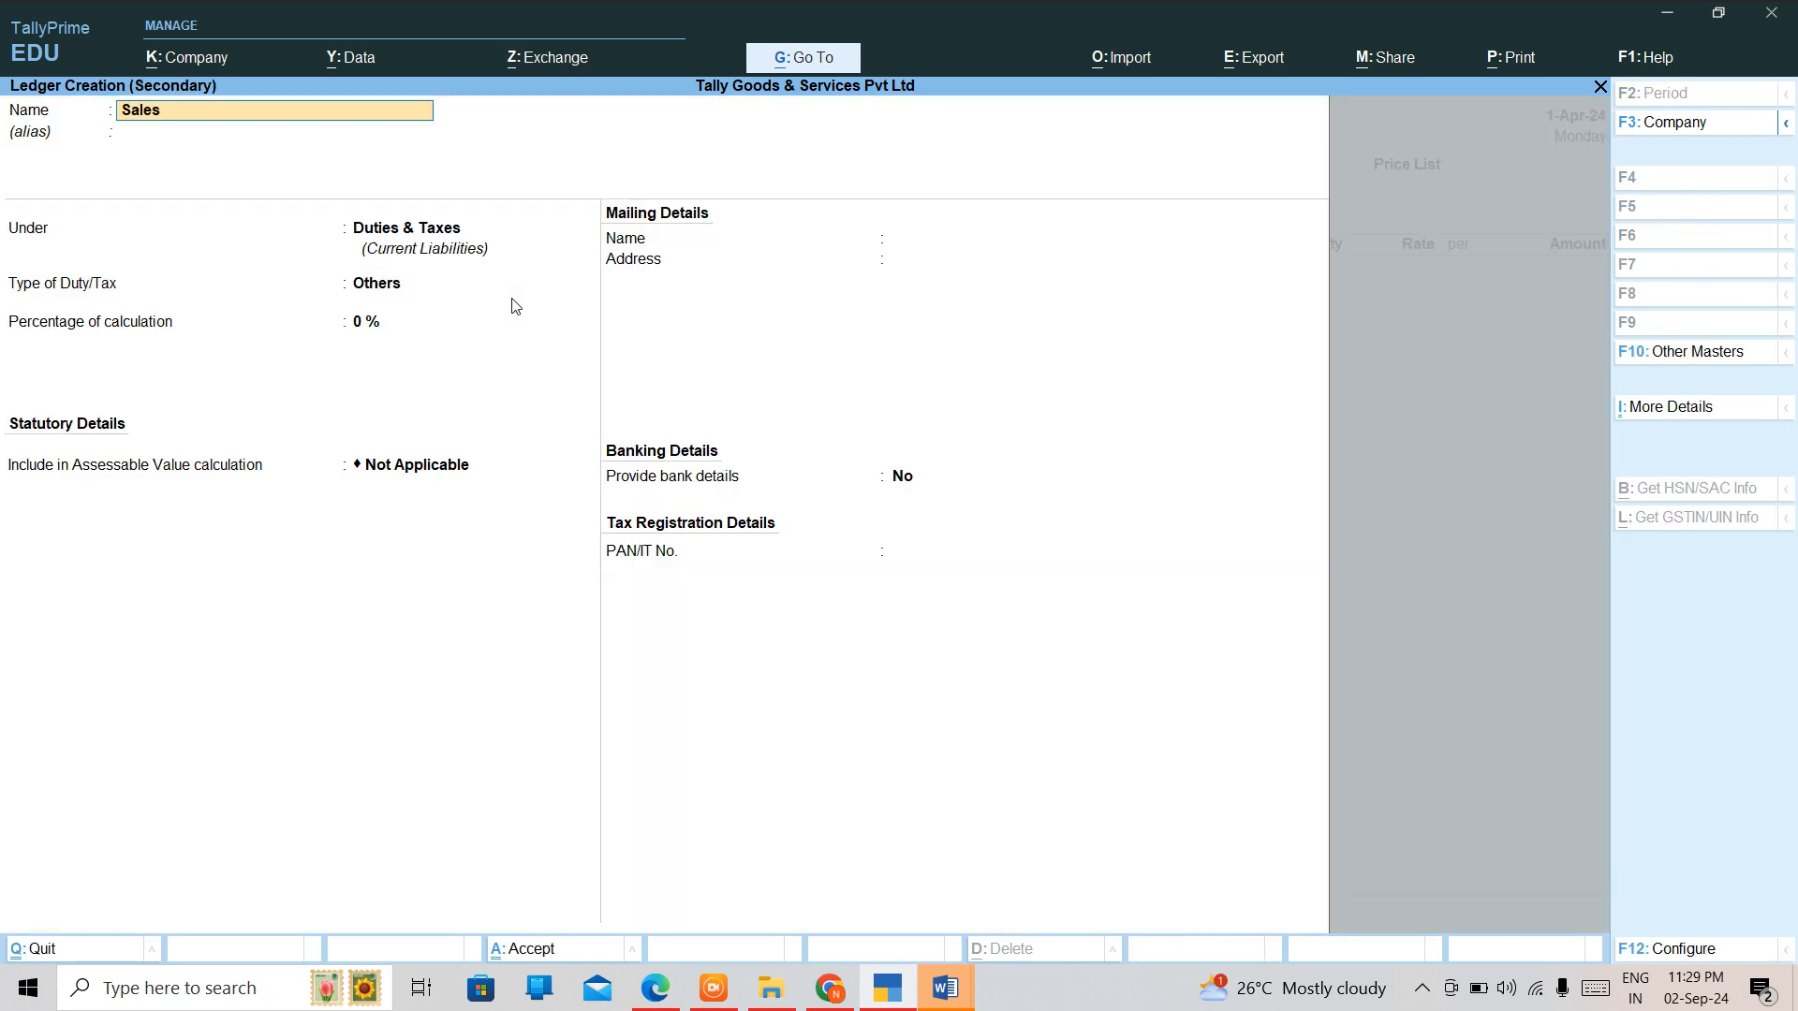
key("Return")
type("Sal")
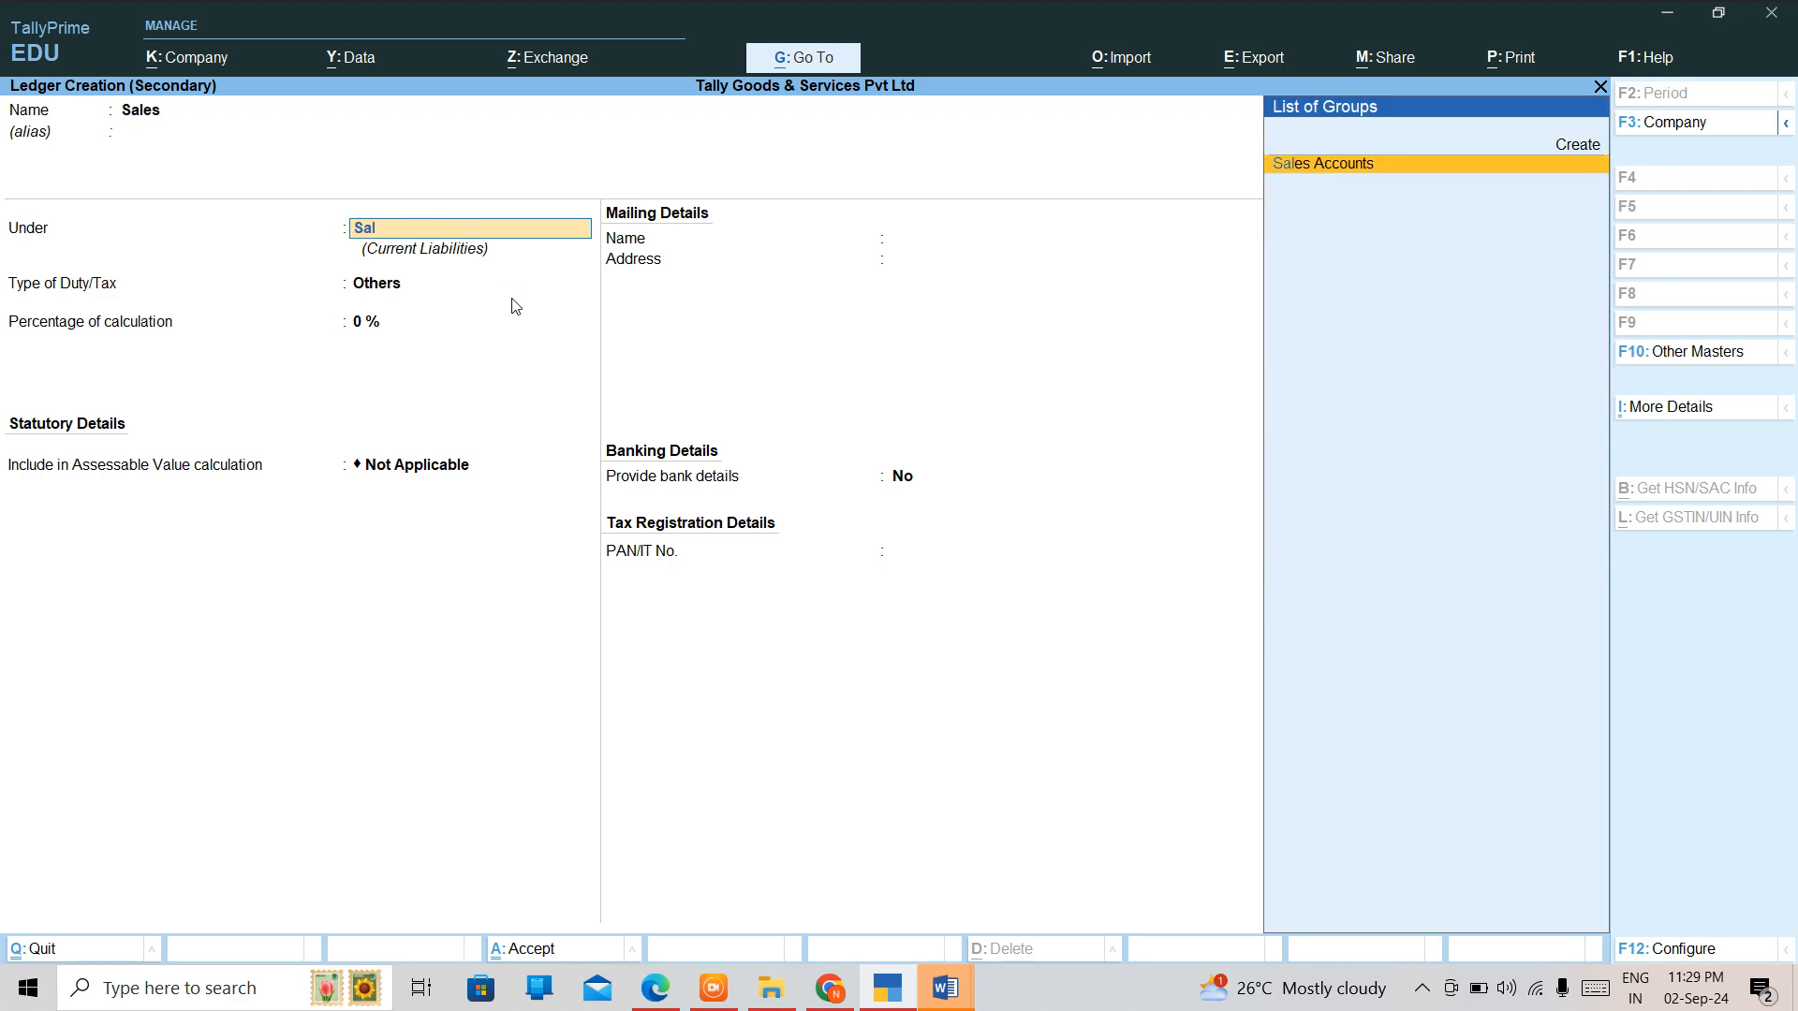
key("Return")
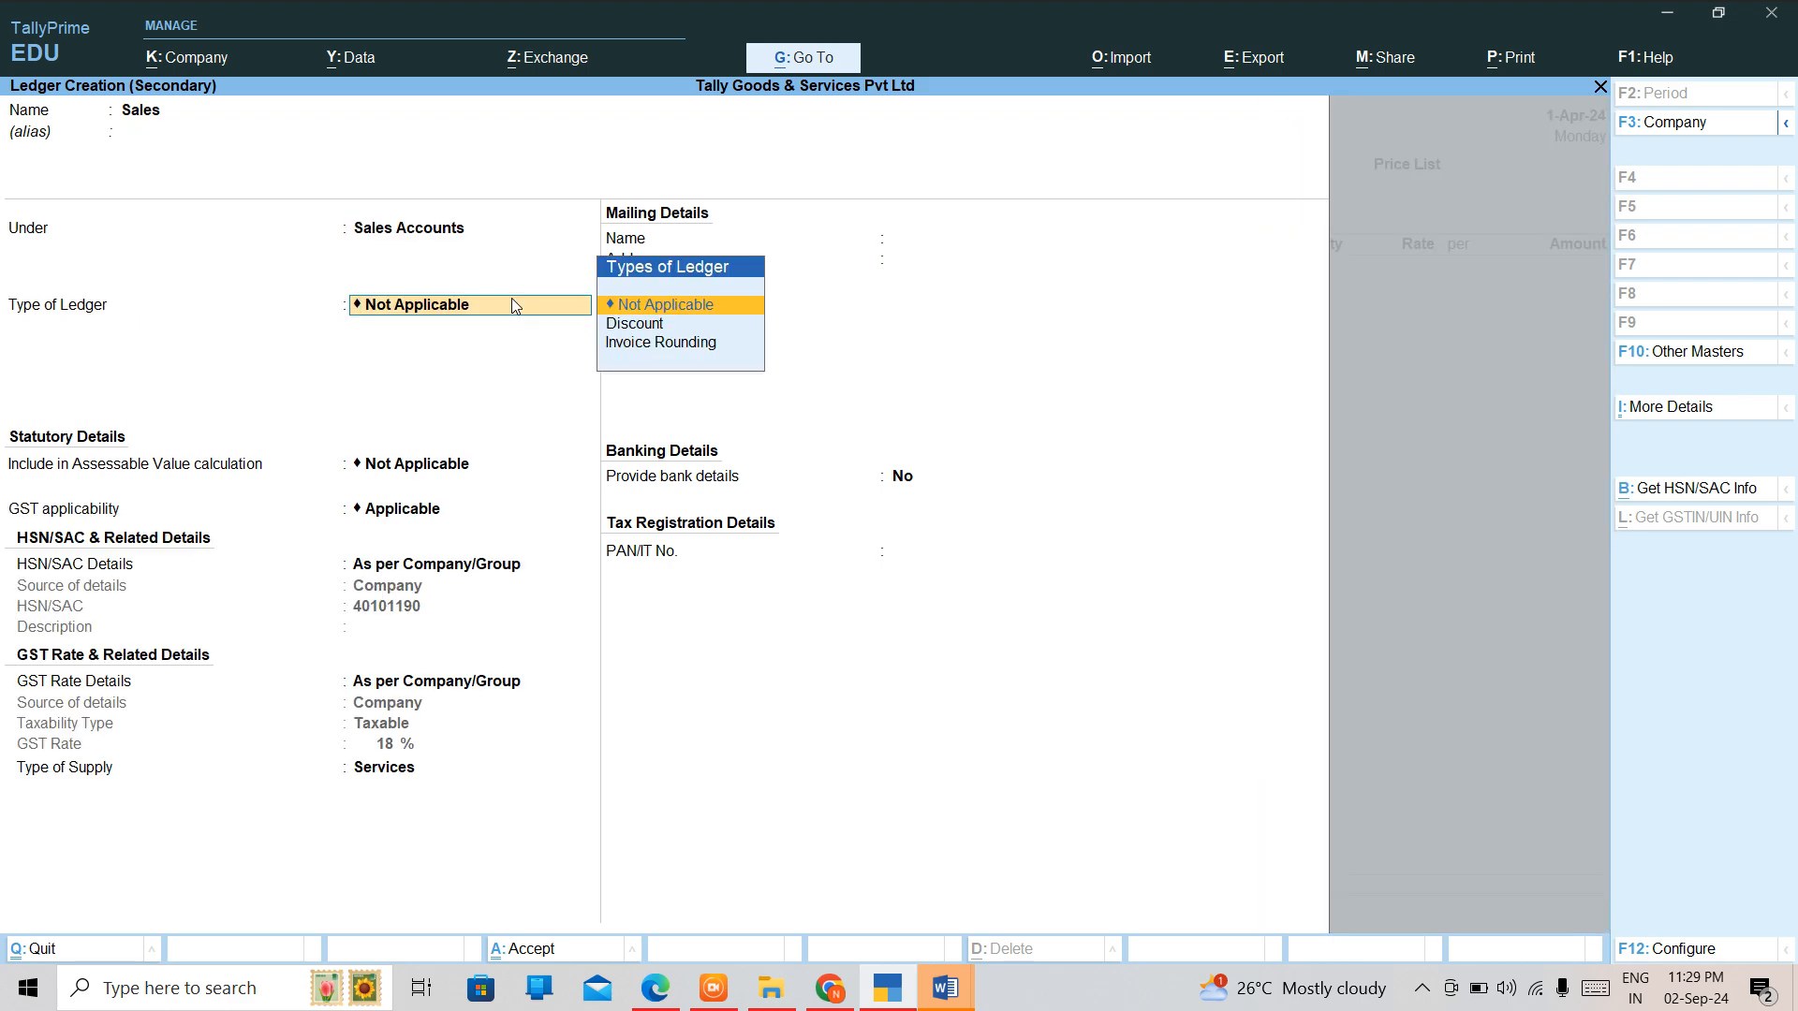
key("Down")
key("Down")
key("Return")
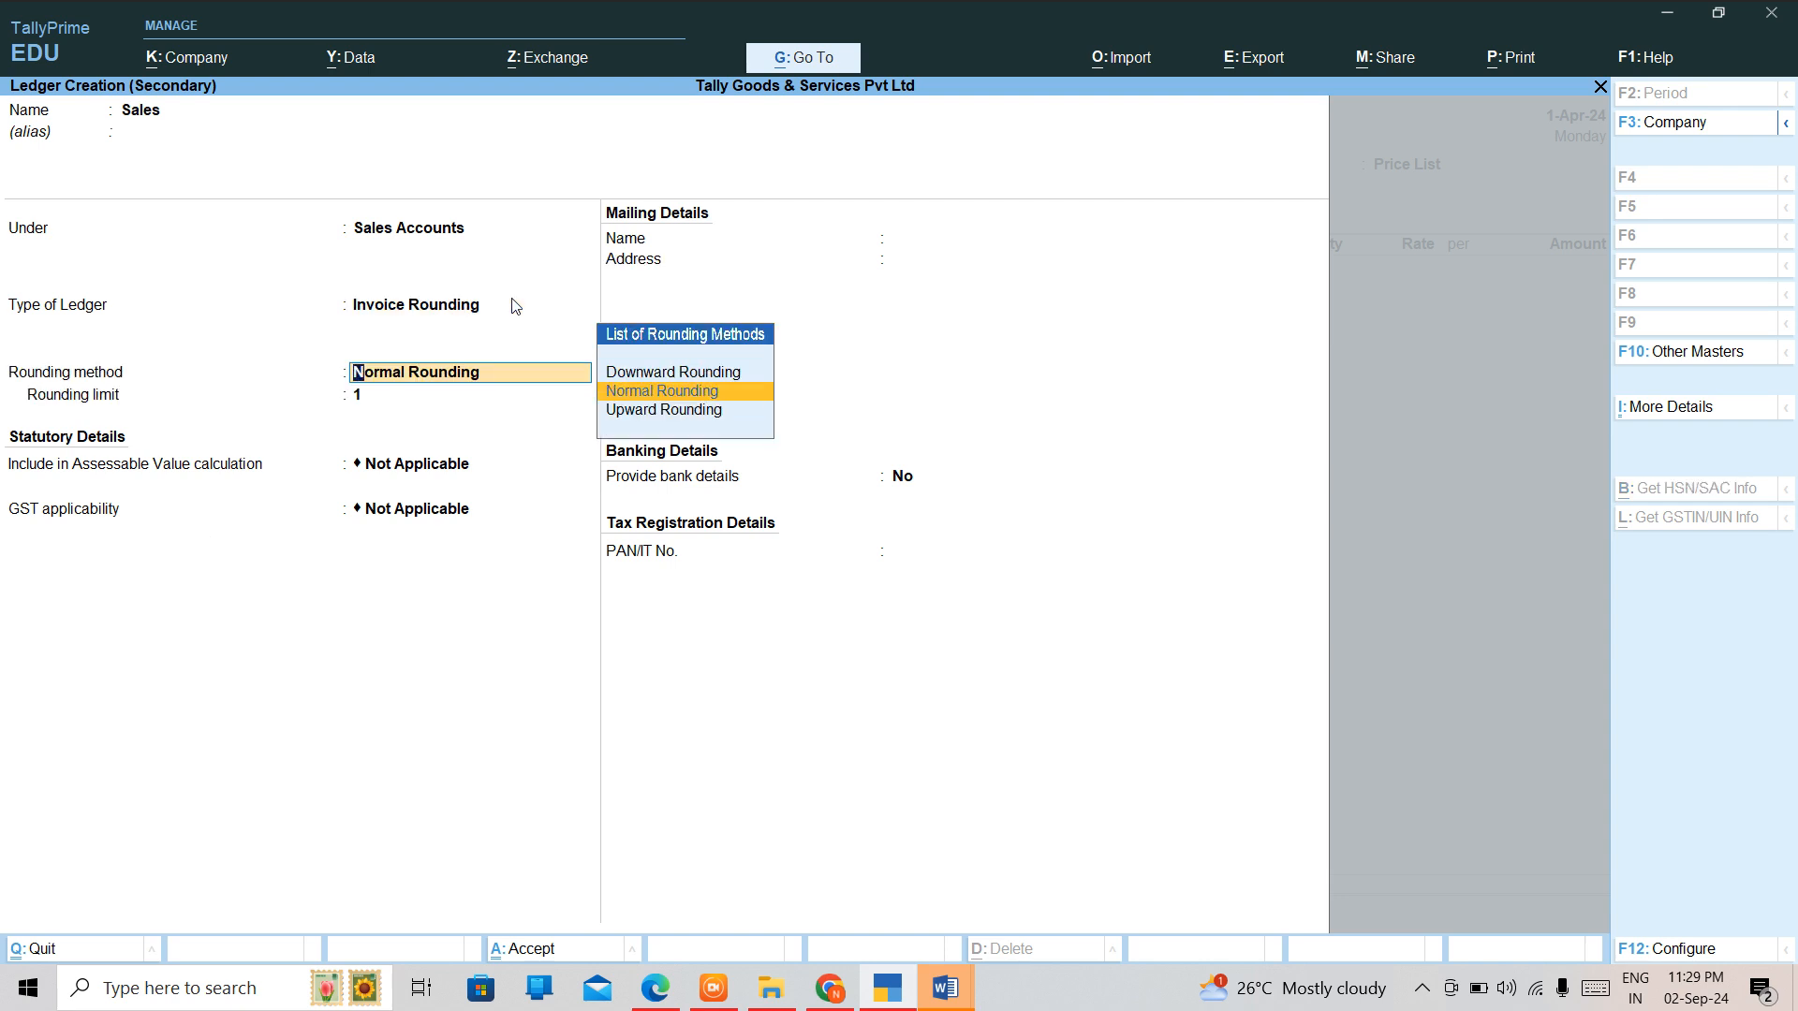
key("Return")
key("Return")
key("ctrl+a")
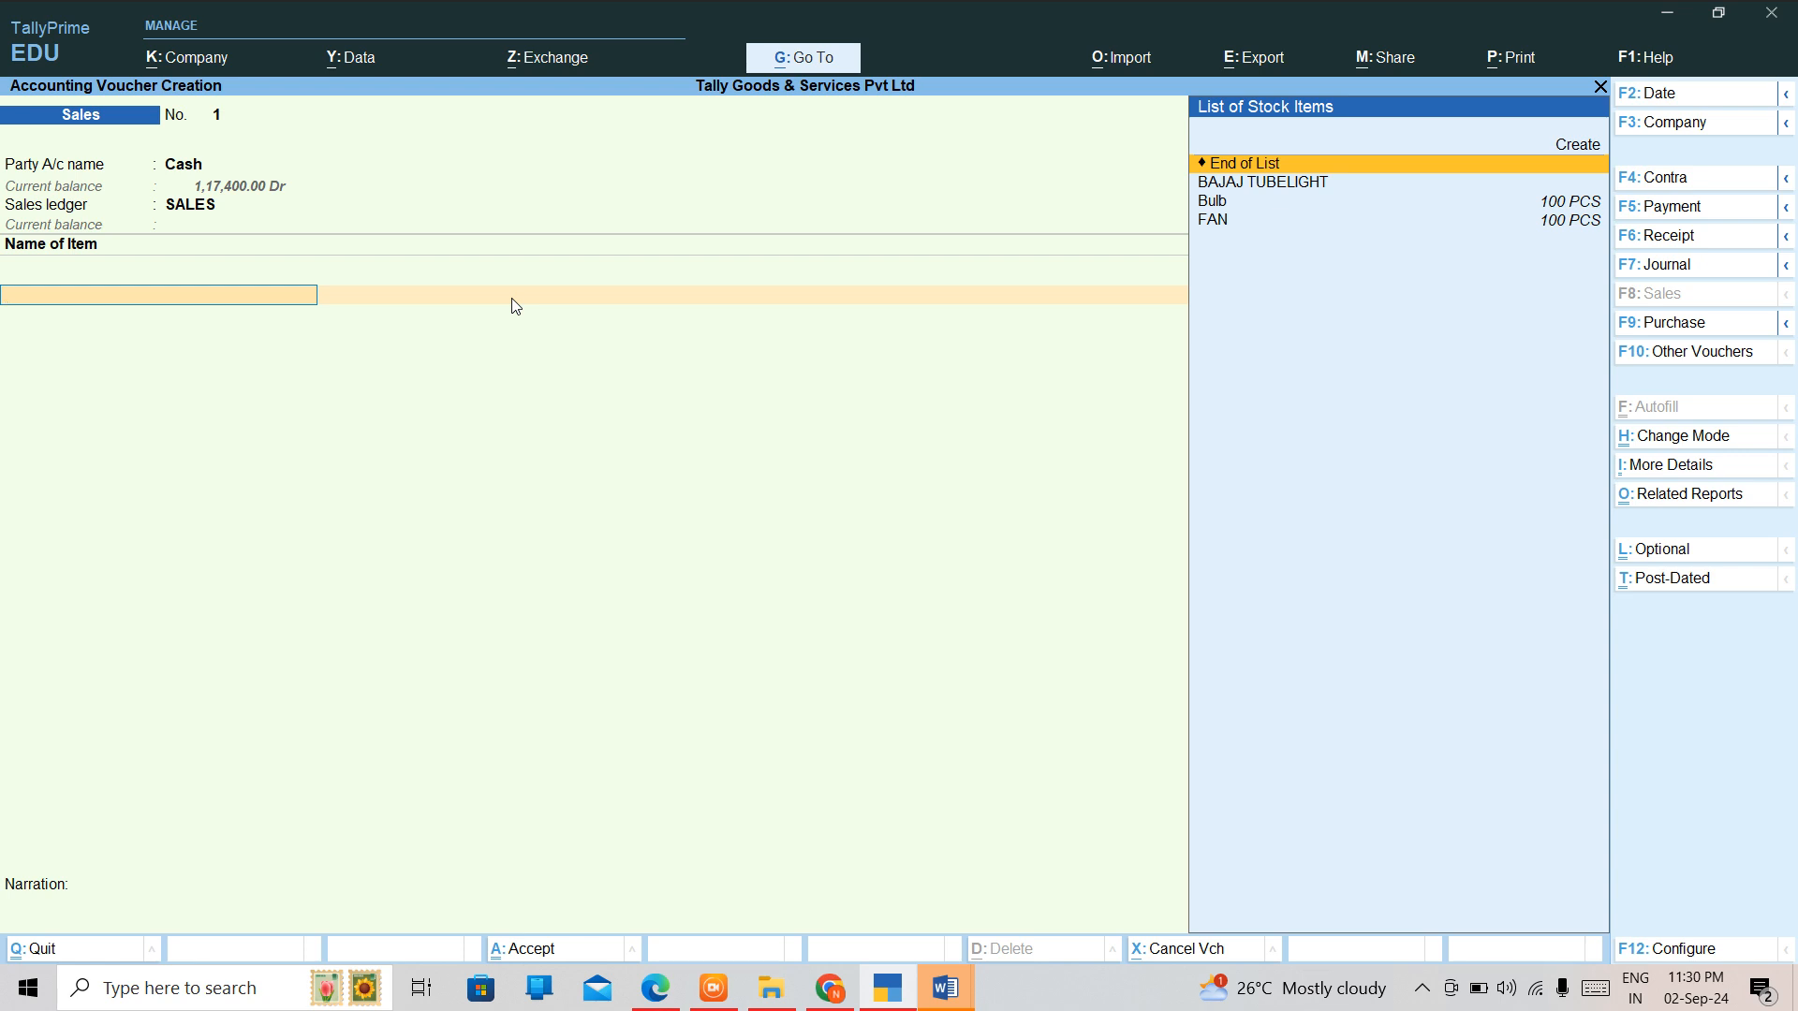
Look over the stock items offered in the Sales voucher and quit the voucher without saving it.
key("Down")
key("Down")
key("Up")
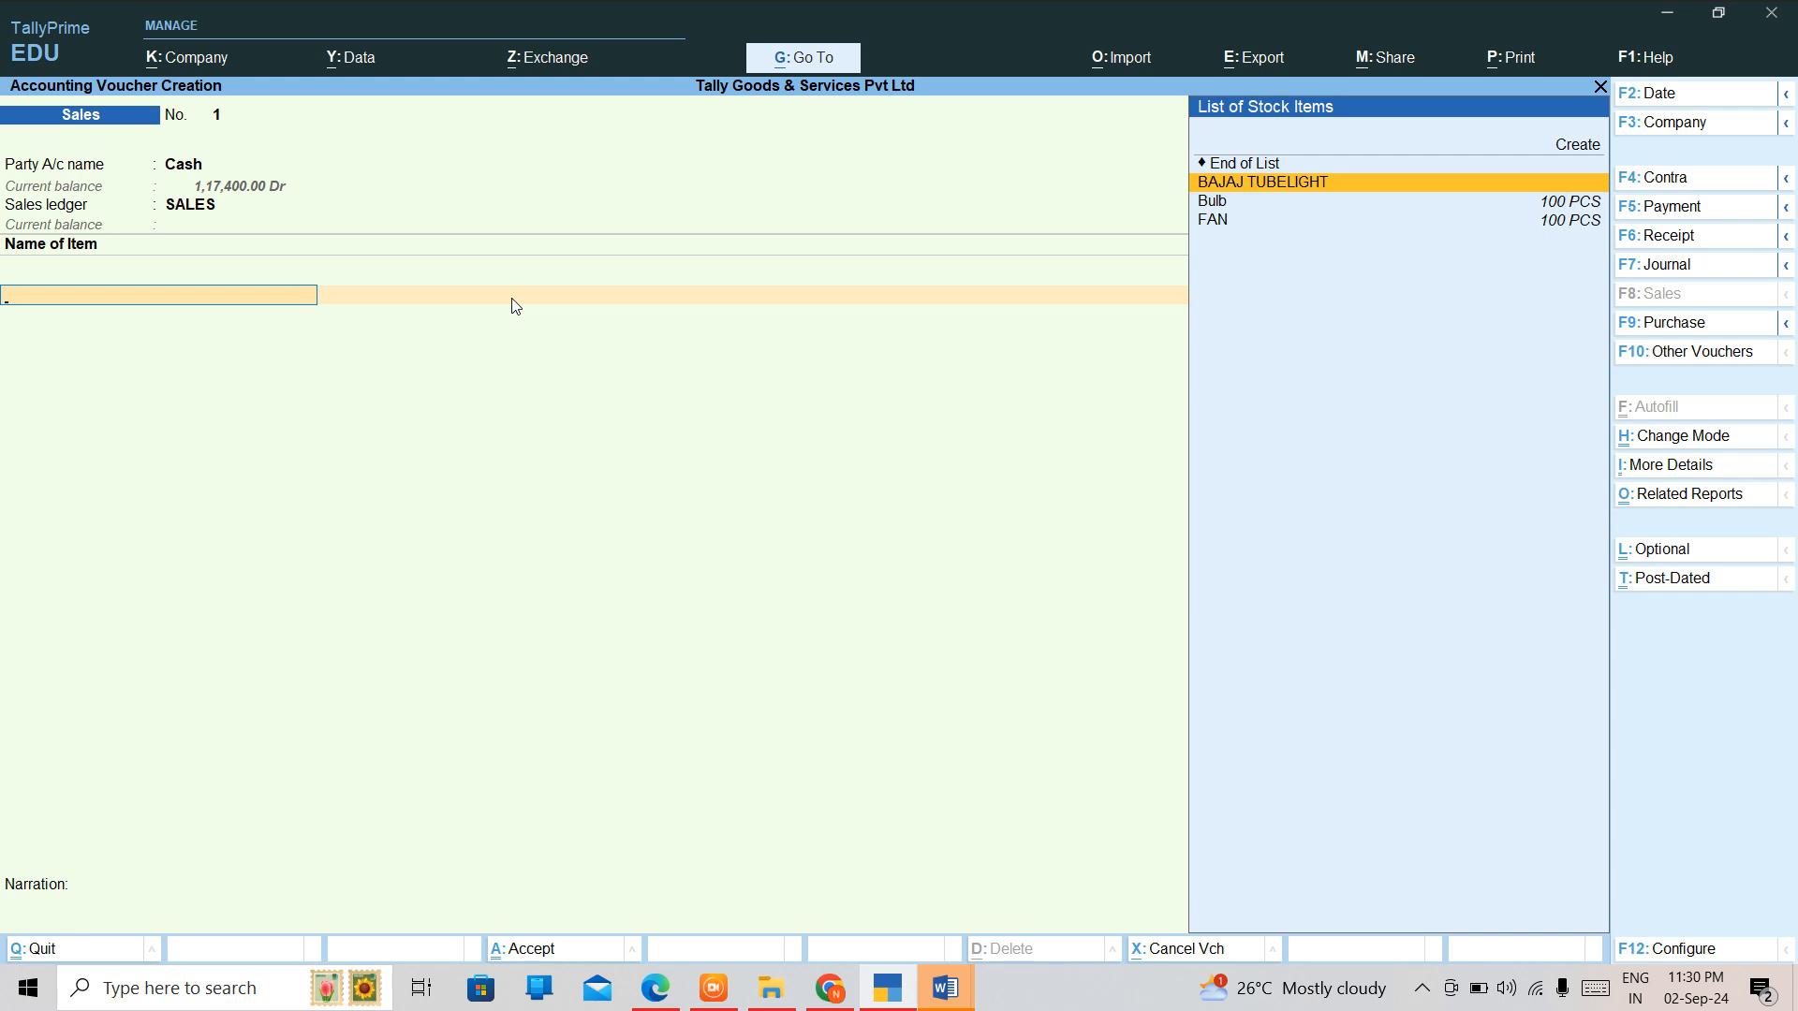
key("Escape")
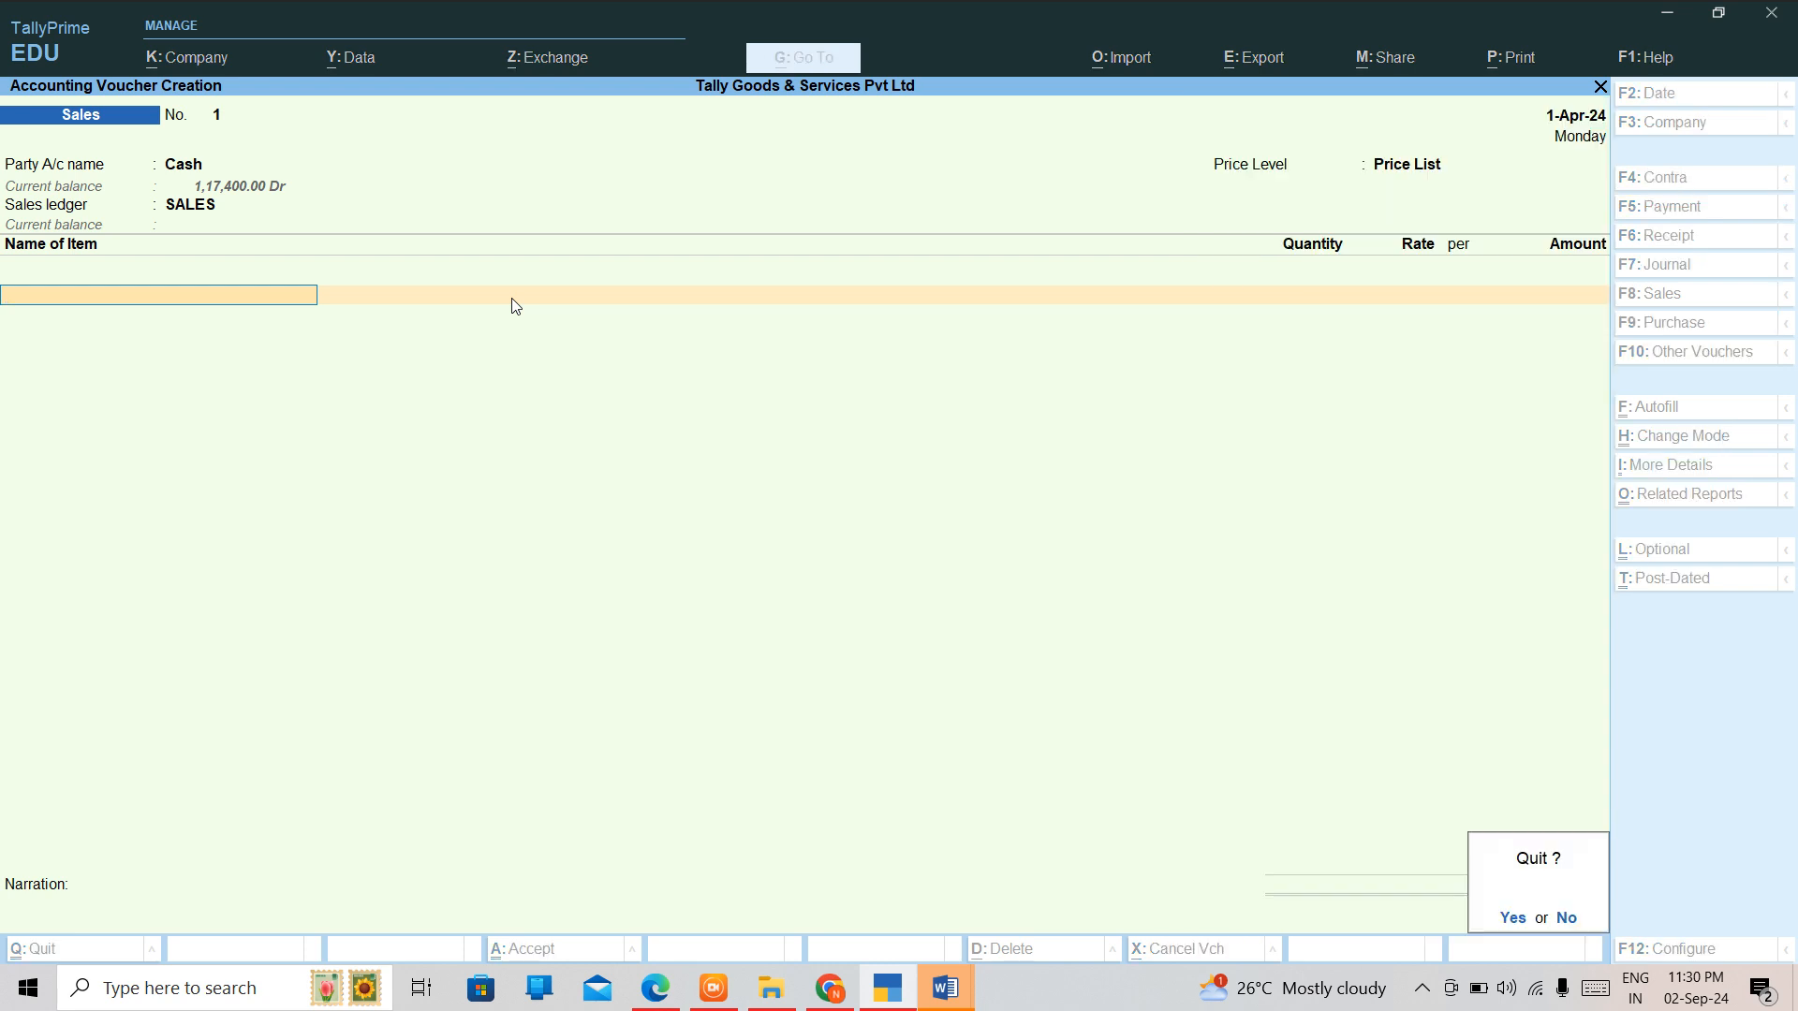
key("y")
Open the Inventory Books list among the additional reports.
key("Up")
key("Up")
key("Down")
key("Down")
key("Down")
key("Down")
key("Down")
key("Down")
key("Down")
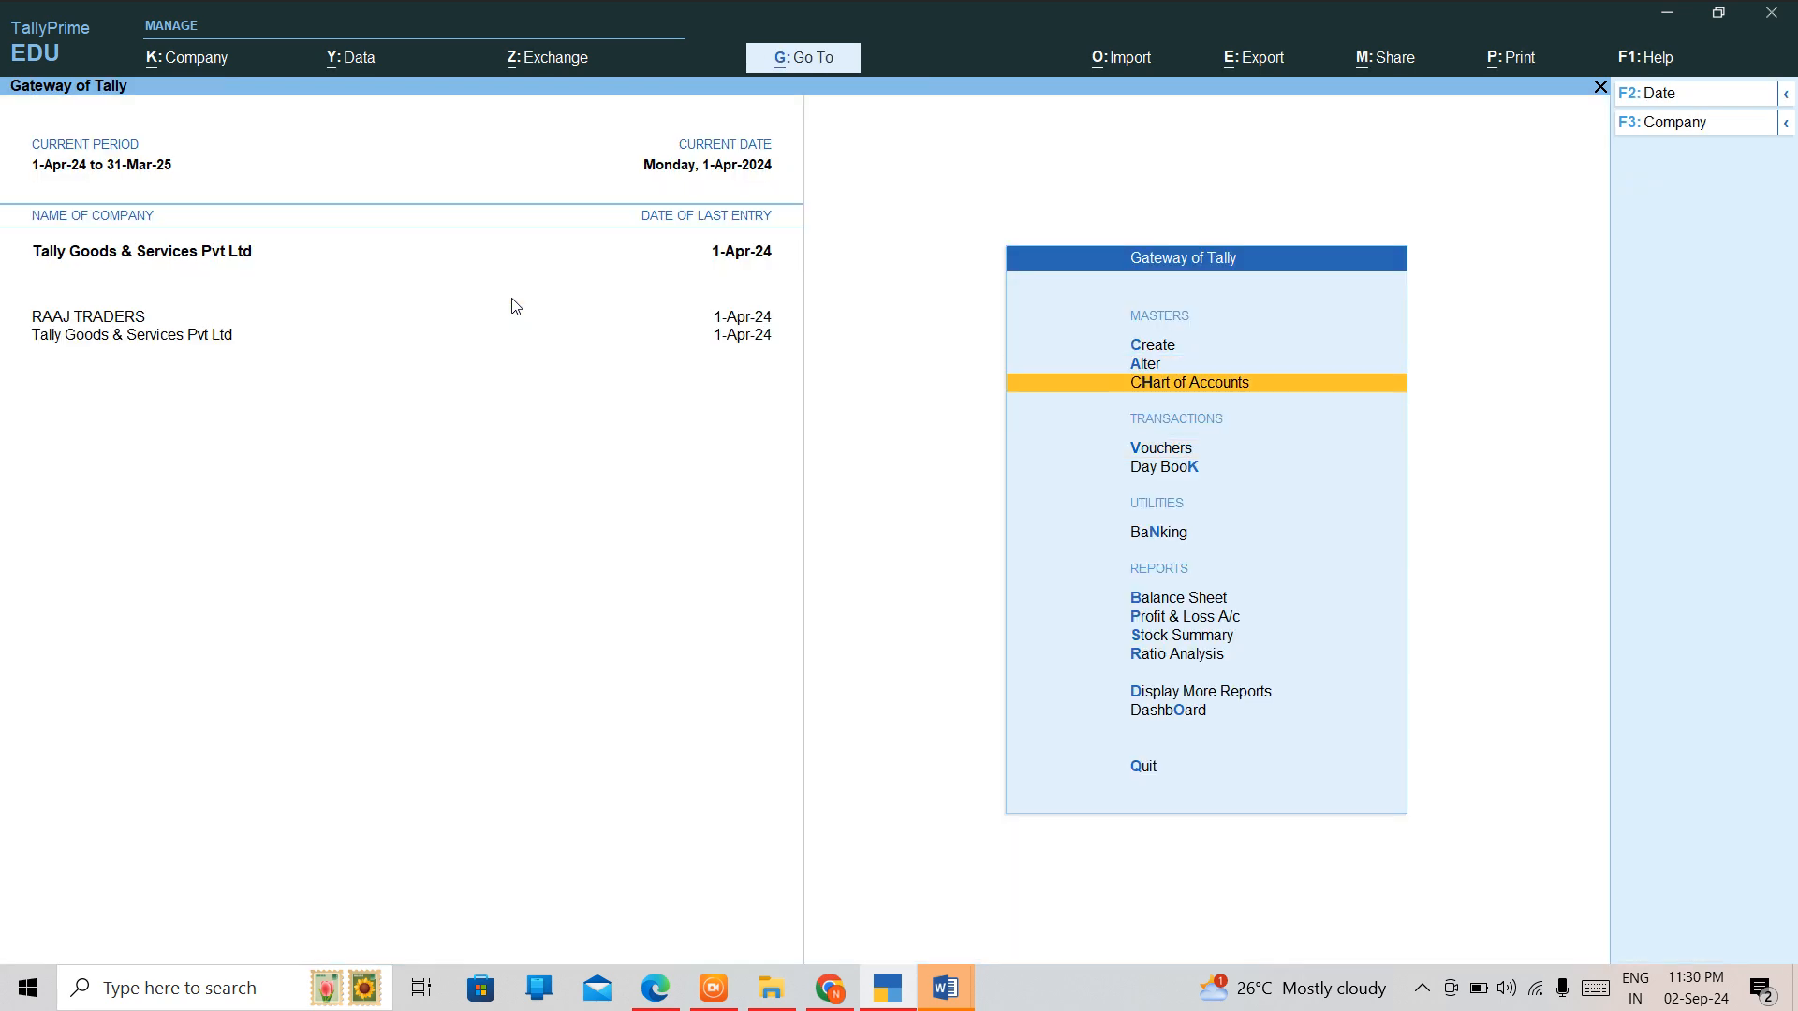
key("Down")
key("Down")
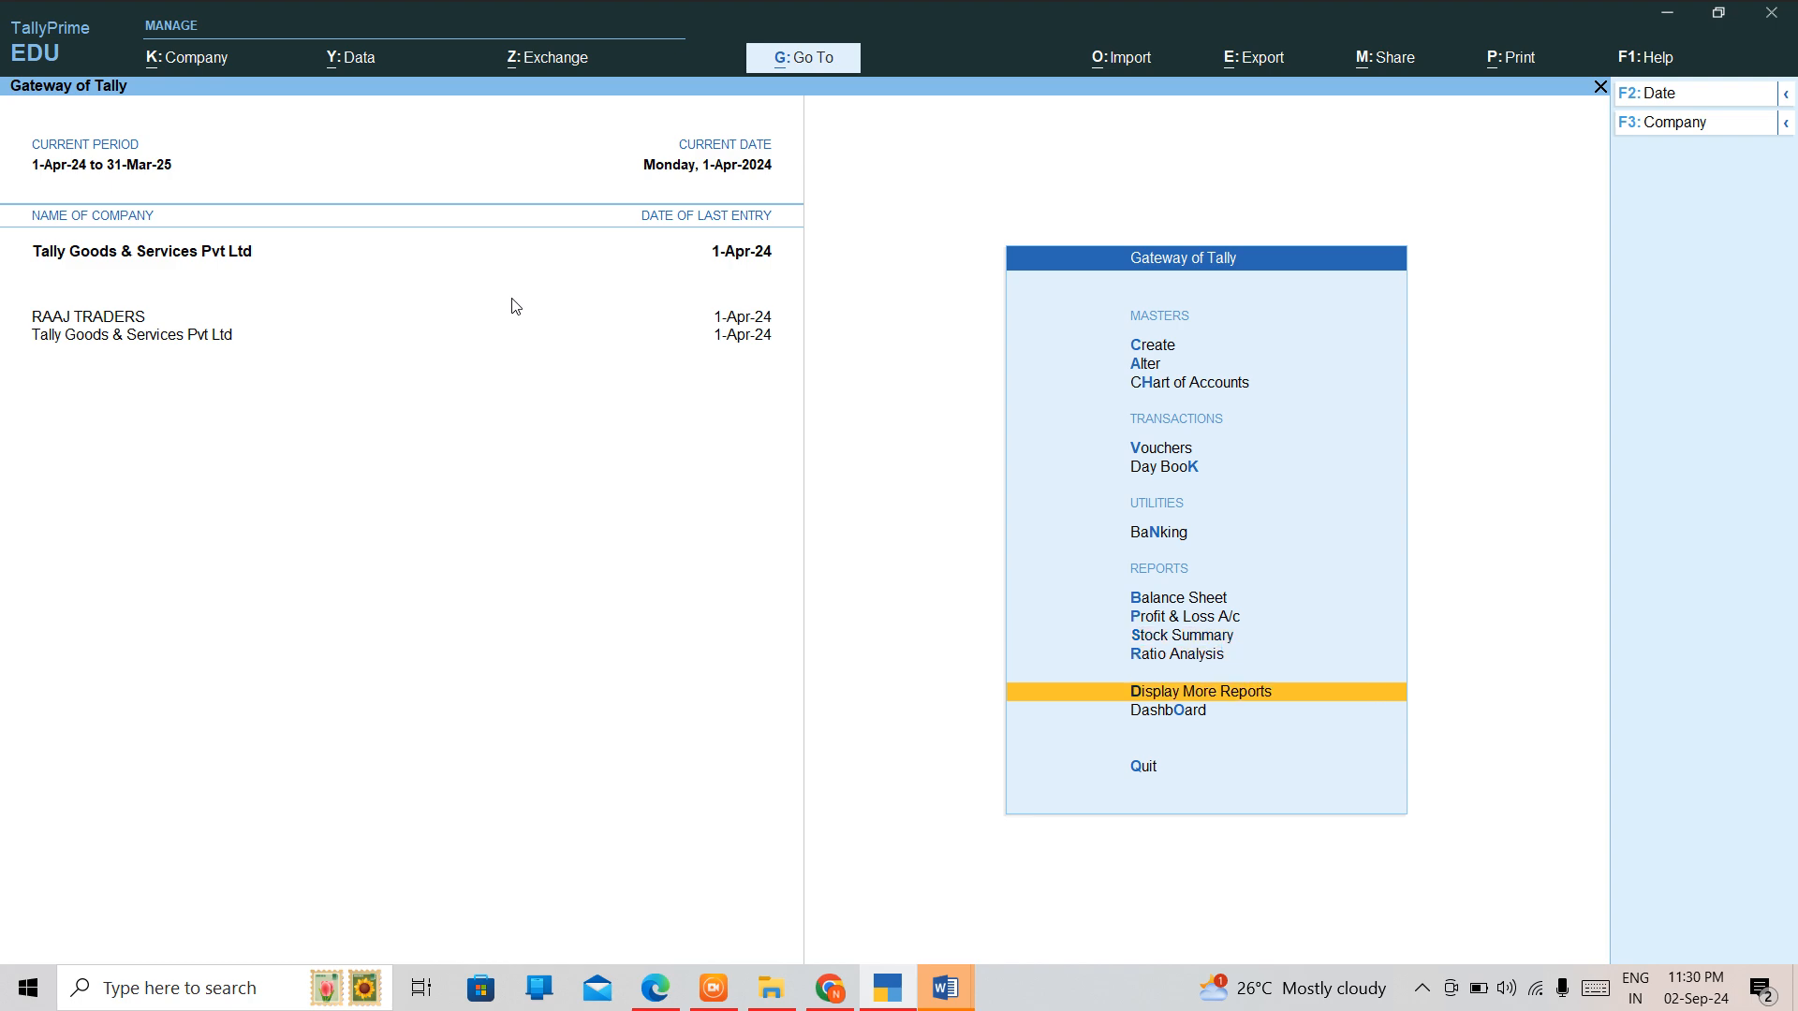
key("Return")
key("Down")
key("Down")
key("Down")
key("Down")
key("Down")
key("Down")
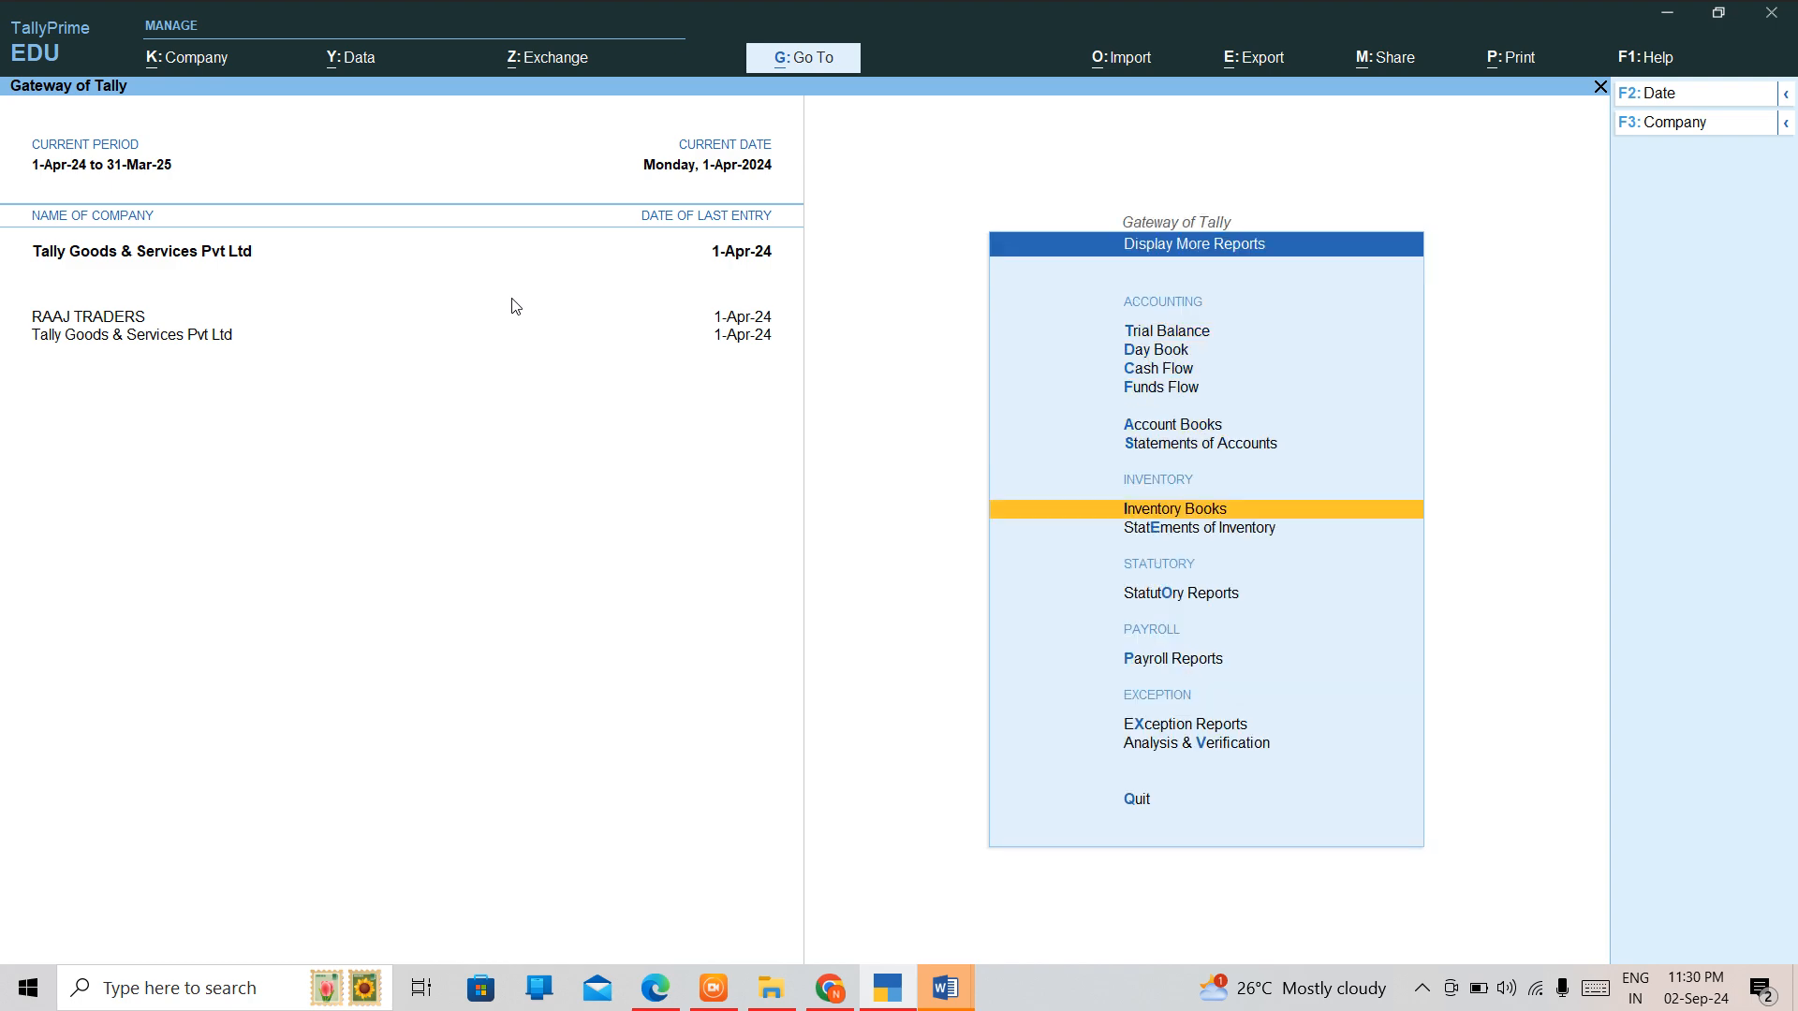
key("Return")
Open the monthly stock item summary for BAJAJ TUBELIGHT.
key("Down")
key("Down")
key("Down")
key("Down")
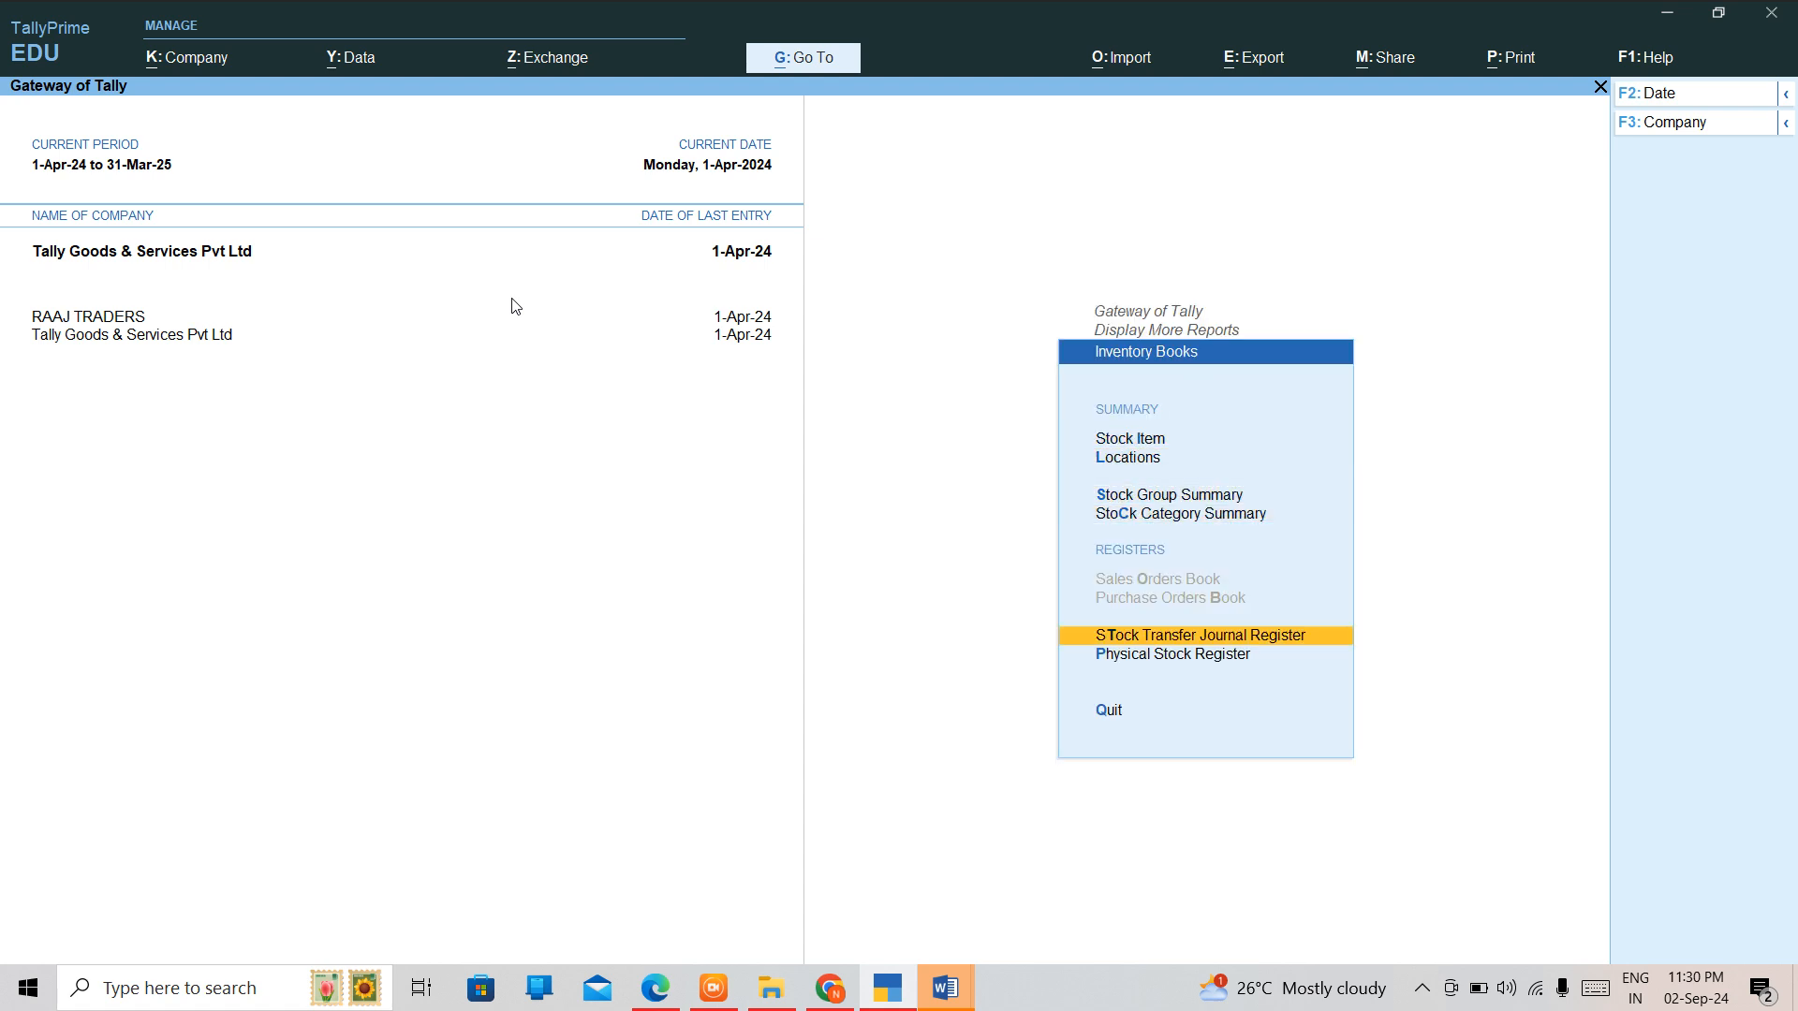
key("Down")
key("Up")
key("Up")
key("Up")
key("Up")
key("Up")
key("Return")
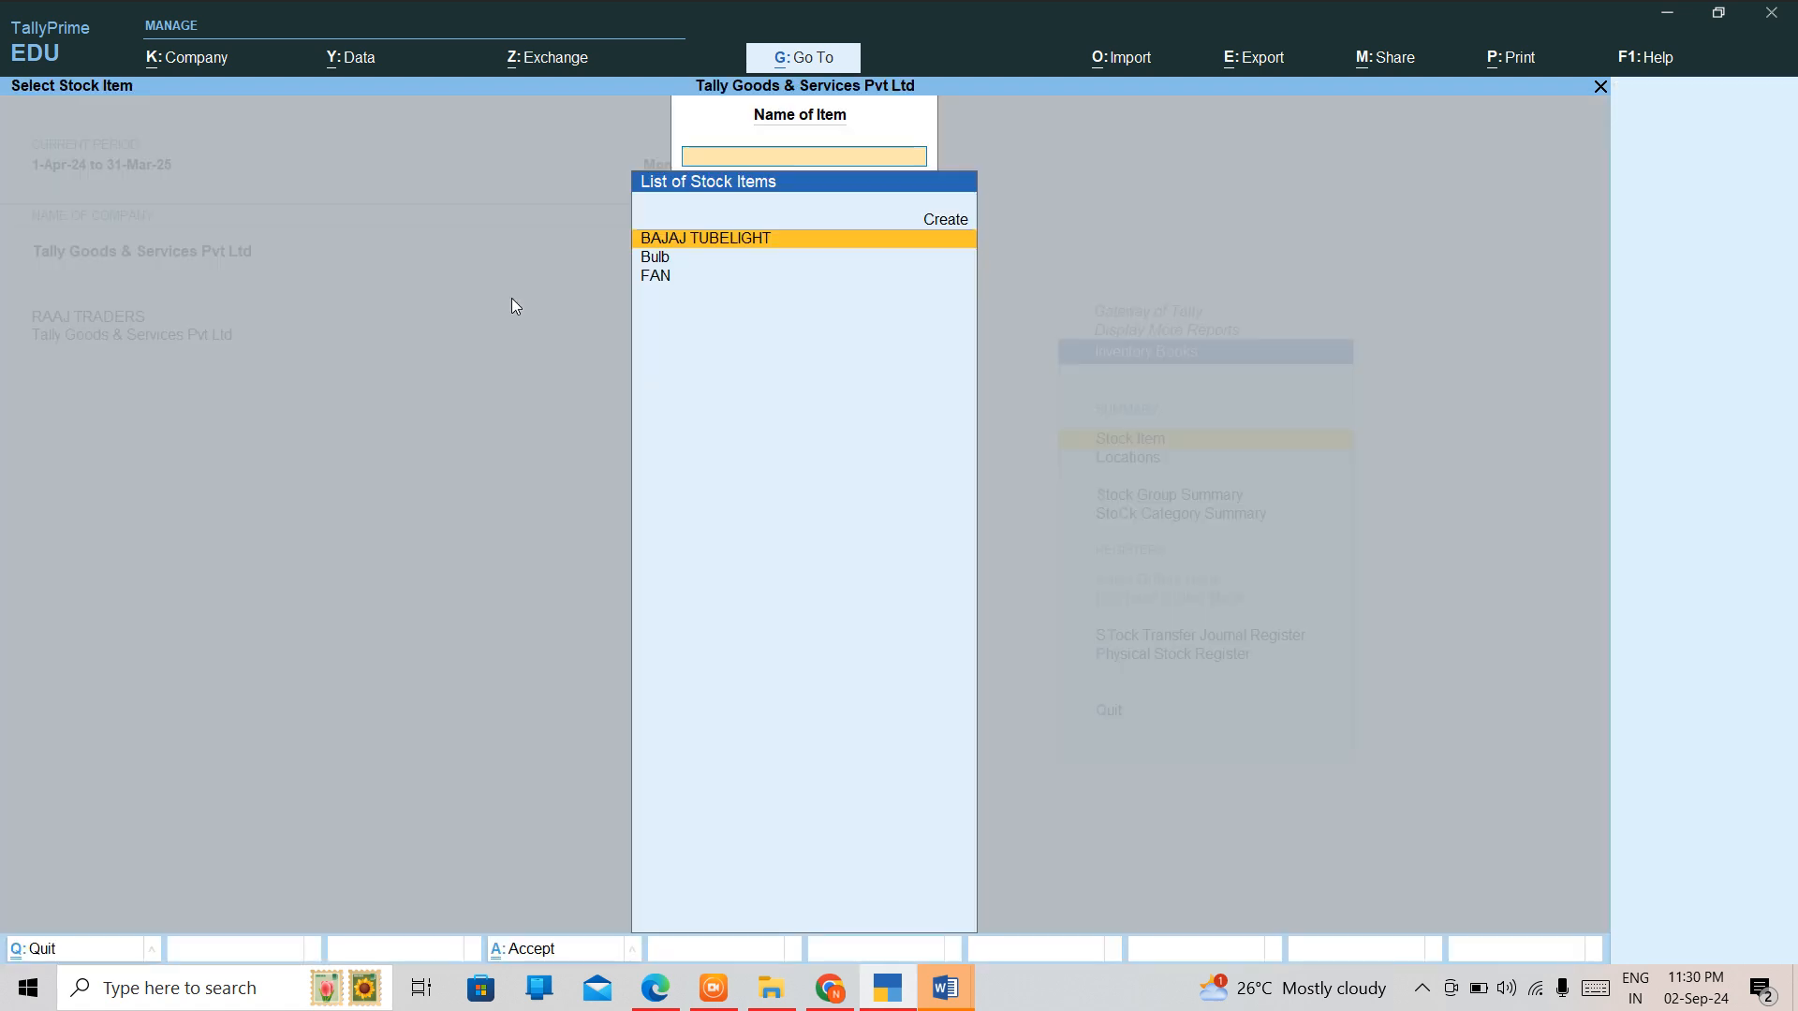
key("Return")
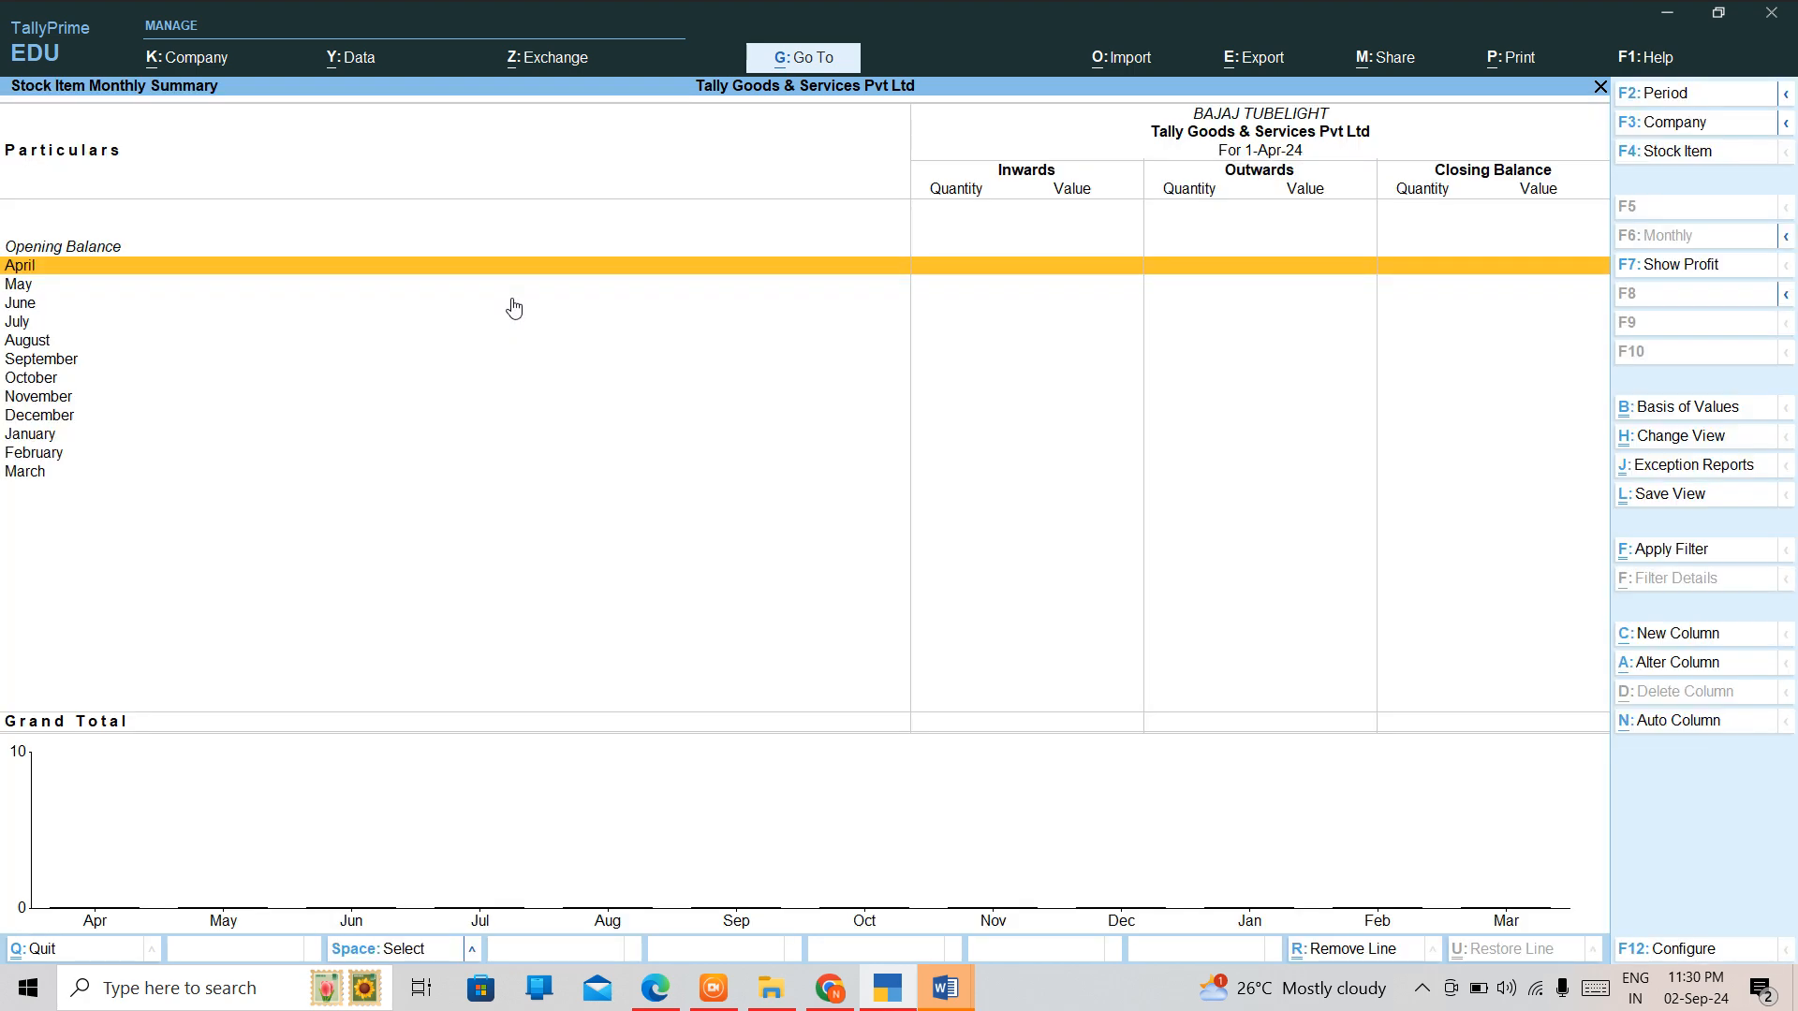
Check the monthly stock summaries of Bulb and FAN, and return to the Gateway of Tally.
key("F4")
key("Down")
key("Return")
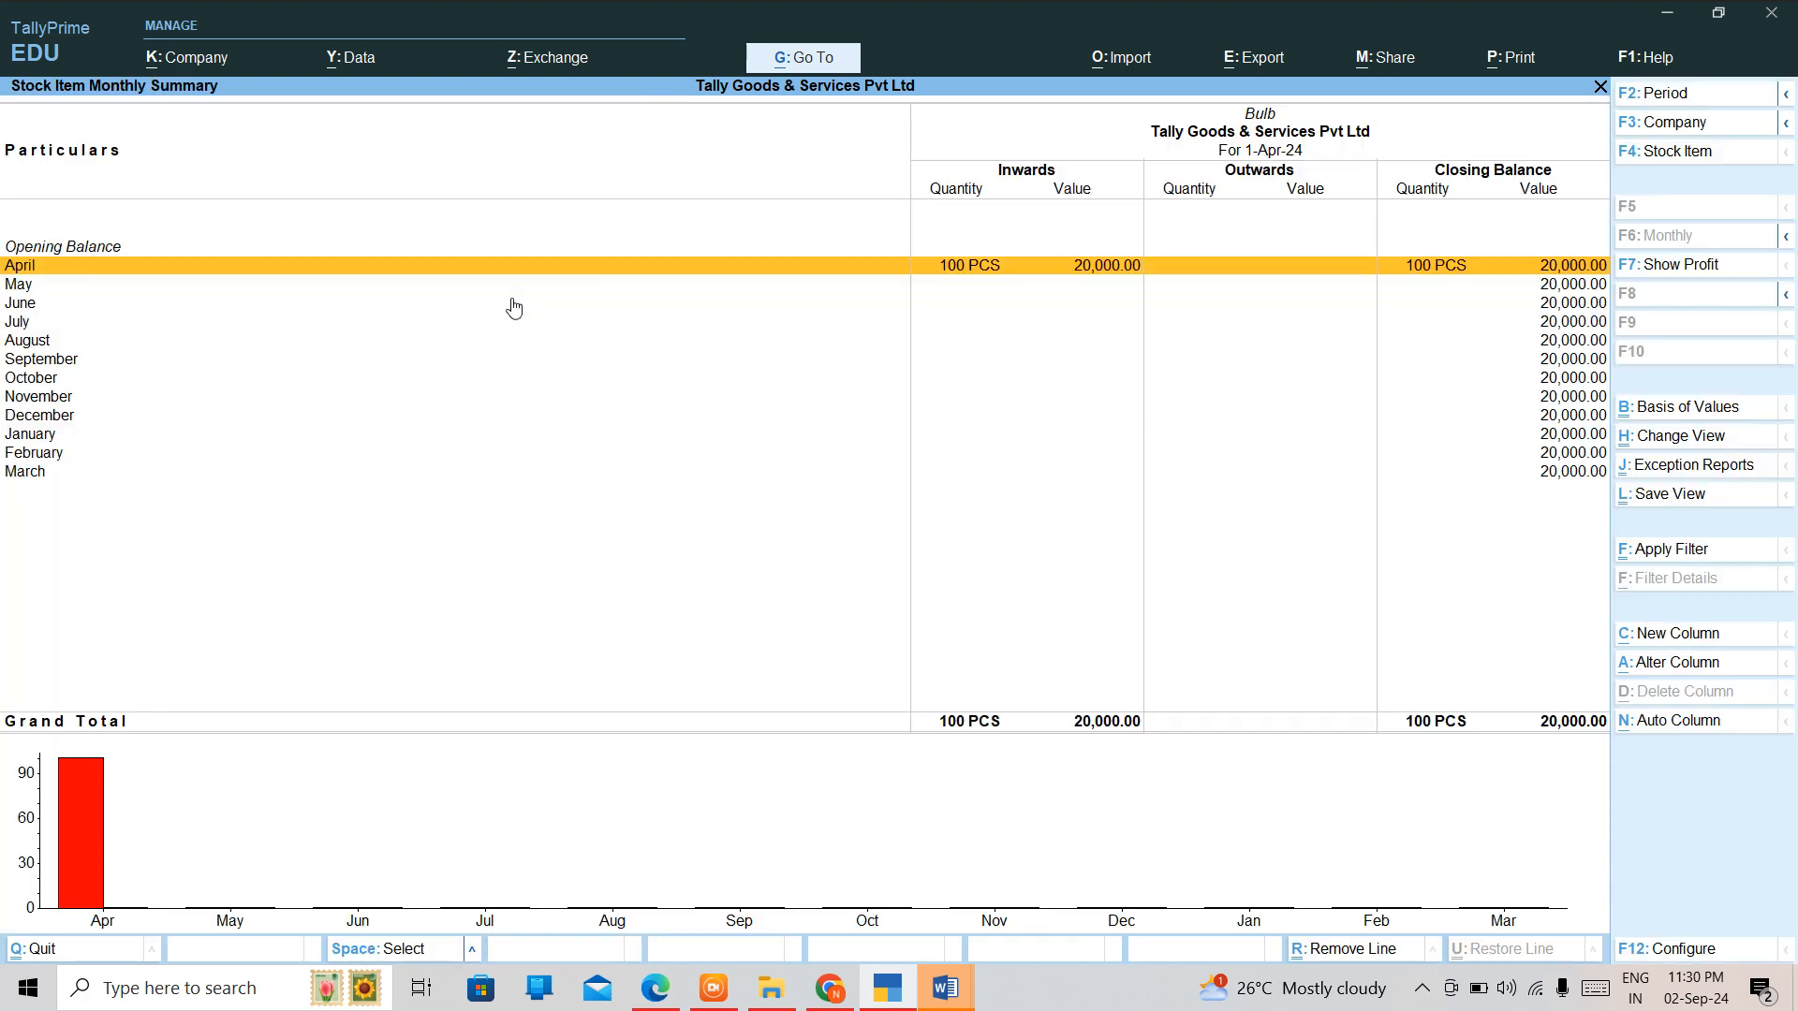
key("F4")
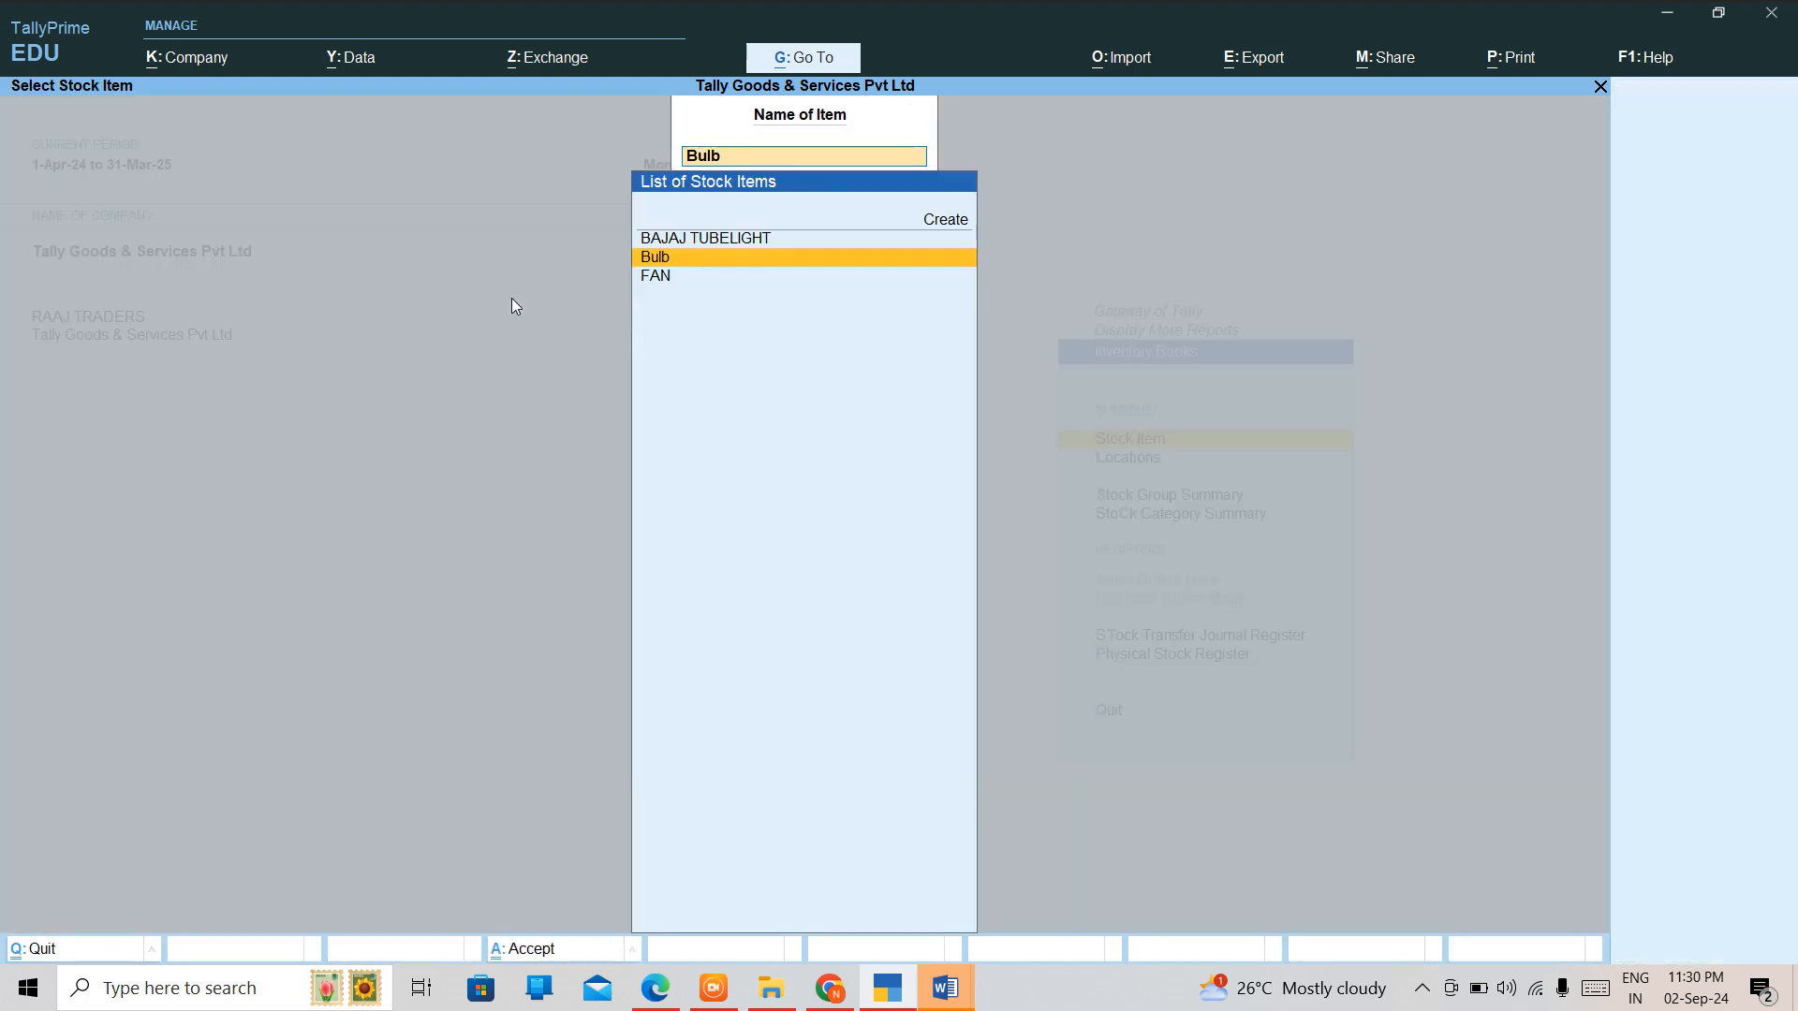
key("Down")
key("Return")
key("F4")
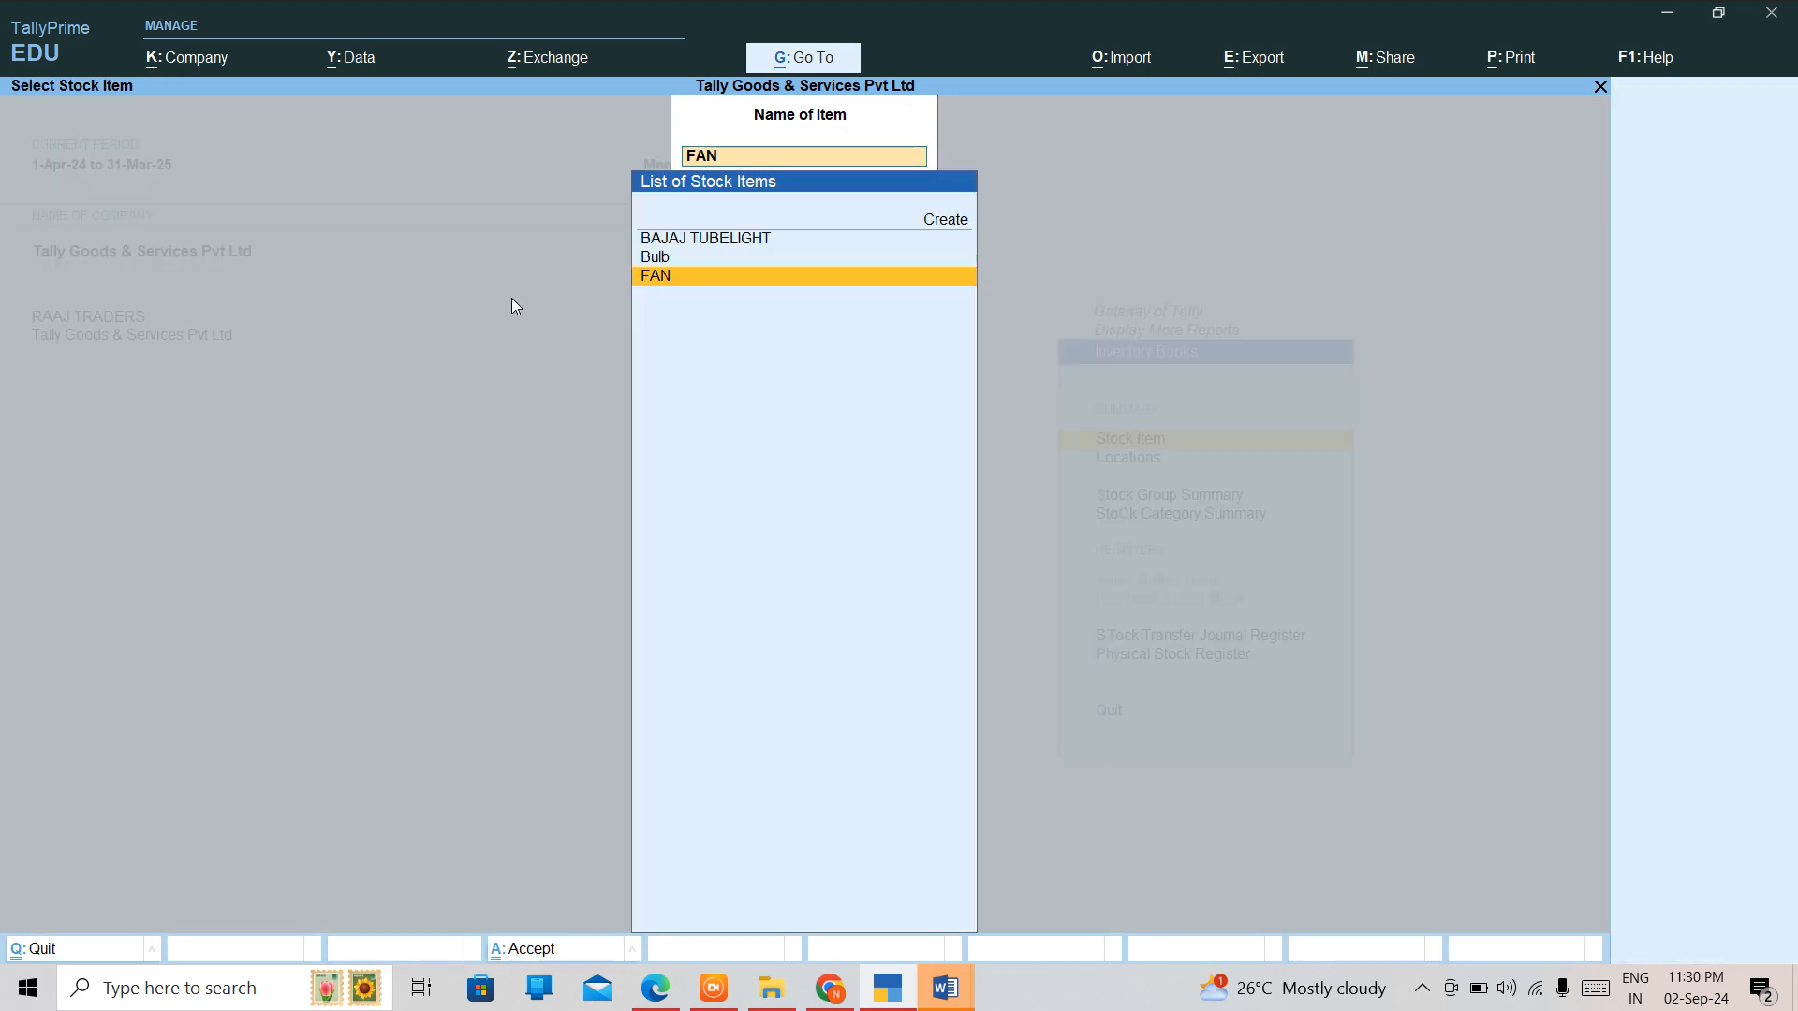
key("Escape")
key("Escape")
key("Escape")
key("Escape")
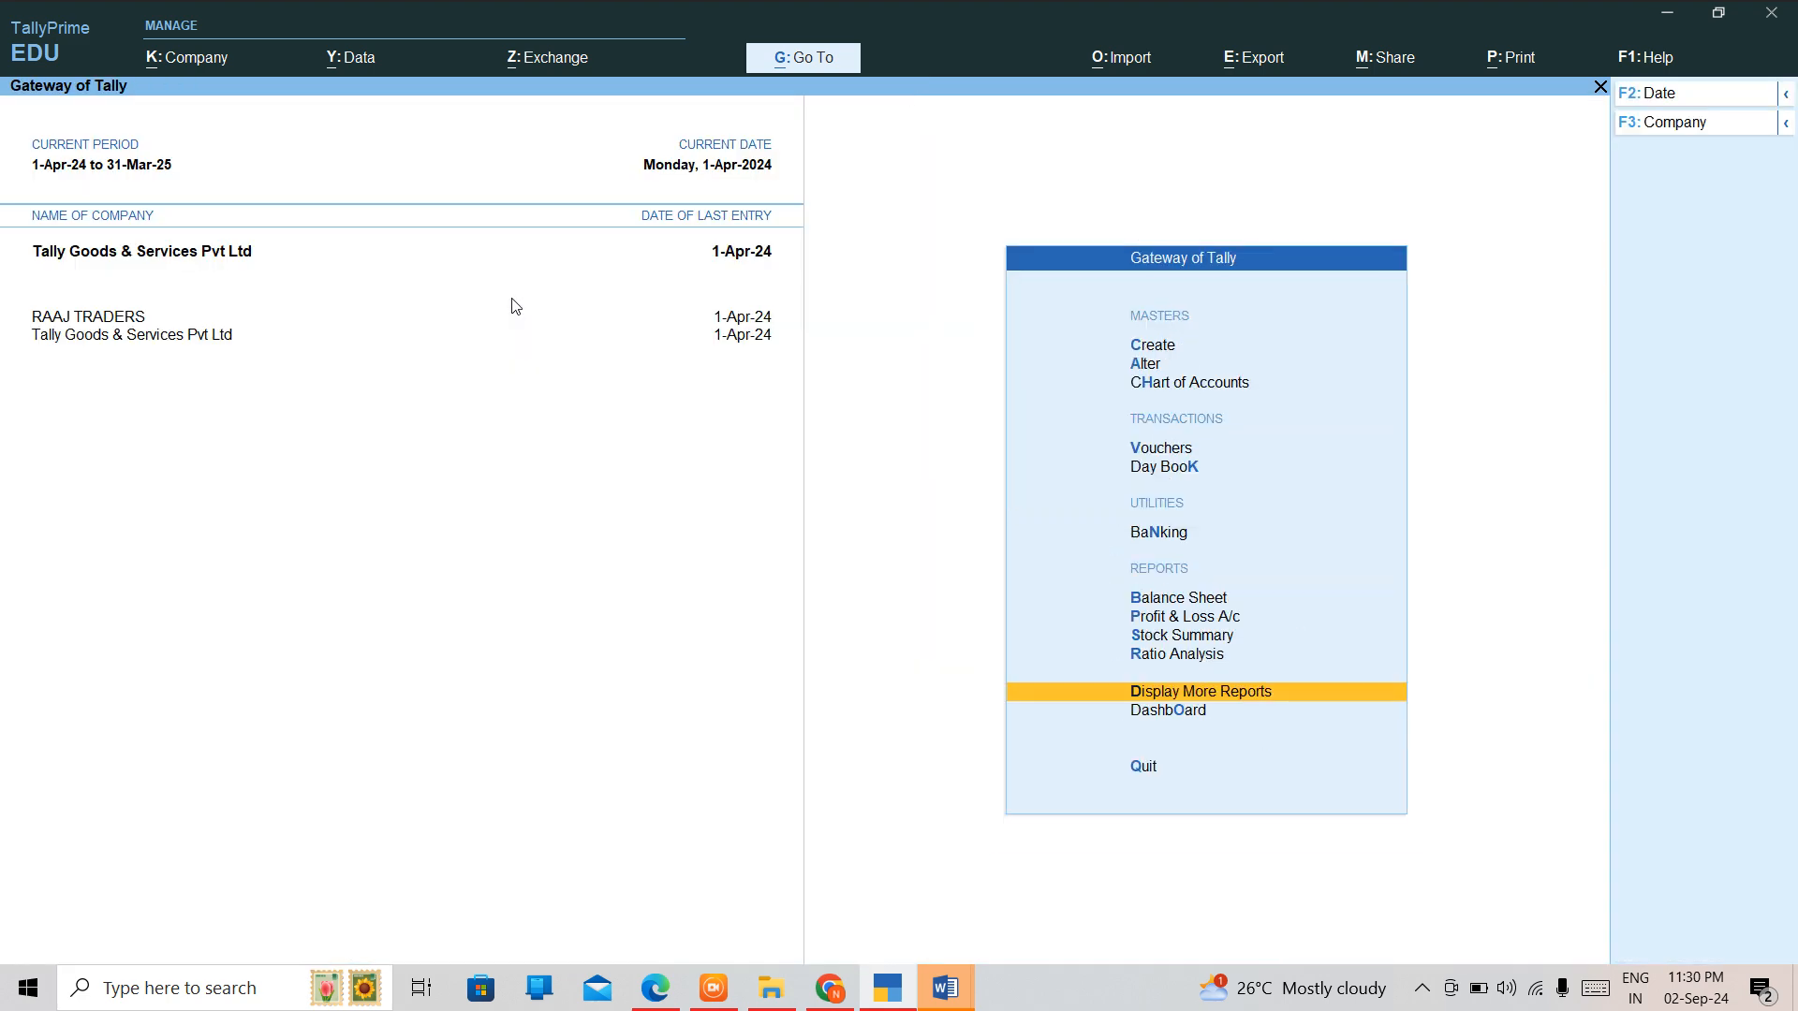
Start a new Purchase voucher with supplier invoice number 45 dated 1-Apr-24.
key("Up")
key("Up")
key("Up")
key("Up")
key("Up")
key("Up")
key("Up")
key("Return")
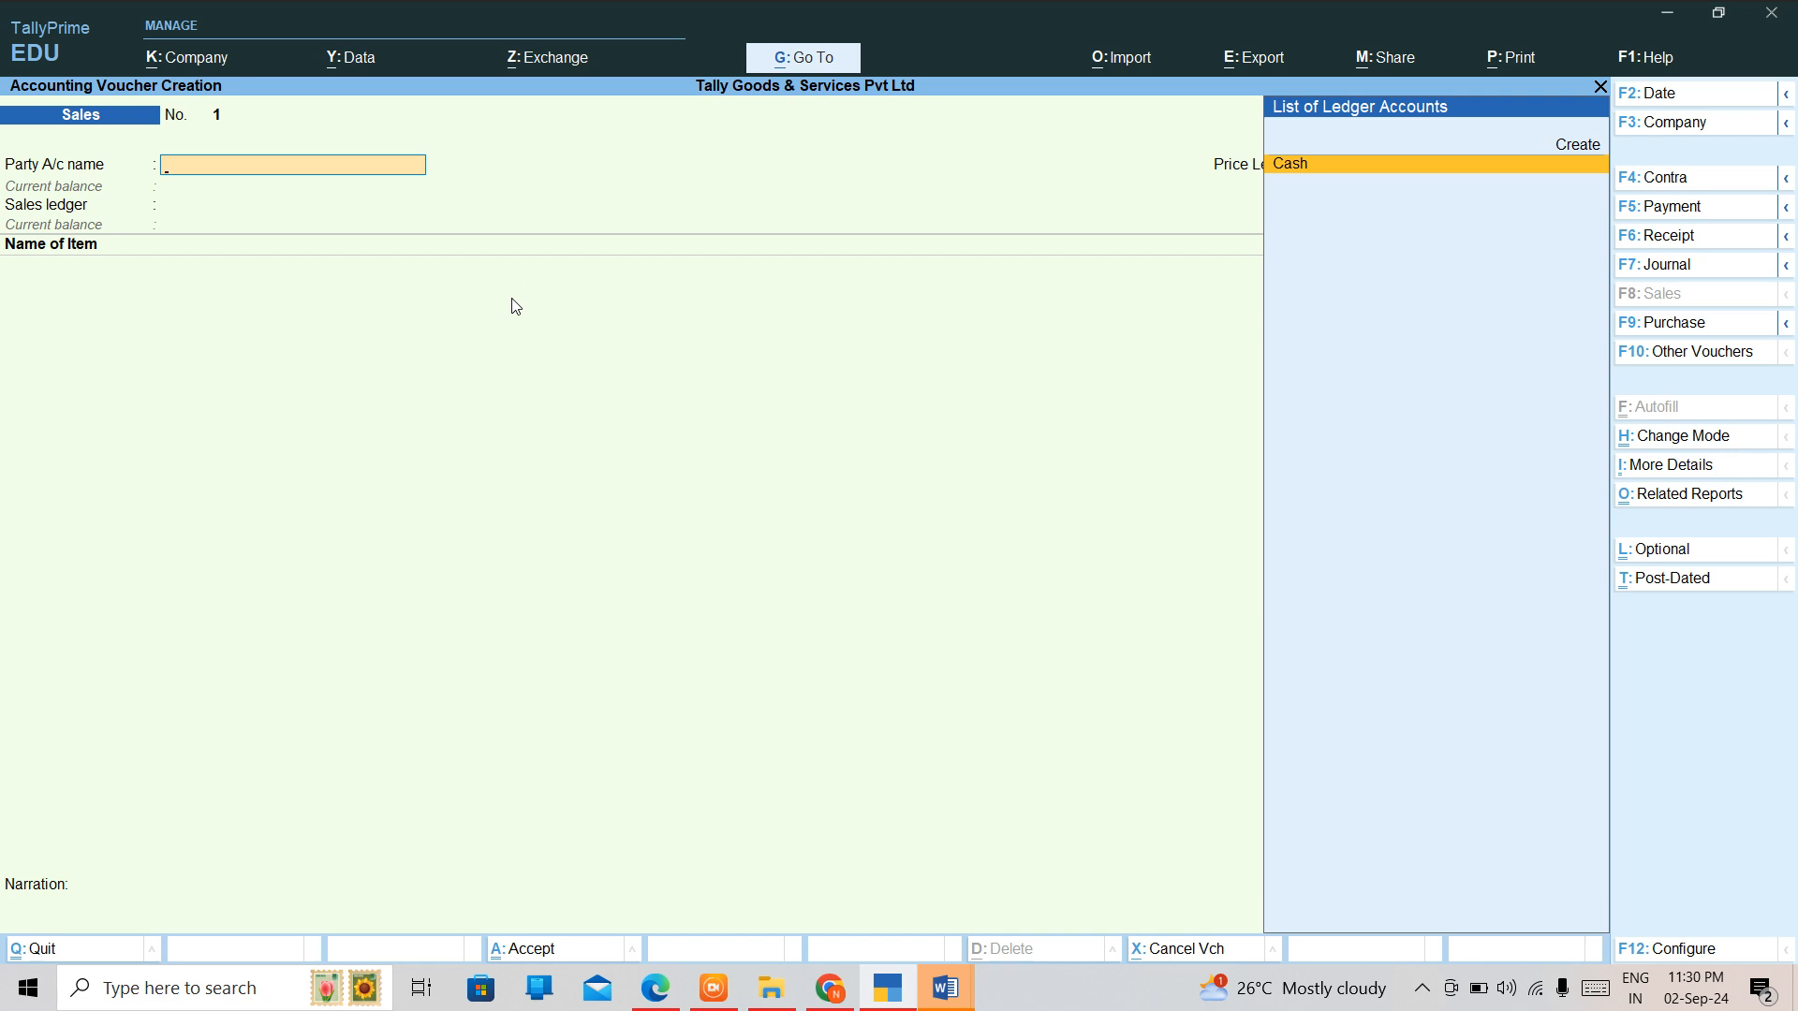
key("F9")
type("45")
key("Return")
key("Return")
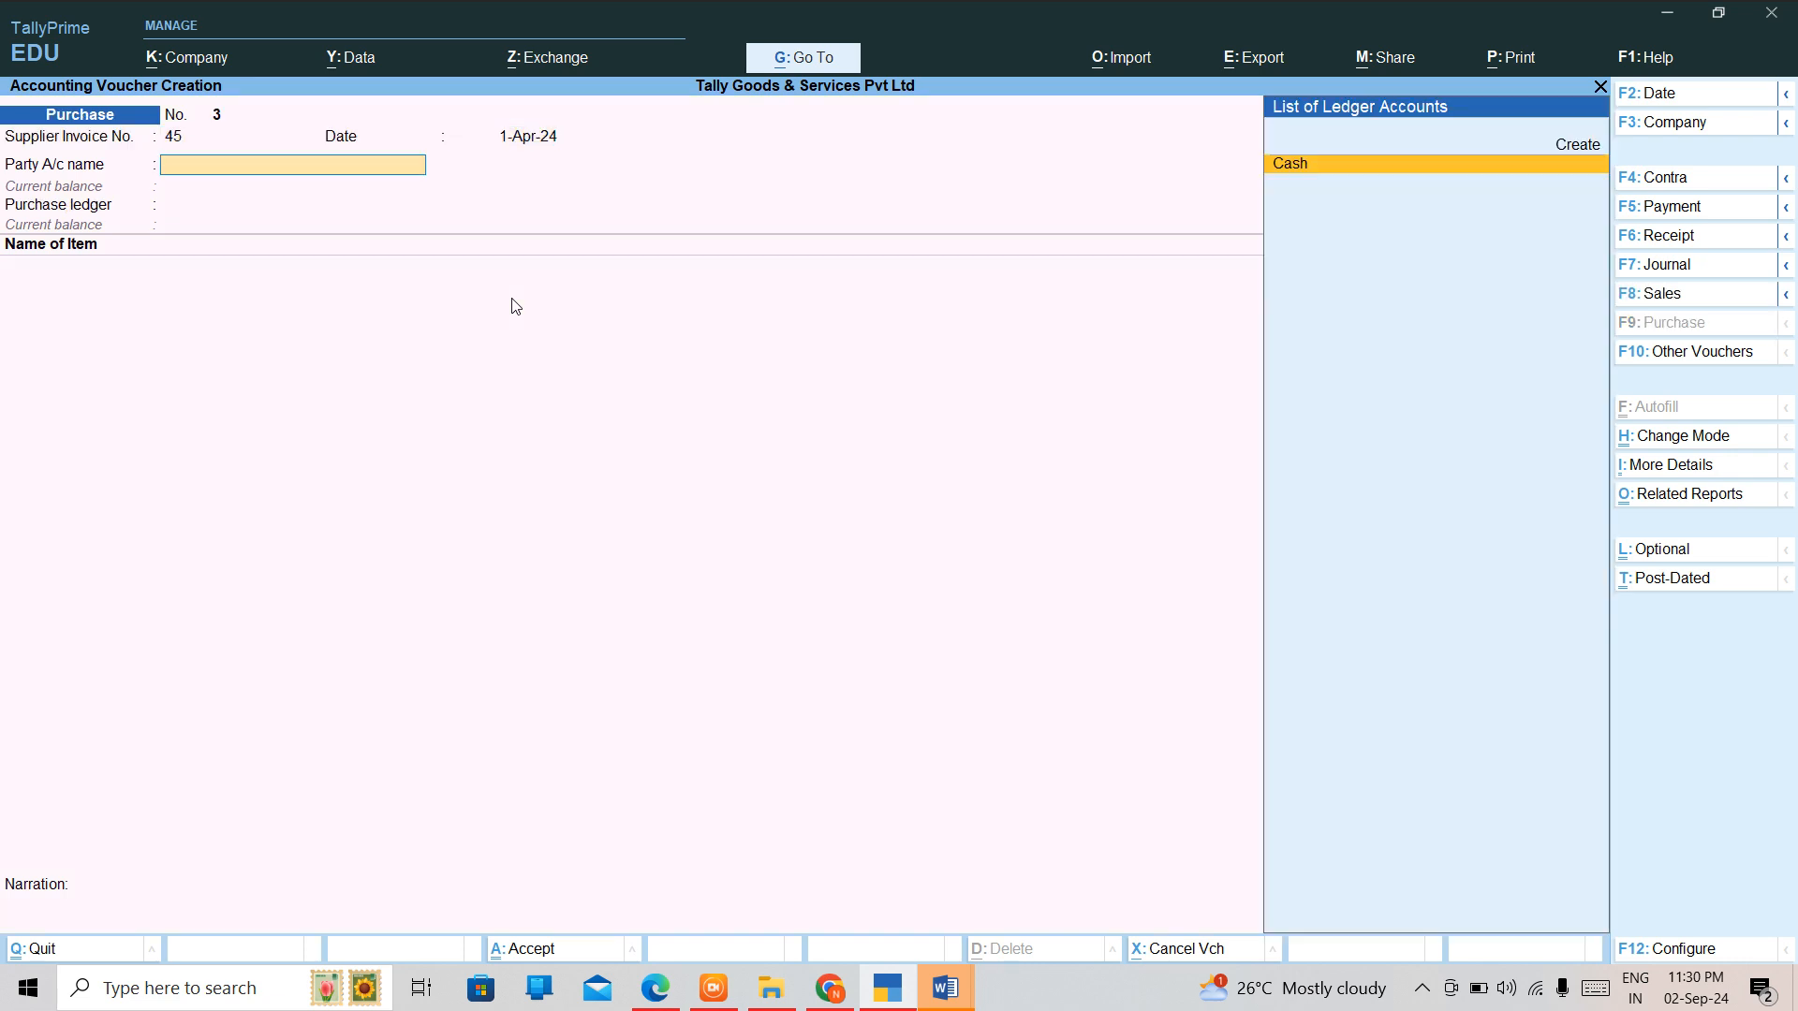
Choose Cash as the party account with blank receipt, order and import details, and PURCHASE as the purchase ledger.
key("Return")
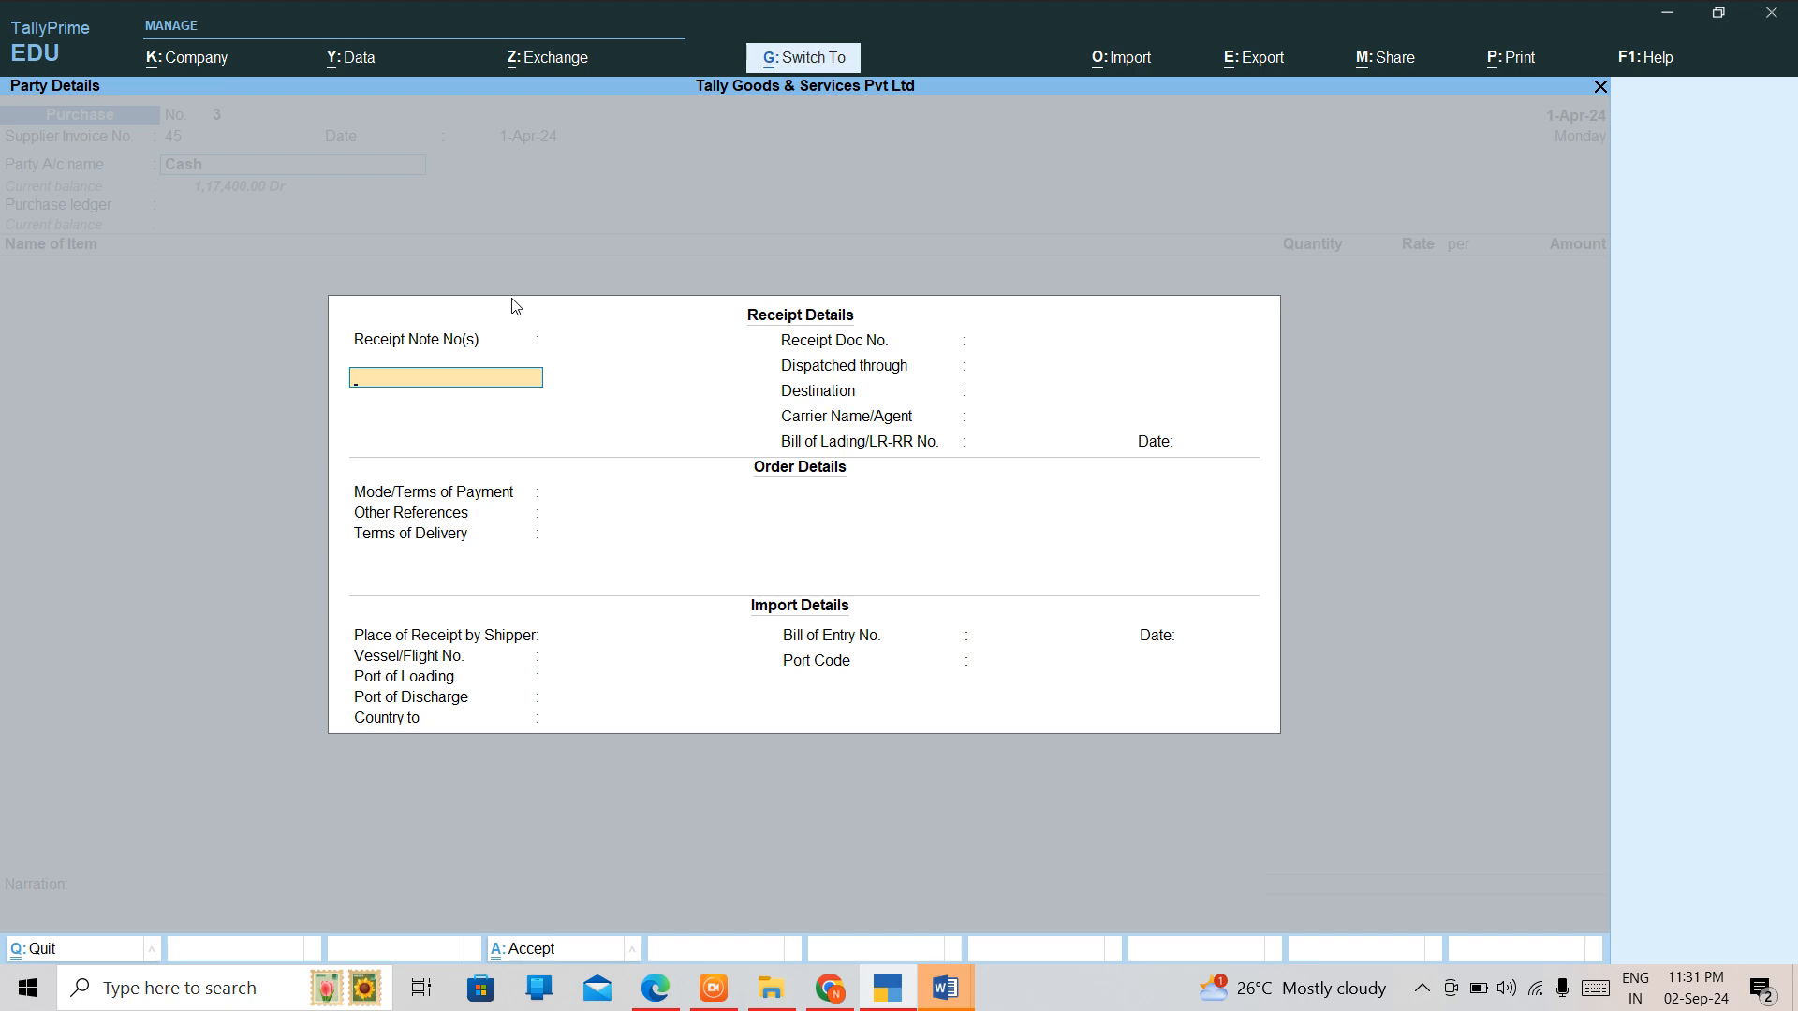
key("ctrl+a")
key("ctrl+a")
key("Return")
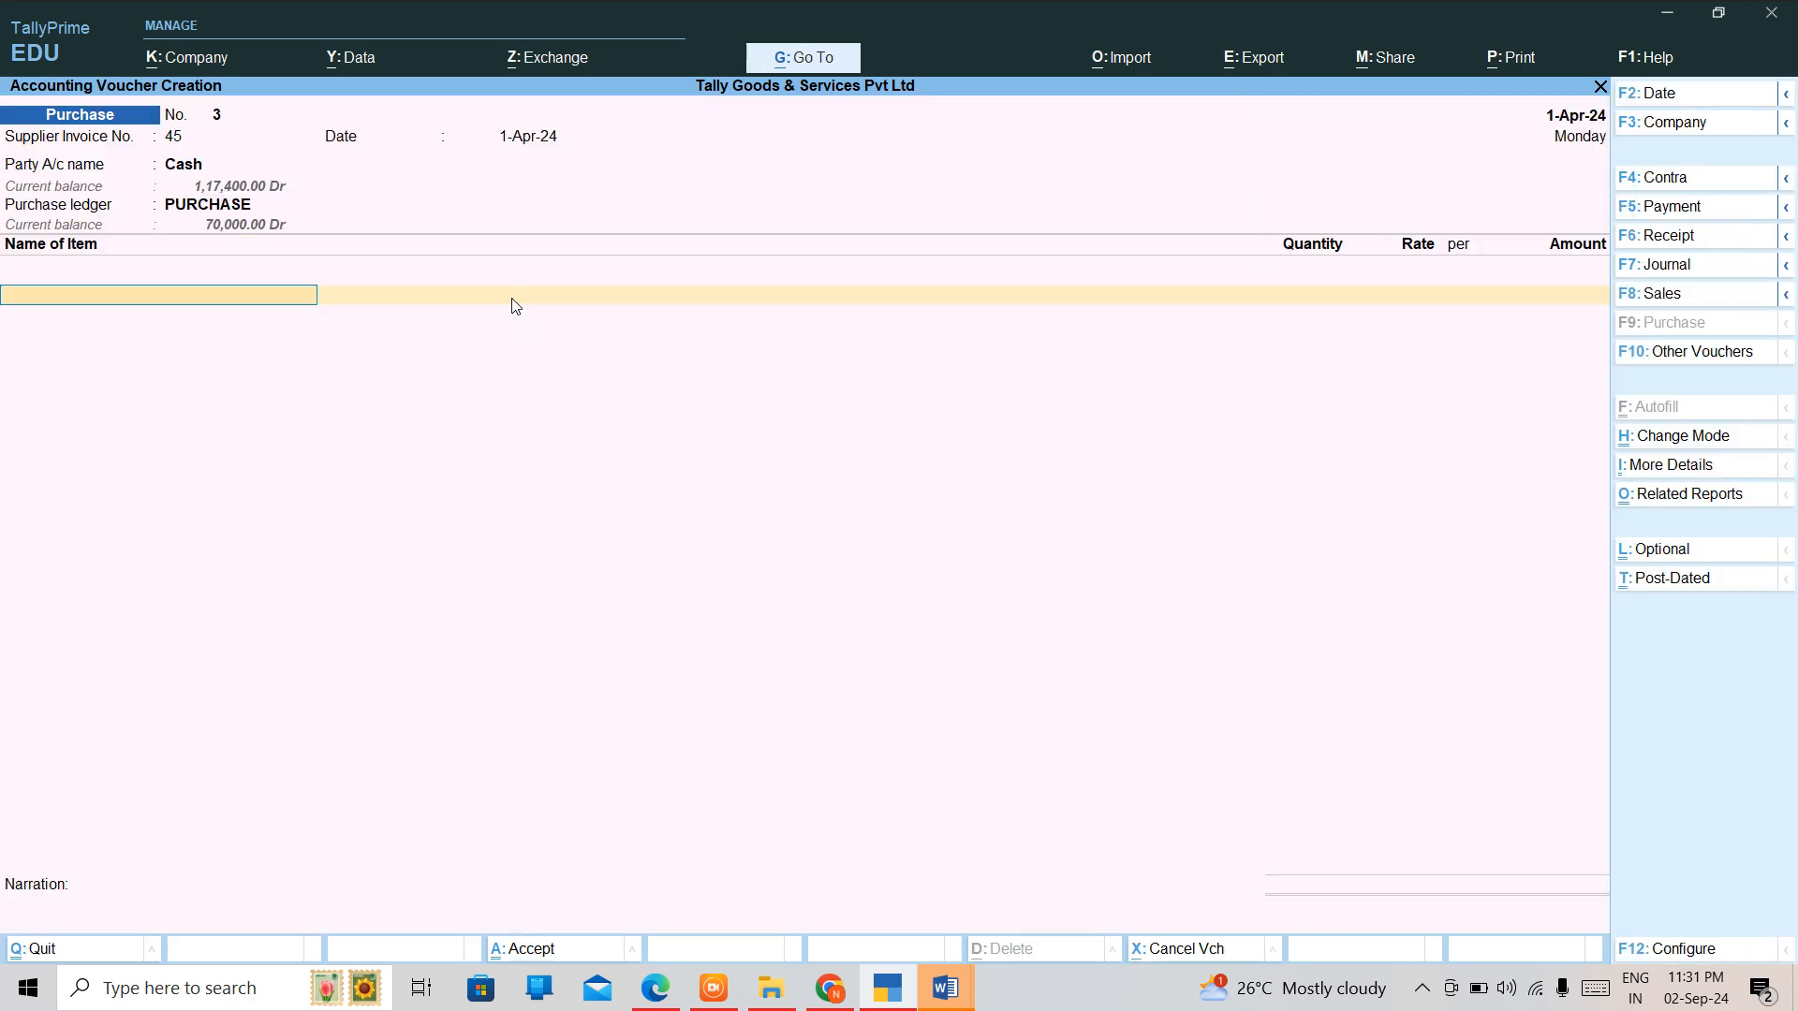
Add 100 PCS of BAJAJ TUBELIGHT at a rate of 600 per PCS as the voucher's only item.
type("T")
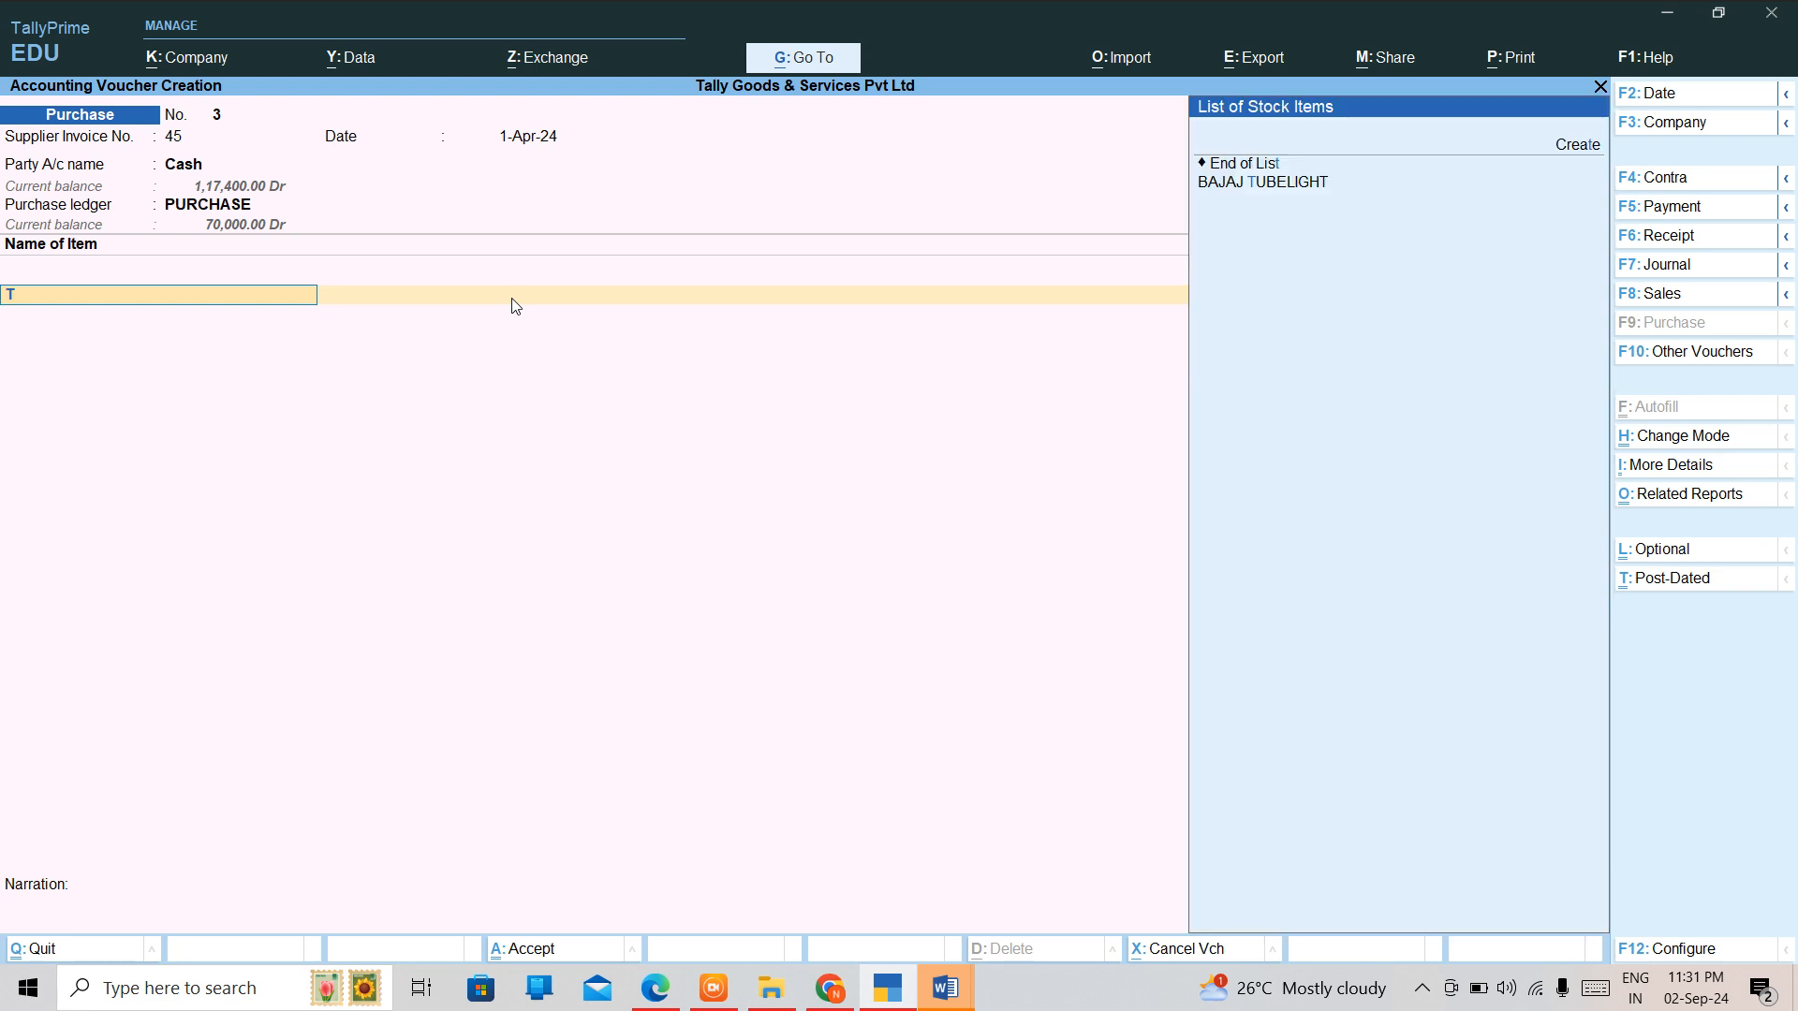
key("Return")
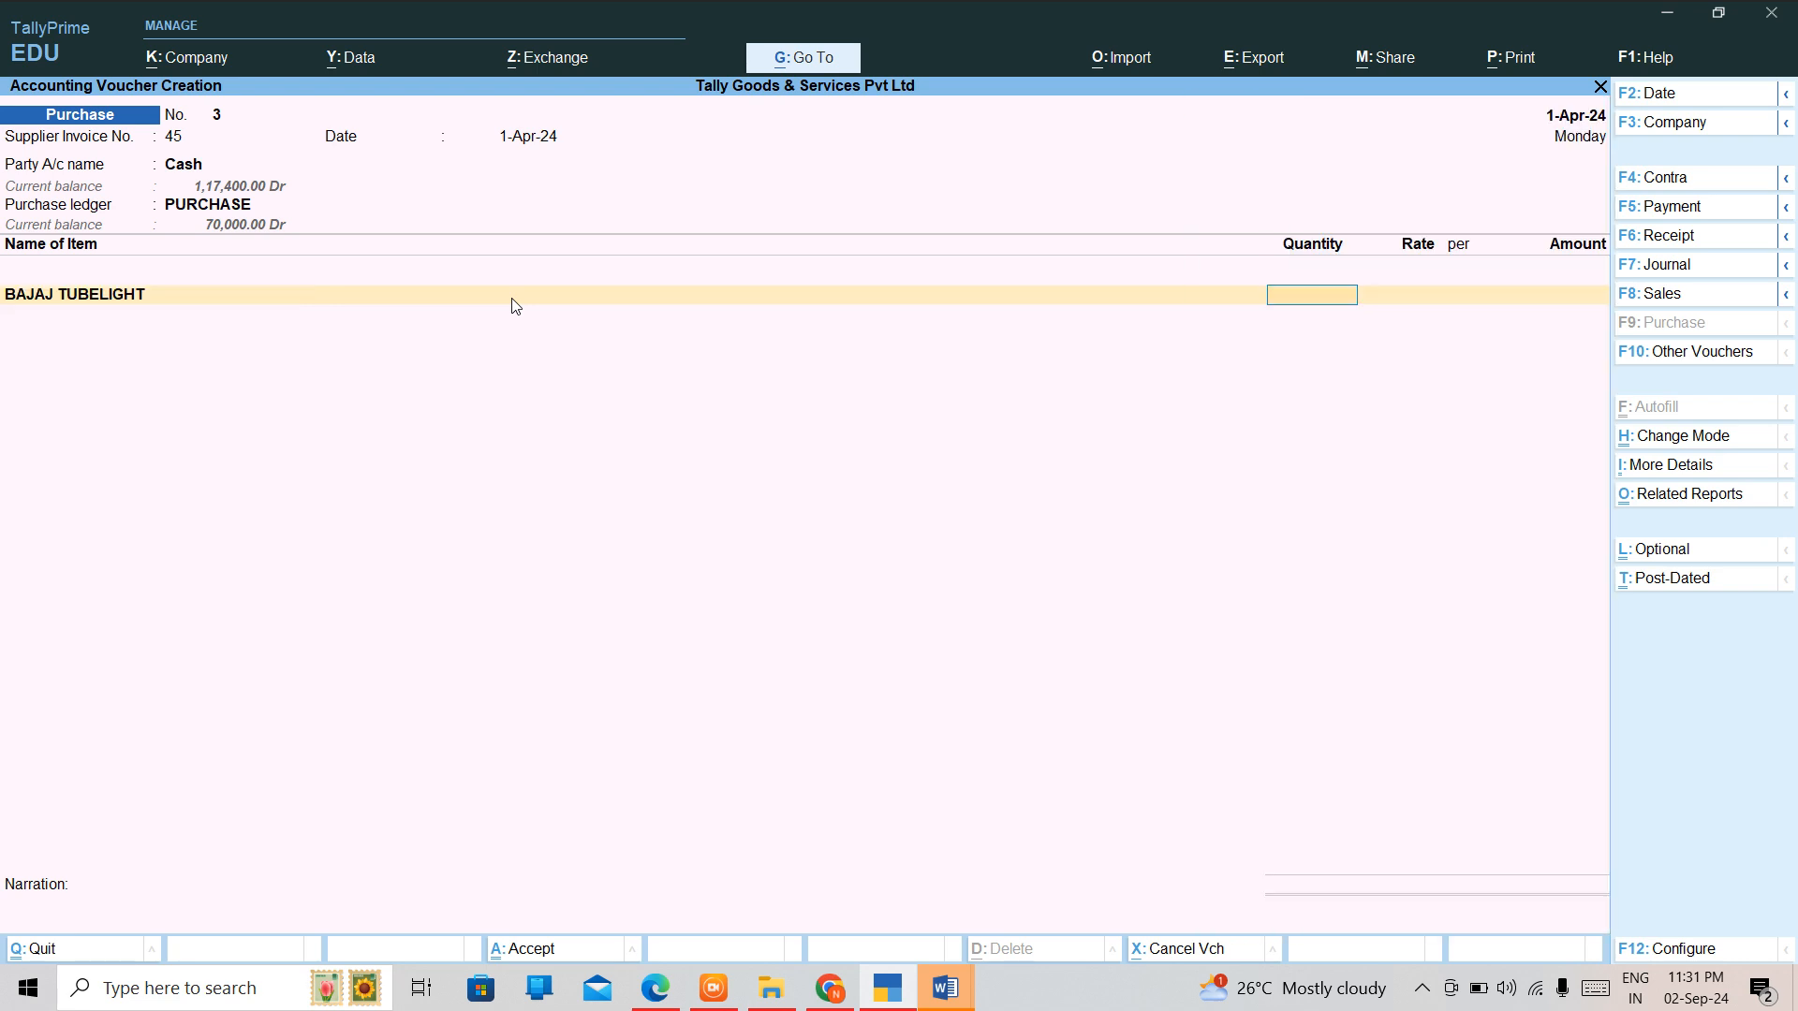
type("100")
key("Return")
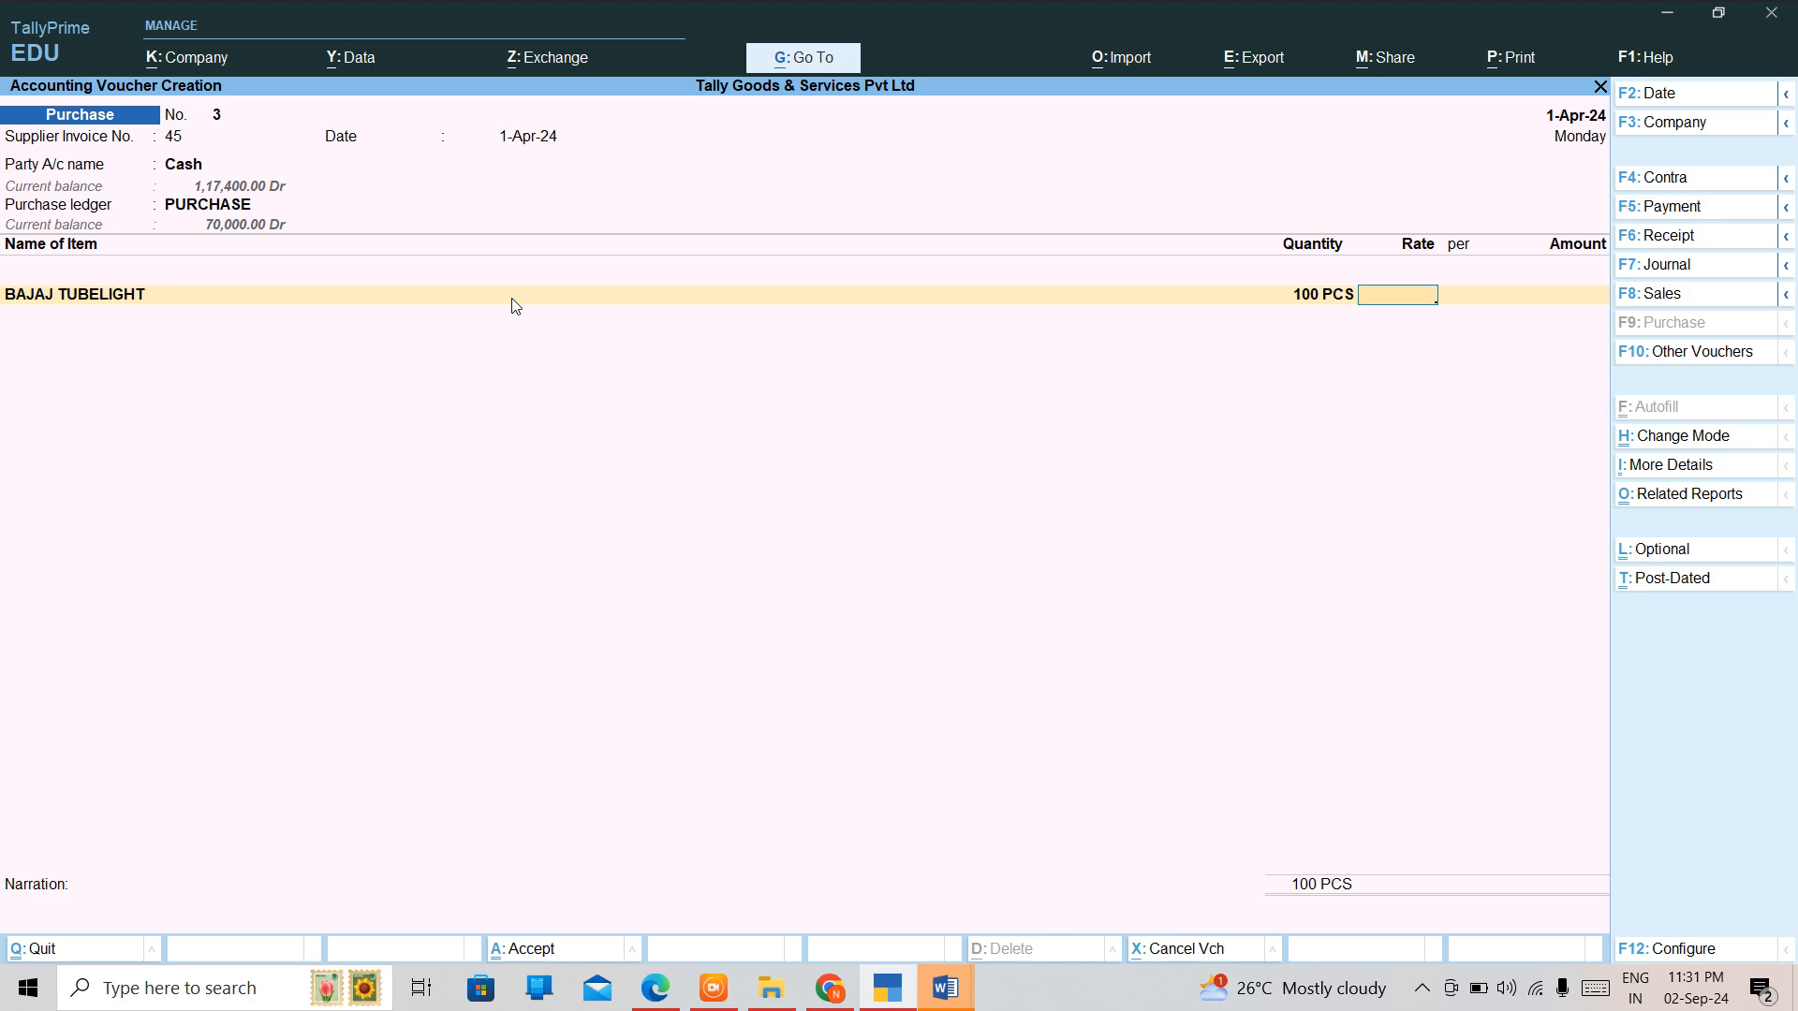
type("600")
key("Return")
key("Return")
key("Return")
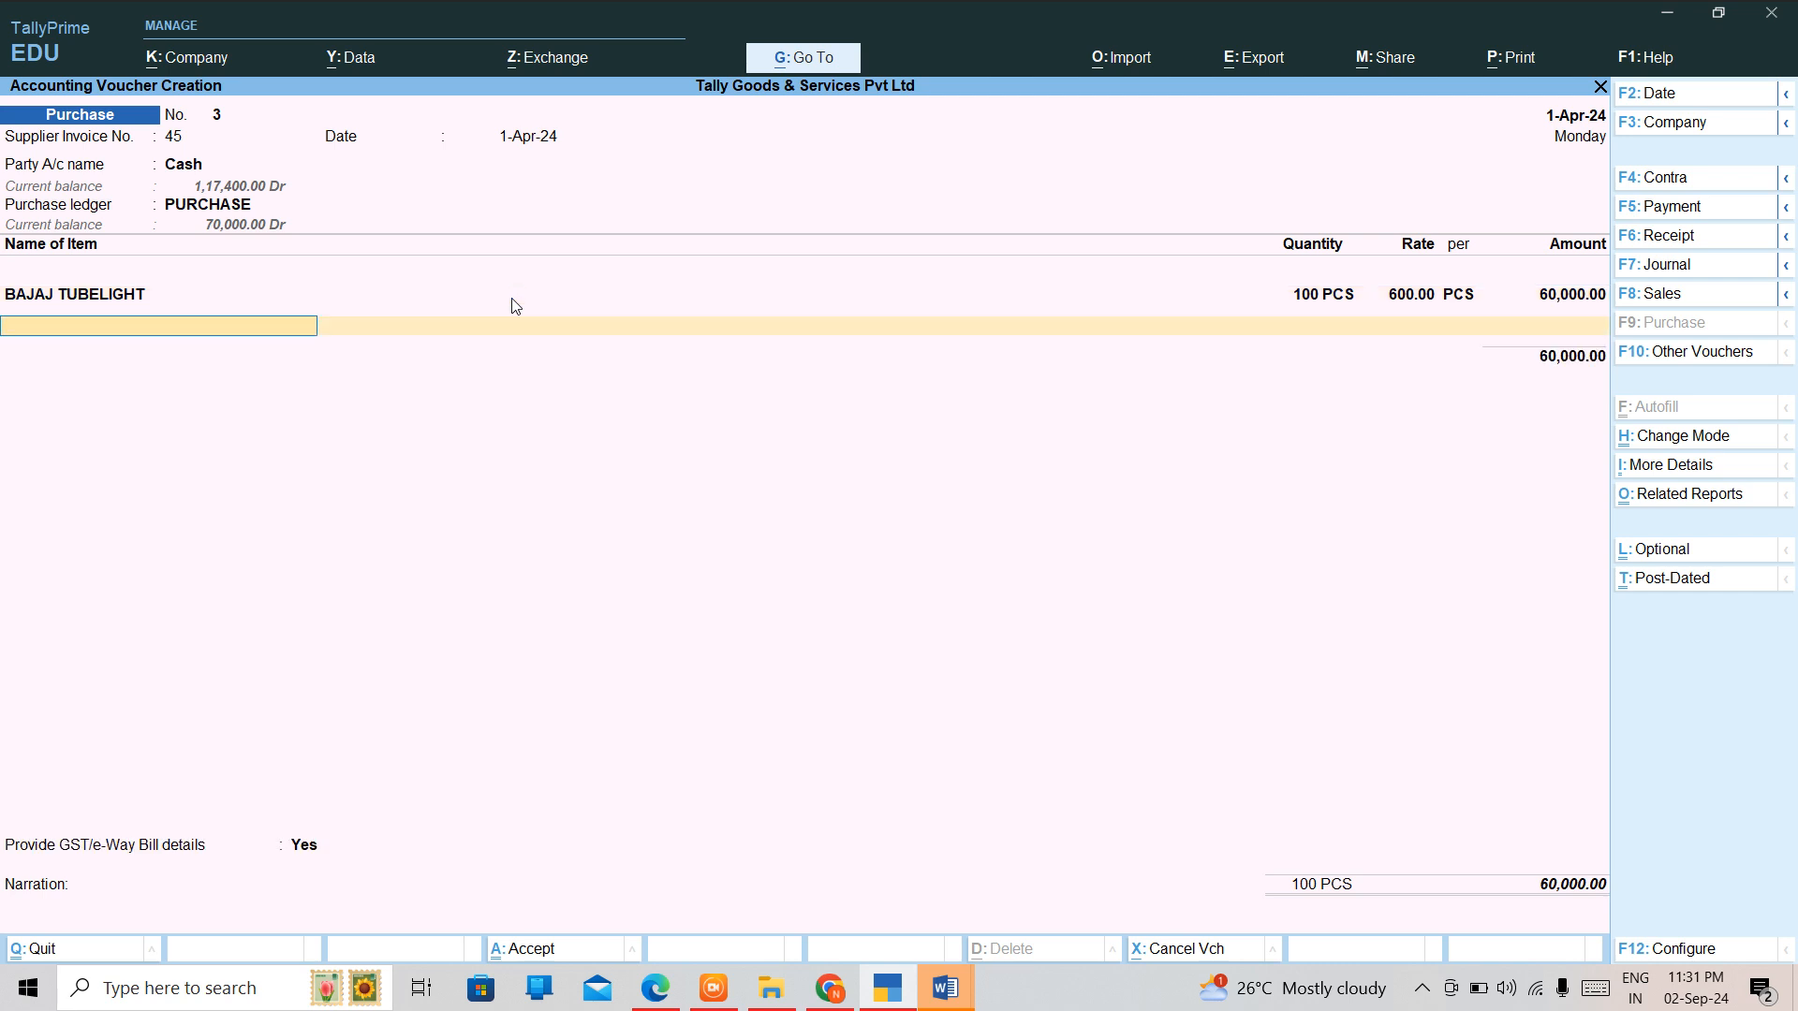
key("Return")
type("C")
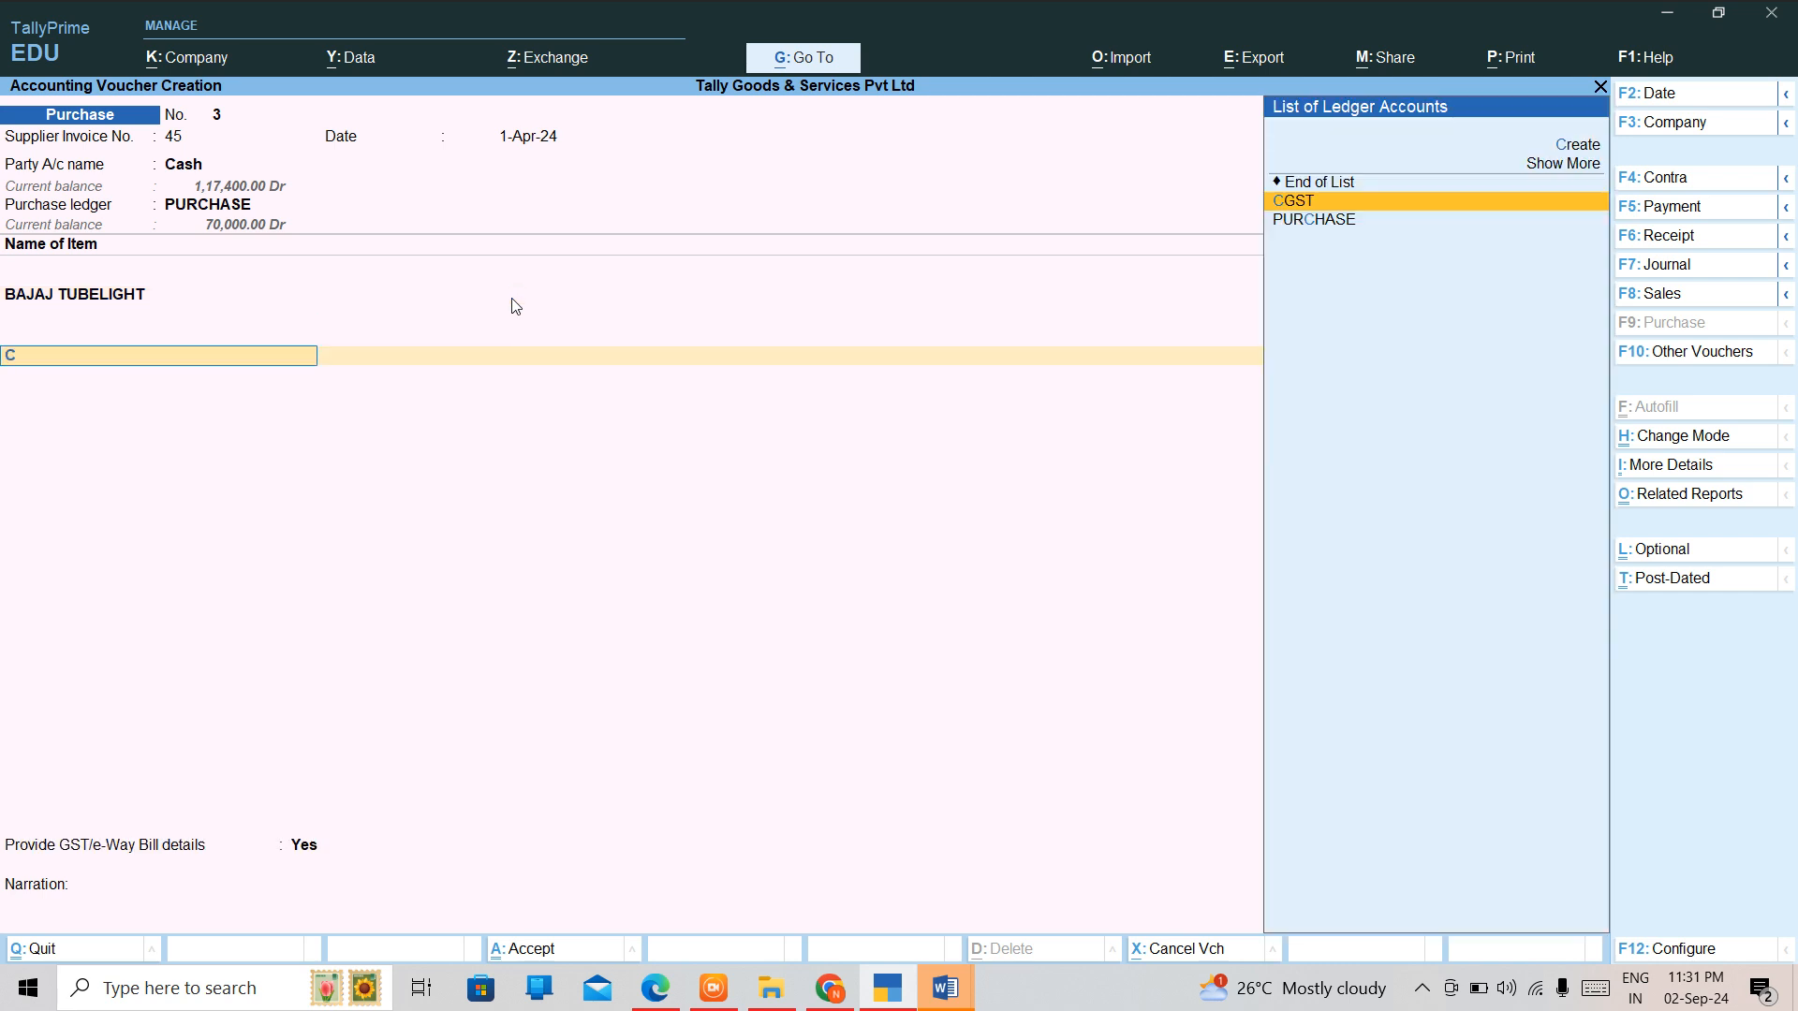
key("Return")
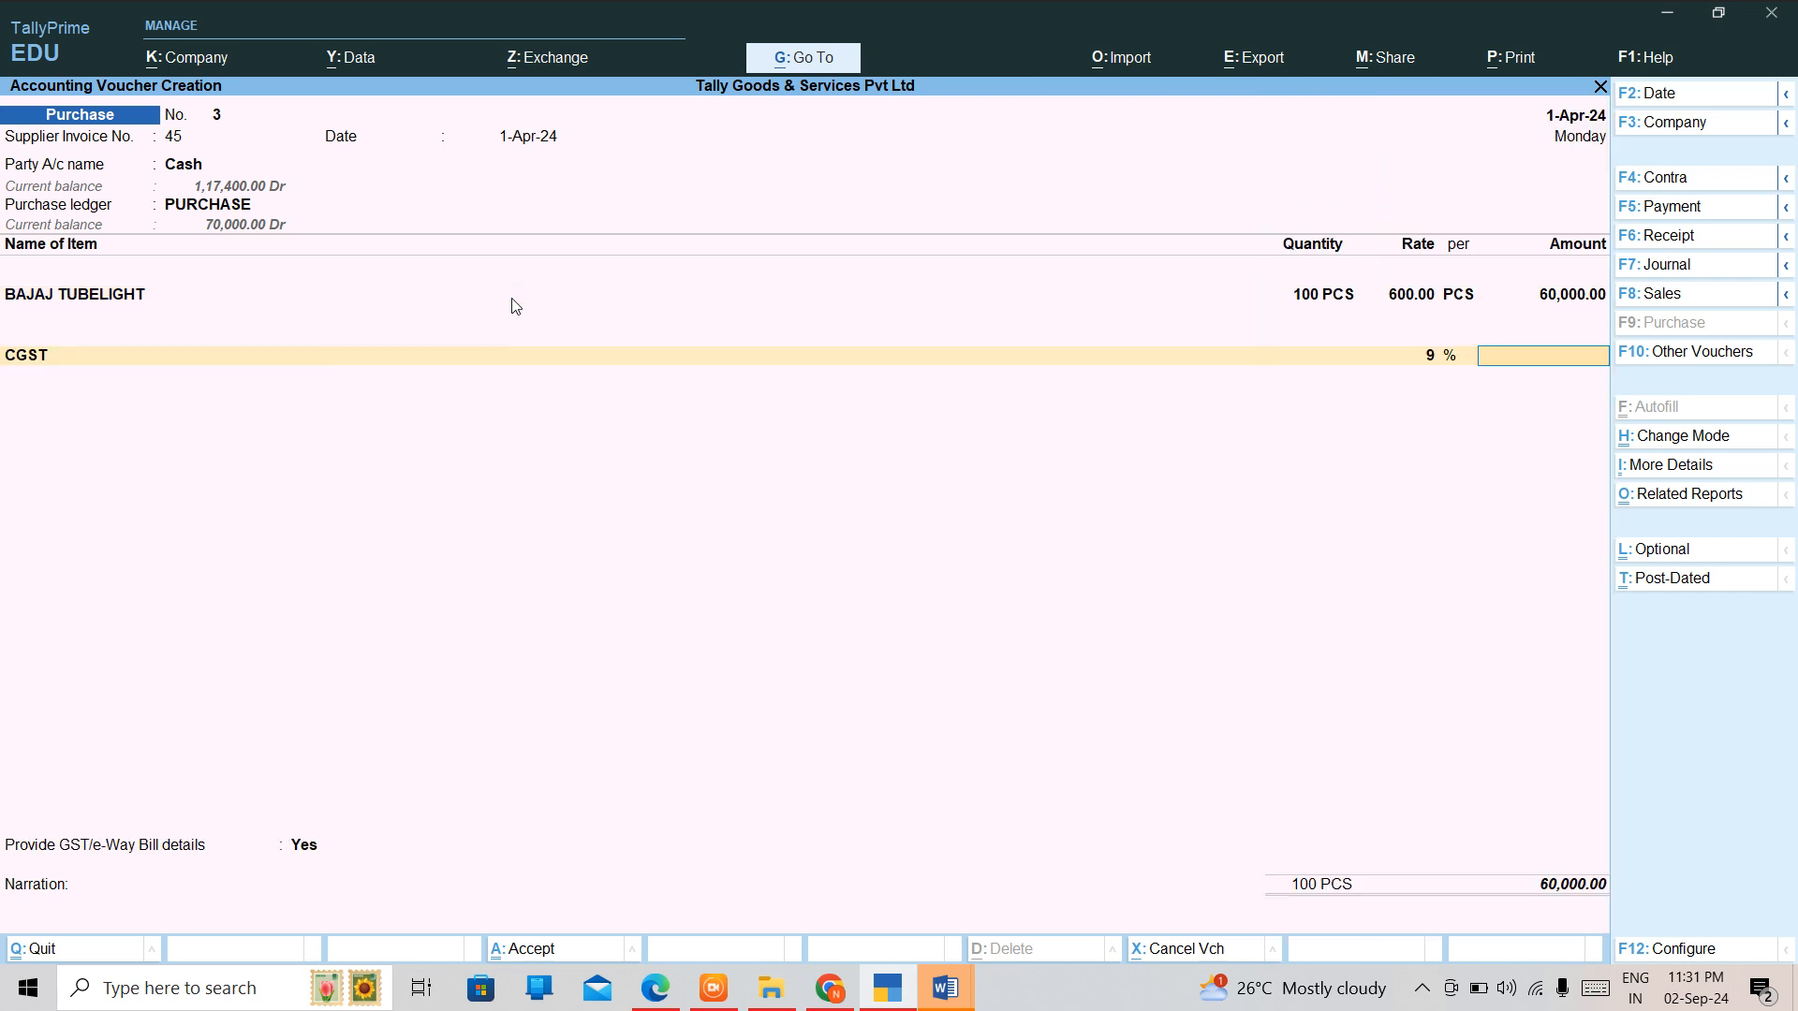
key("BackSpace")
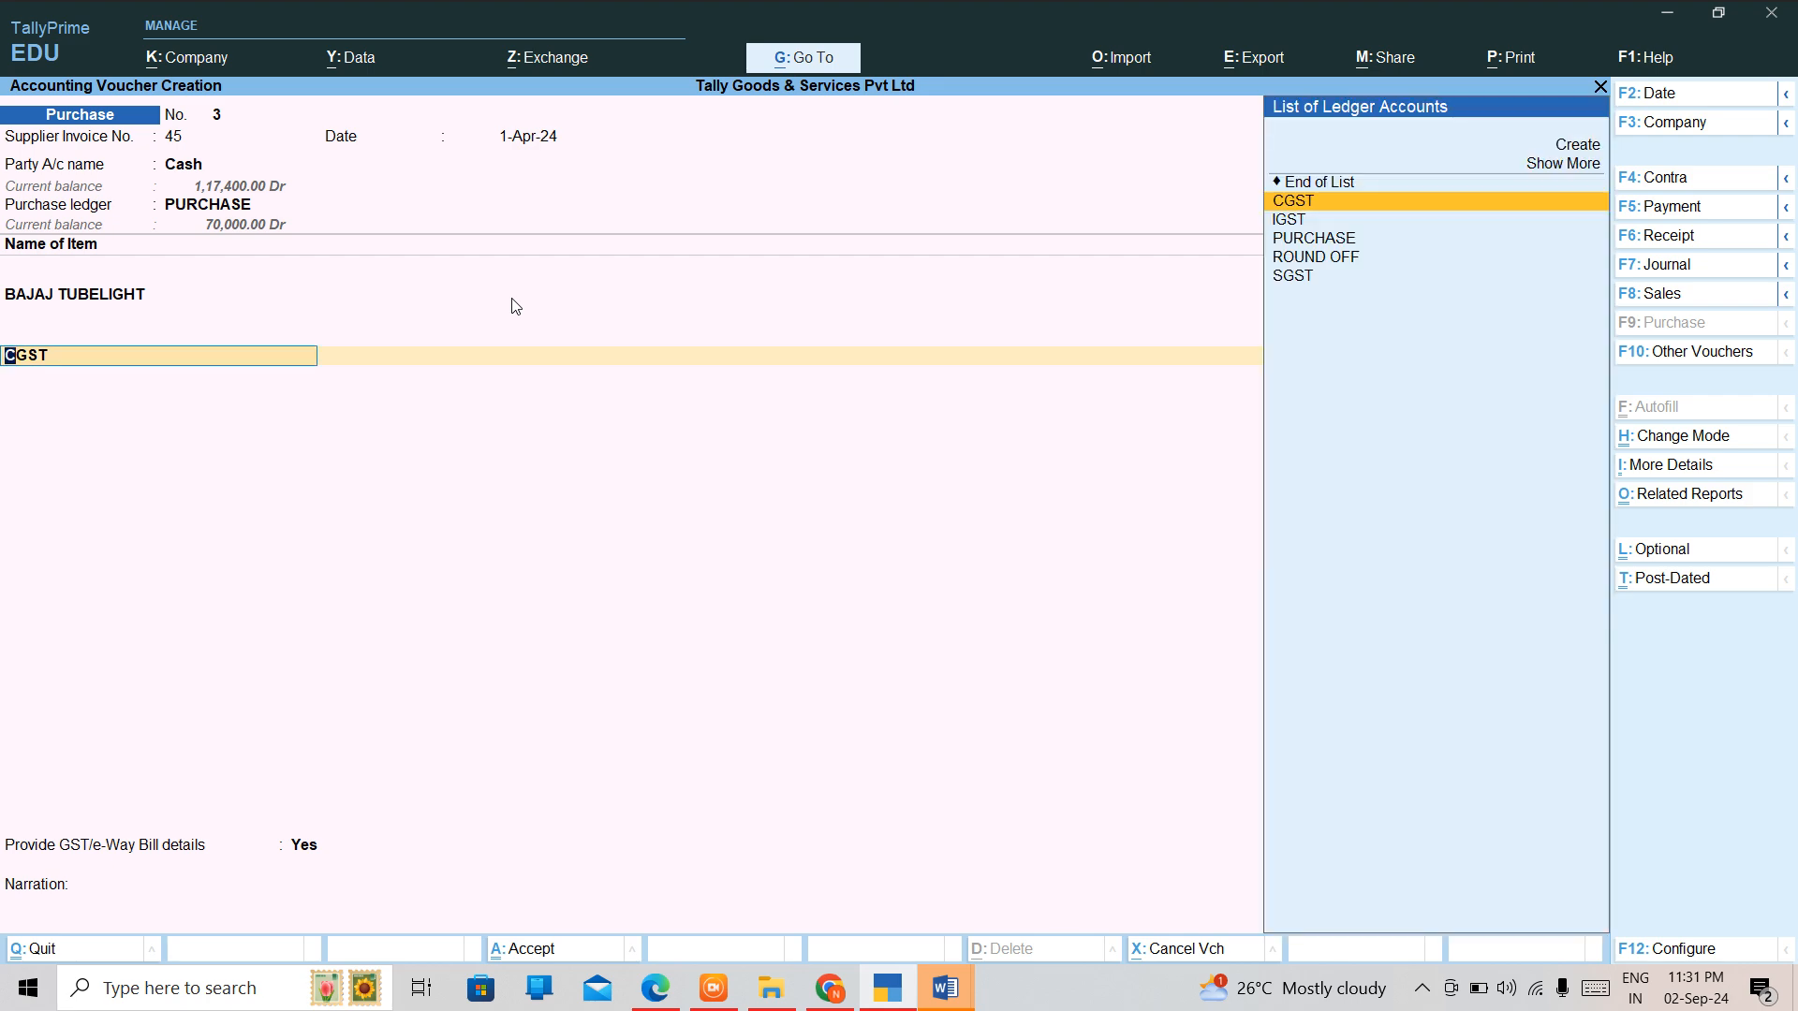
key("Up")
key("BackSpace")
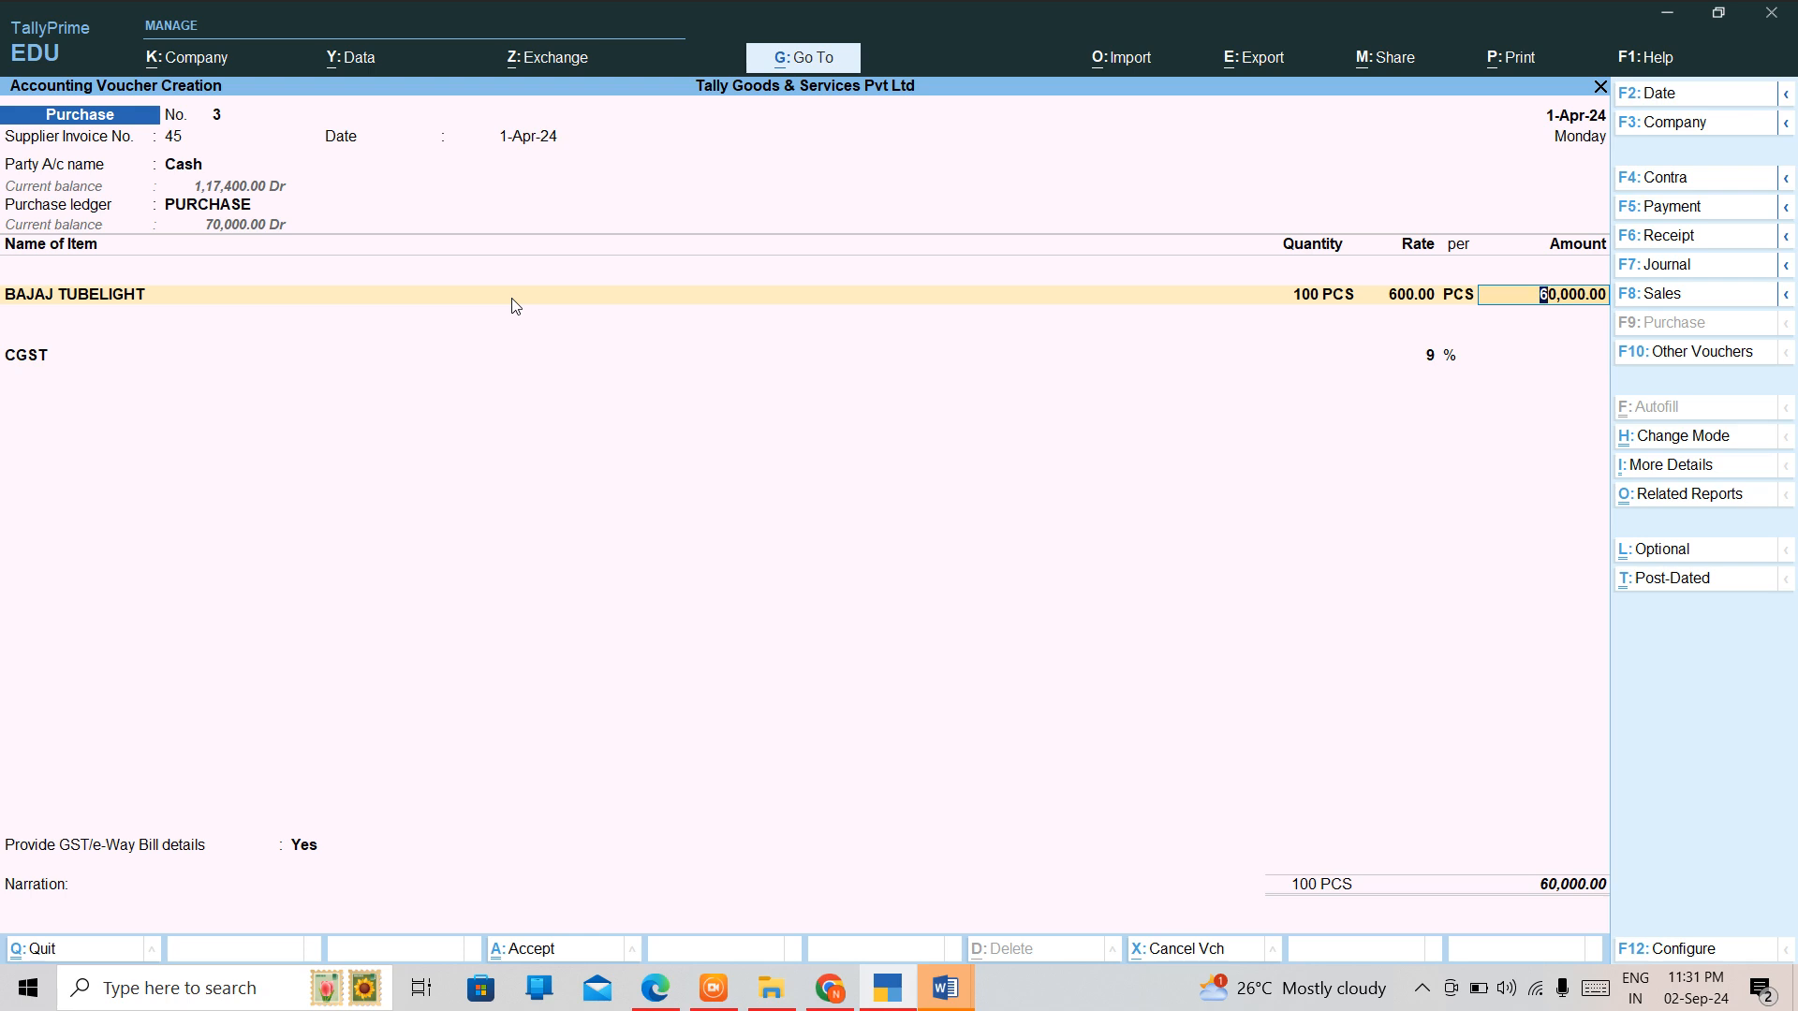
key("Return")
key("Return")
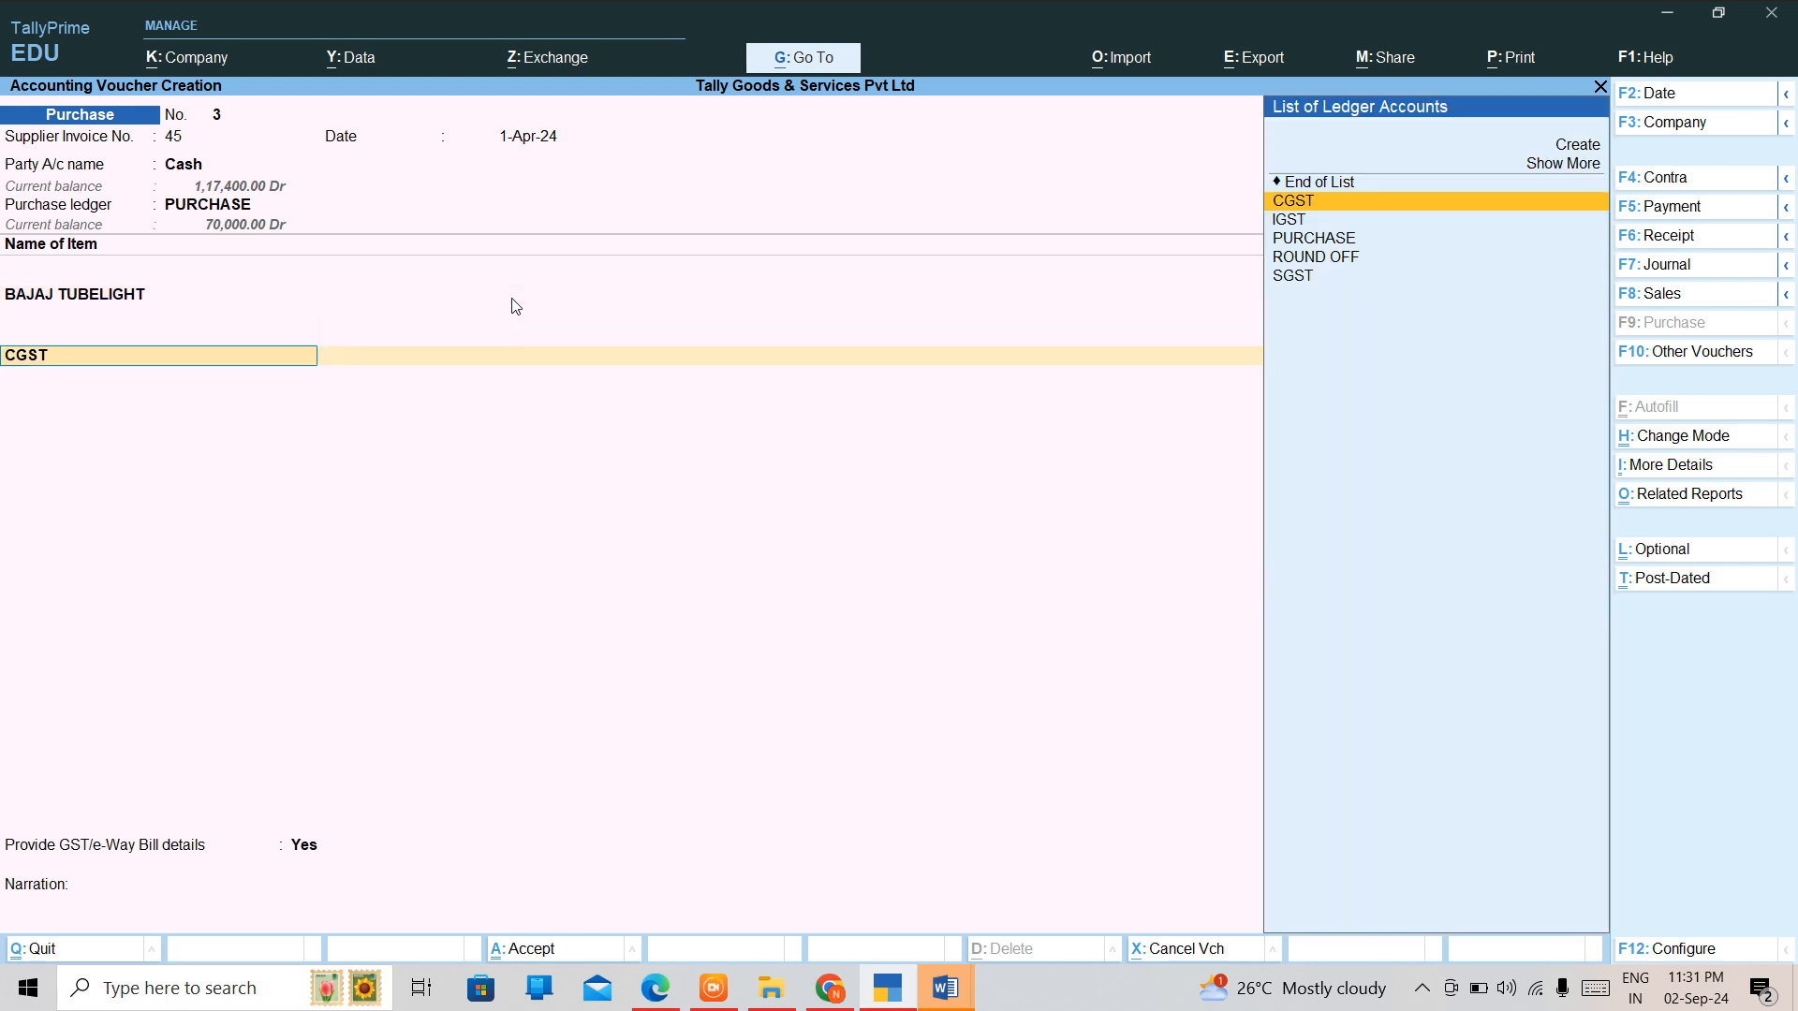
Finish the purchase without tax ledgers or GST/e-Way Bill details, save it and leave voucher entry.
key("Up")
key("Return")
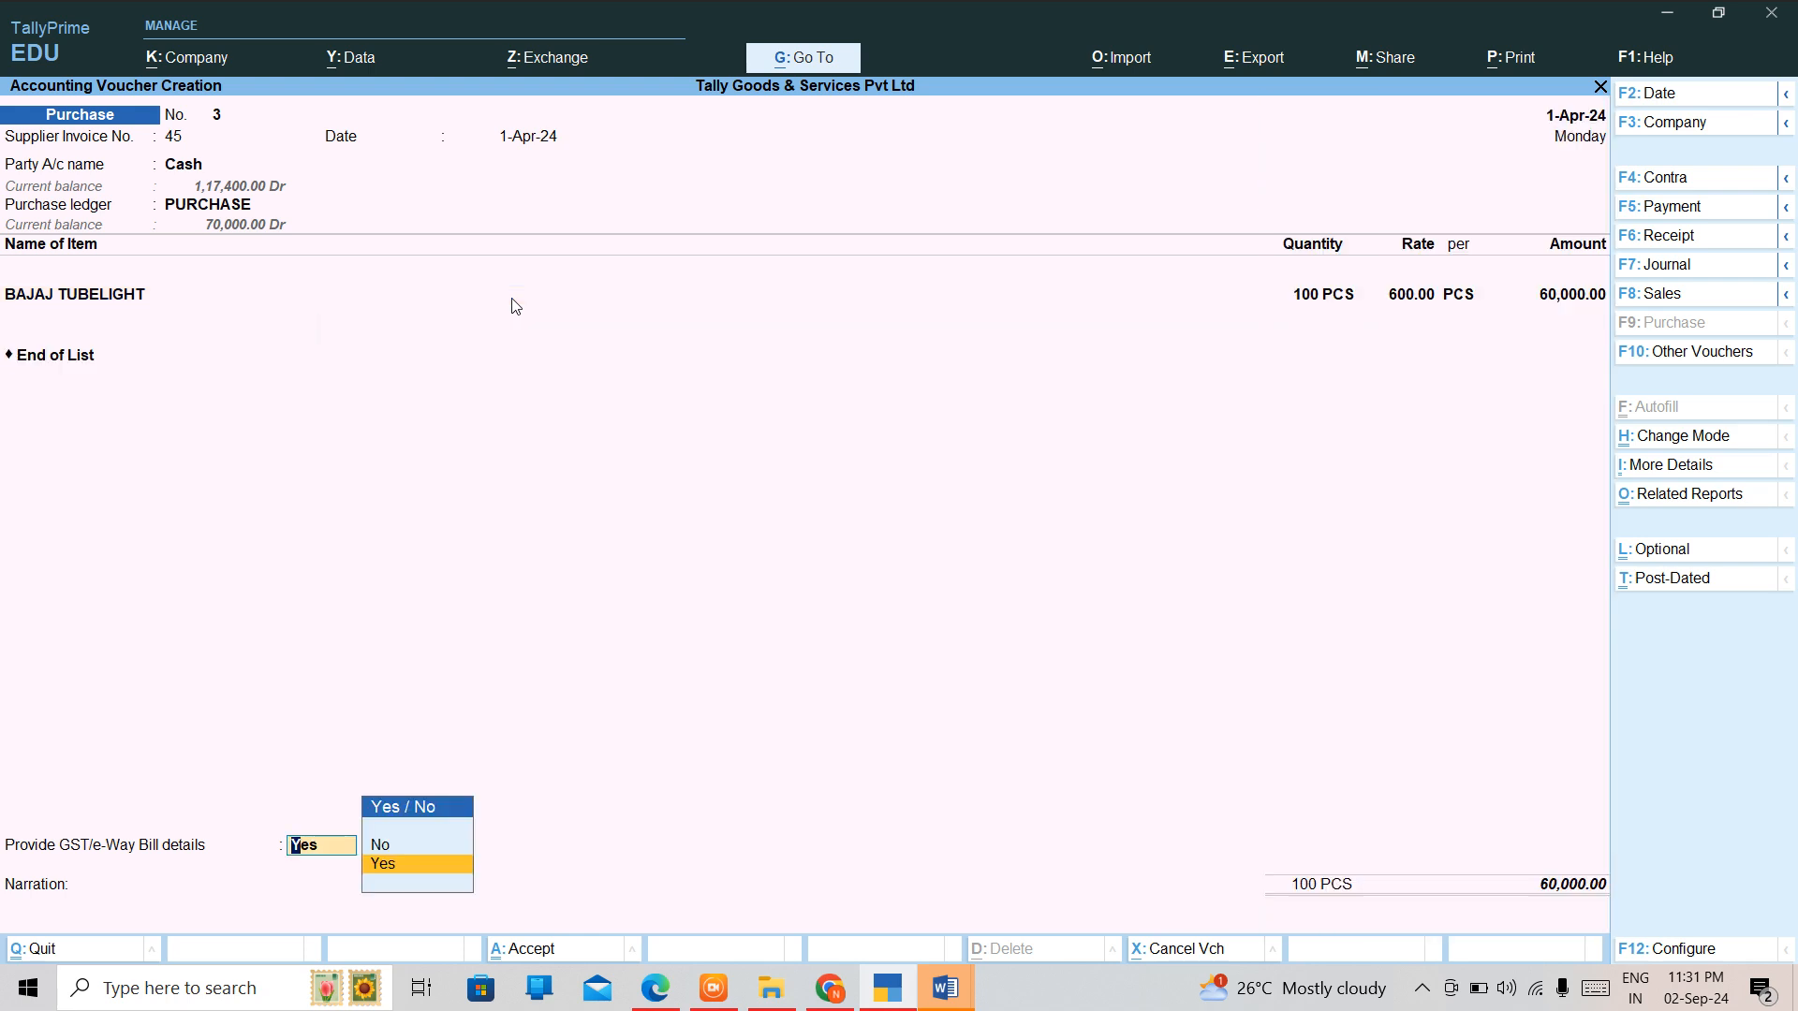
key("Up")
key("Return")
key("ctrl")
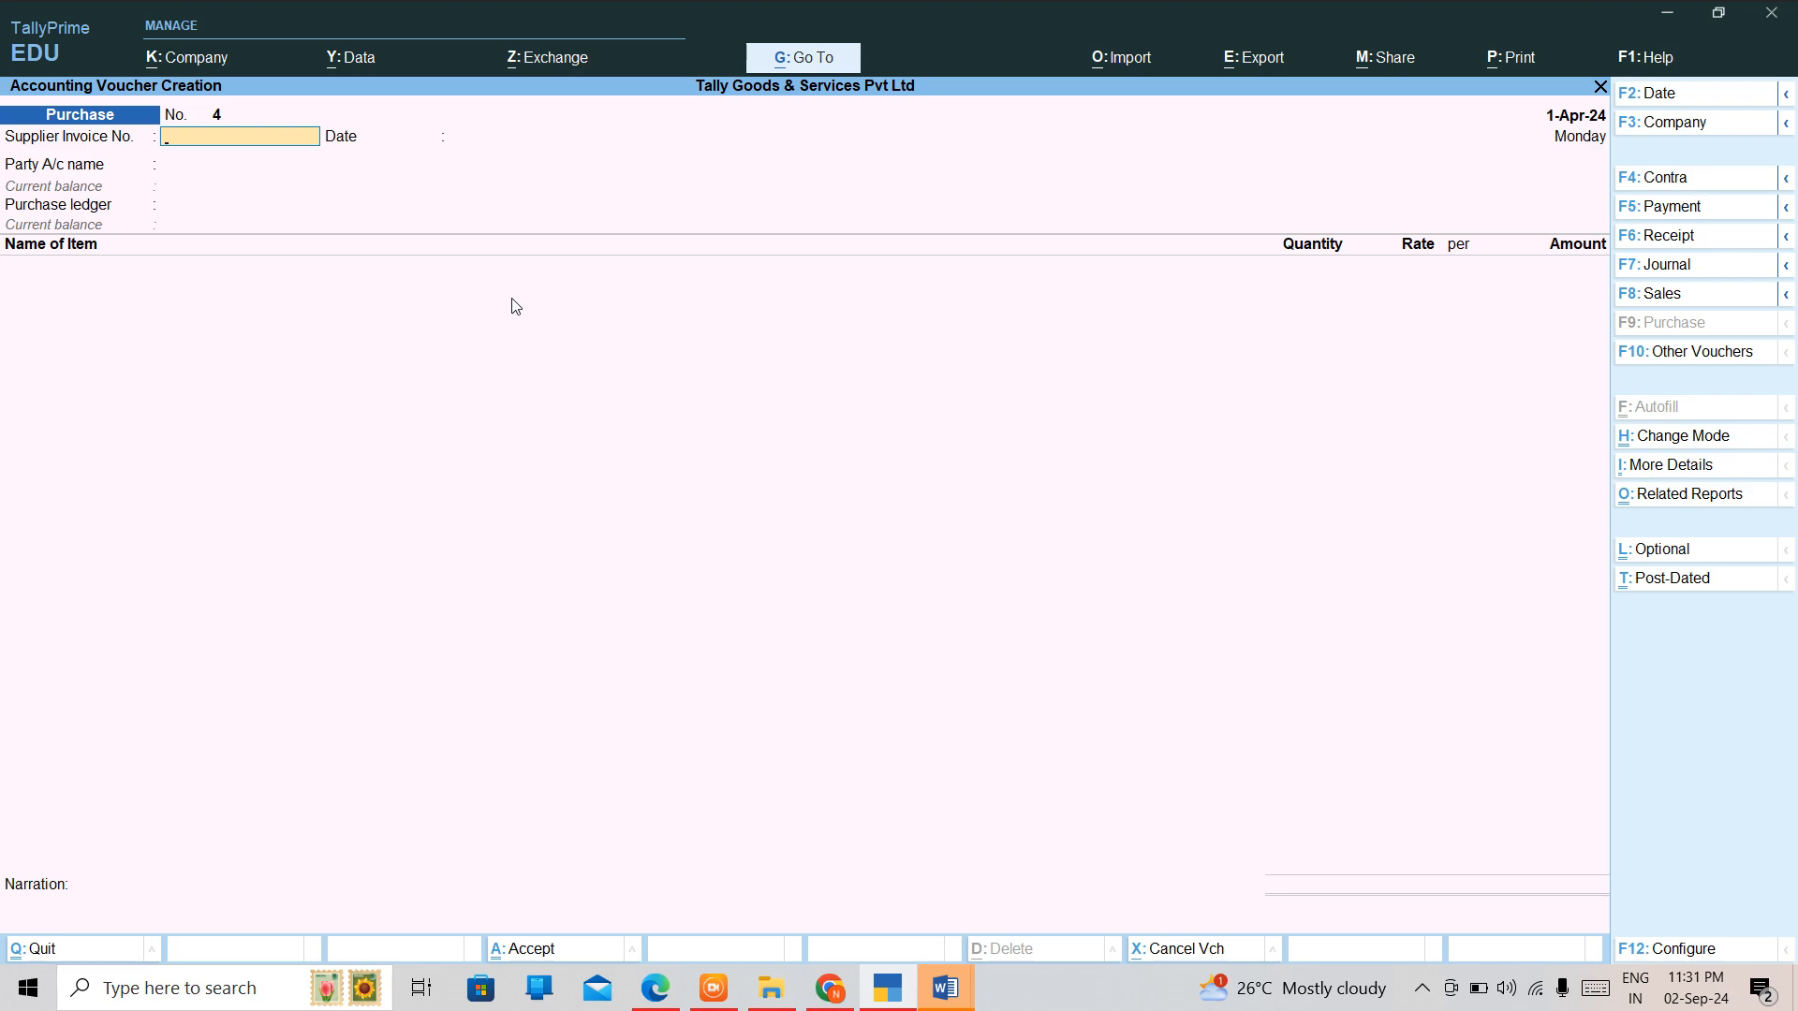
key("Escape")
key("Return")
key("Down")
key("Down")
key("Up")
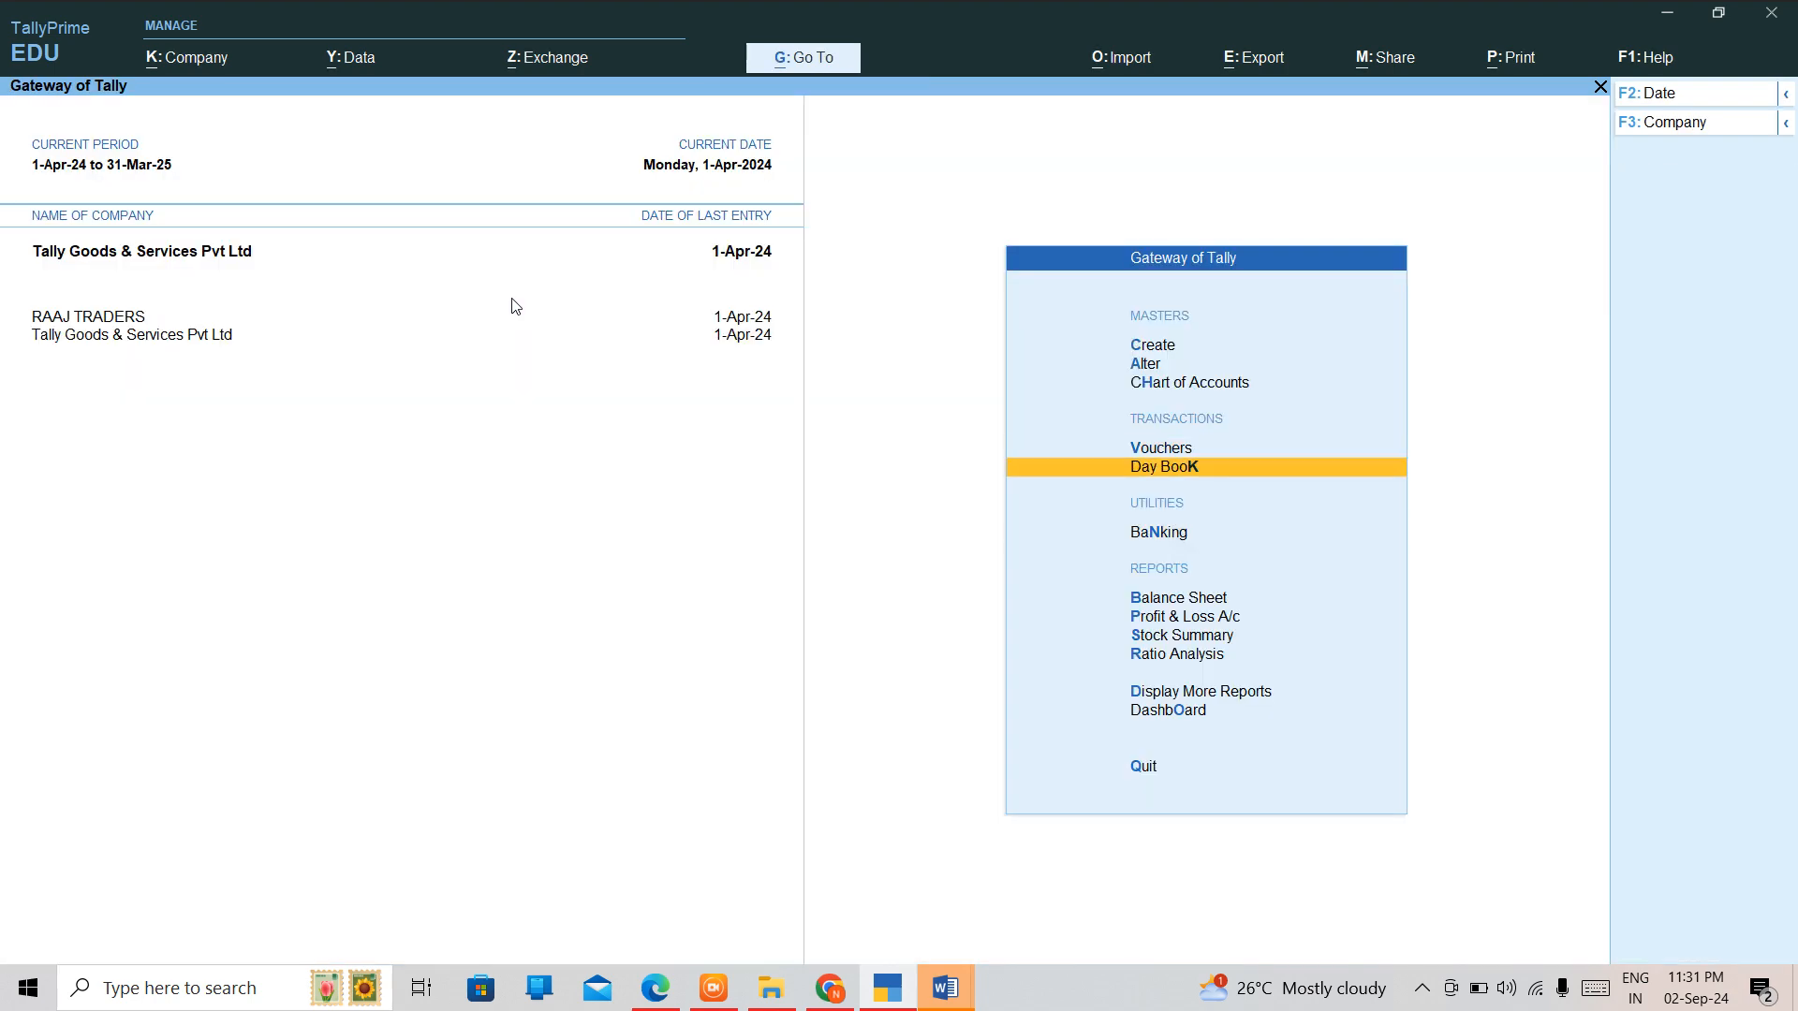
key("Return")
key("Escape")
key("Up")
key("Up")
key("Up")
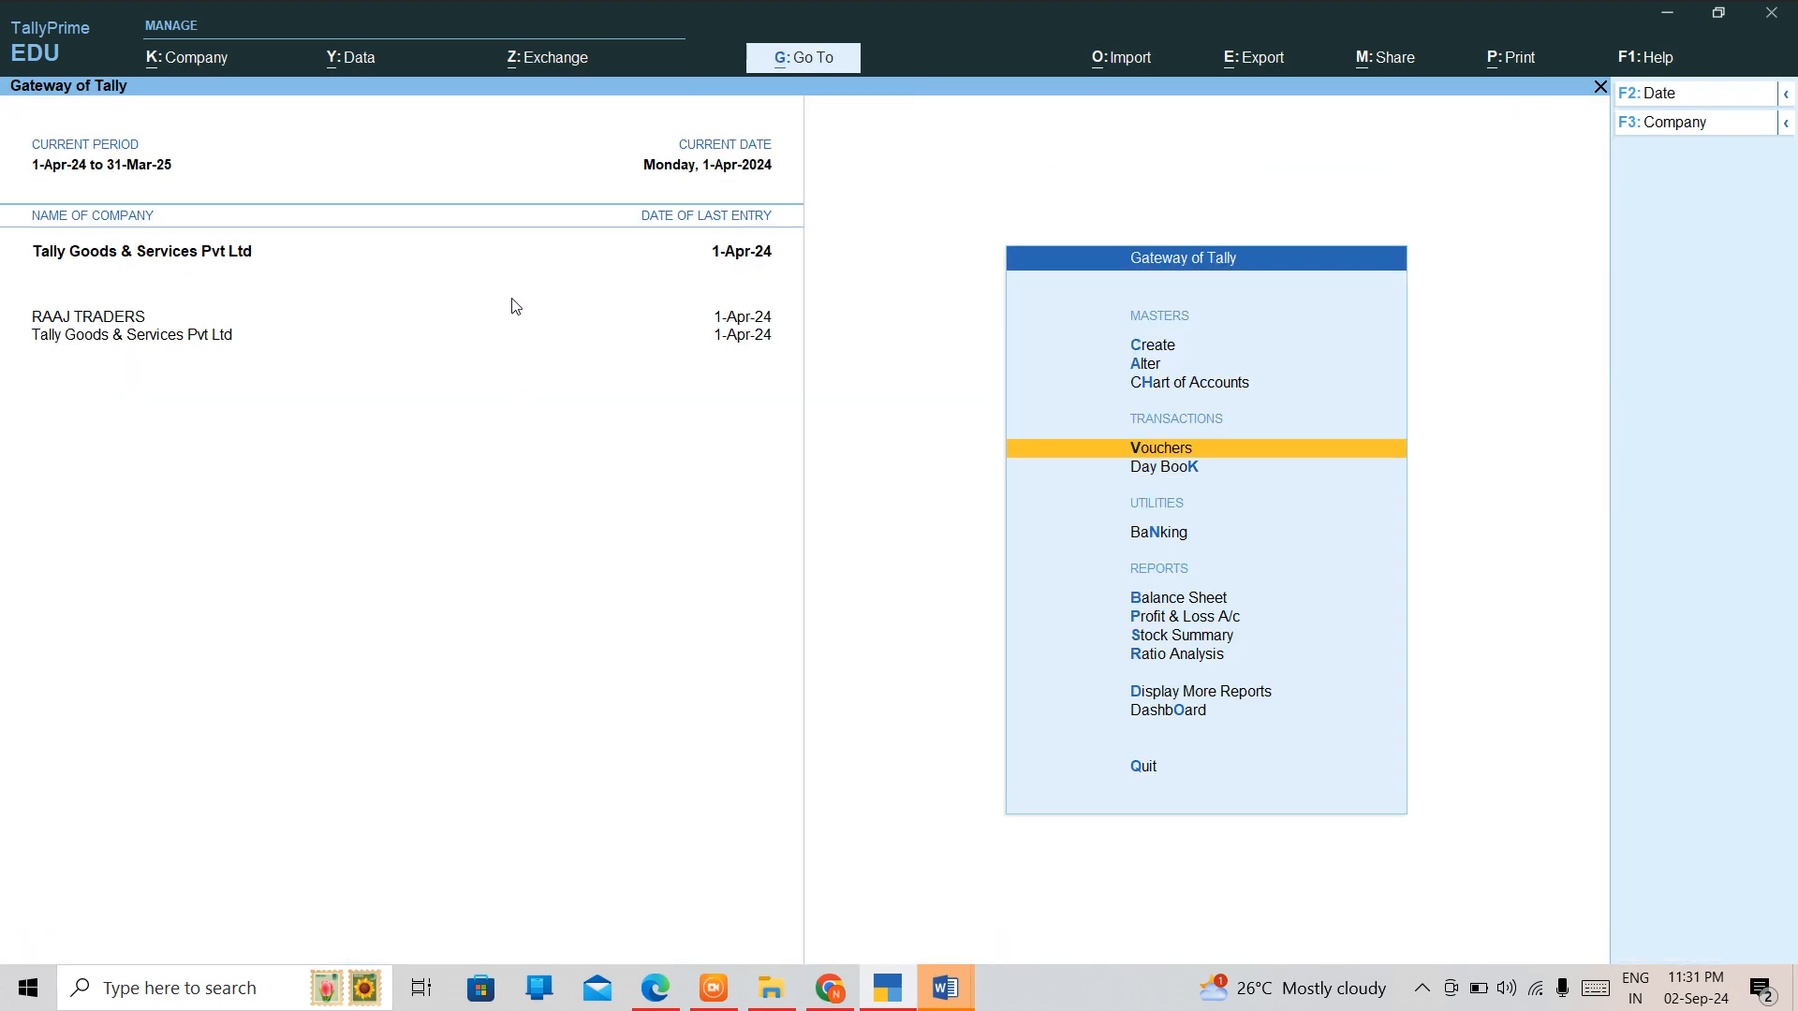
key("Return")
key("Down")
key("Down")
key("Down")
key("Down")
key("Down")
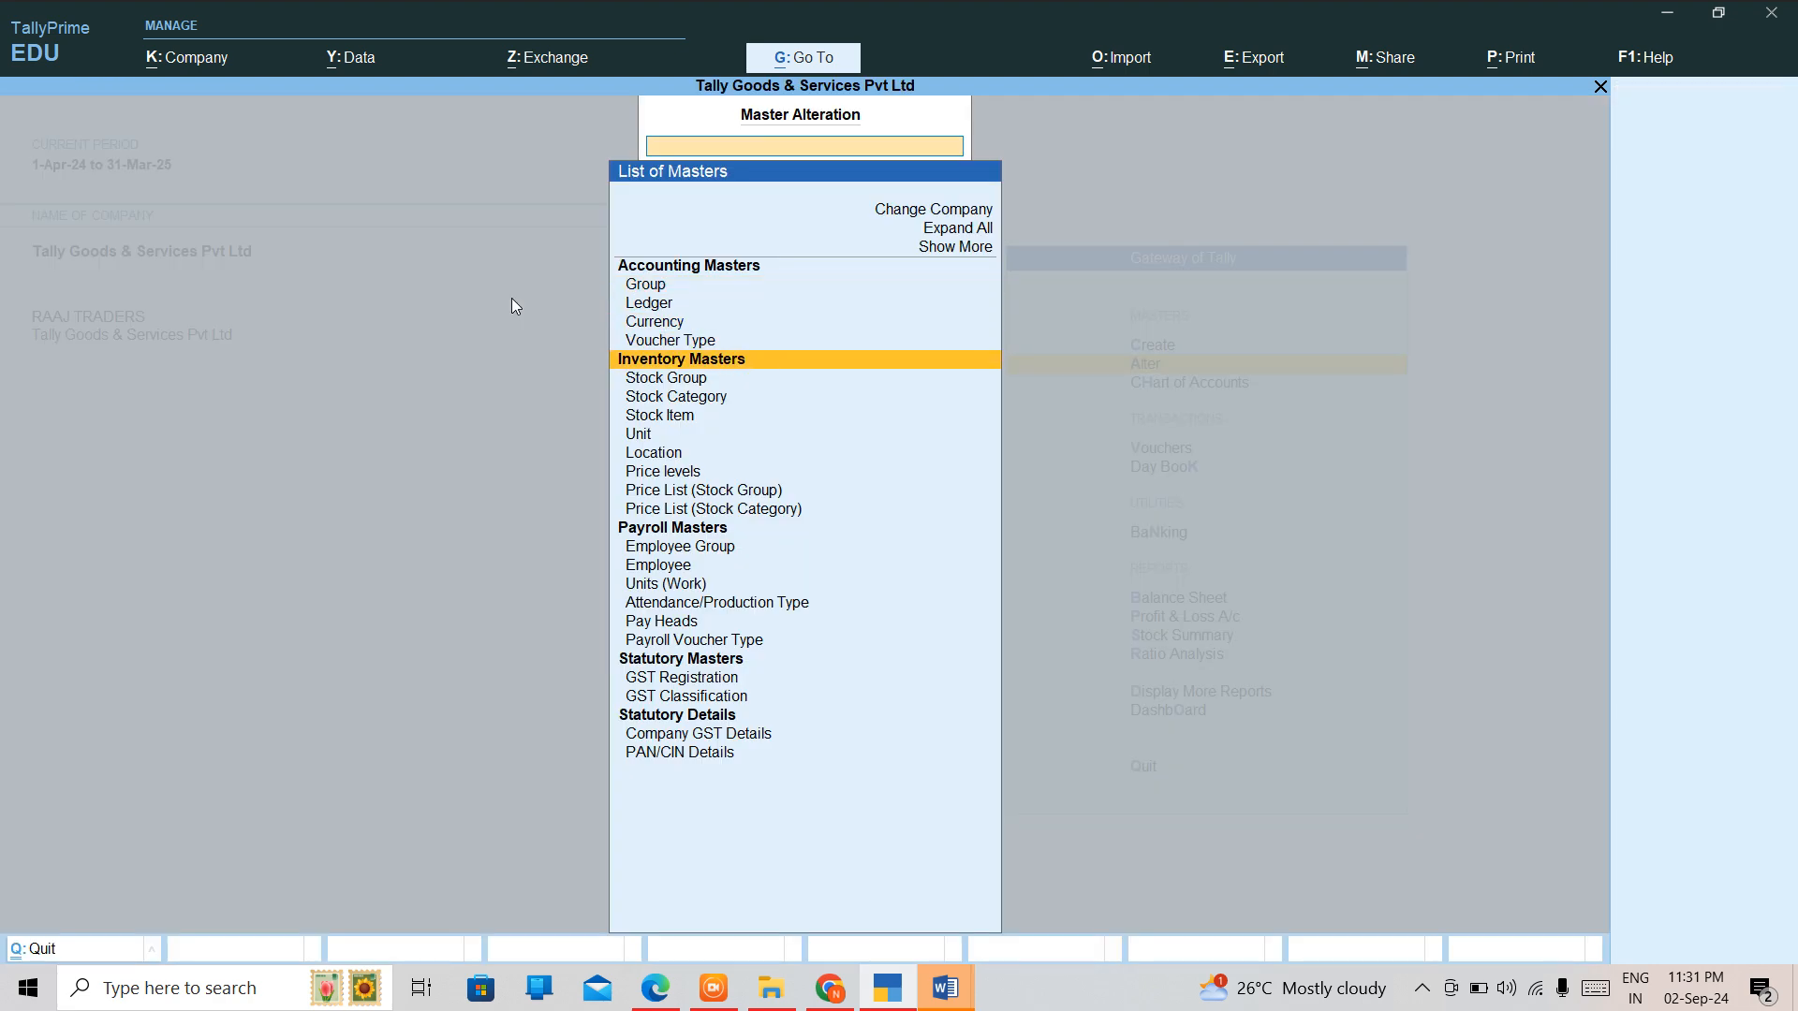
key("Escape")
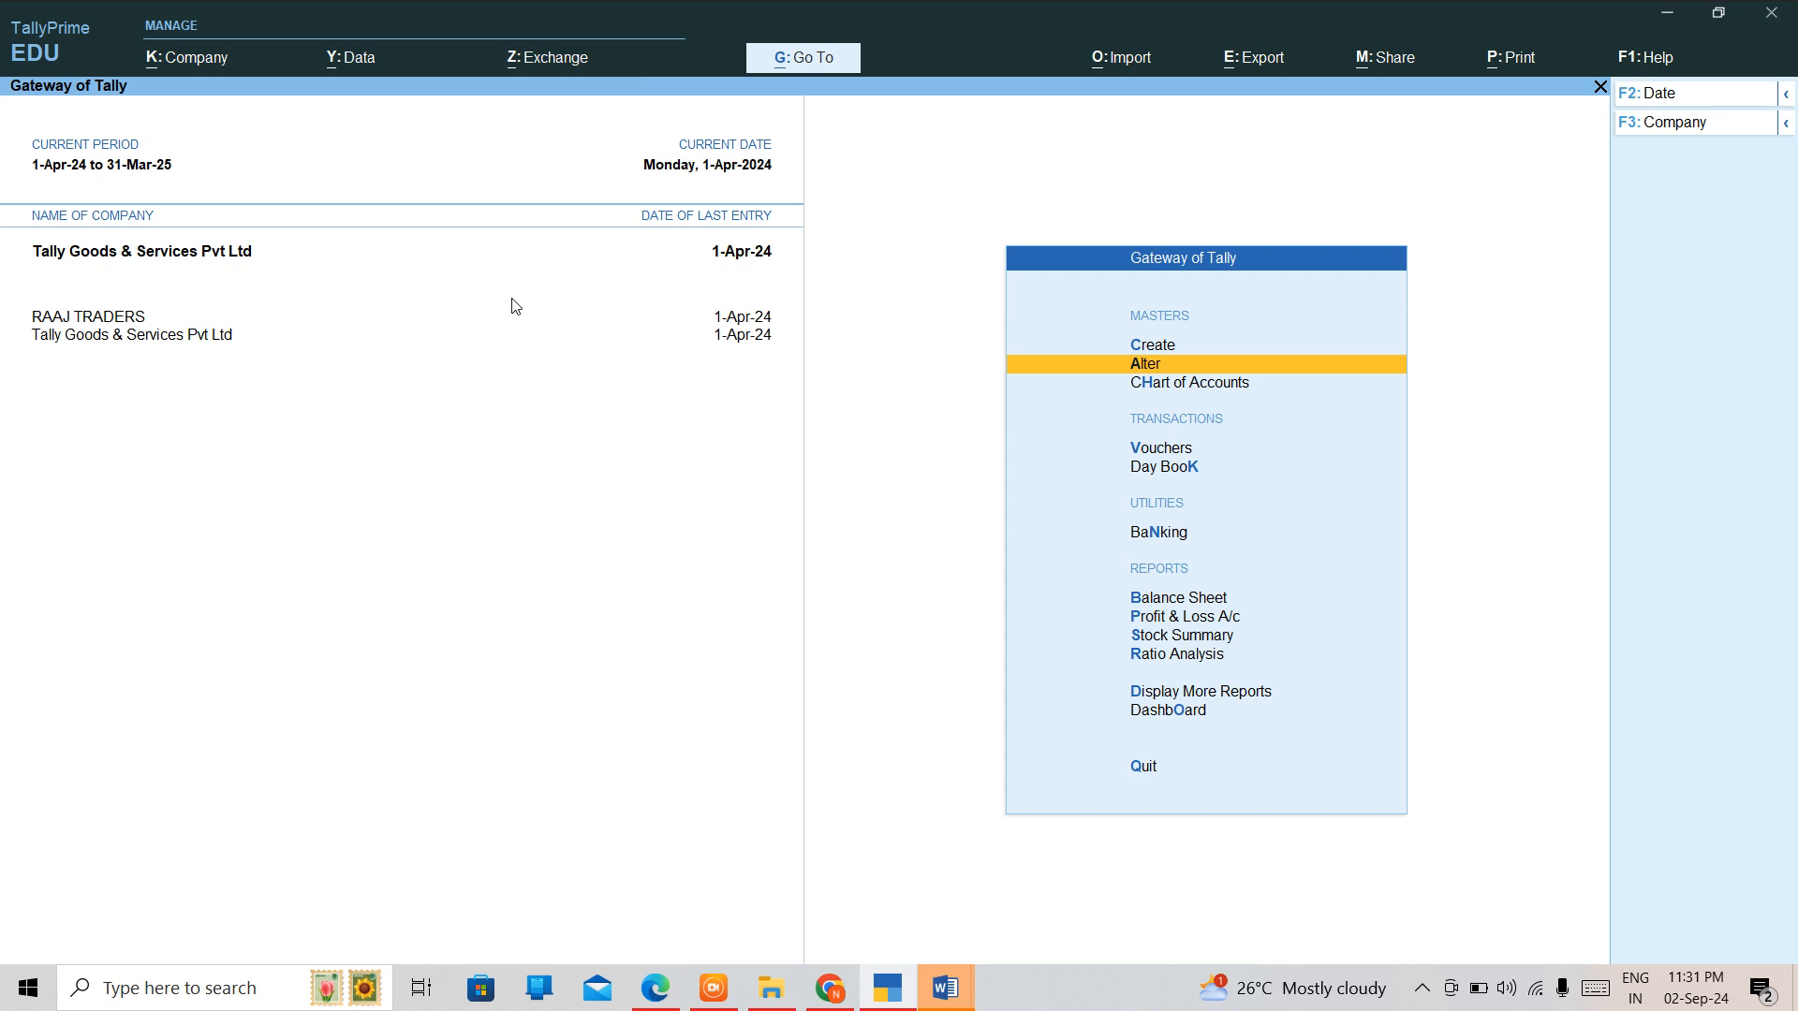
Open the stock group price list for All Items at level Price List, applicable from 1-Apr-24, check the cost prices and accept it.
key("Return")
key("Down")
key("Down")
key("Down")
key("Down")
key("Down")
key("Down")
key("Down")
key("Down")
key("Down")
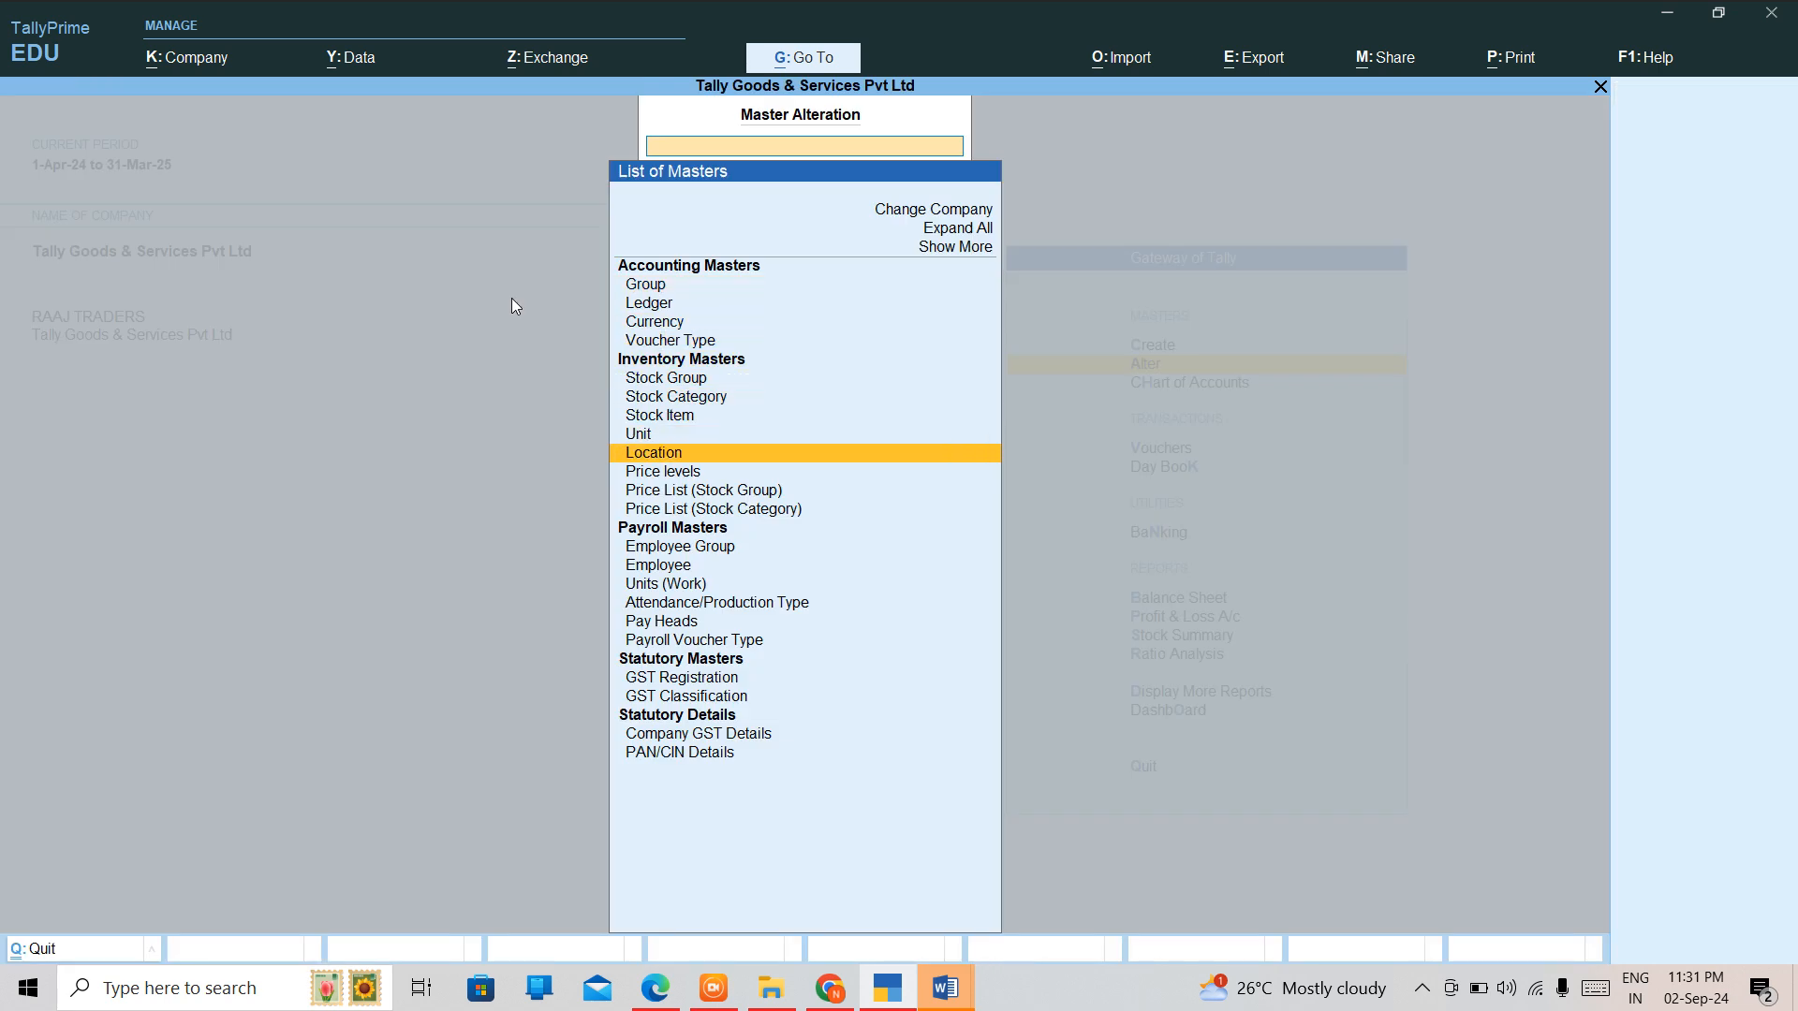
key("Down")
key("Down")
key("Return")
key("Return")
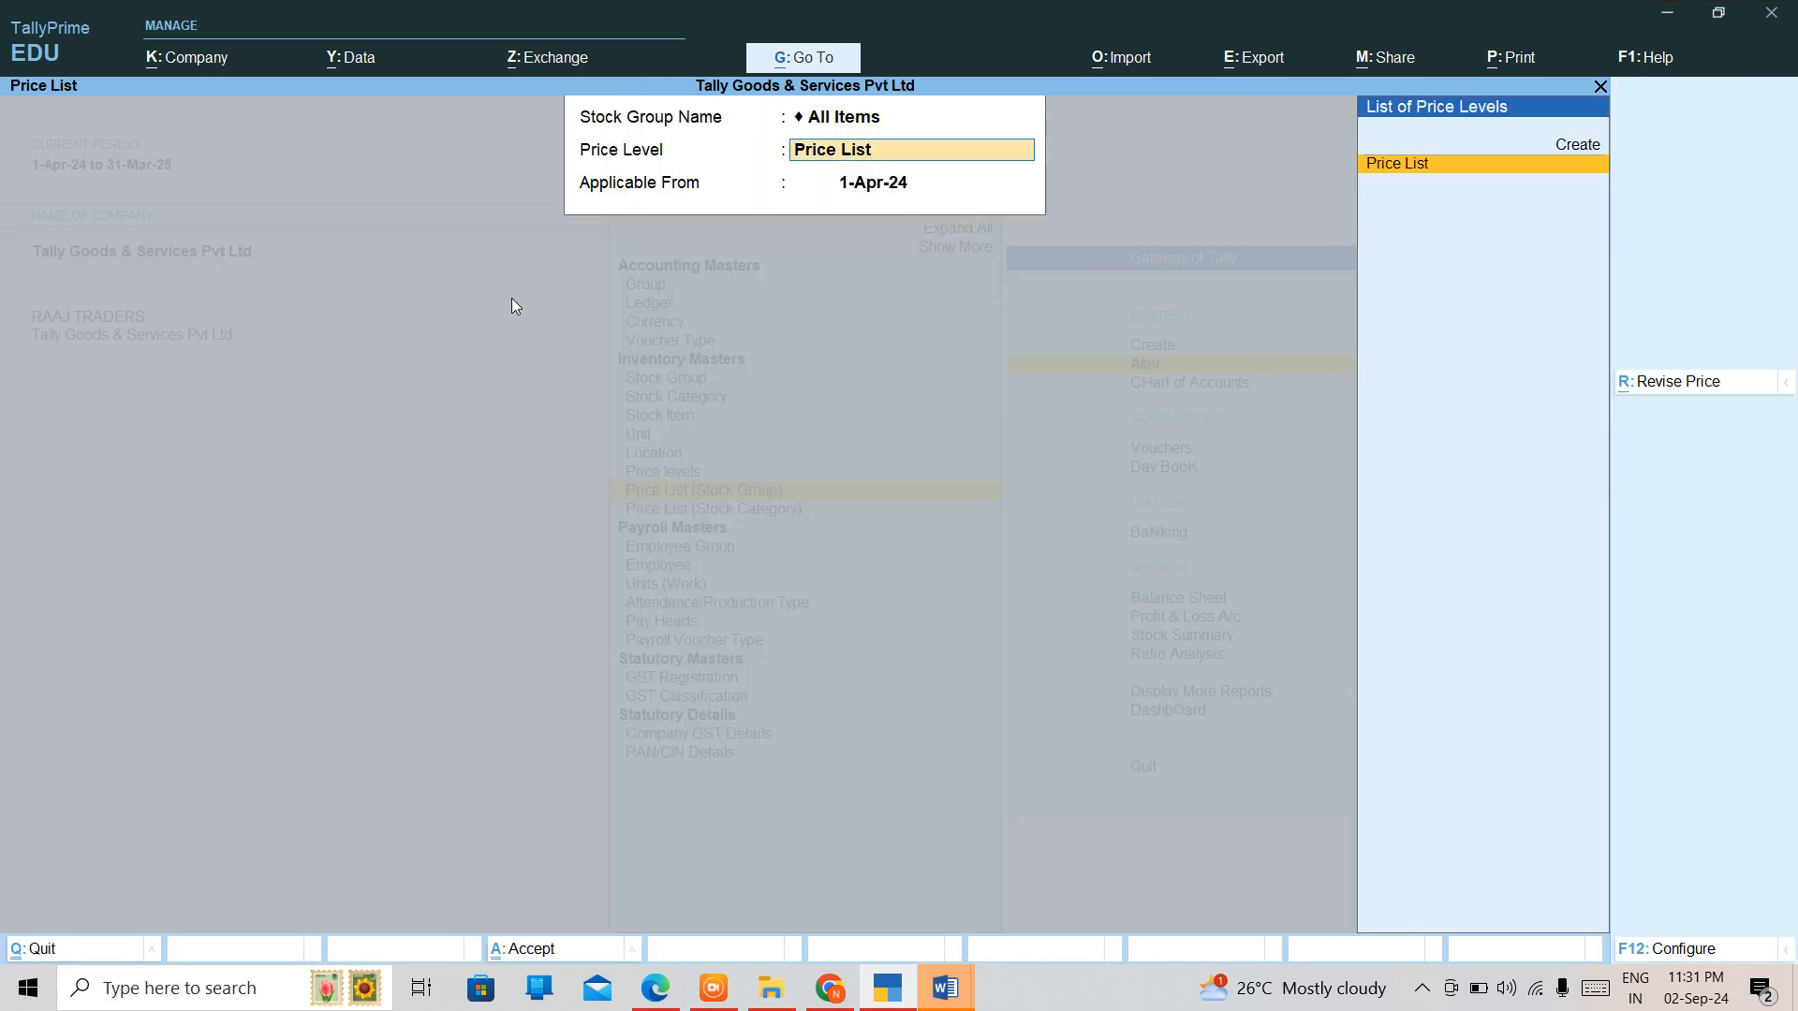
key("Return")
key("Return")
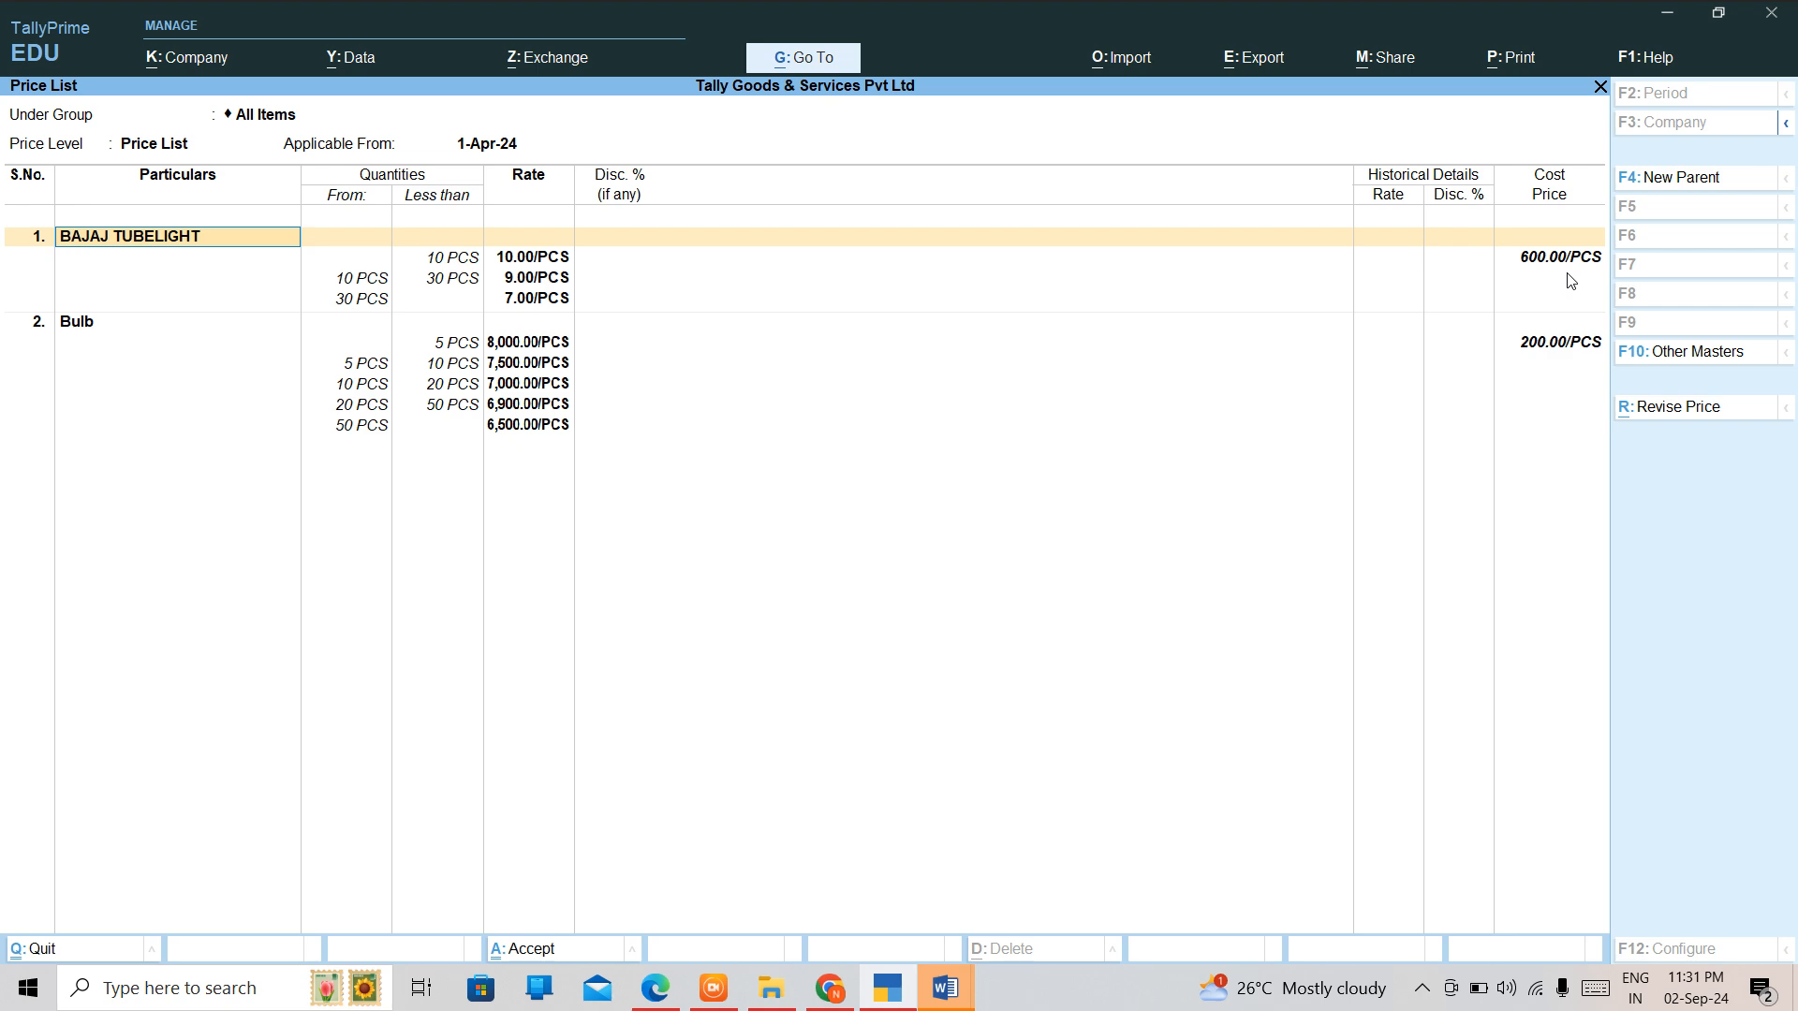
key("ctrl+a")
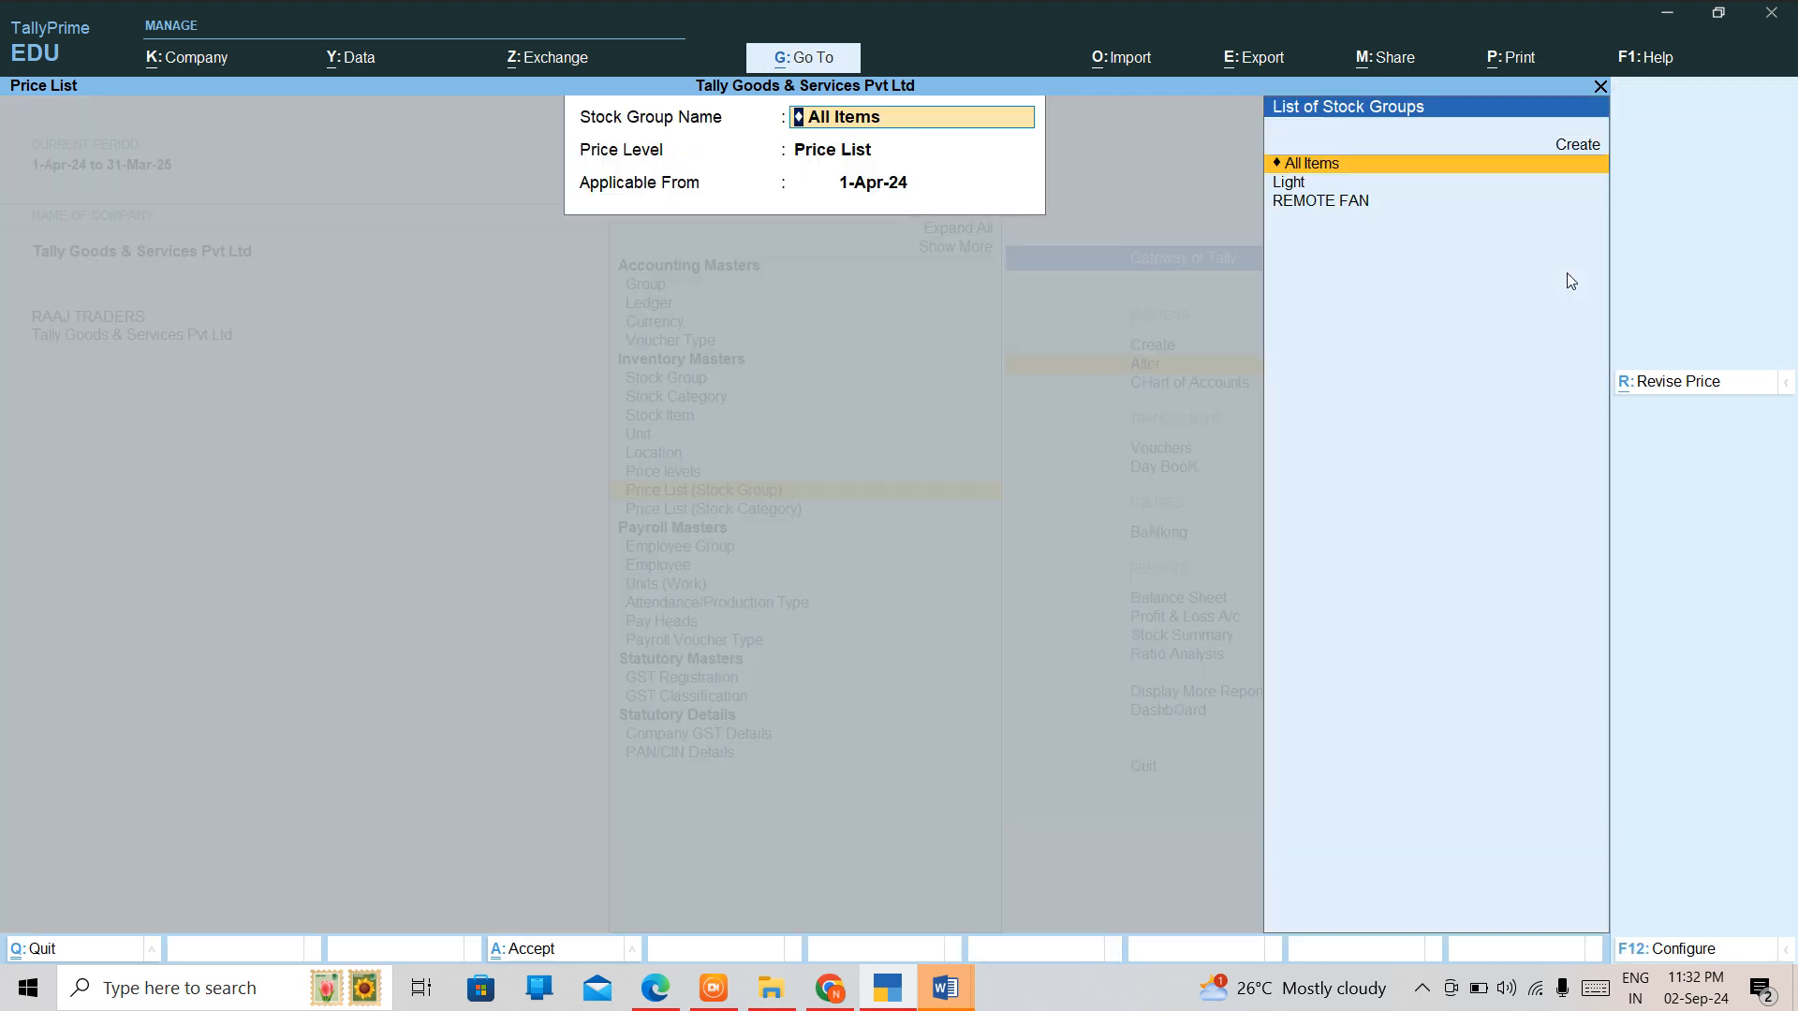